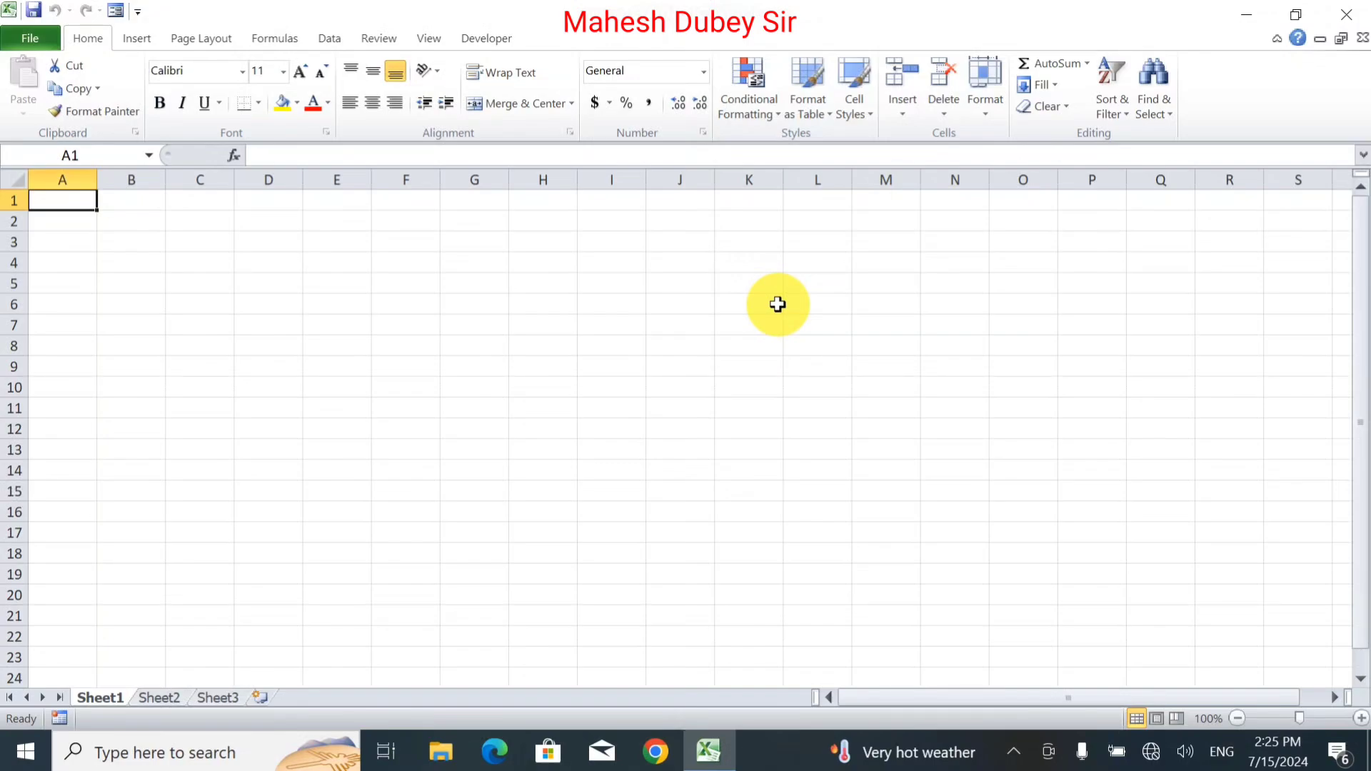
Step: Enter the title "Tax Invoice" in cell A1
type("Tax ")
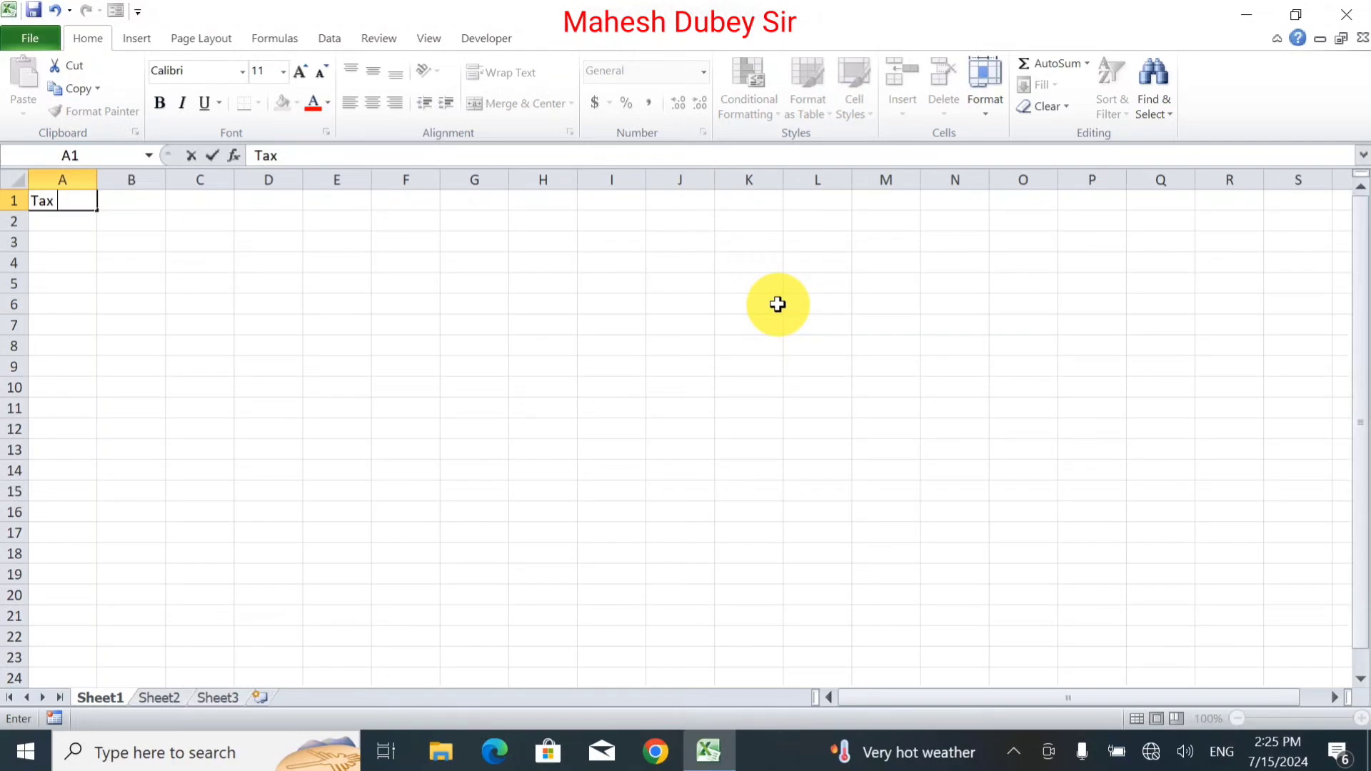
type("Invoic4e")
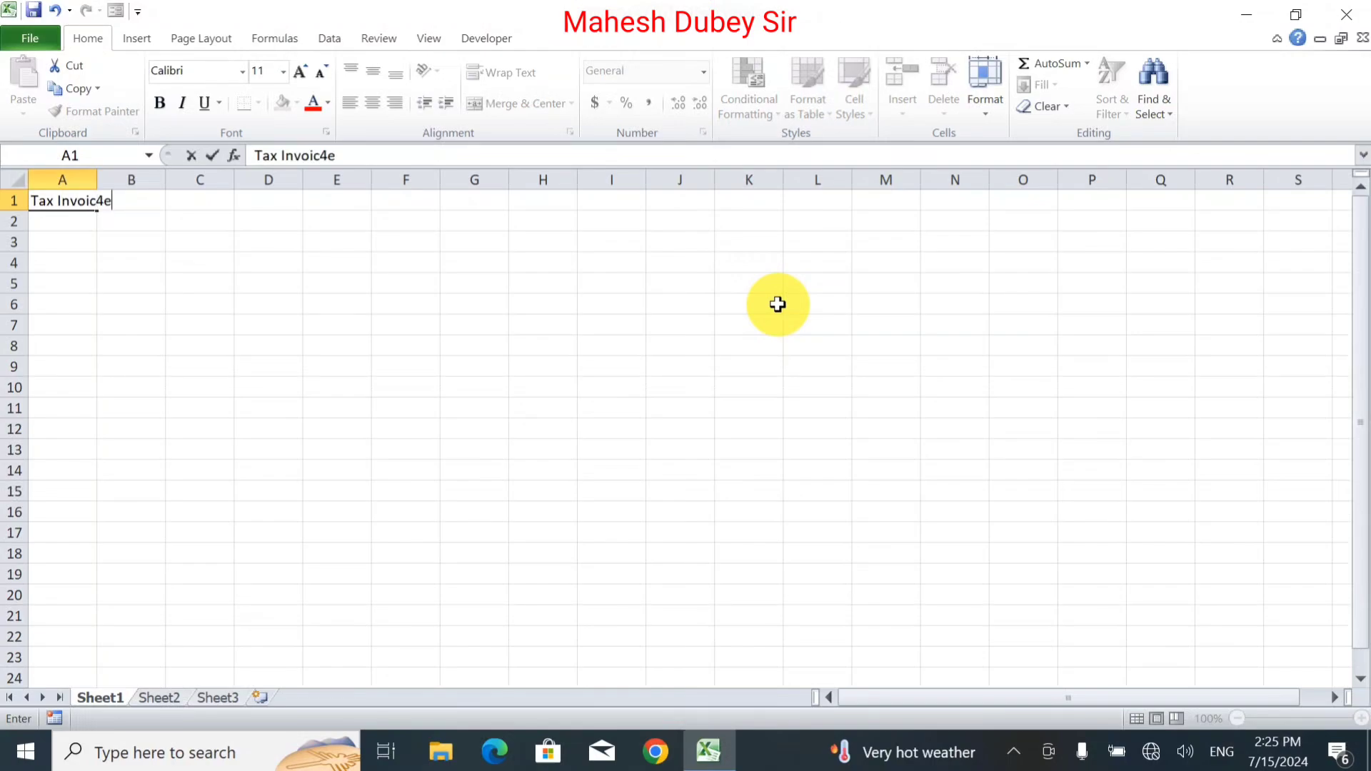
key("BackSpace")
key("BackSpace")
type("e")
key("Return")
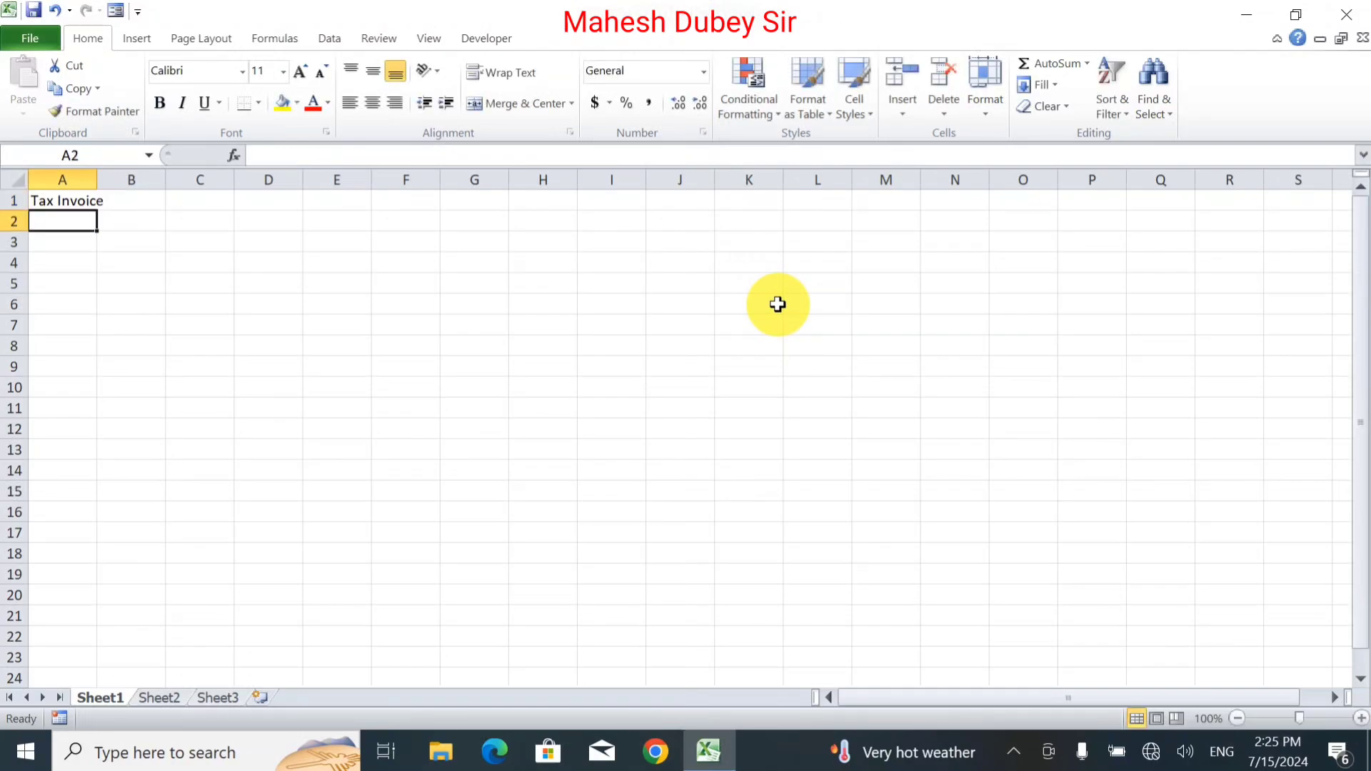
Step: Enter the company name "Kshama Computer's" in A2 and the company's address in A3
type("Ksham")
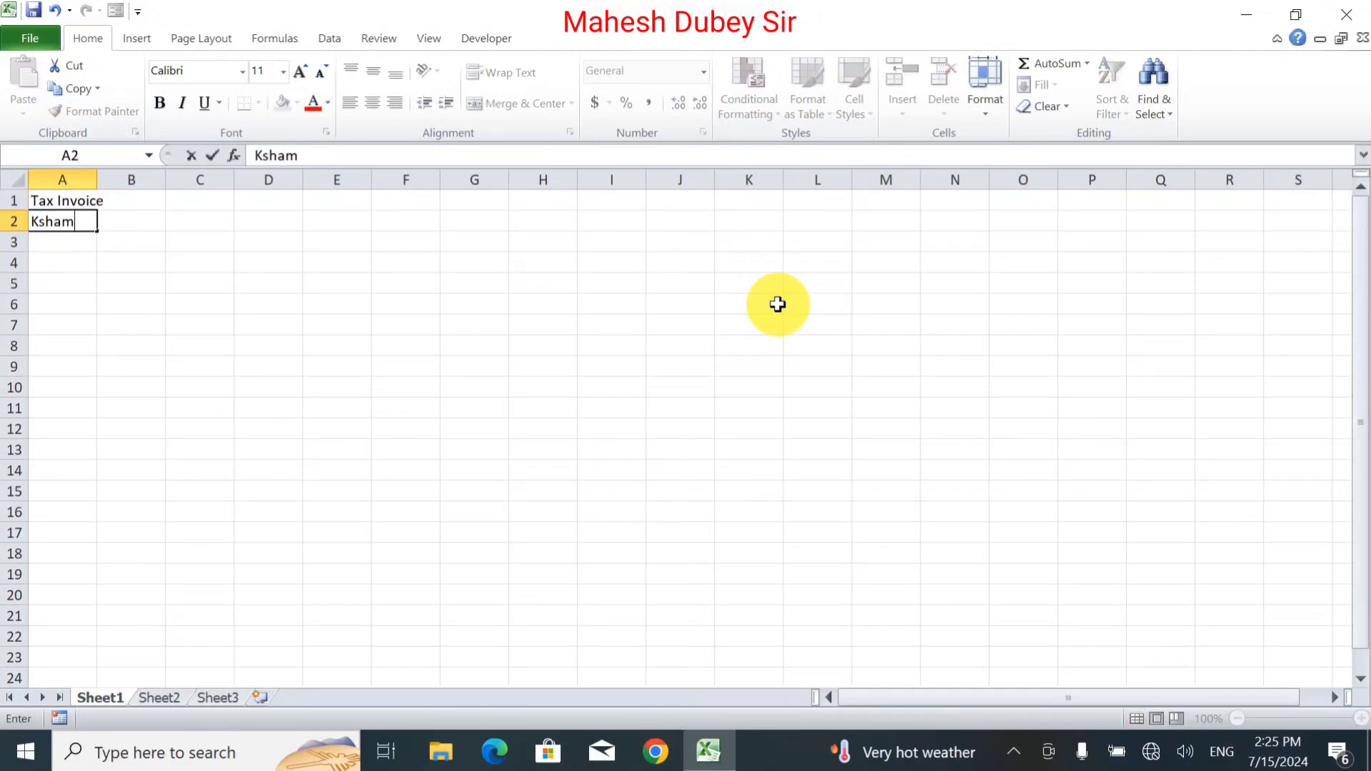
type("a Computer")
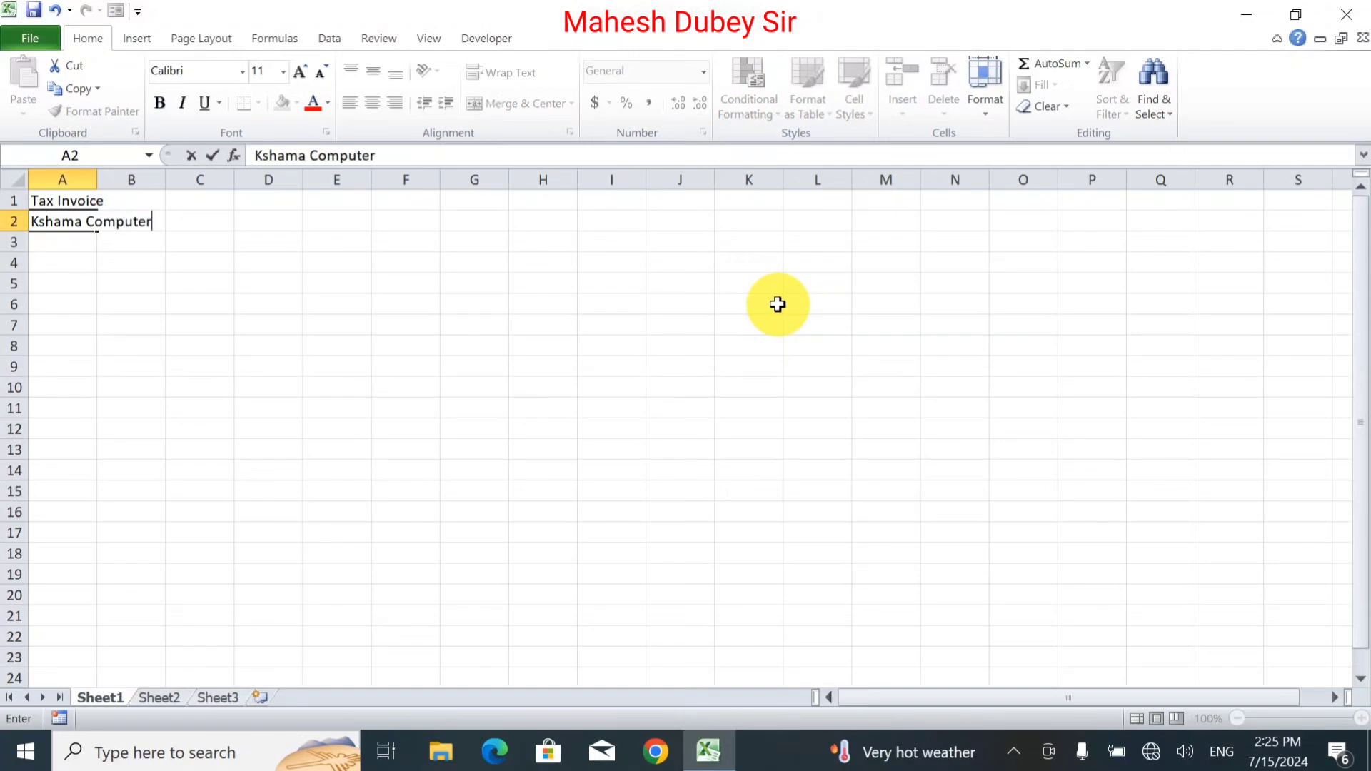
type("'s")
key("Return")
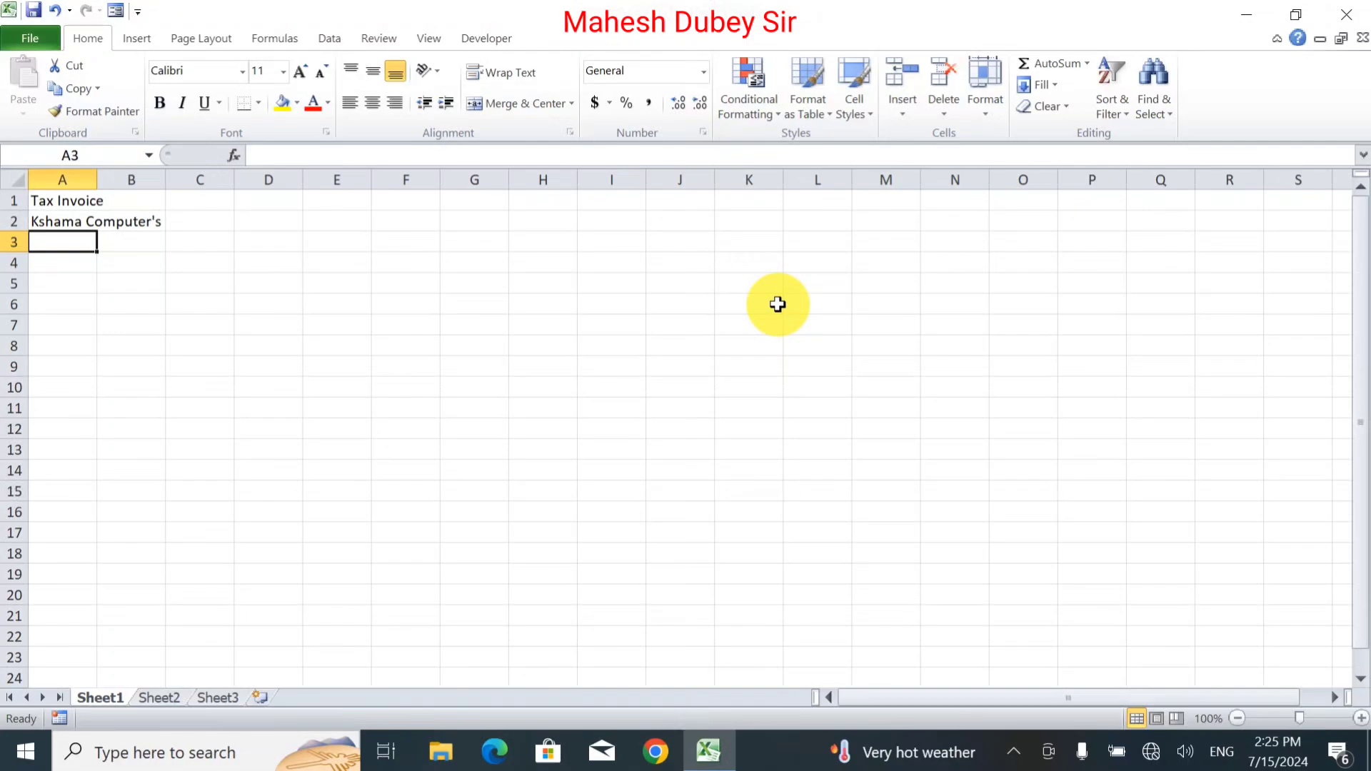
type("Raniganj")
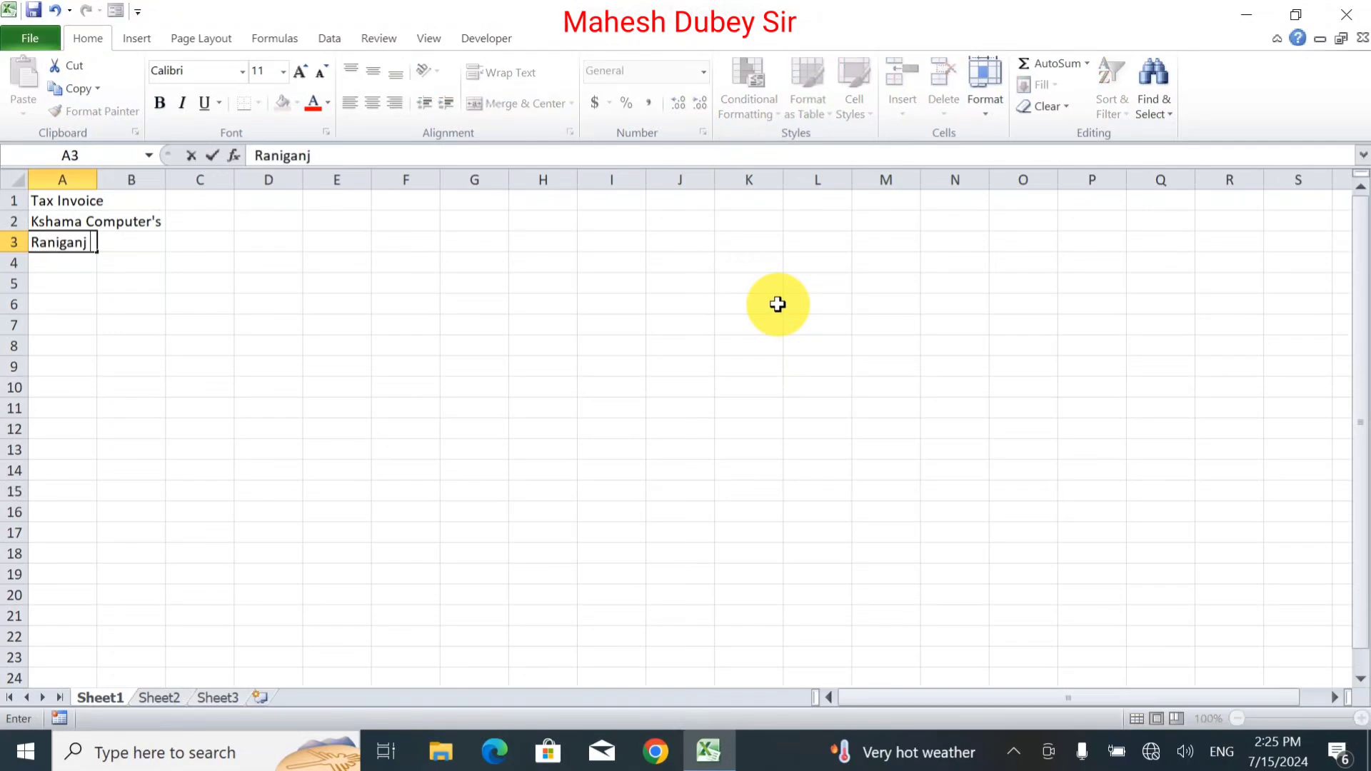
type(" Pratapgarh")
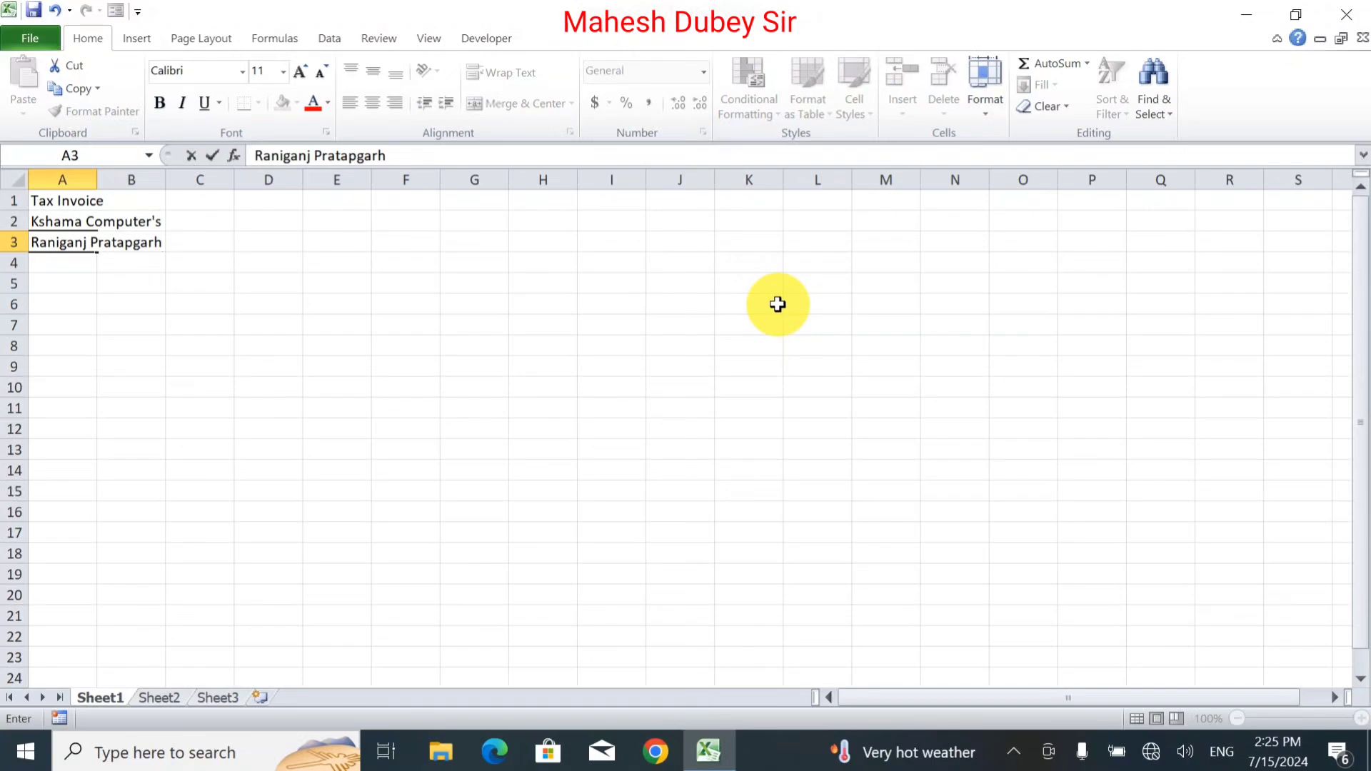
key("Return")
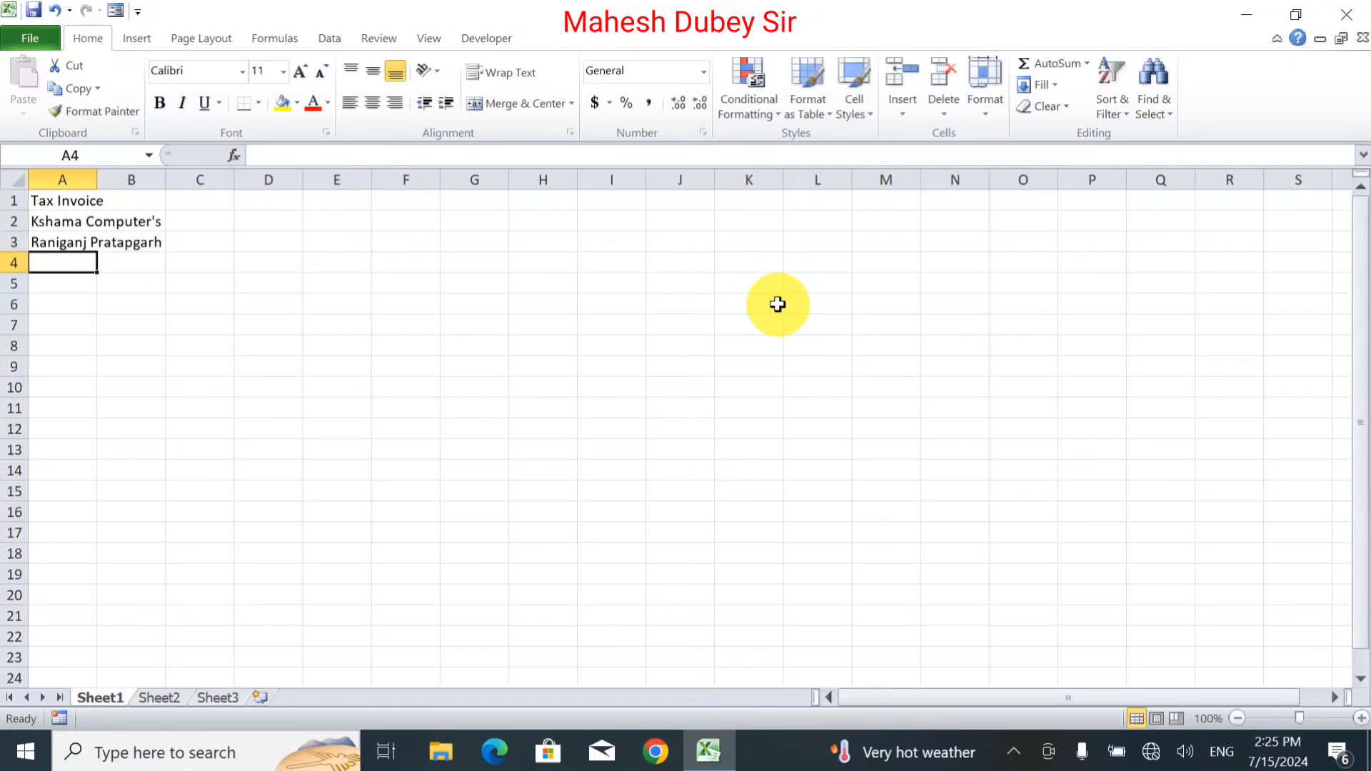
Step: Enter the buyer section heading "Bill to (Buyer)" in cell A4
type("Bill")
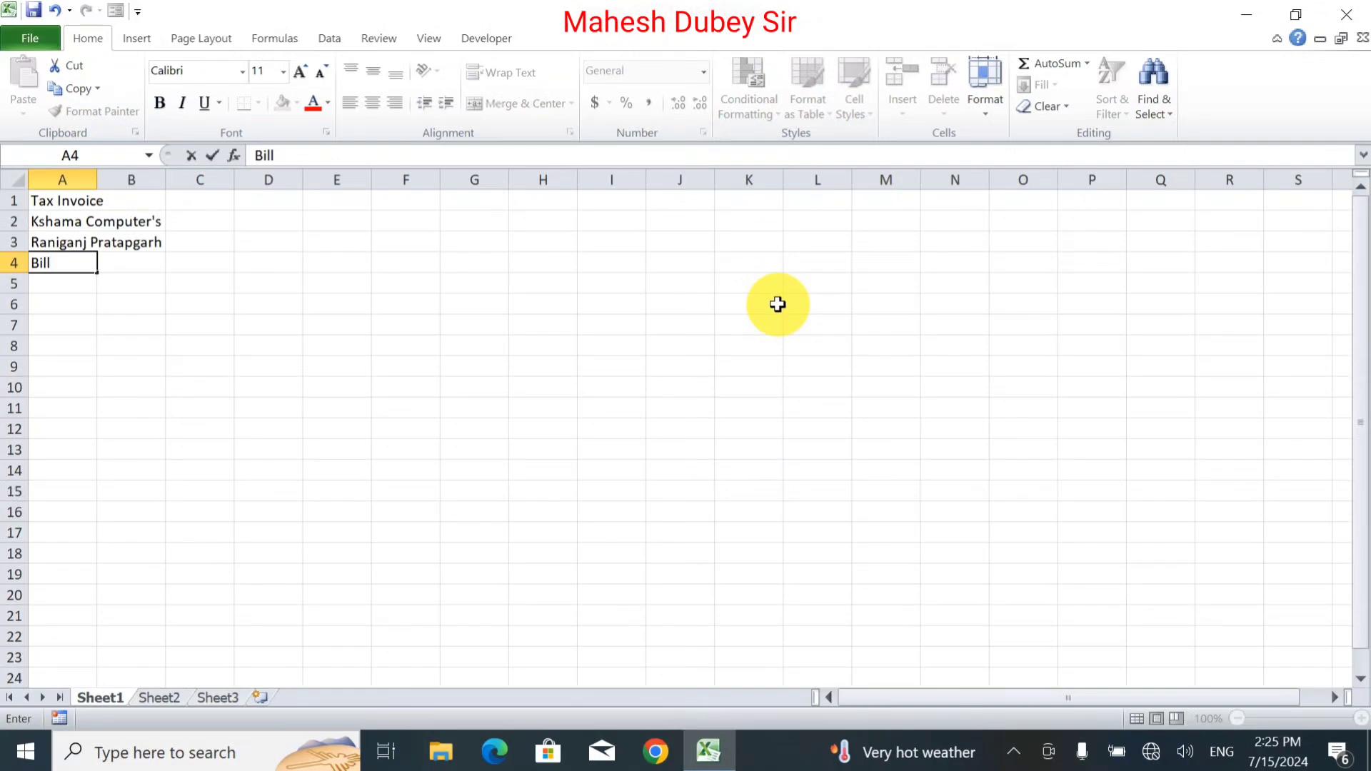
type(" to (Buyer")
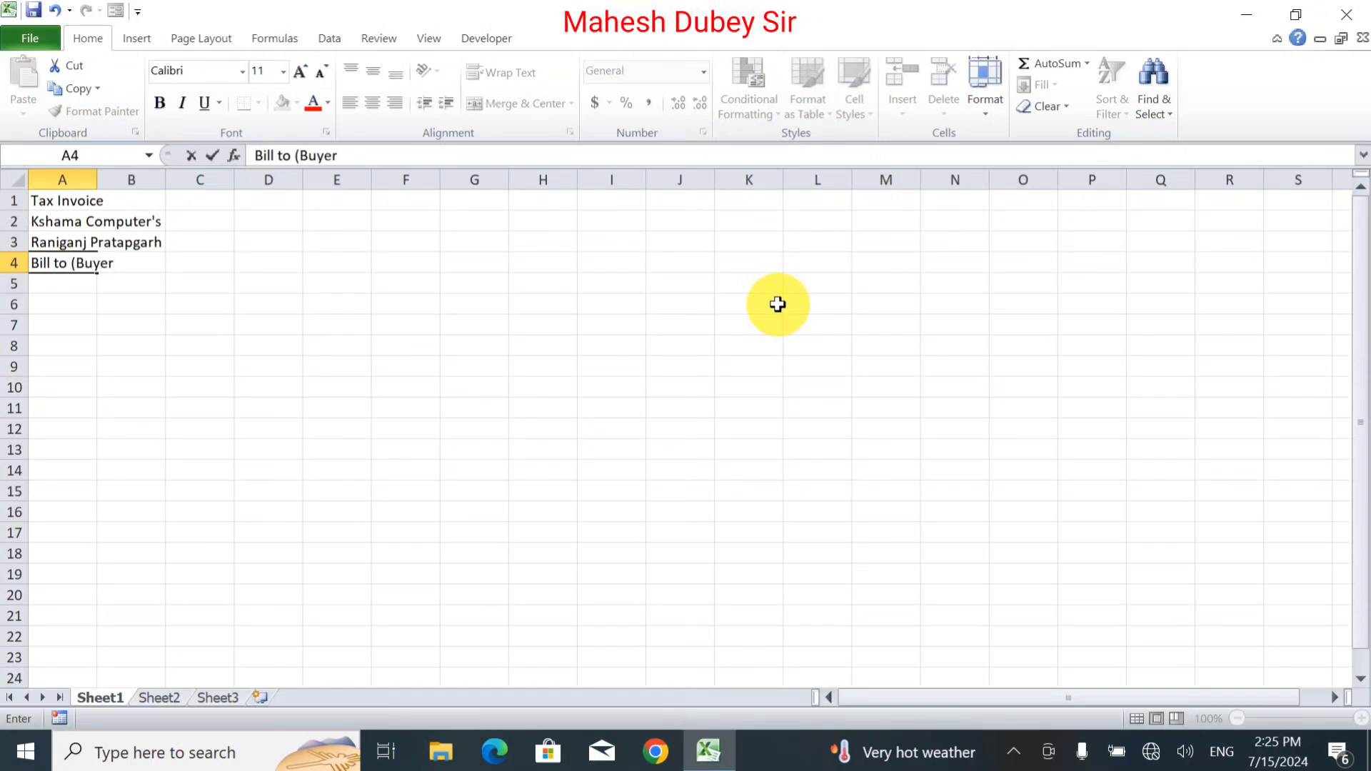
type(")")
key("Return")
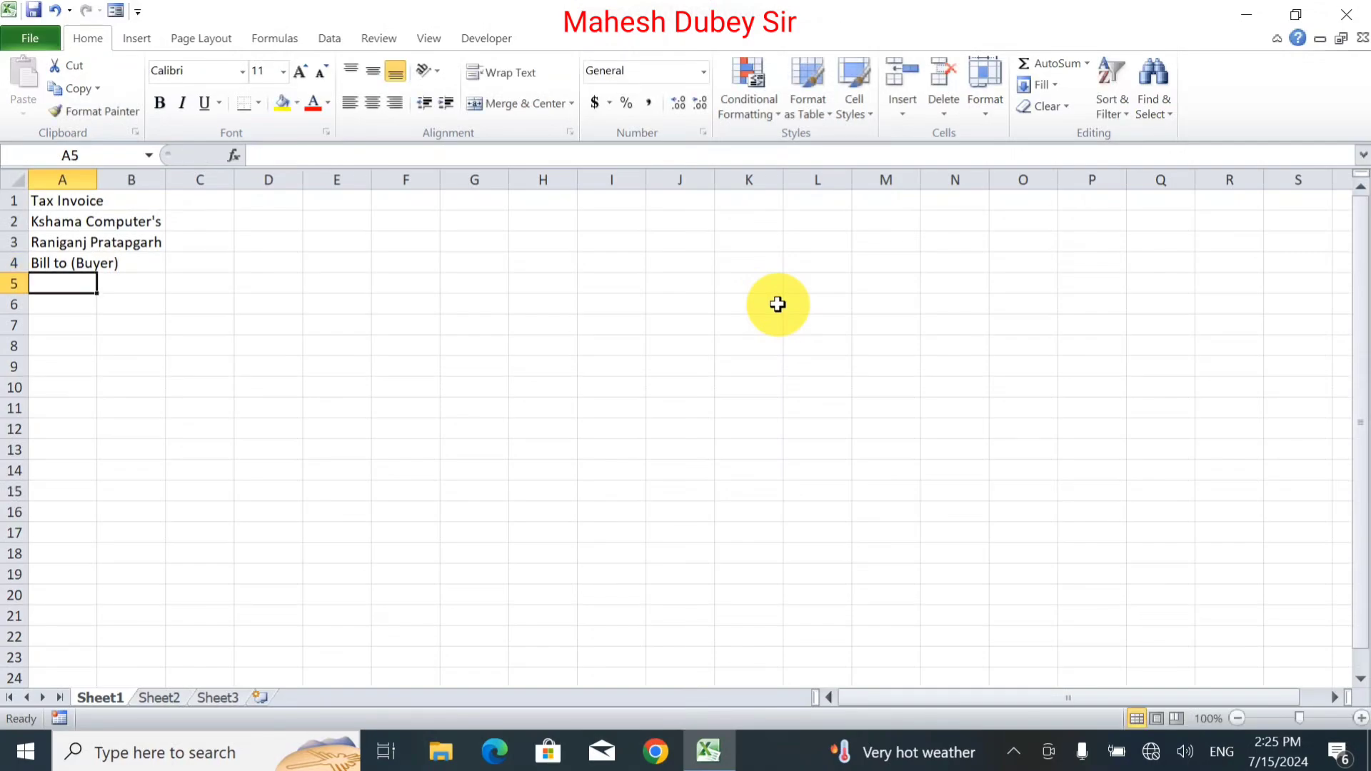
Step: Add the buyer labels "Party Name" in A5 and "Address" in A6
key("Return")
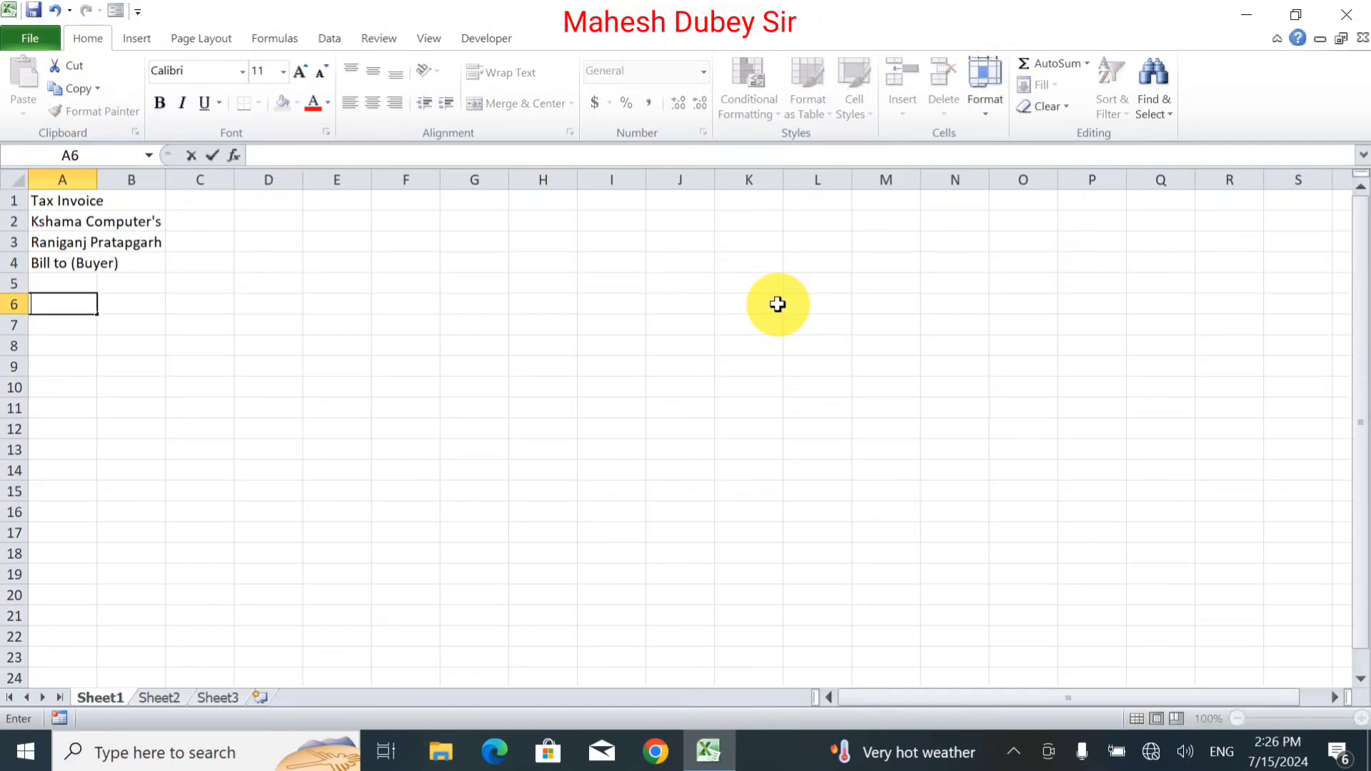
key("Up")
type("Pa")
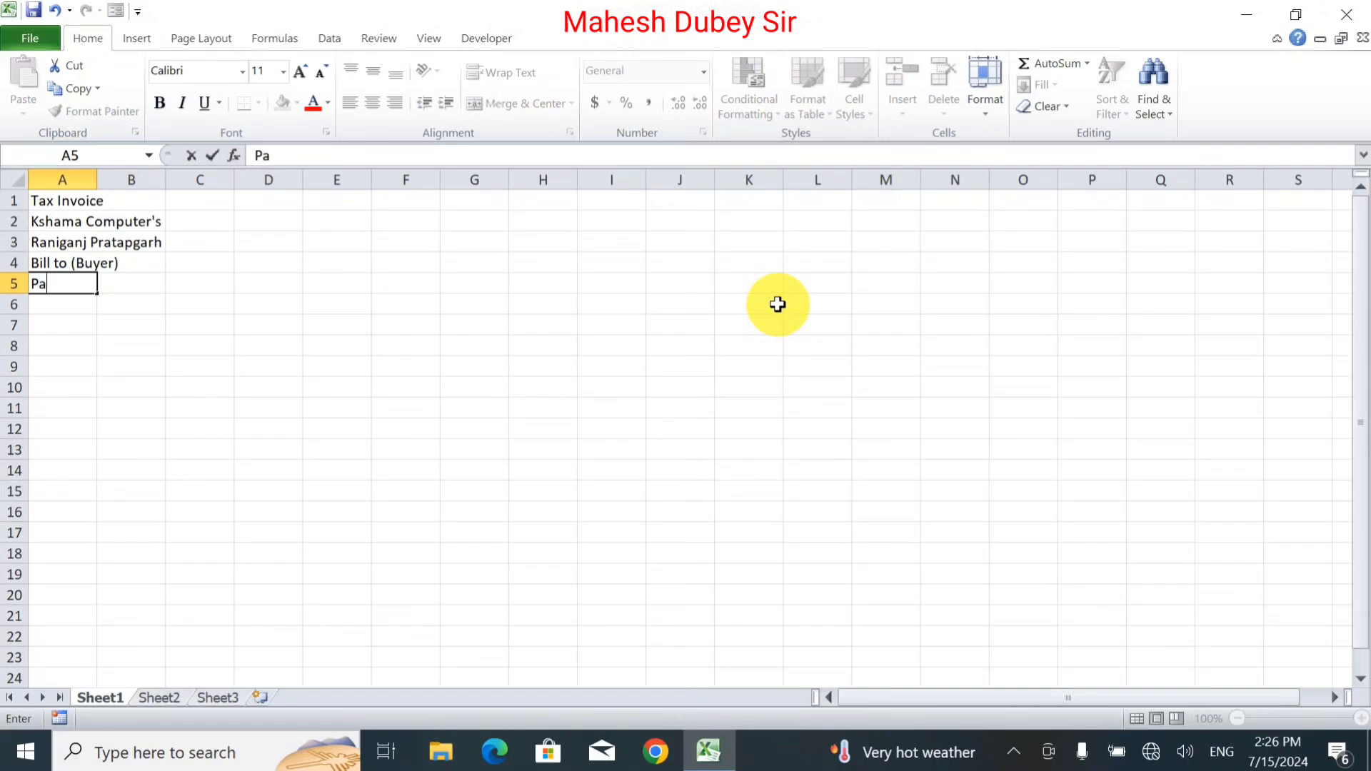
type("rty Name")
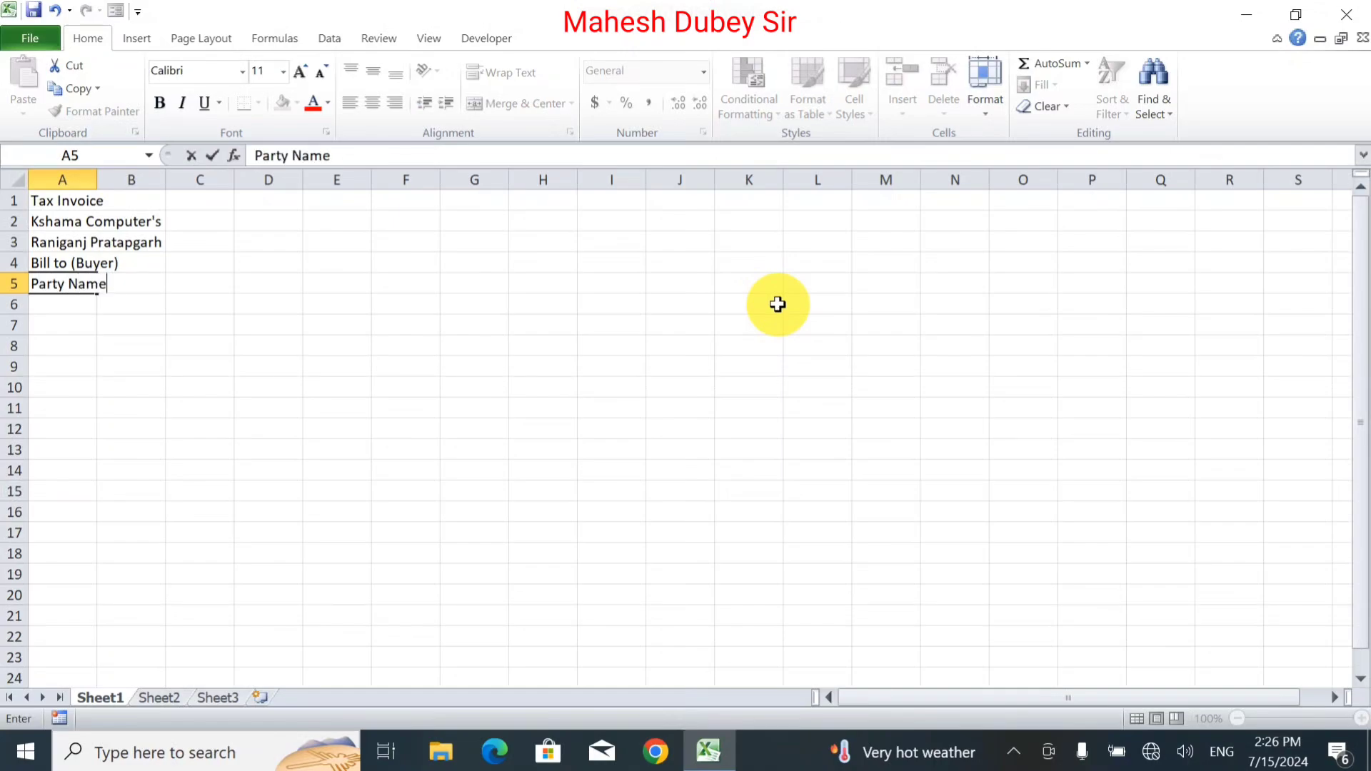
key("Return")
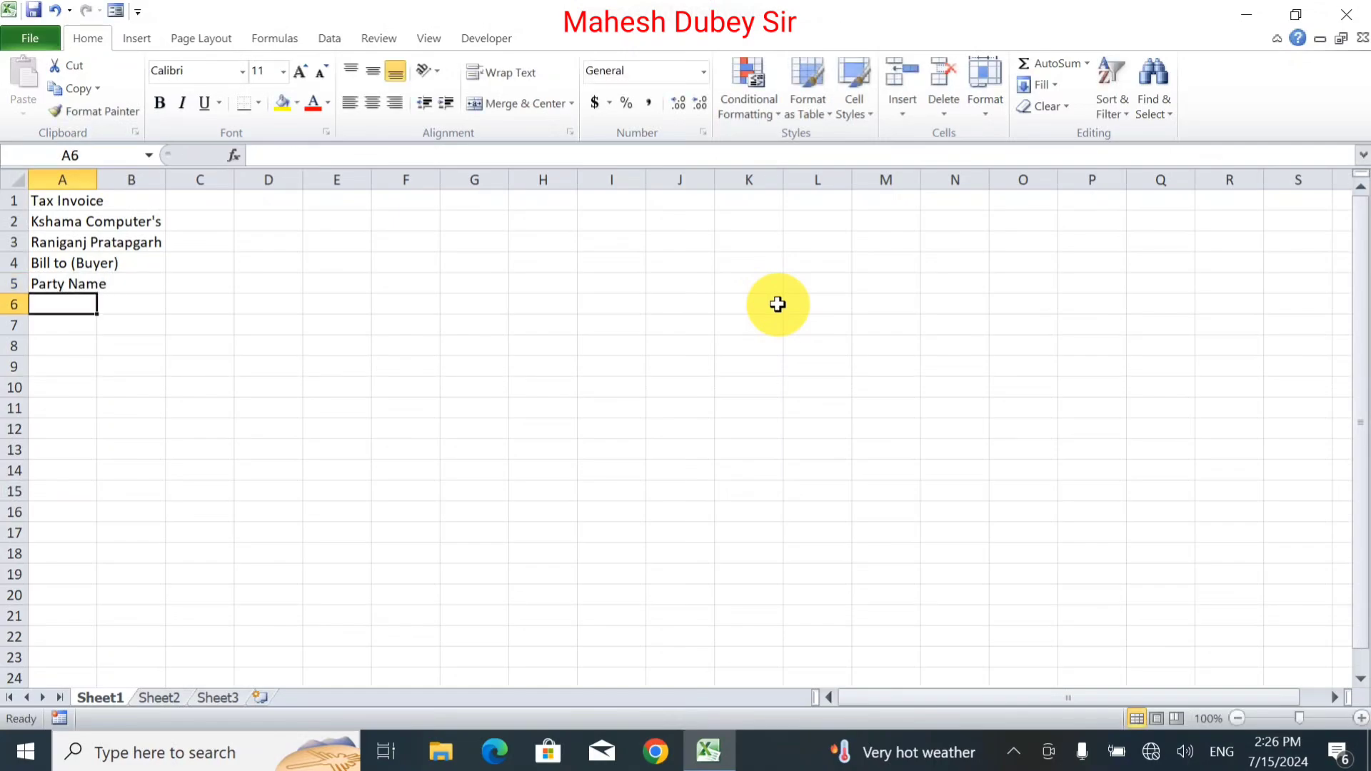
type("Address")
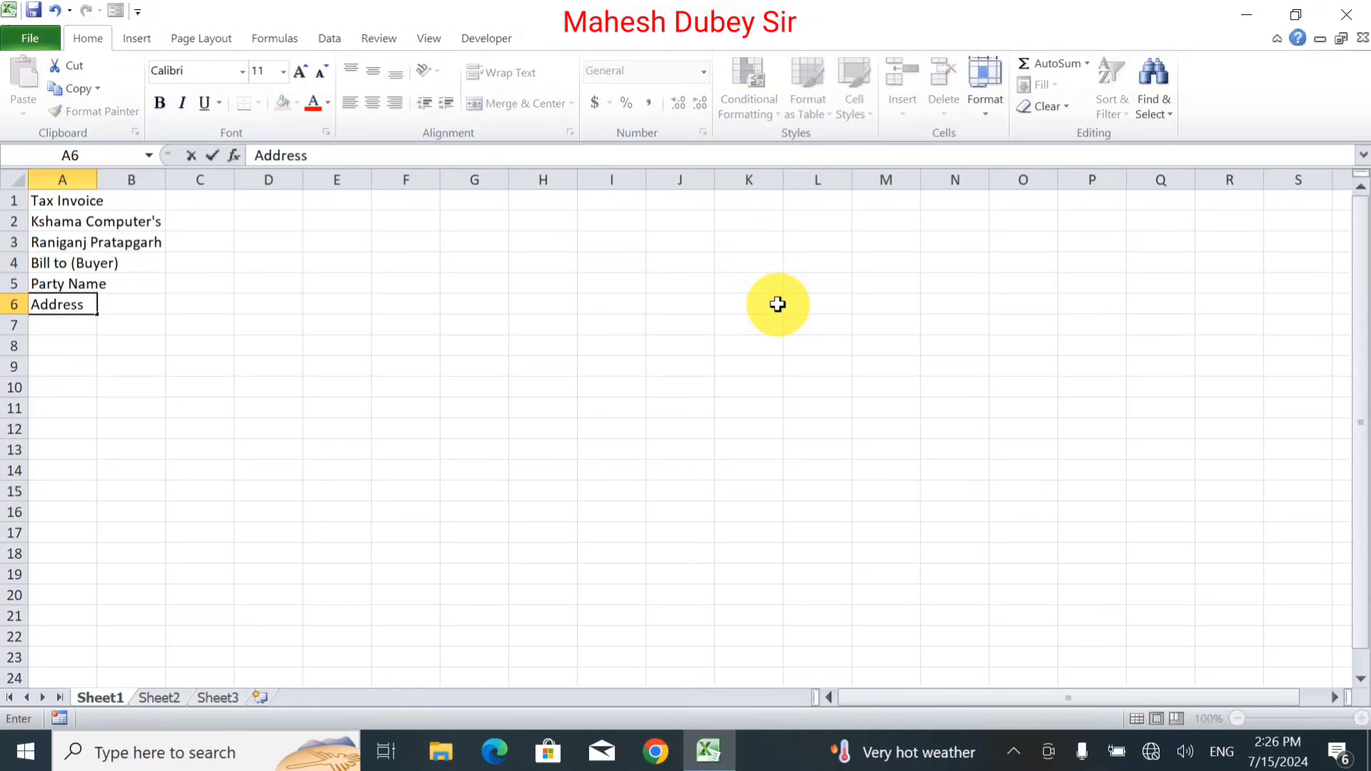
key("Return")
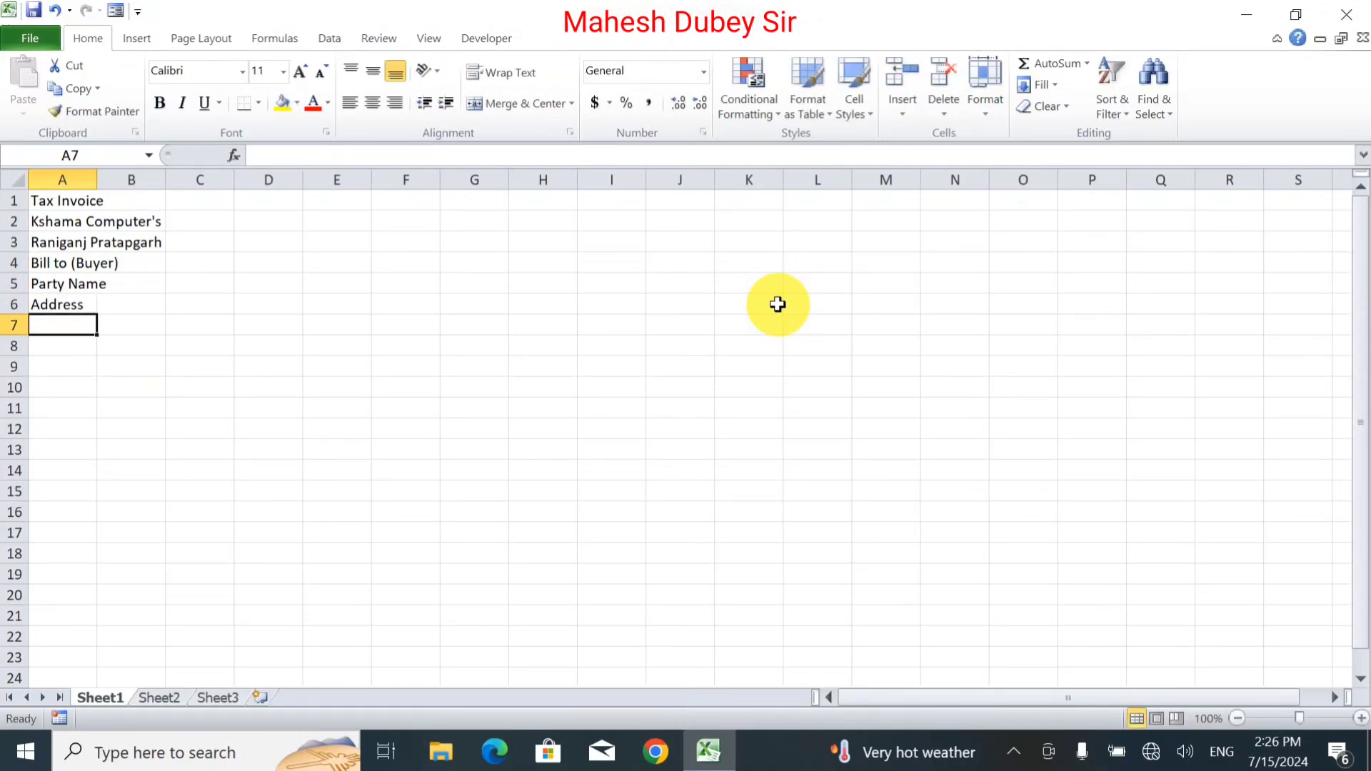
Step: Enter "Party GSTIN -" followed by the buyer's tax identification number in cell A8
key("Return")
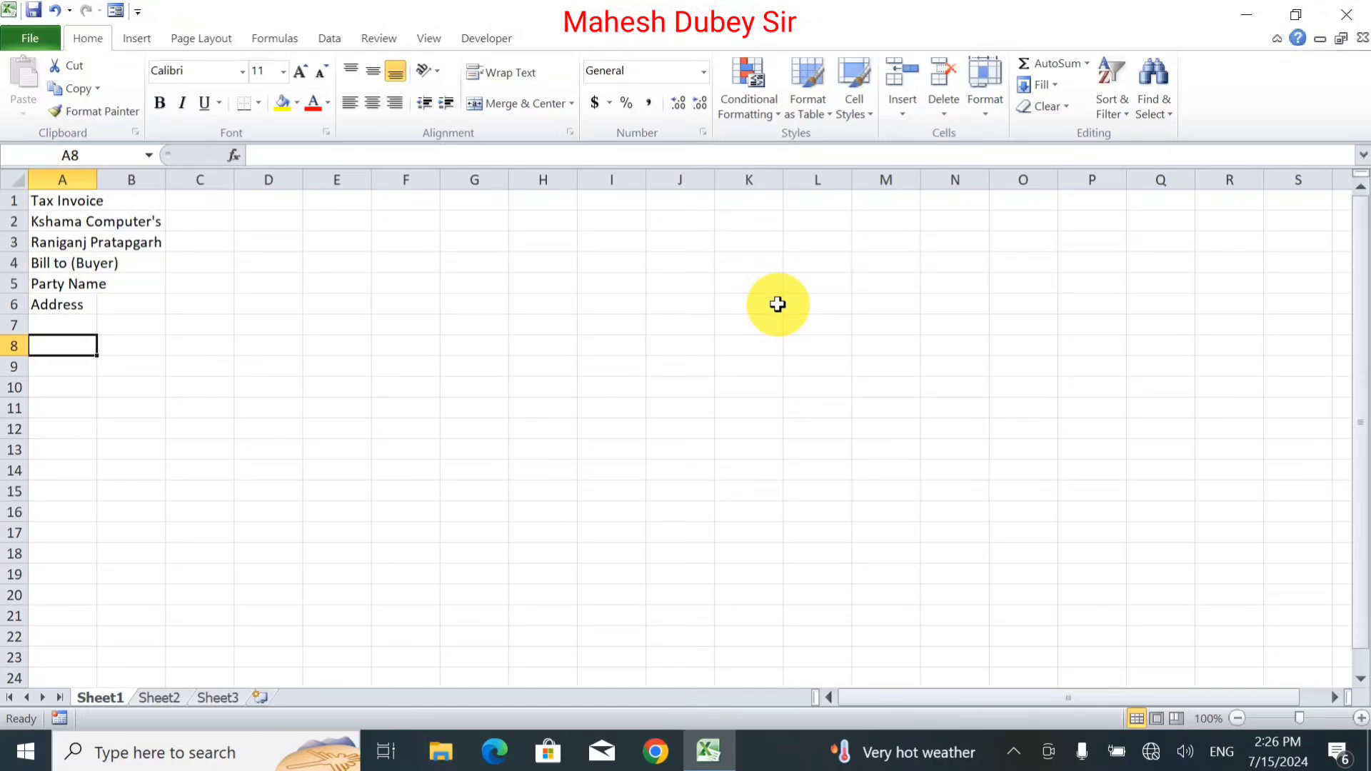
type("Part")
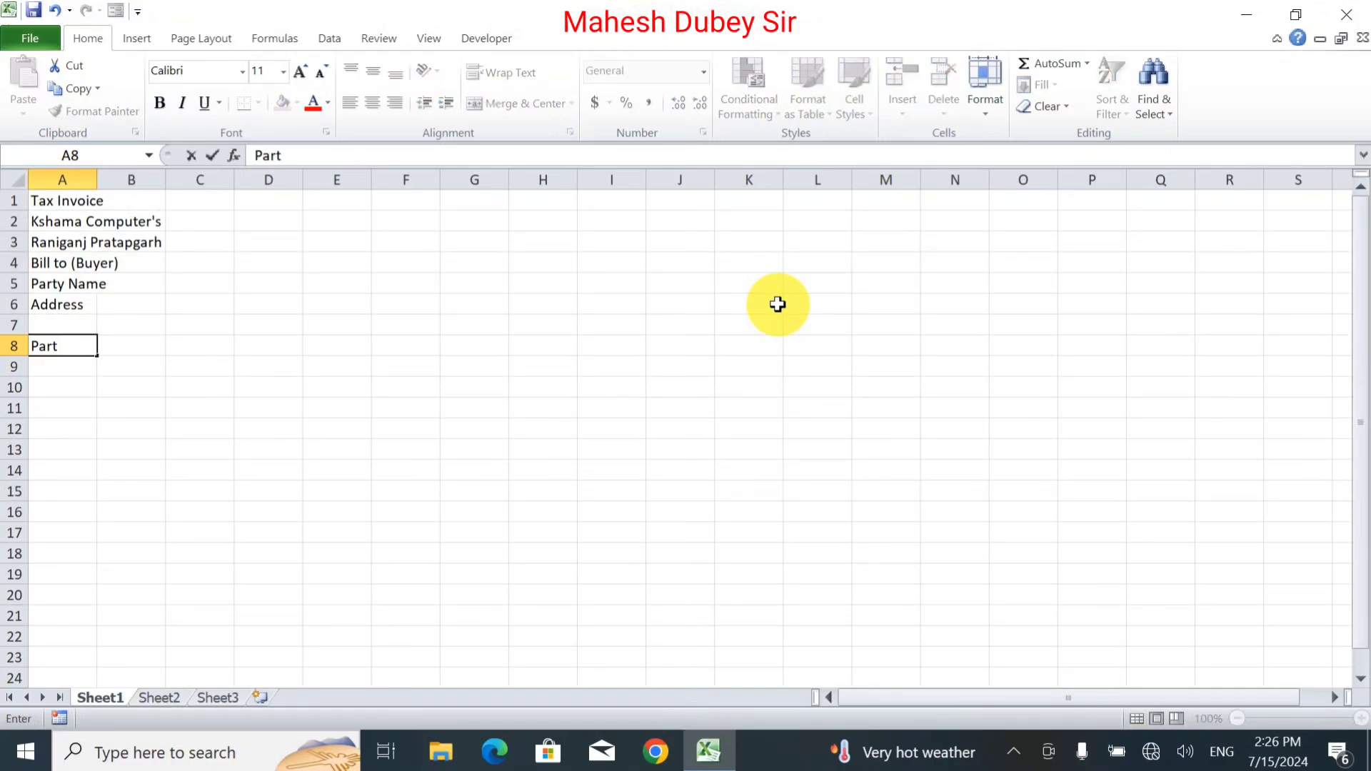
type("y GSTIN - 9")
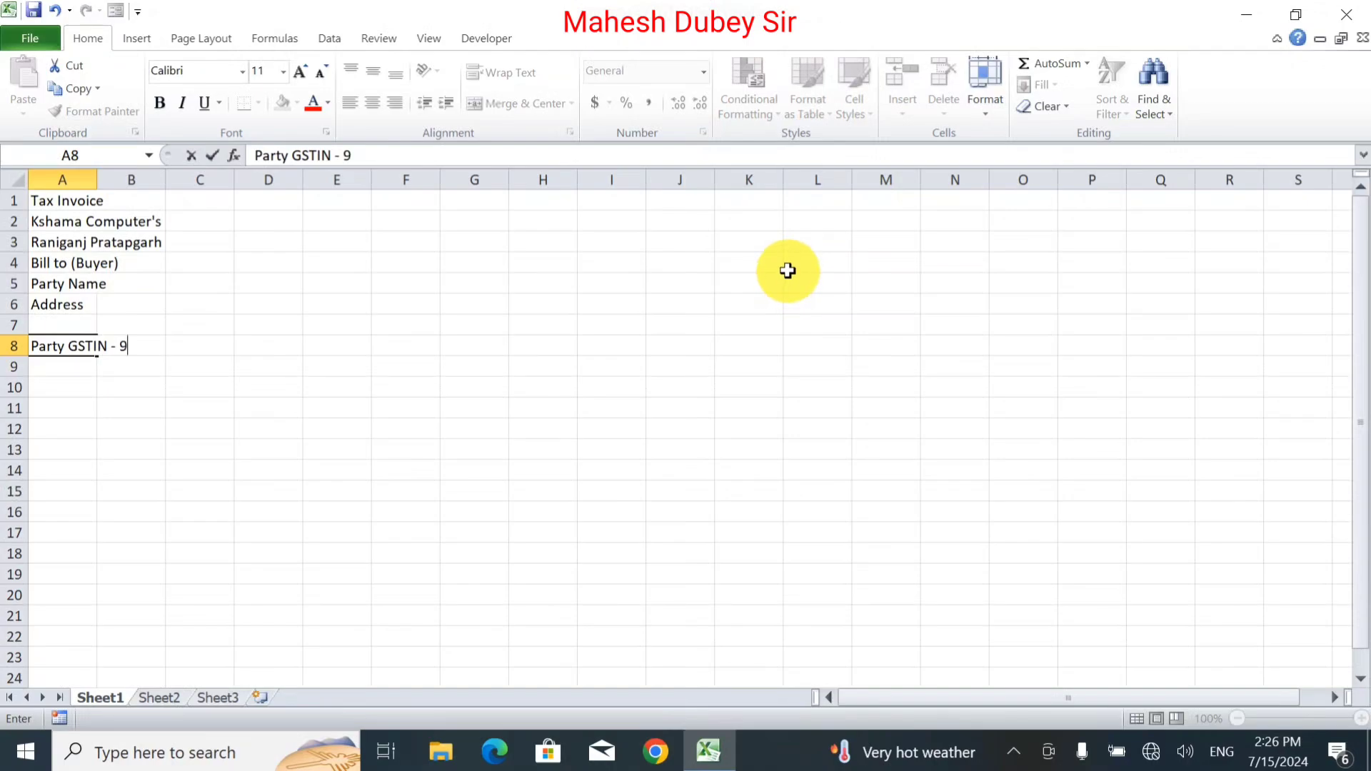
type("999999999")
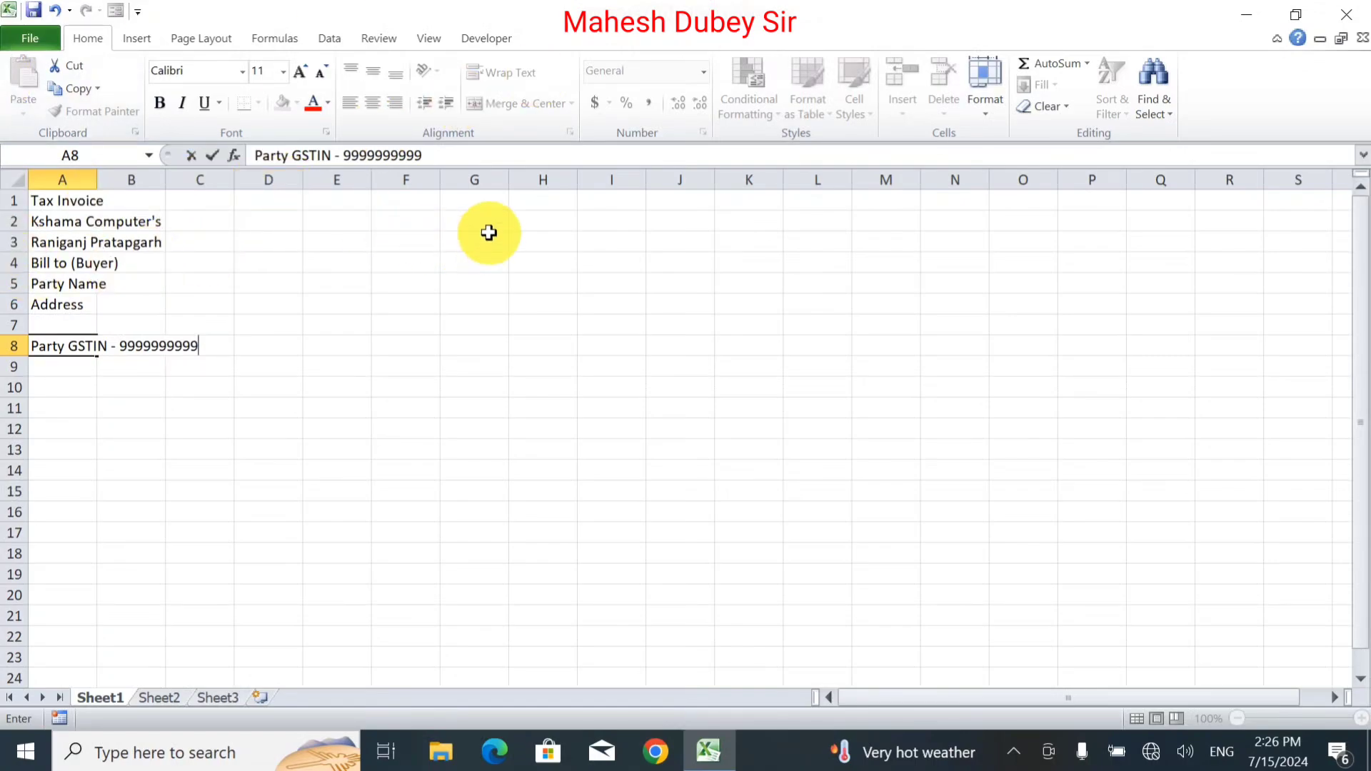
left_click(476, 237)
Step: Enter "GSTIN-" followed by the company's tax identification number in cell G3
left_click(474, 218)
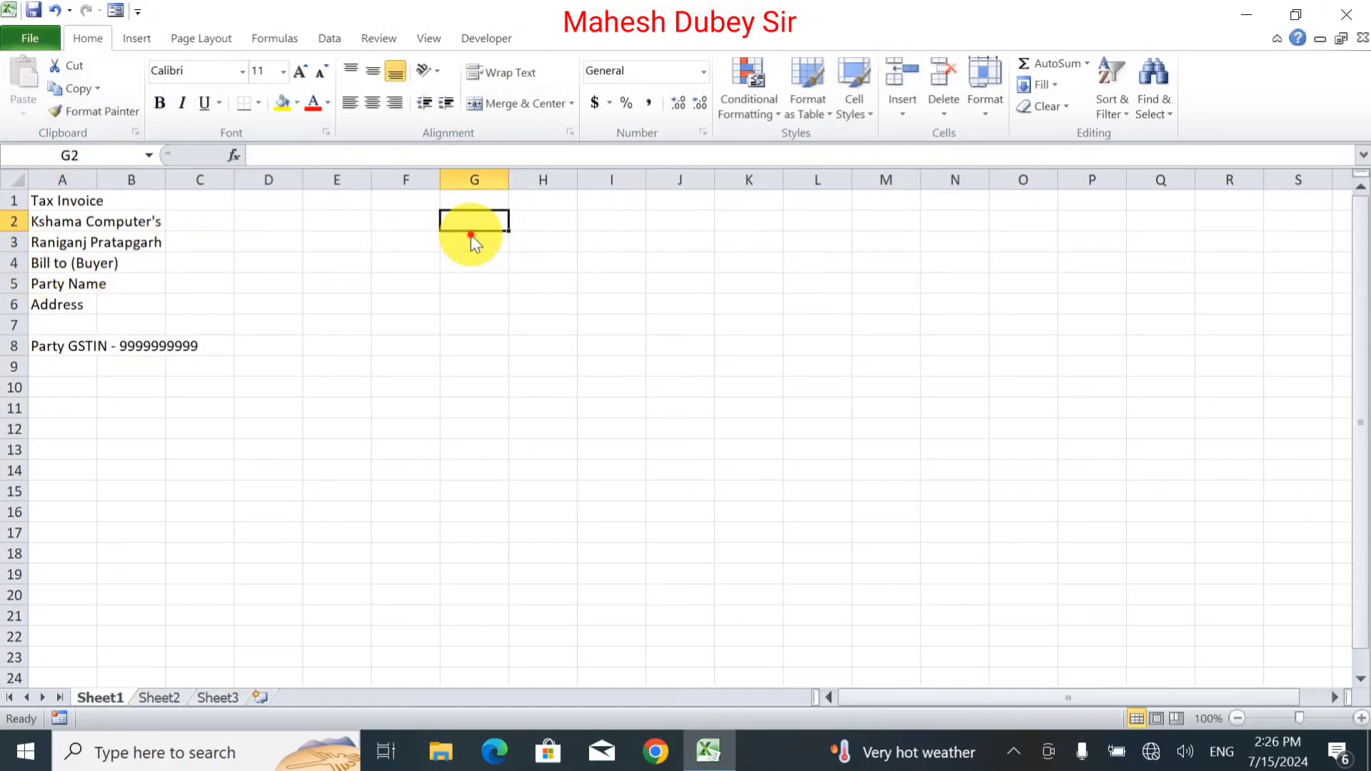
left_click(476, 250)
type("GS")
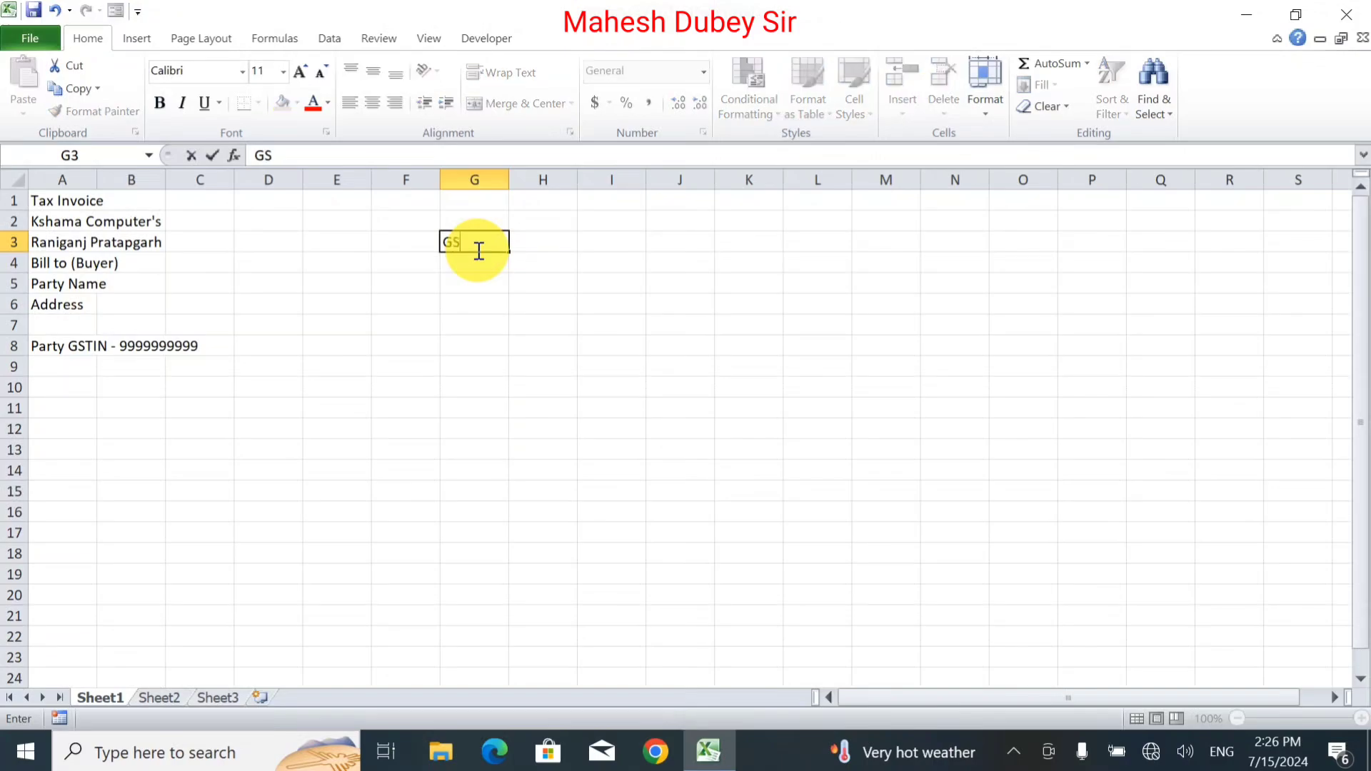
type("TIN- 99999xx")
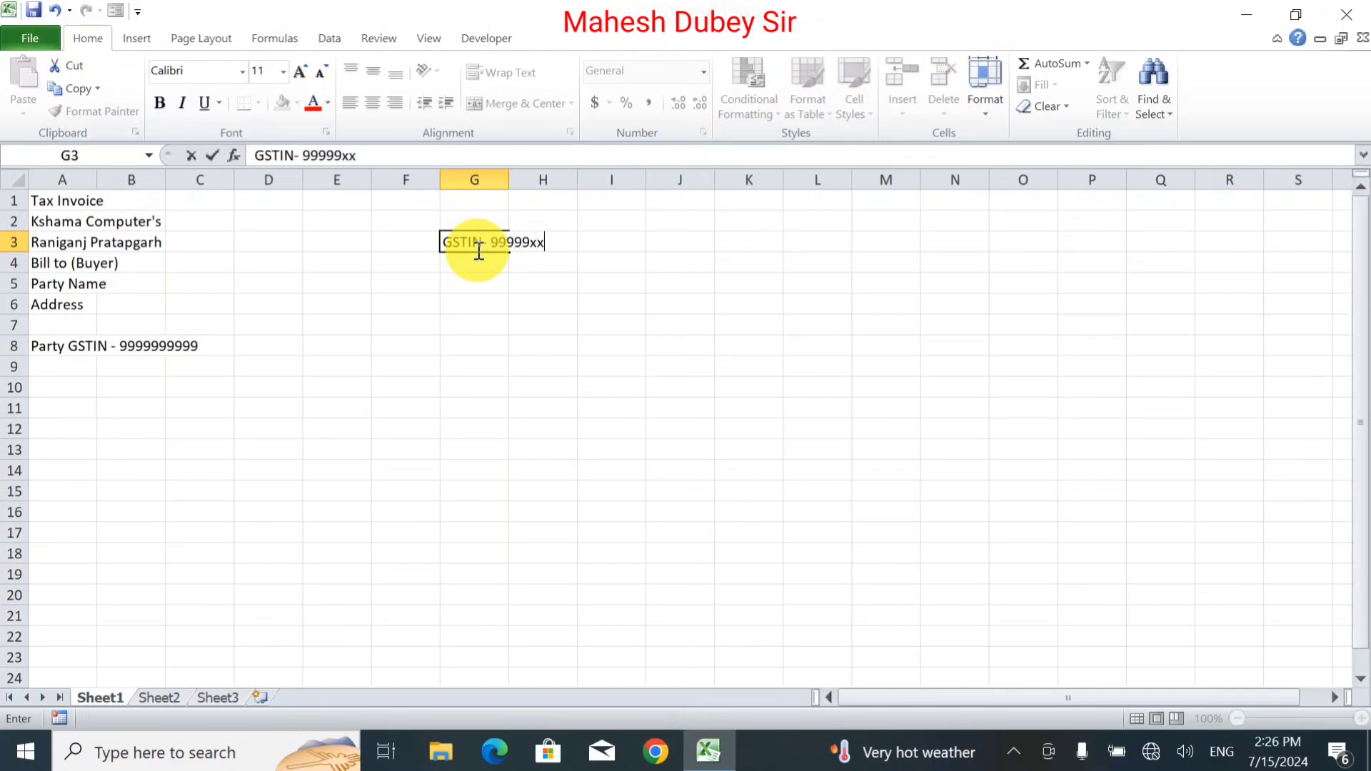
type("xxx")
key("Return")
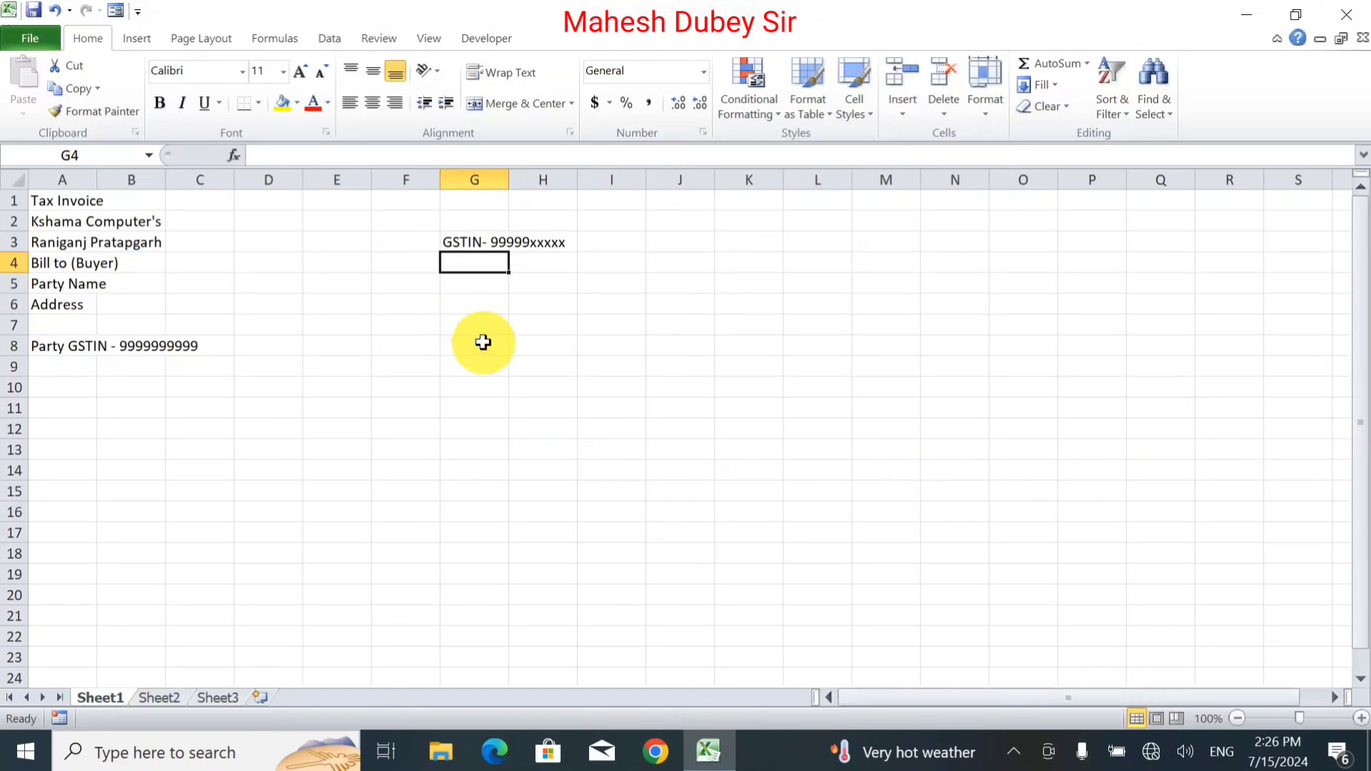
Step: Add the labels "Bill No." in G6 and "Date" in G8
left_click(500, 302)
type("B")
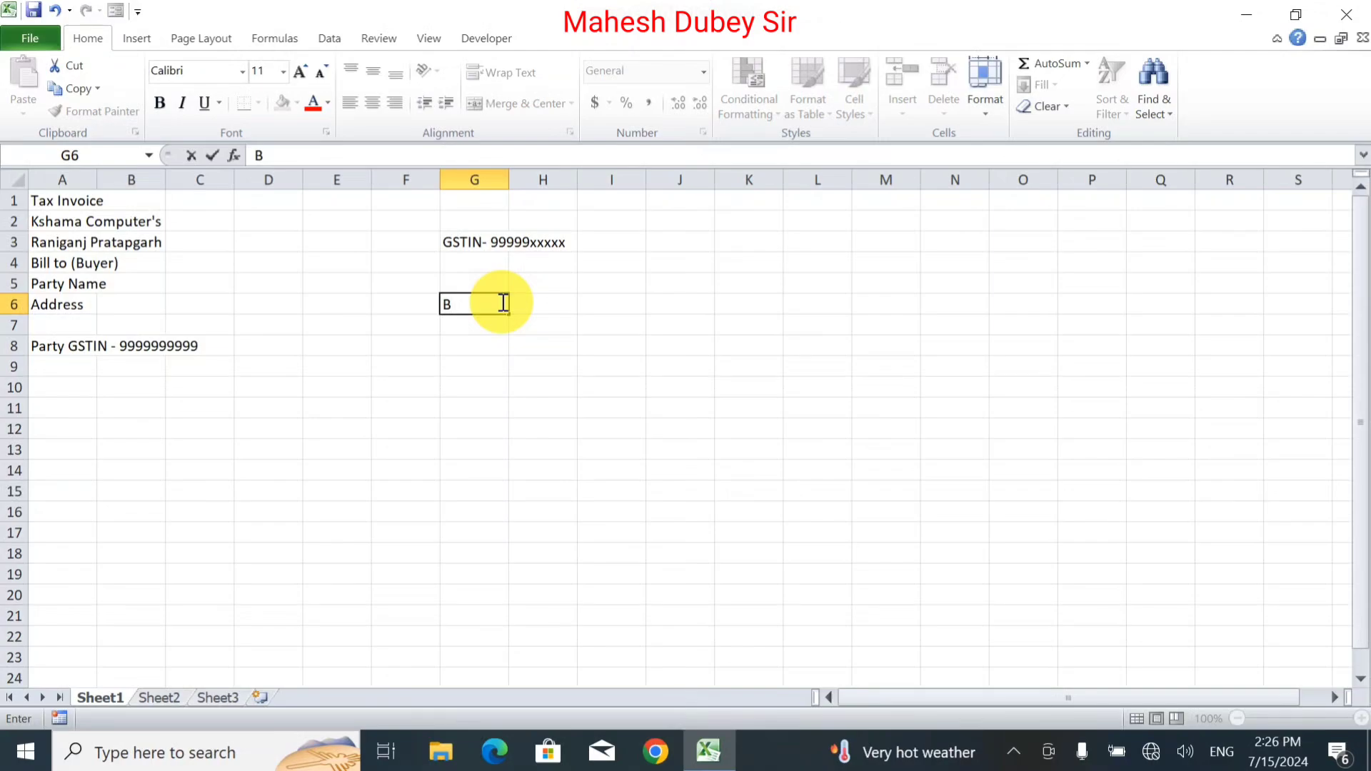
type("ill No.")
key("Return")
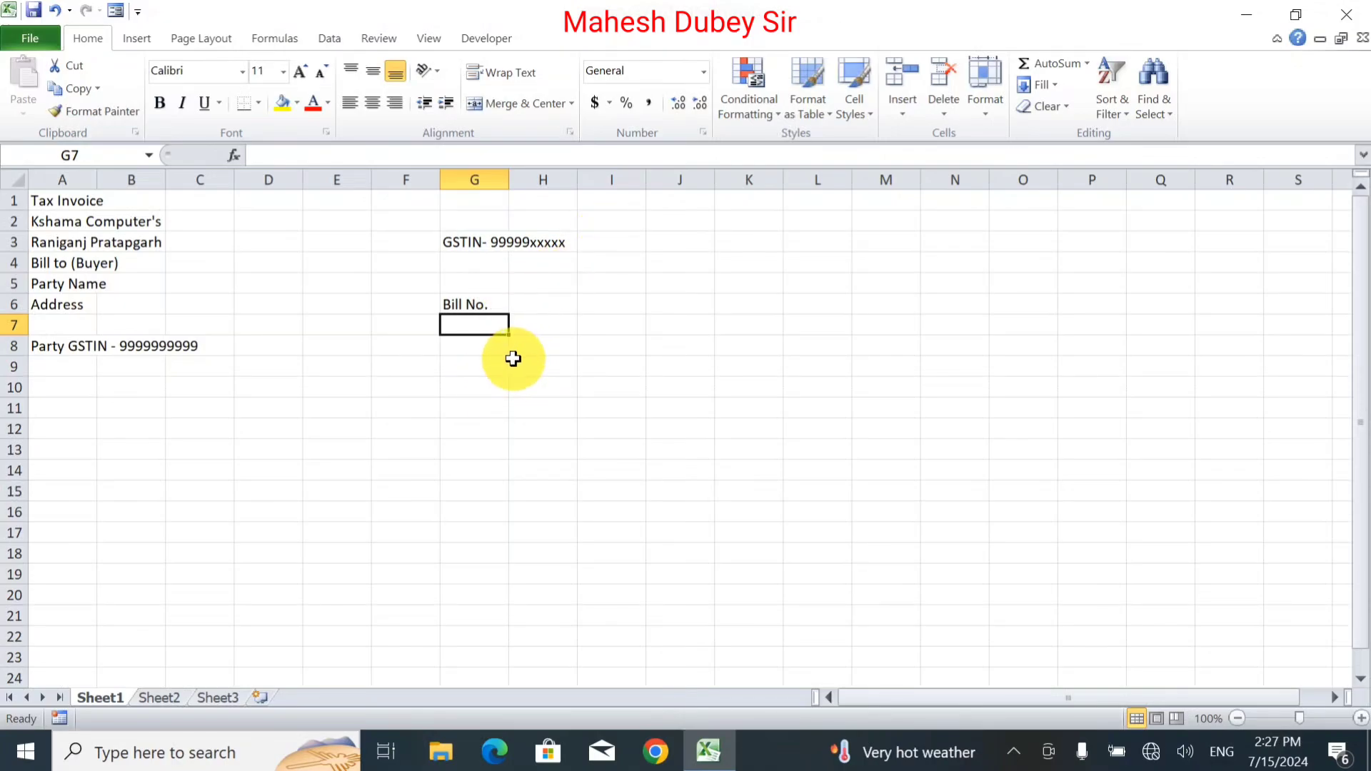
left_click(491, 344)
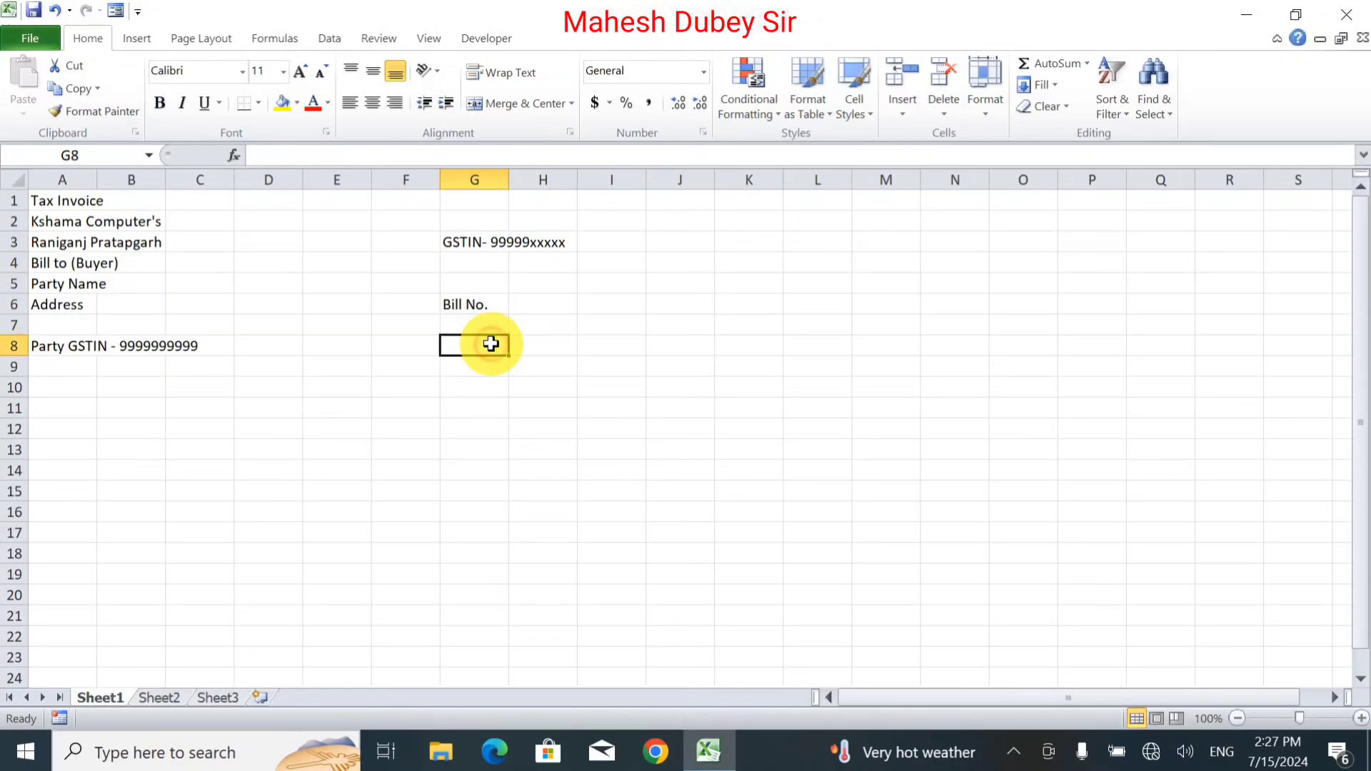
type("Date")
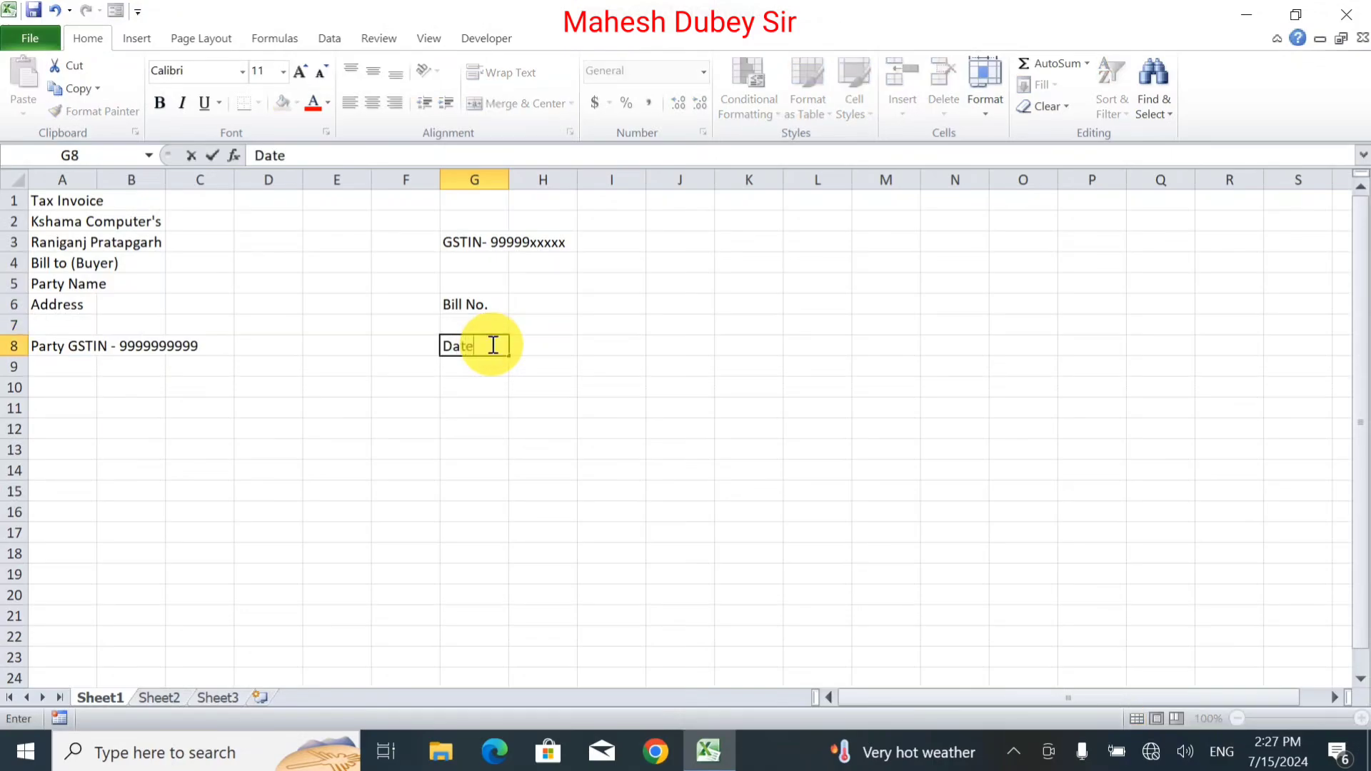
key("Return")
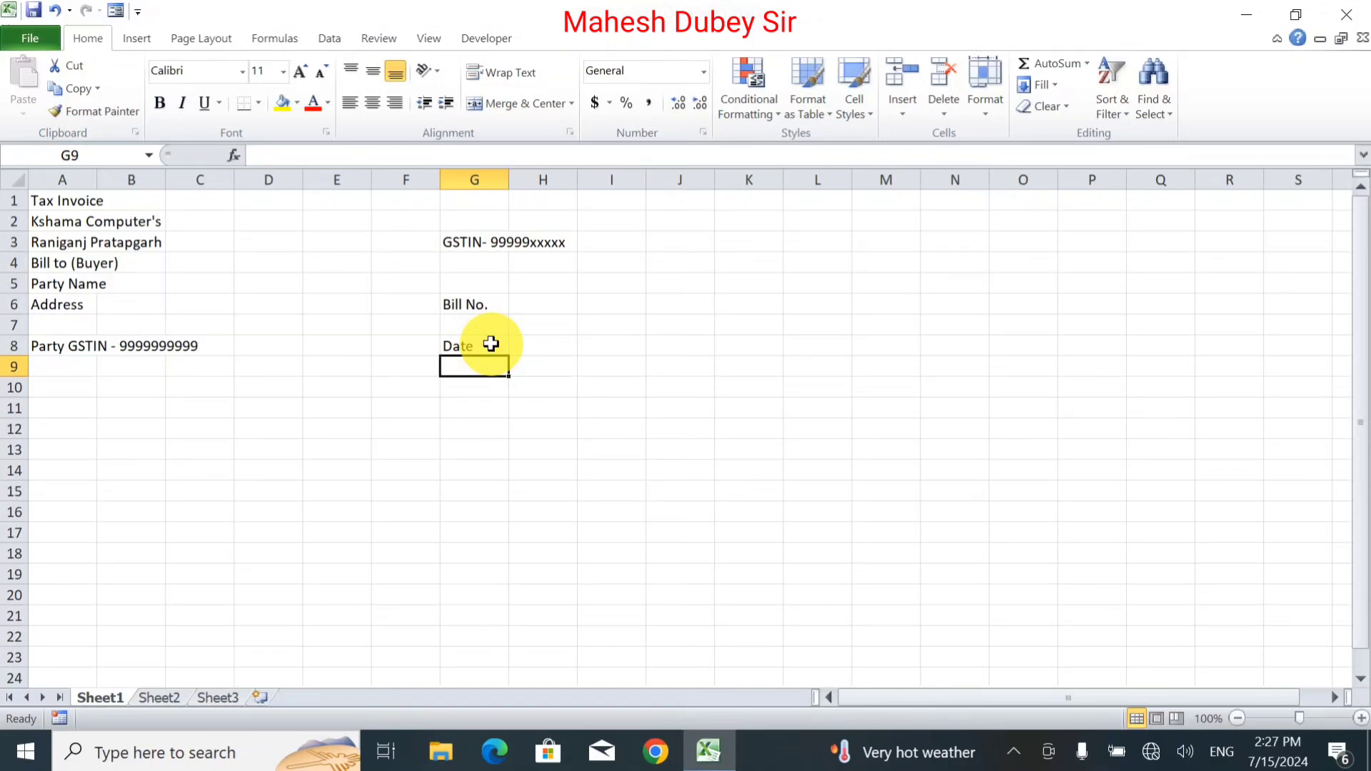
Step: Start the item table's header row with "Sr. No." in cell A10
key("Left")
key("Left")
key("Left")
key("Left")
key("Left")
key("Left")
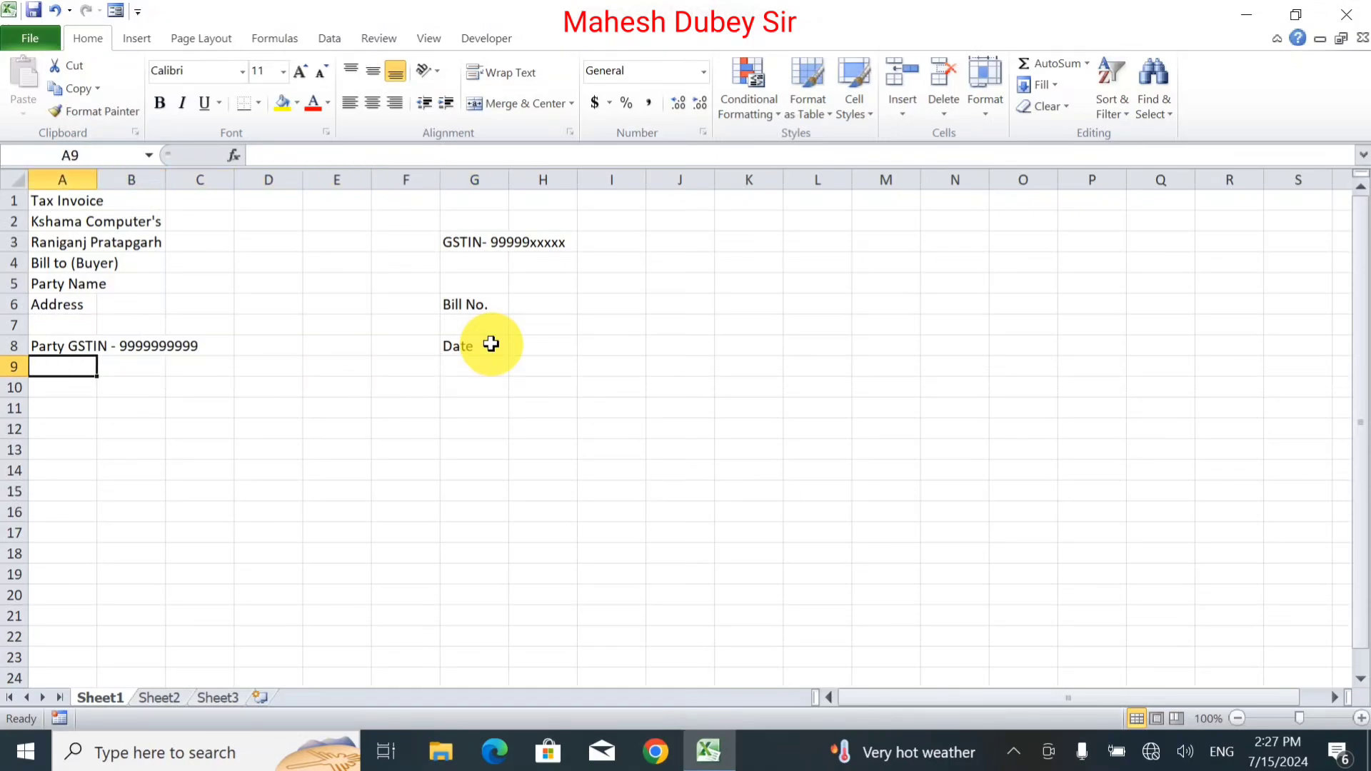
key("Down")
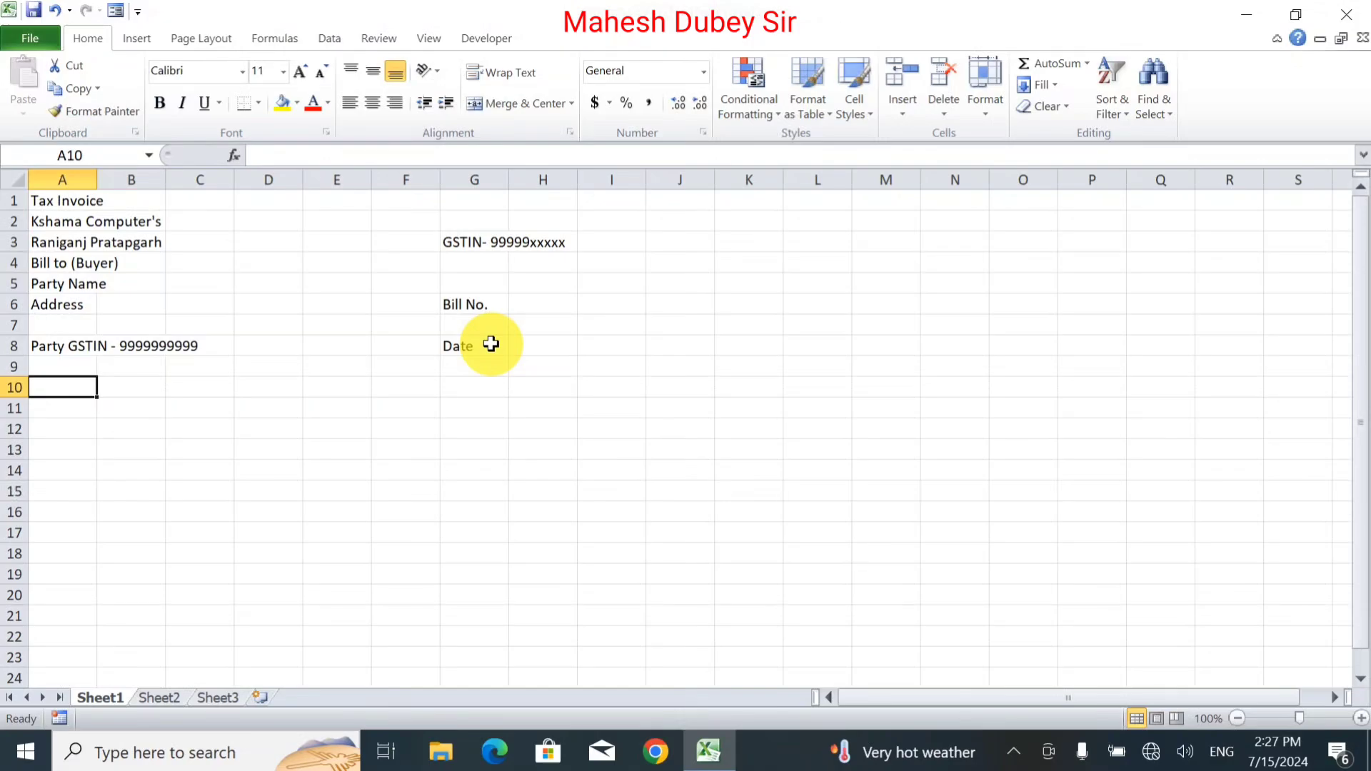
type("Sr")
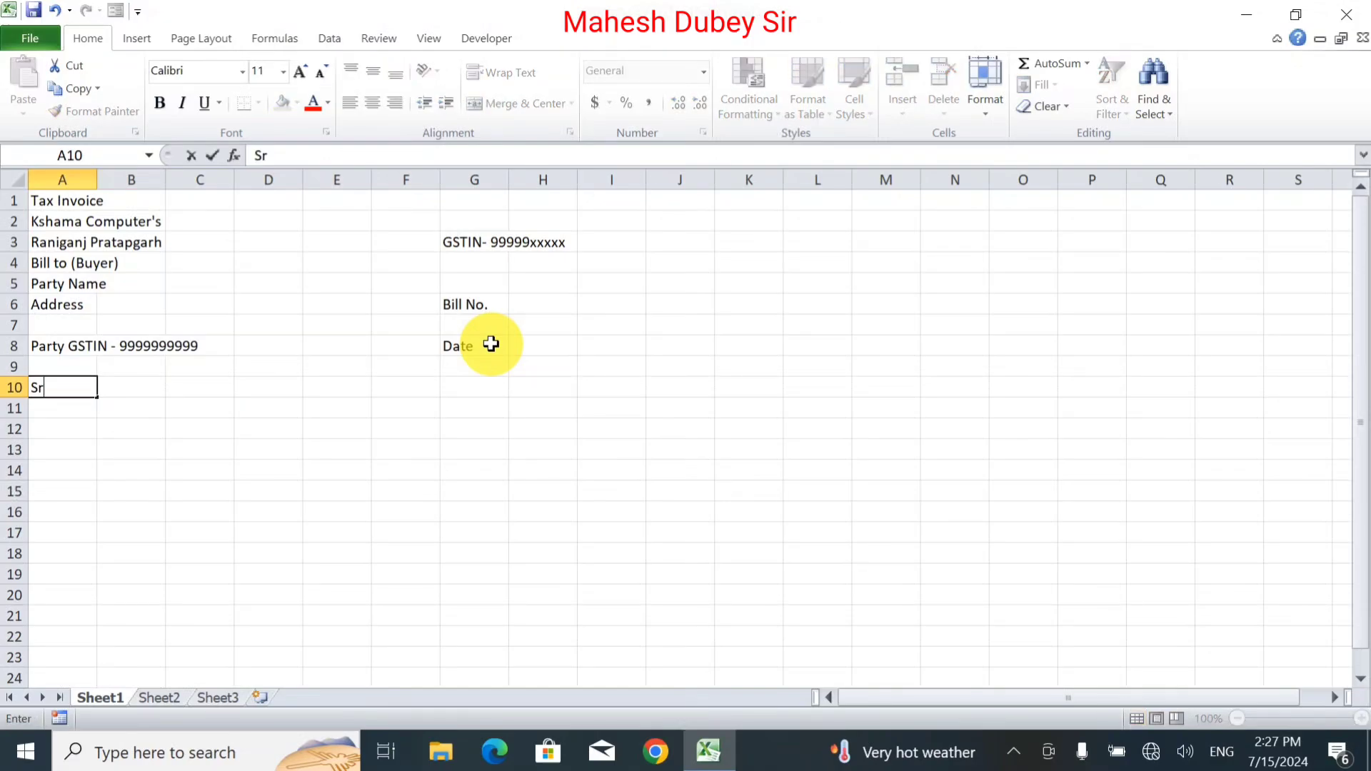
type(". No.")
key("Tab")
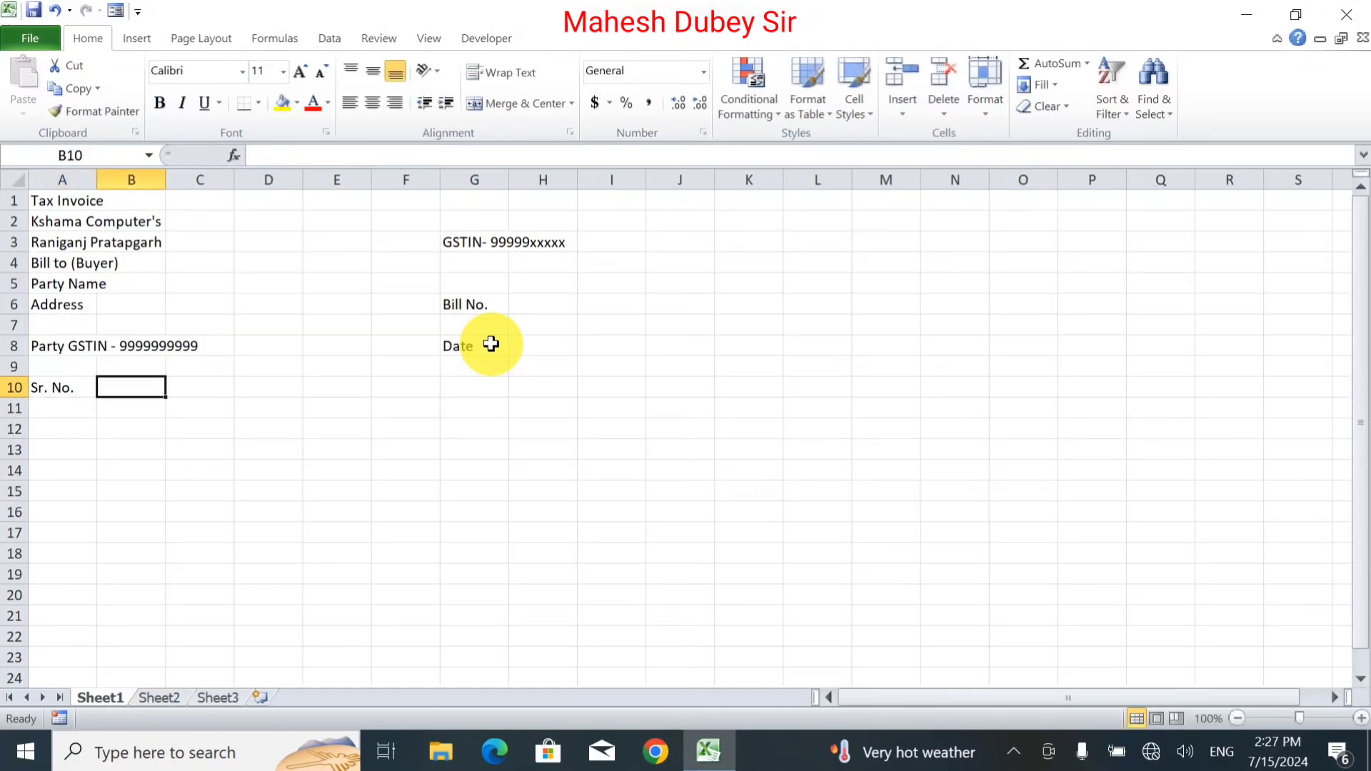
Step: Enter the item table headers "Name of Item" in B10 and "QTY." in C10
type("Name of I")
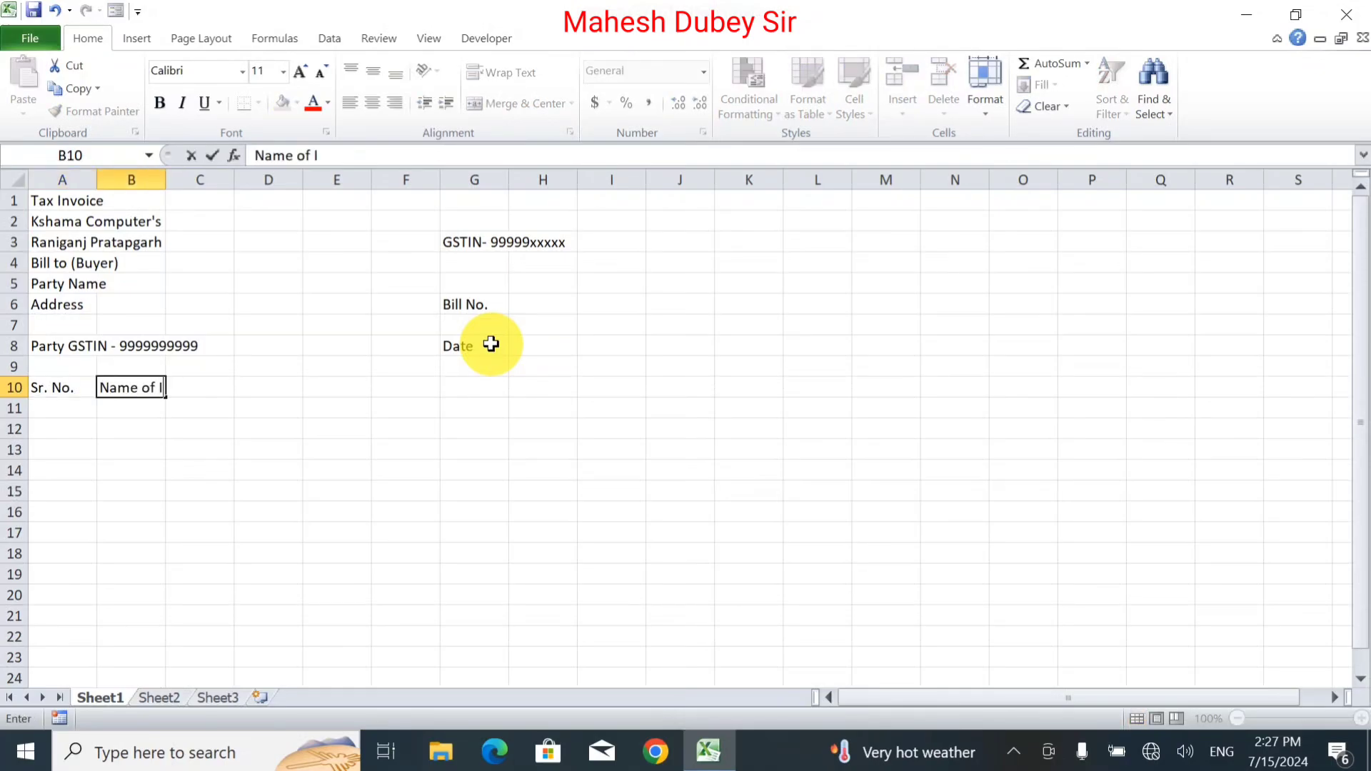
type("tem")
key("Tab")
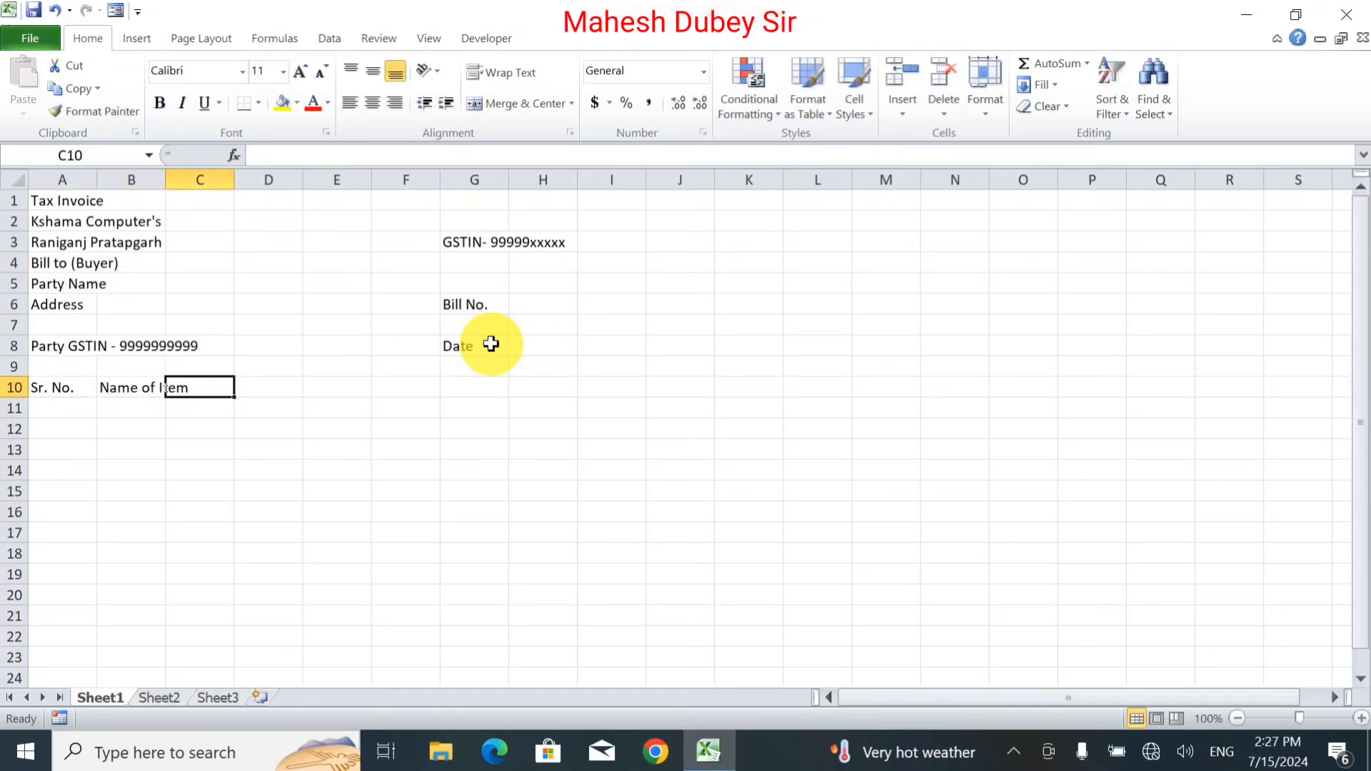
type("QTY")
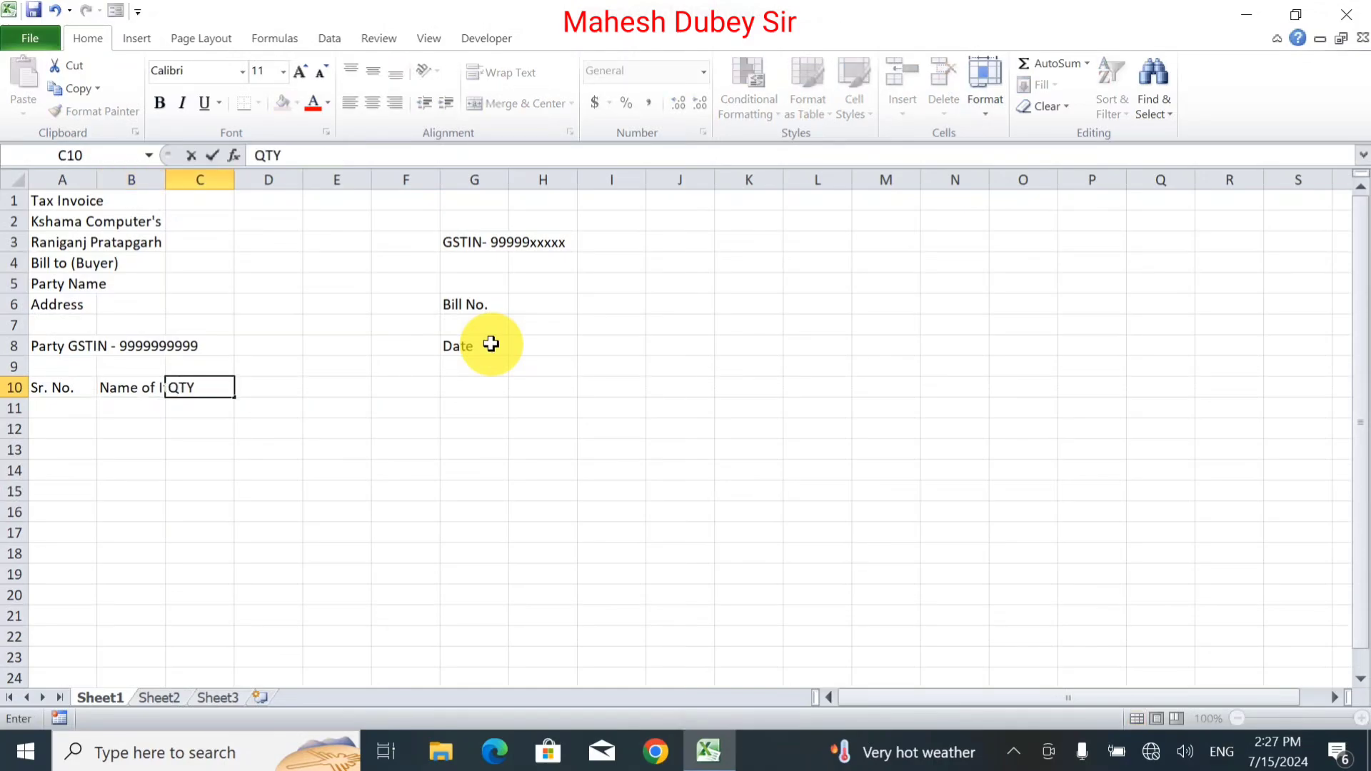
type(".")
key("Tab")
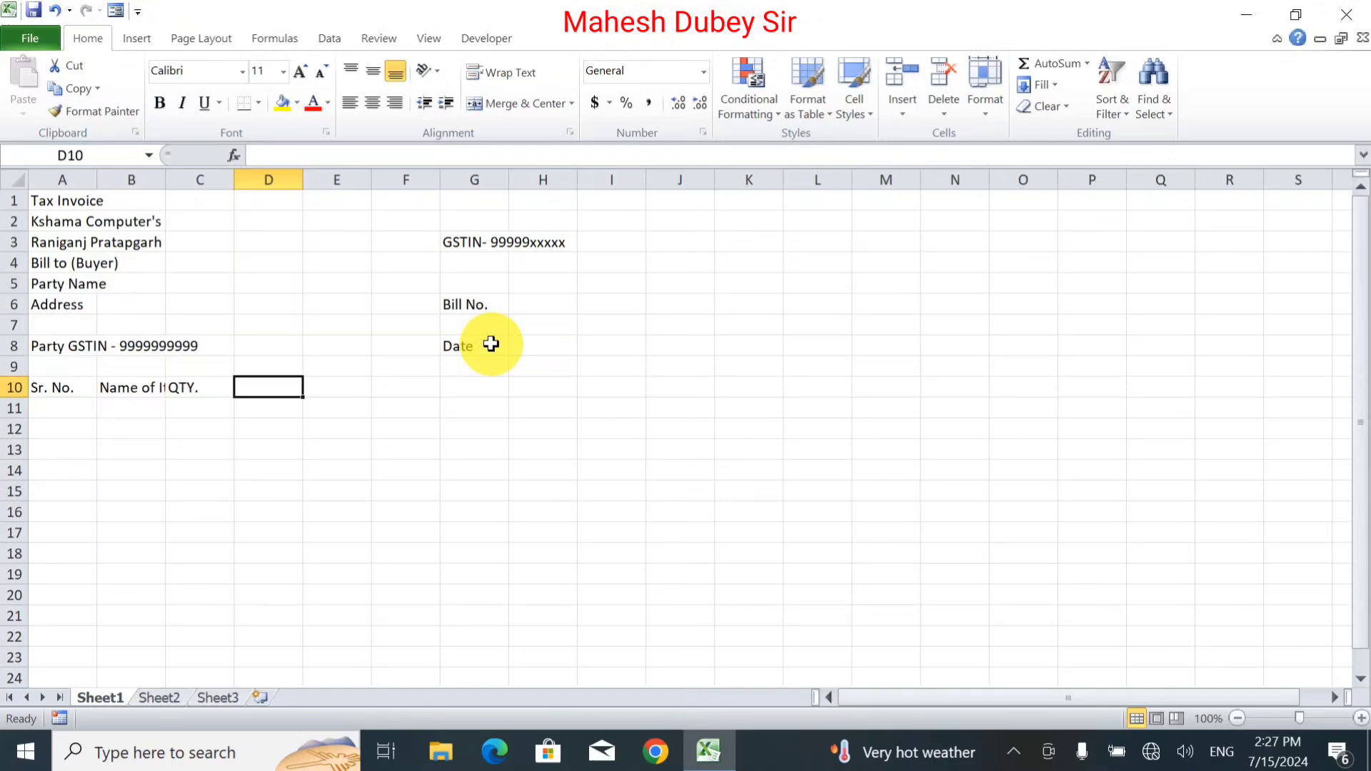
Step: Complete the item table's header row with "Rate" in D10, "HSN/SAC Code" in E10 and "Amount" in F10
type("Rate")
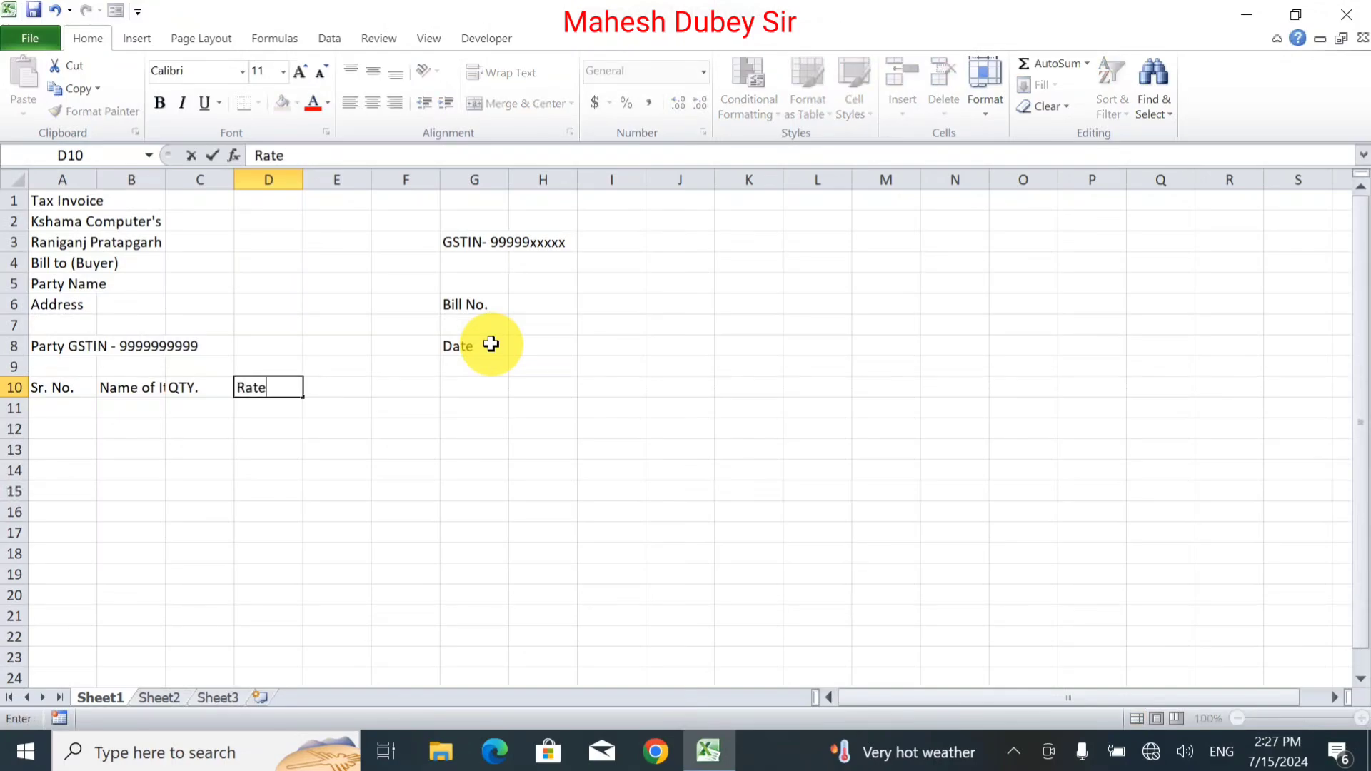
key("Tab")
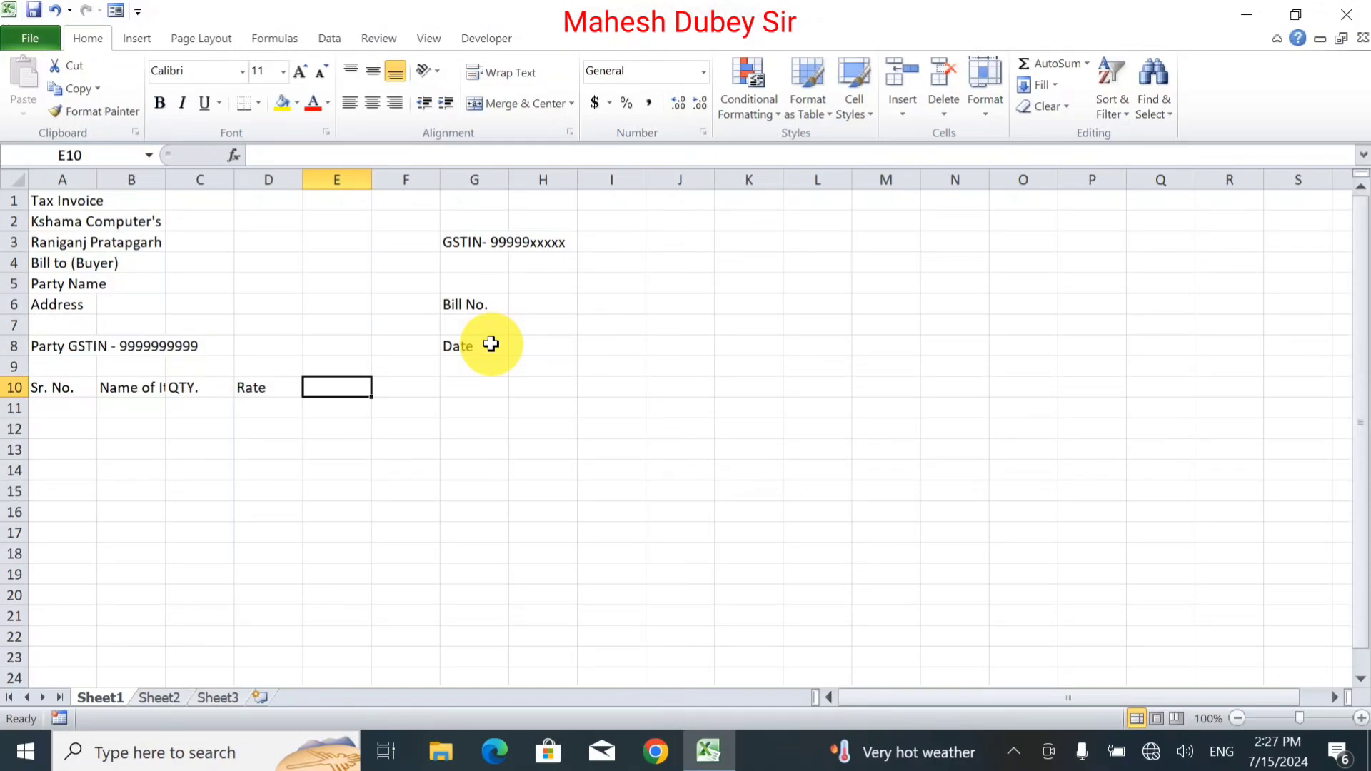
type("HS")
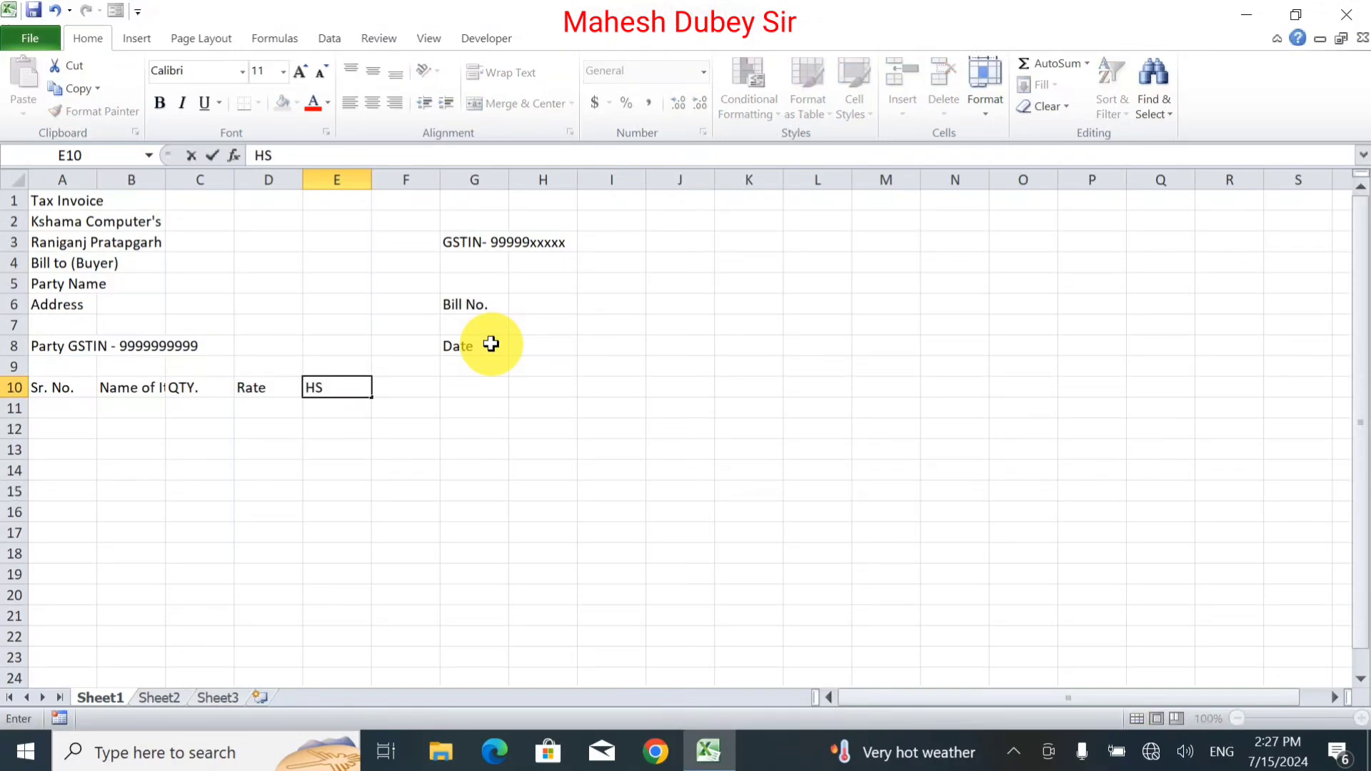
type("N/SAC Code")
key("Tab")
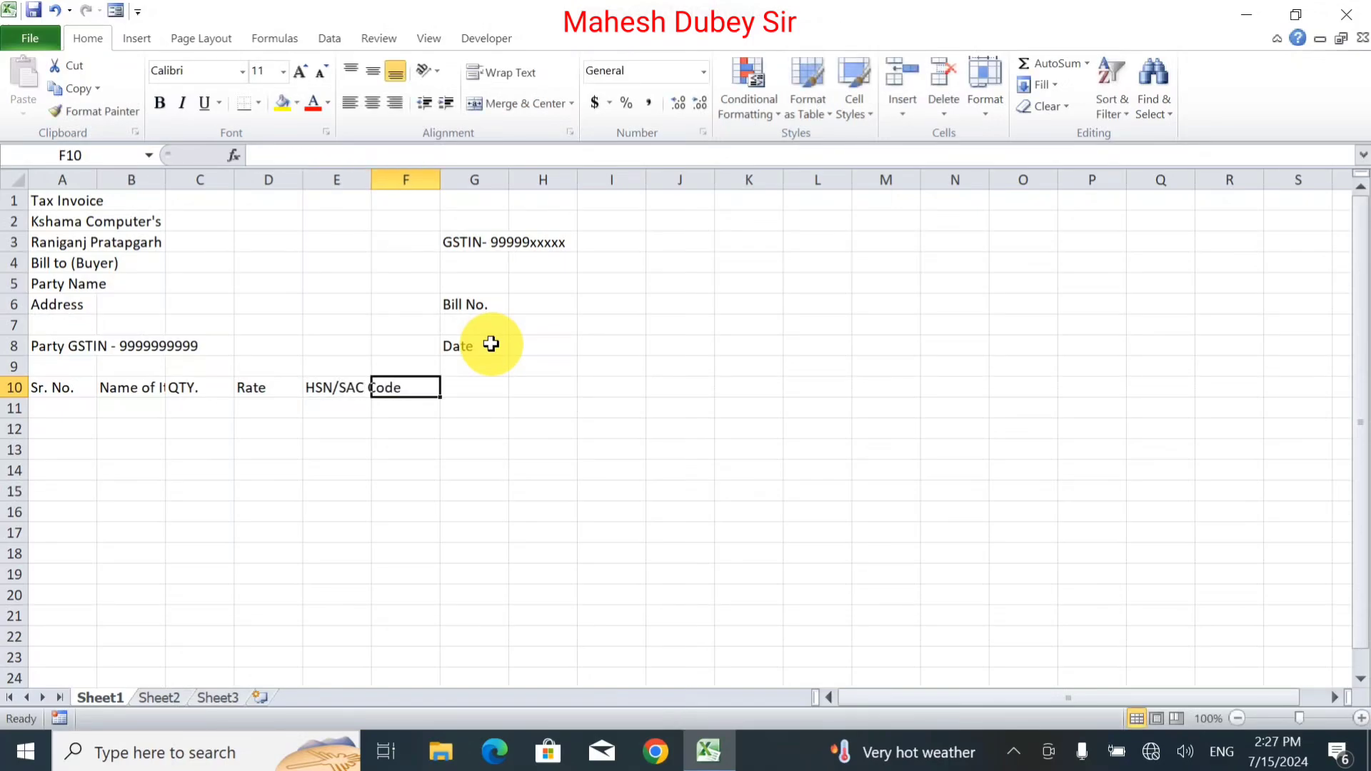
type("Amount")
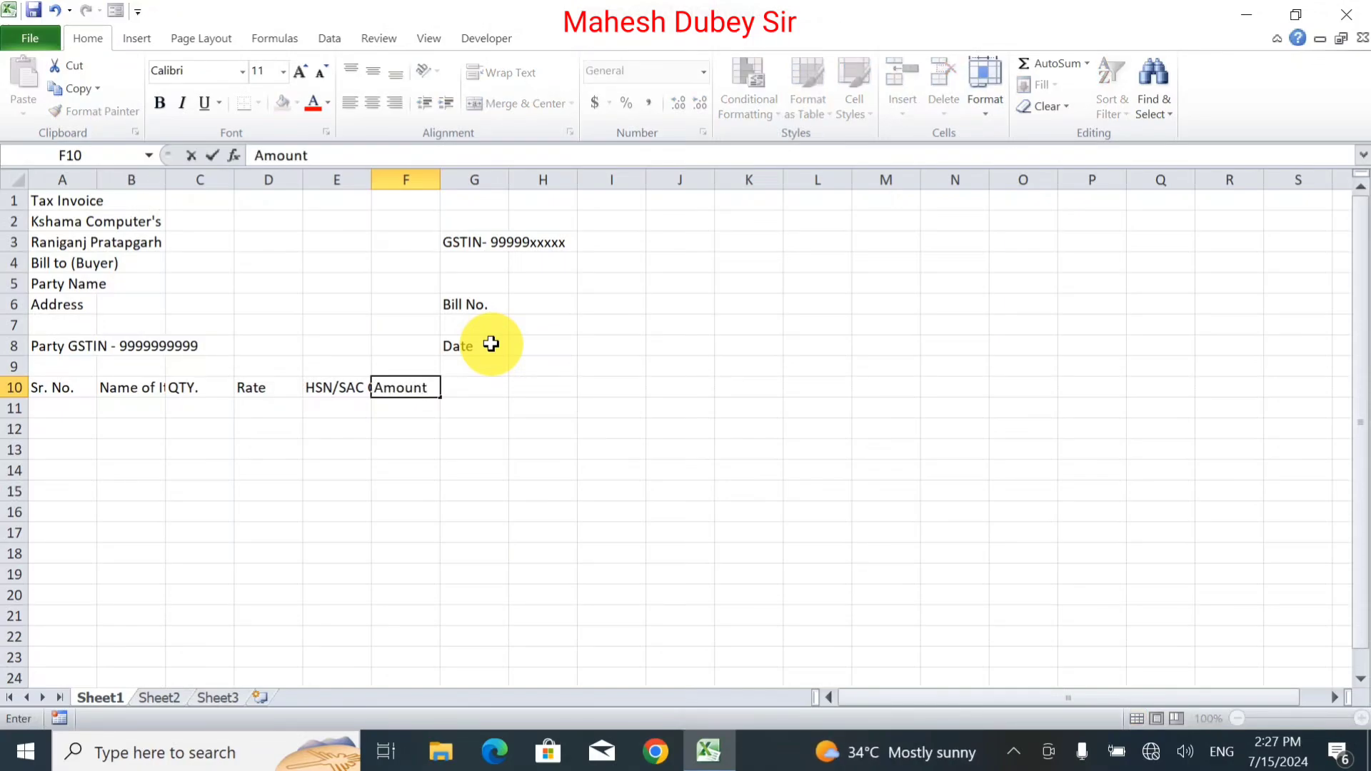
key("Return")
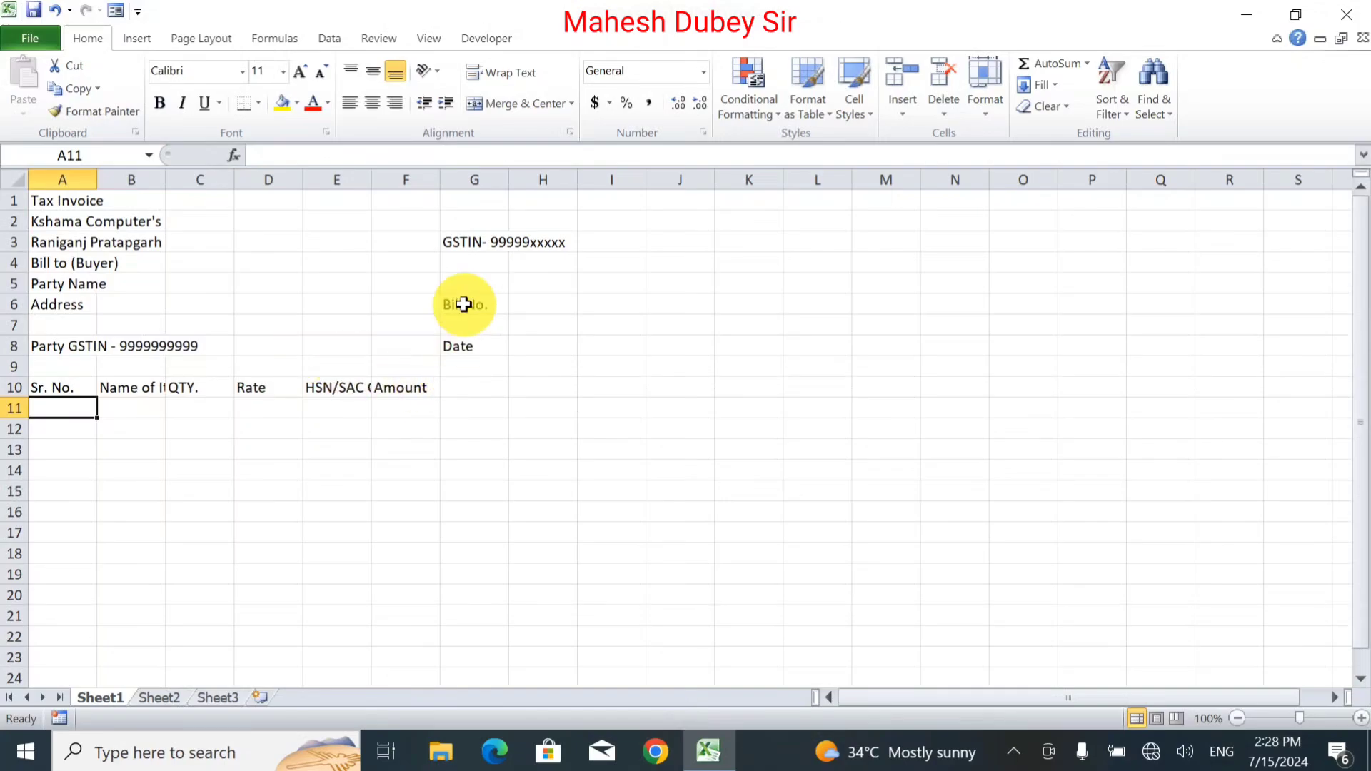
Step: Merge and center the invoice title, company name and company location separately across columns A to F in rows 1 to 3
left_click(75, 199)
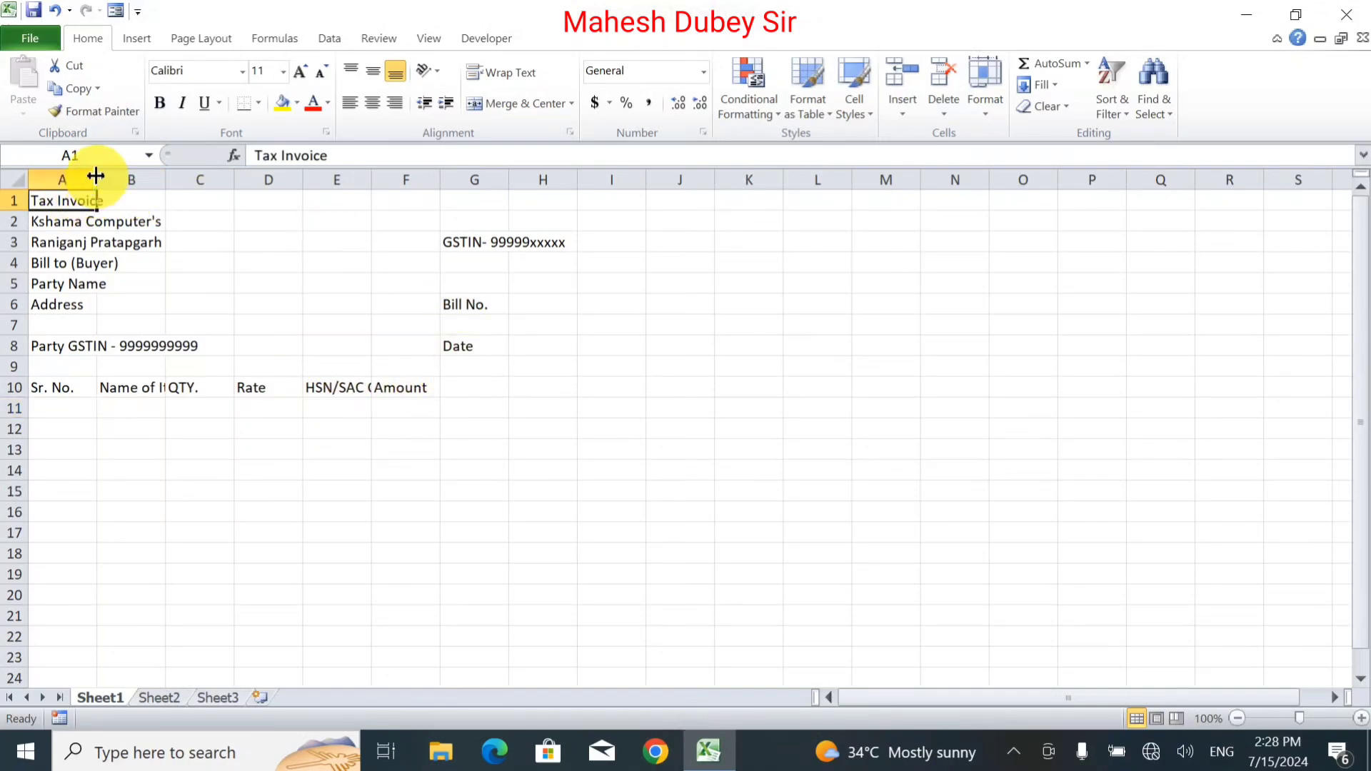
left_click_drag(97, 198, 416, 208)
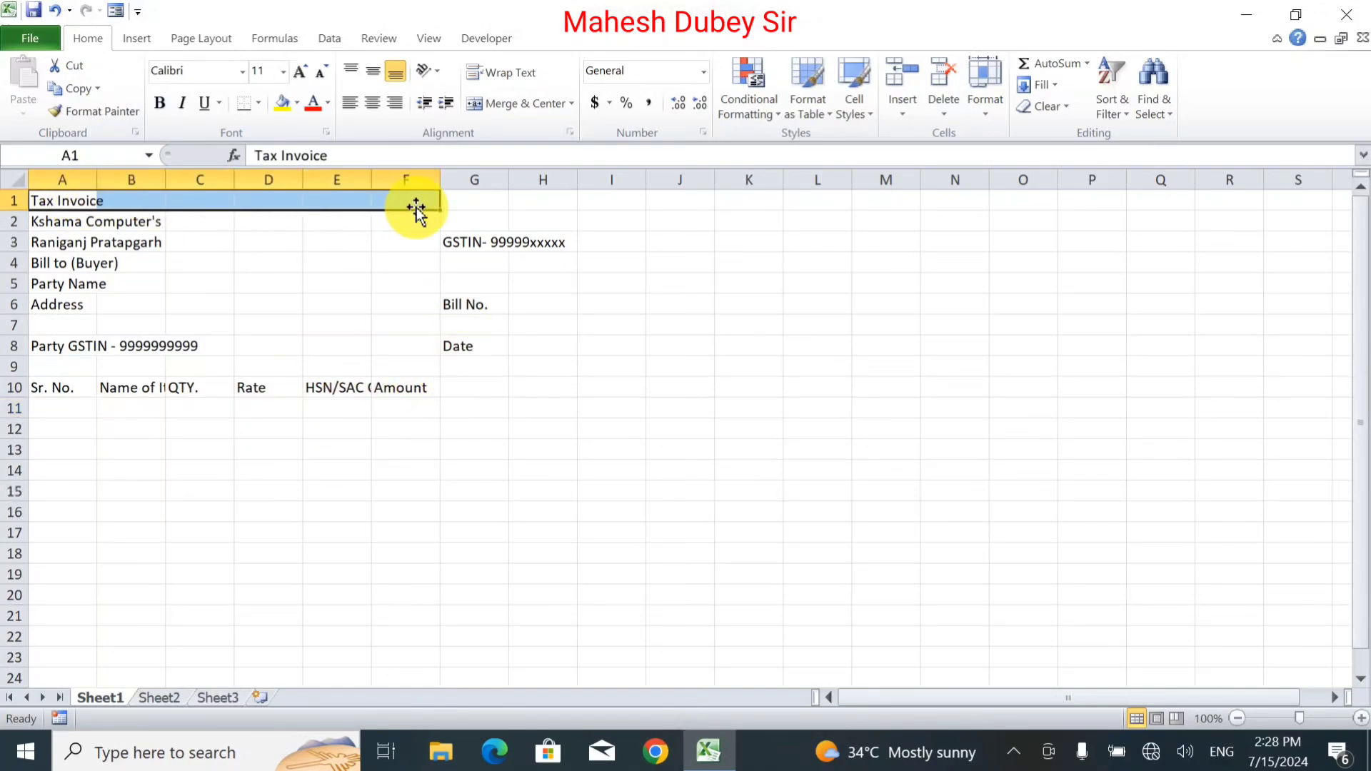
left_click(522, 103)
left_click_drag(50, 222, 410, 220)
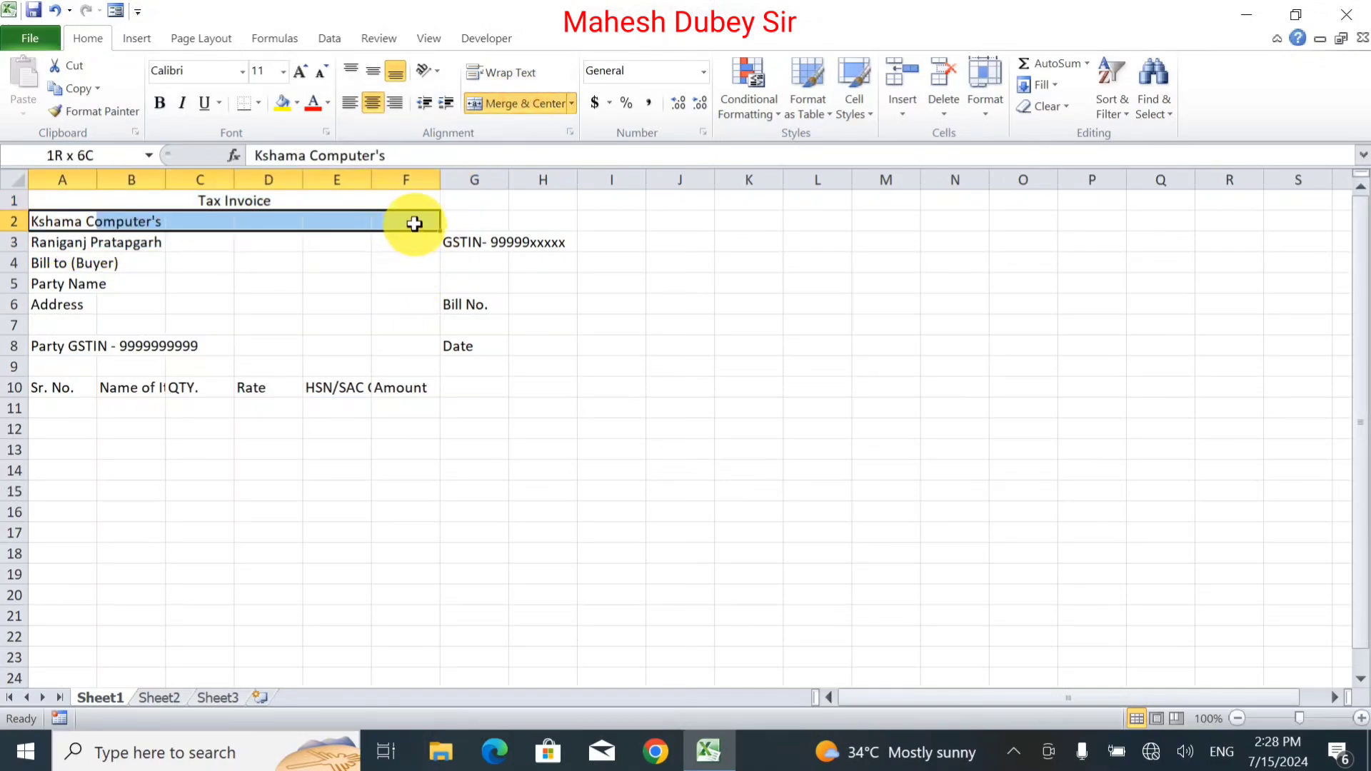
left_click(507, 103)
left_click(60, 244)
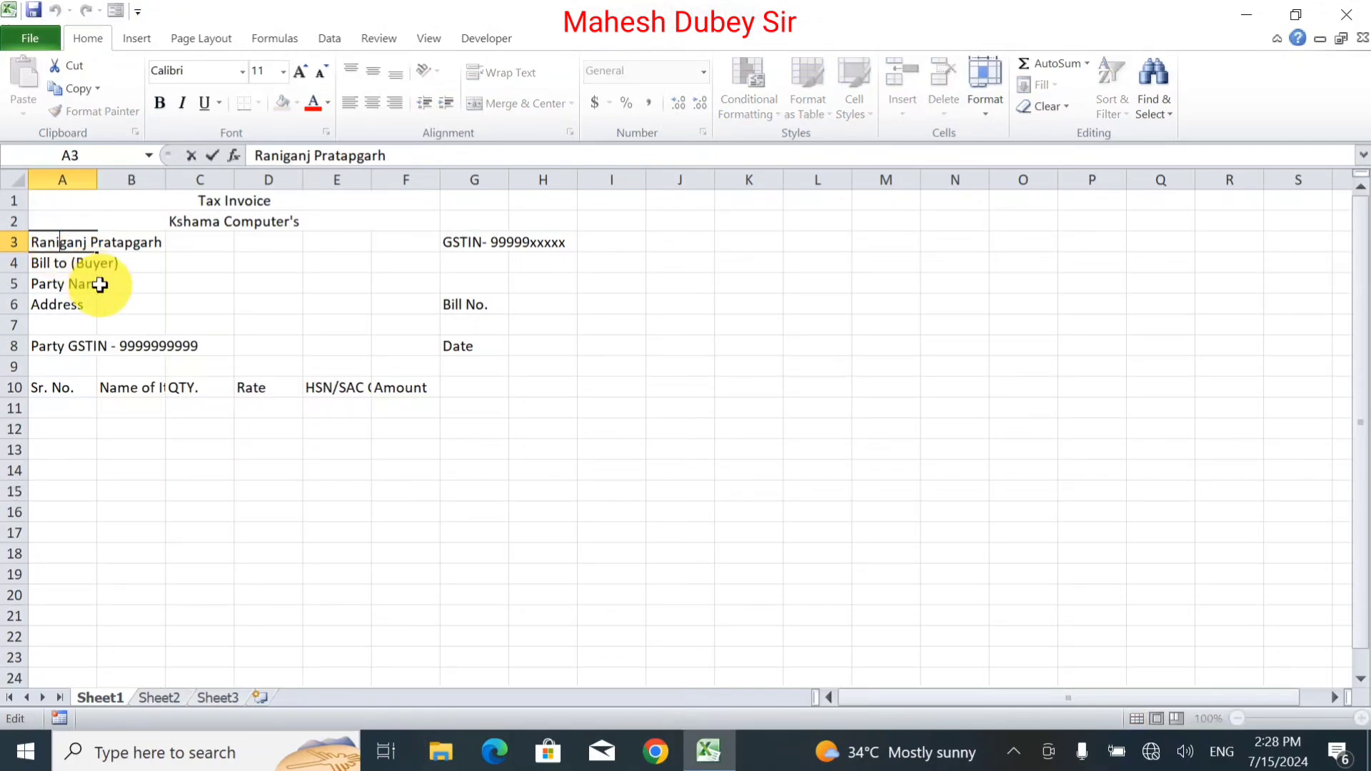
left_click(100, 284)
left_click_drag(63, 244, 407, 235)
left_click(488, 107)
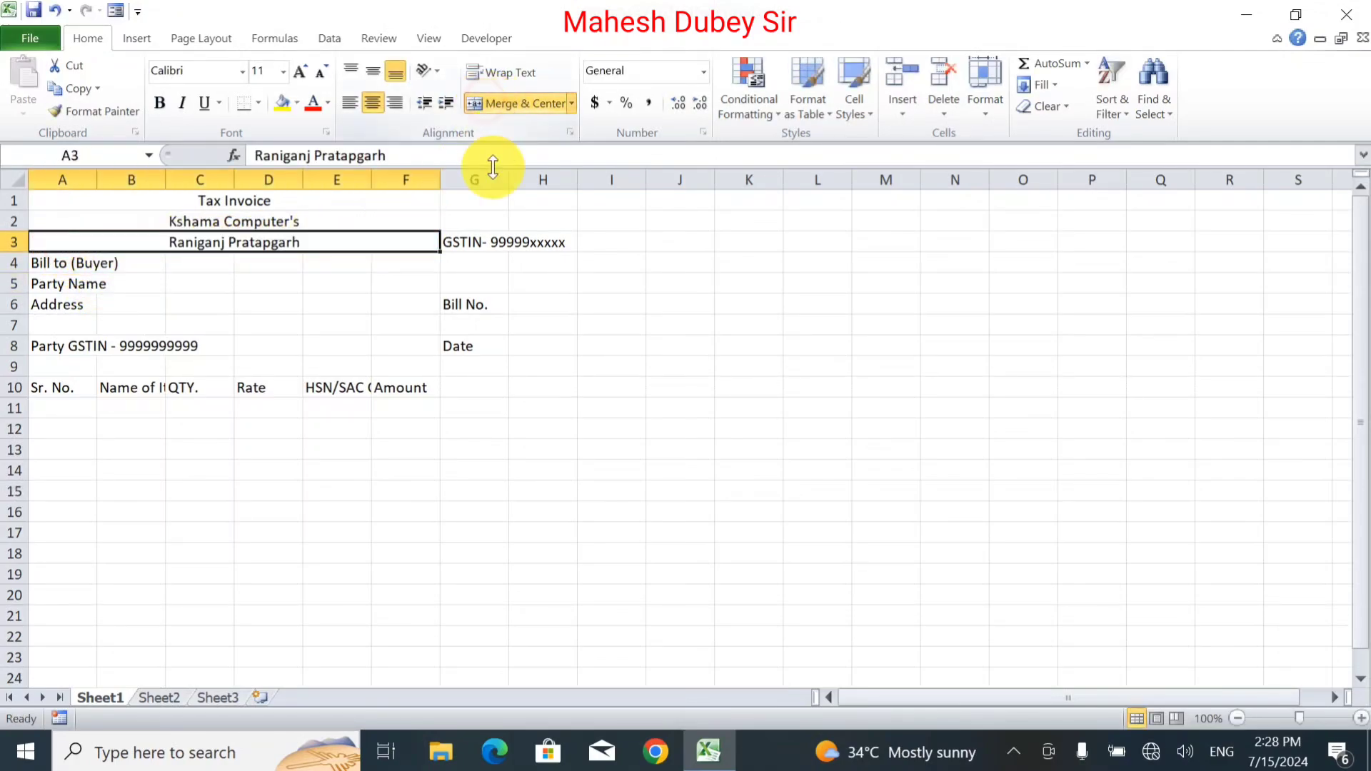
Step: Make row 4 about twice as tall and move the company's GSTIN entry from G3 to E4
left_click(76, 268)
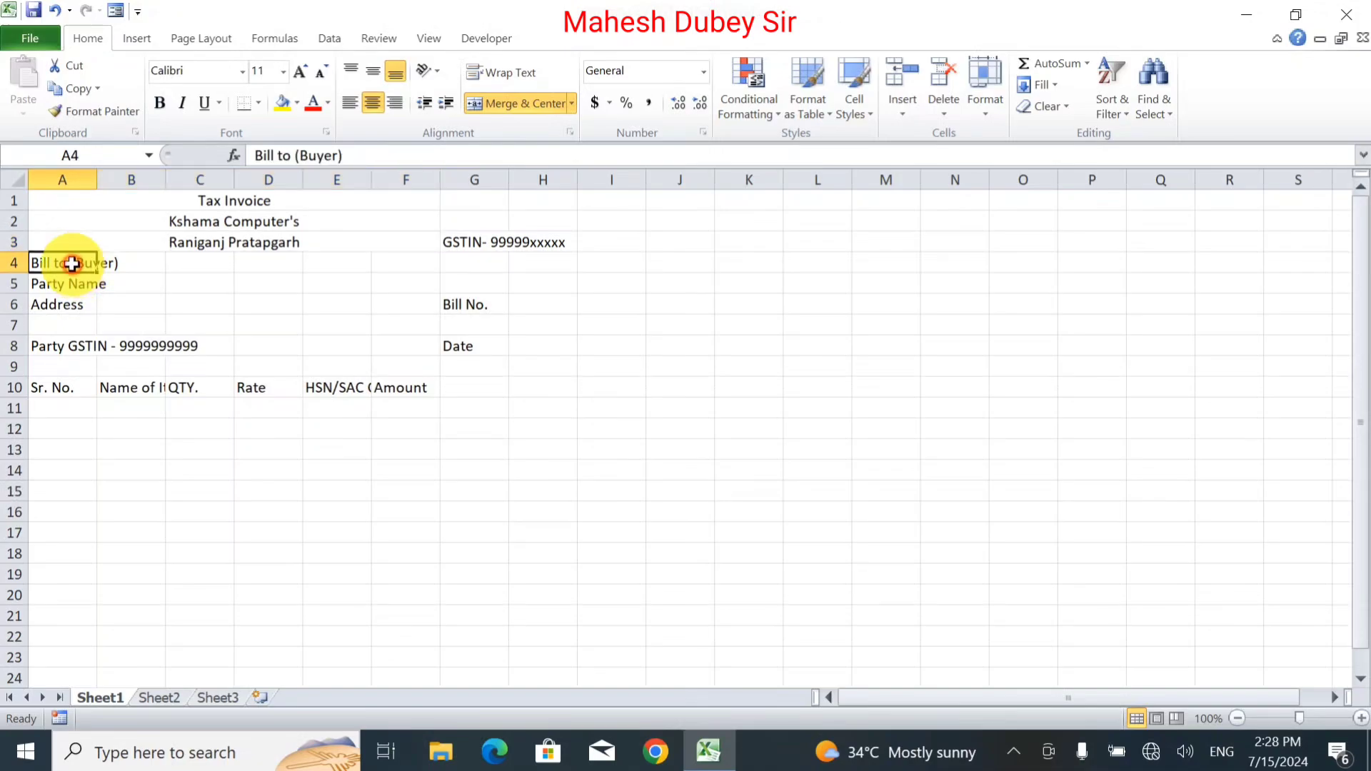
left_click_drag(72, 262, 110, 261)
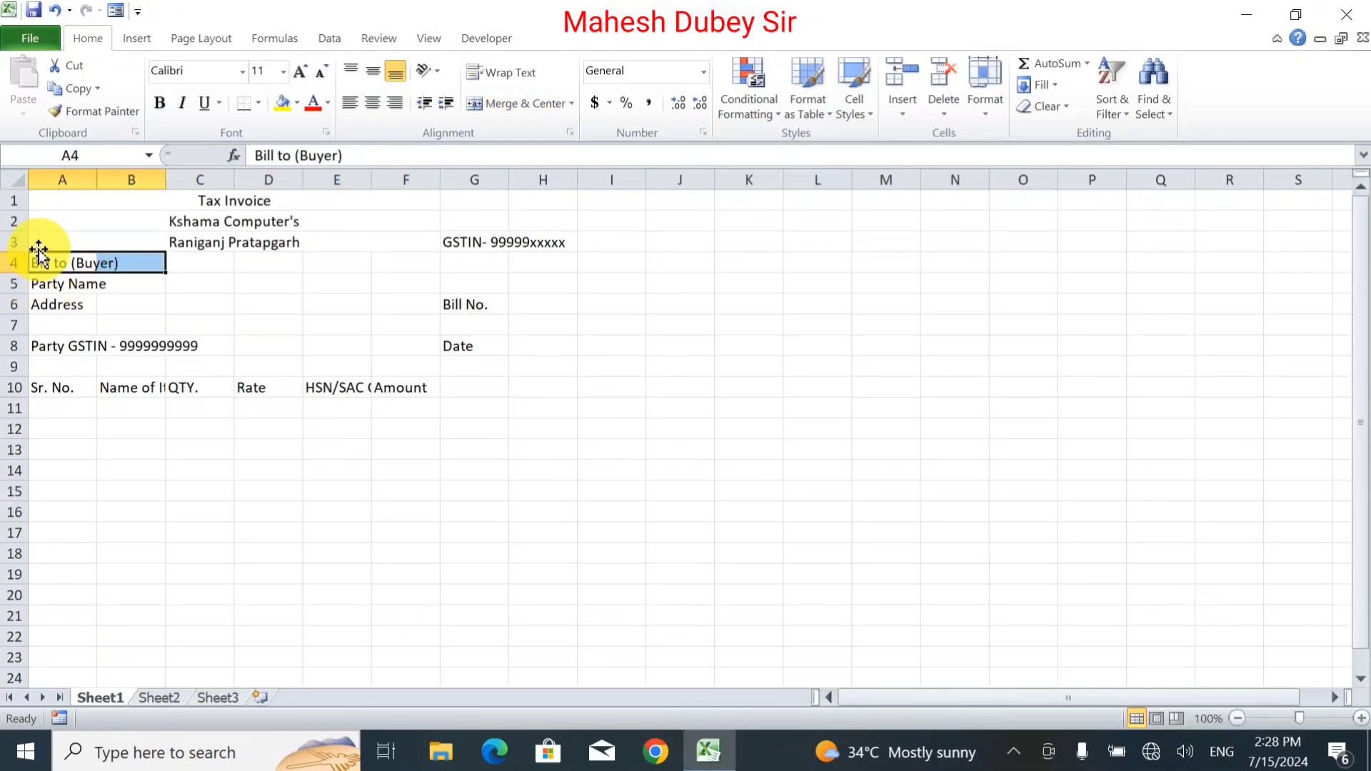
left_click_drag(20, 273, 19, 293)
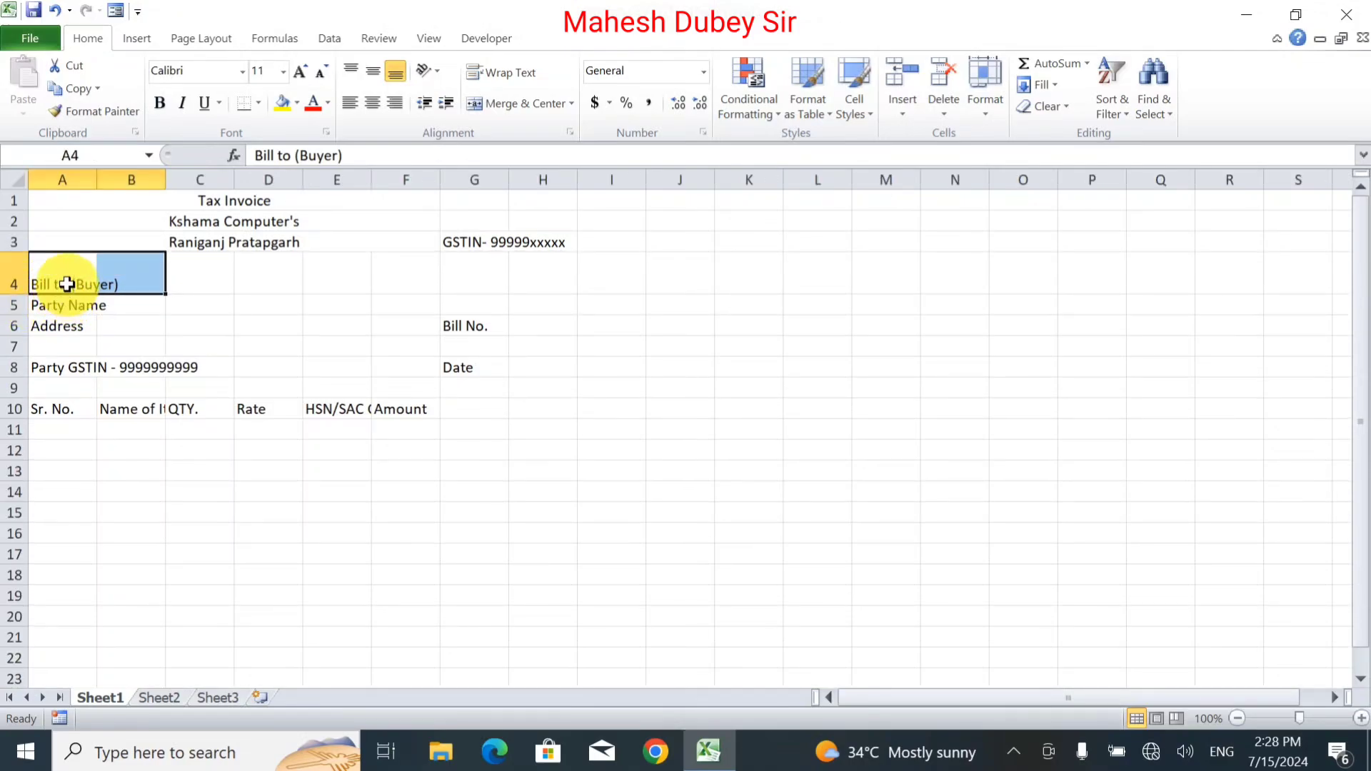
left_click(479, 242)
left_click_drag(475, 252, 323, 281)
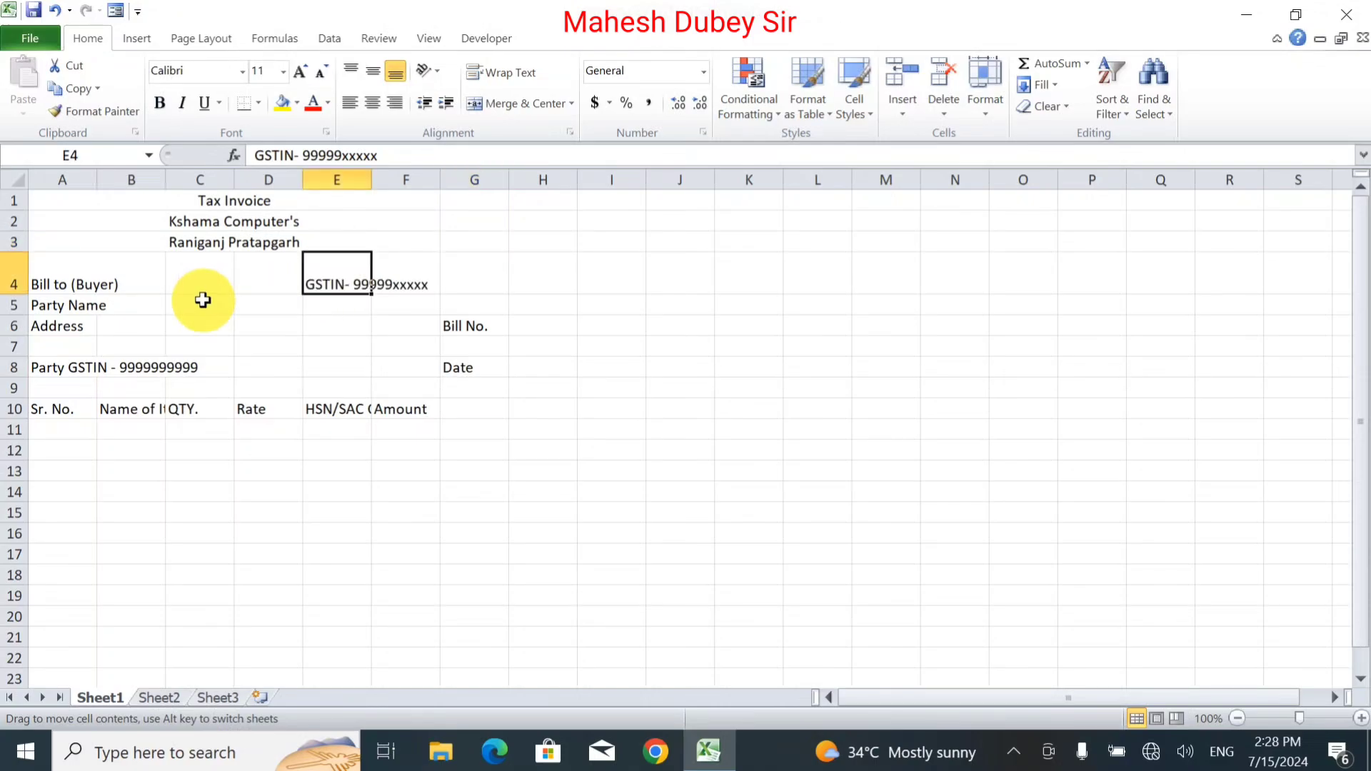
Step: Merge the "Bill to (Buyer)" label across A4:D4, aligned left and vertically in the middle
left_click(133, 274)
double_click(62, 269)
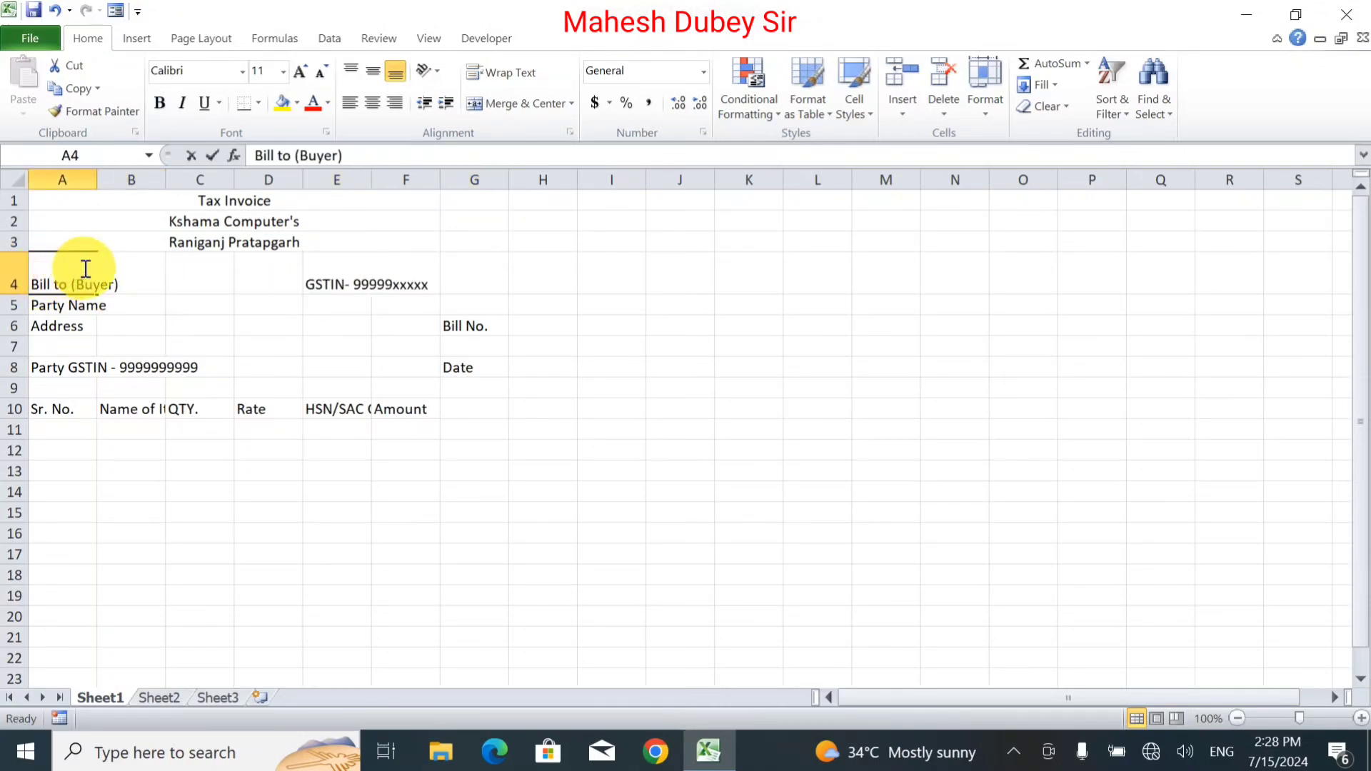
left_click(193, 280)
left_click(85, 269)
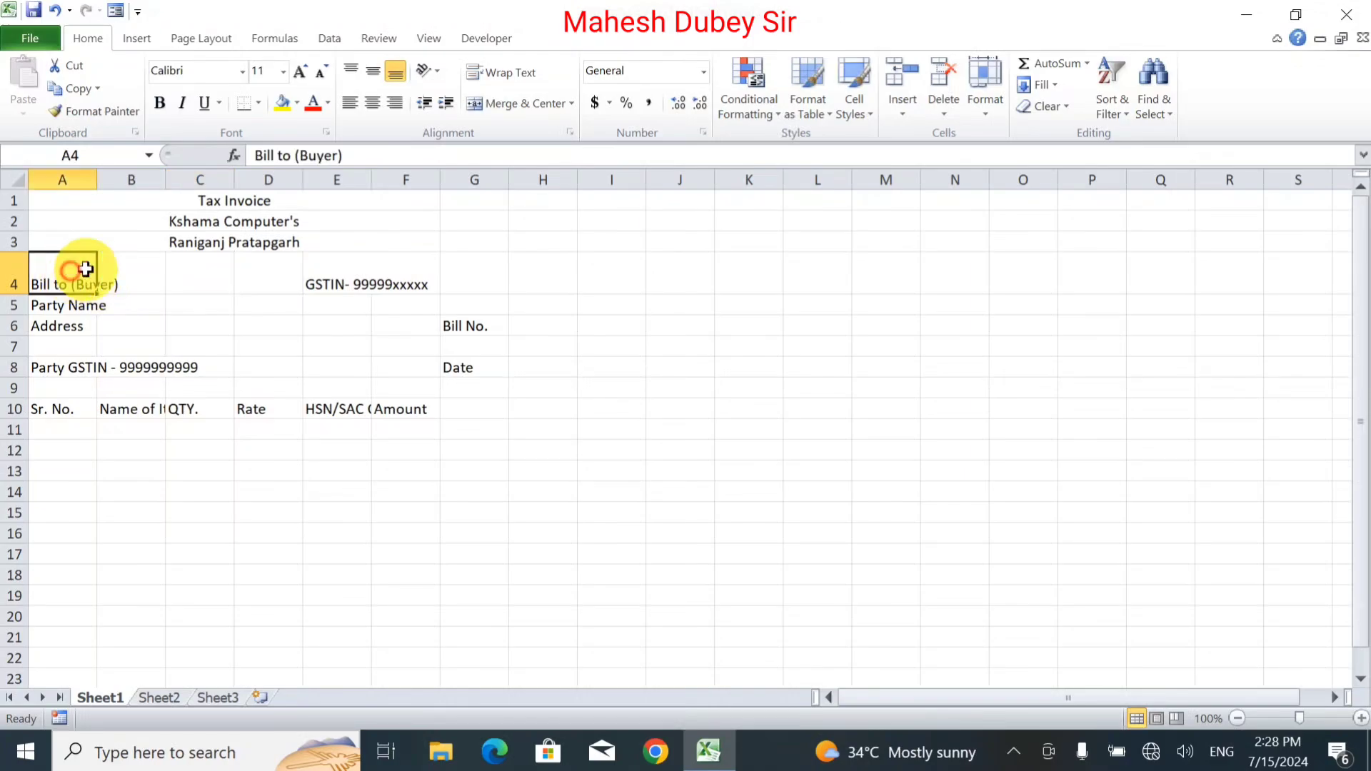
left_click_drag(84, 269, 254, 276)
left_click(523, 103)
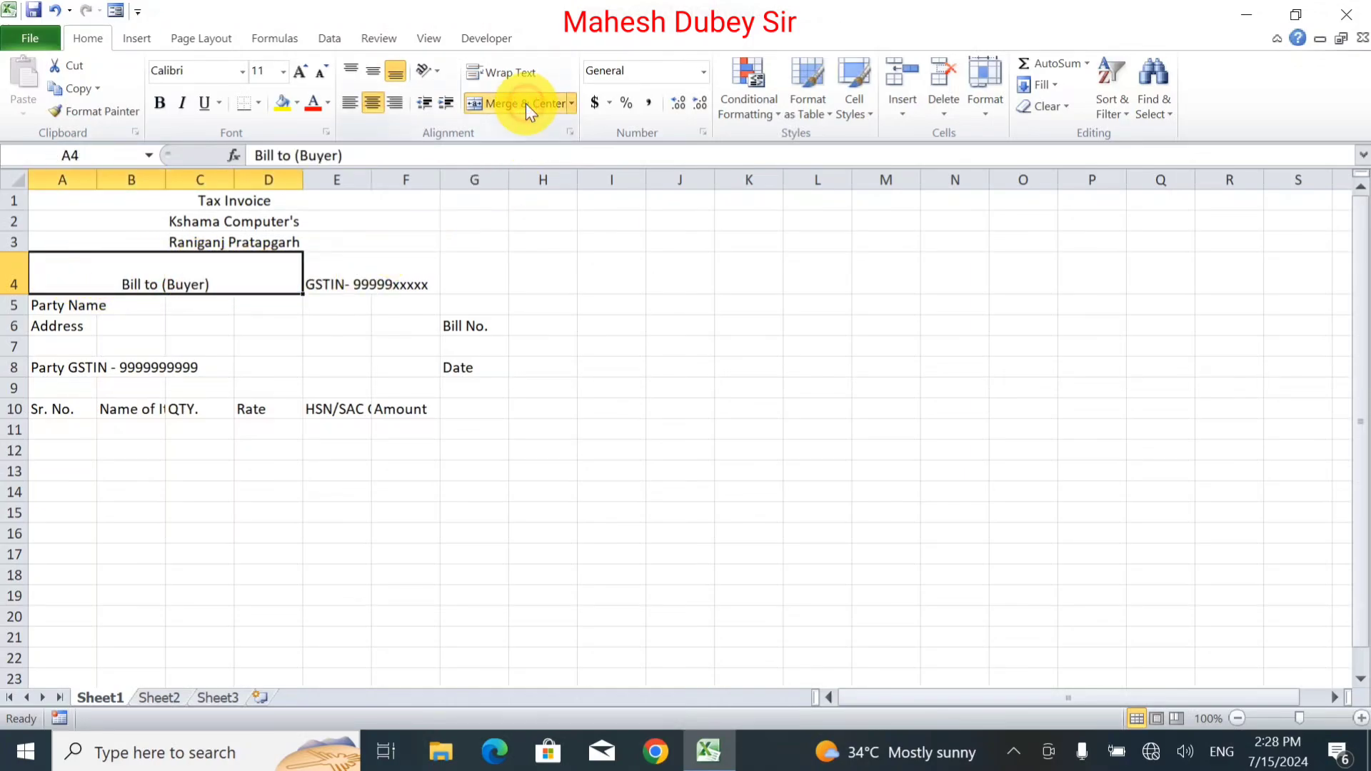
left_click(348, 102)
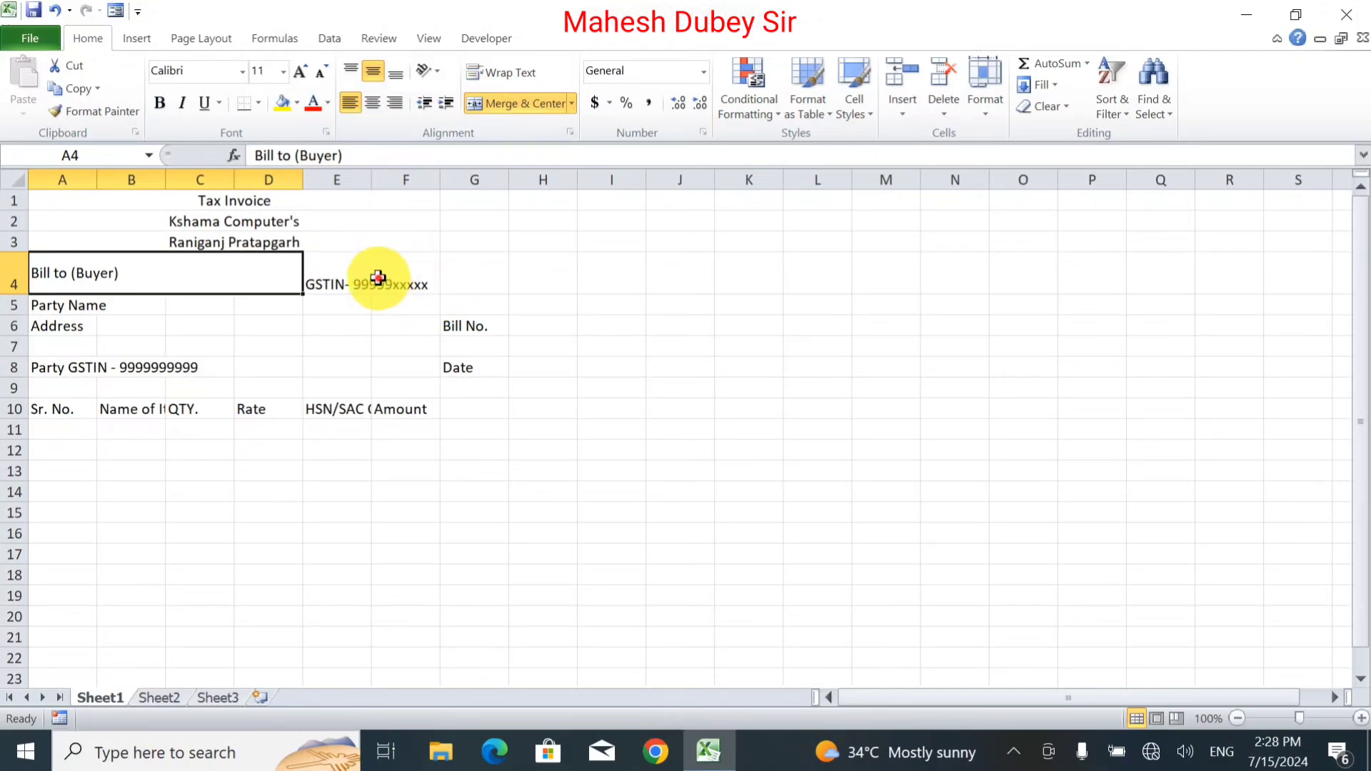
Step: Merge the company's GSTIN entry across E4:F4, aligned left and vertically in the middle
left_click(393, 279)
left_click_drag(347, 278, 422, 260)
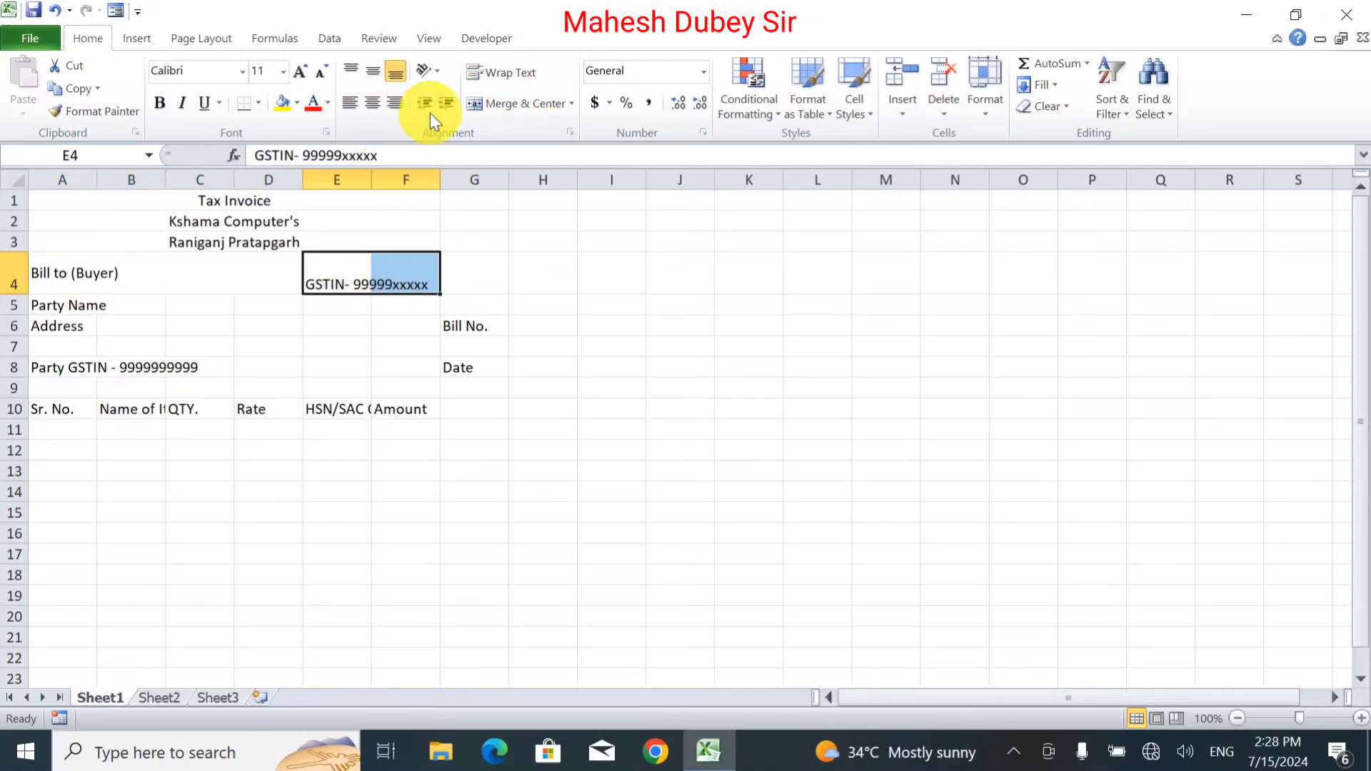
left_click(498, 102)
left_click(350, 102)
left_click(351, 70)
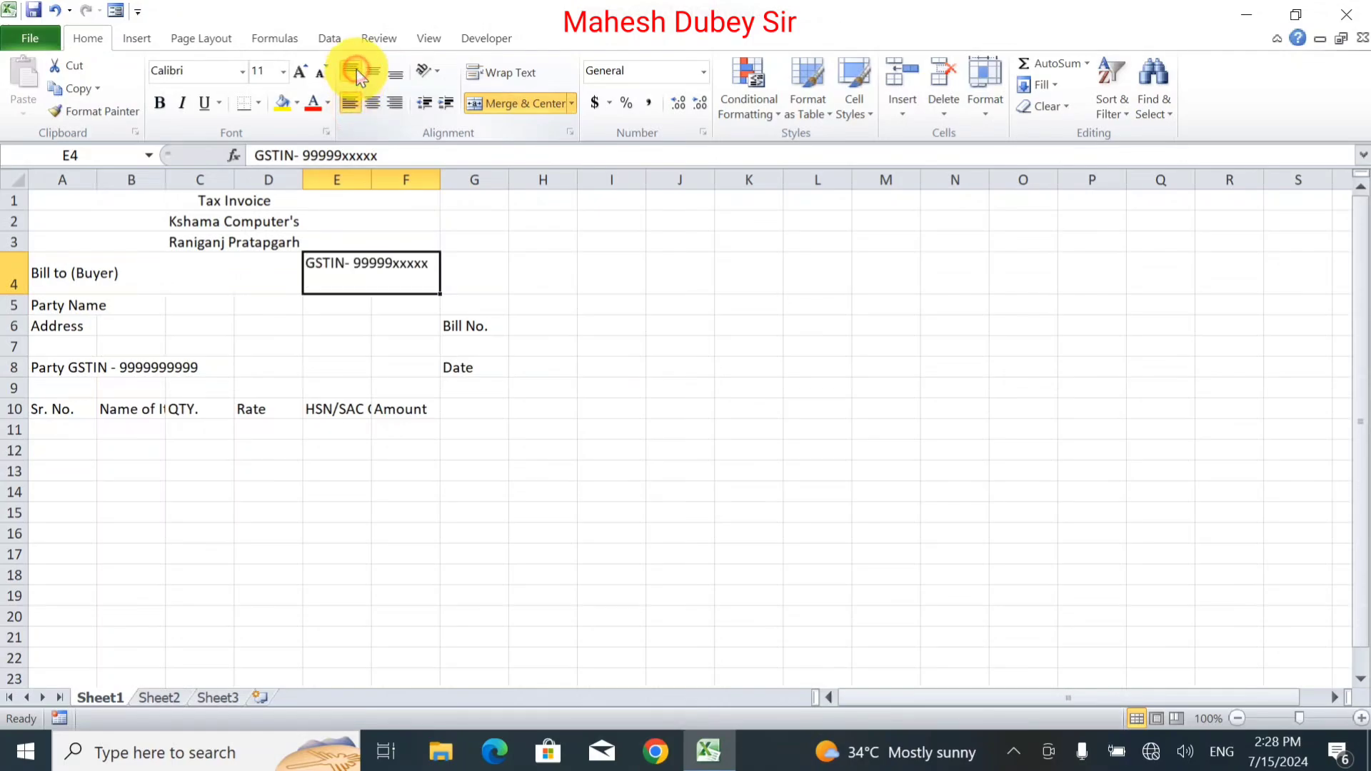
left_click(373, 70)
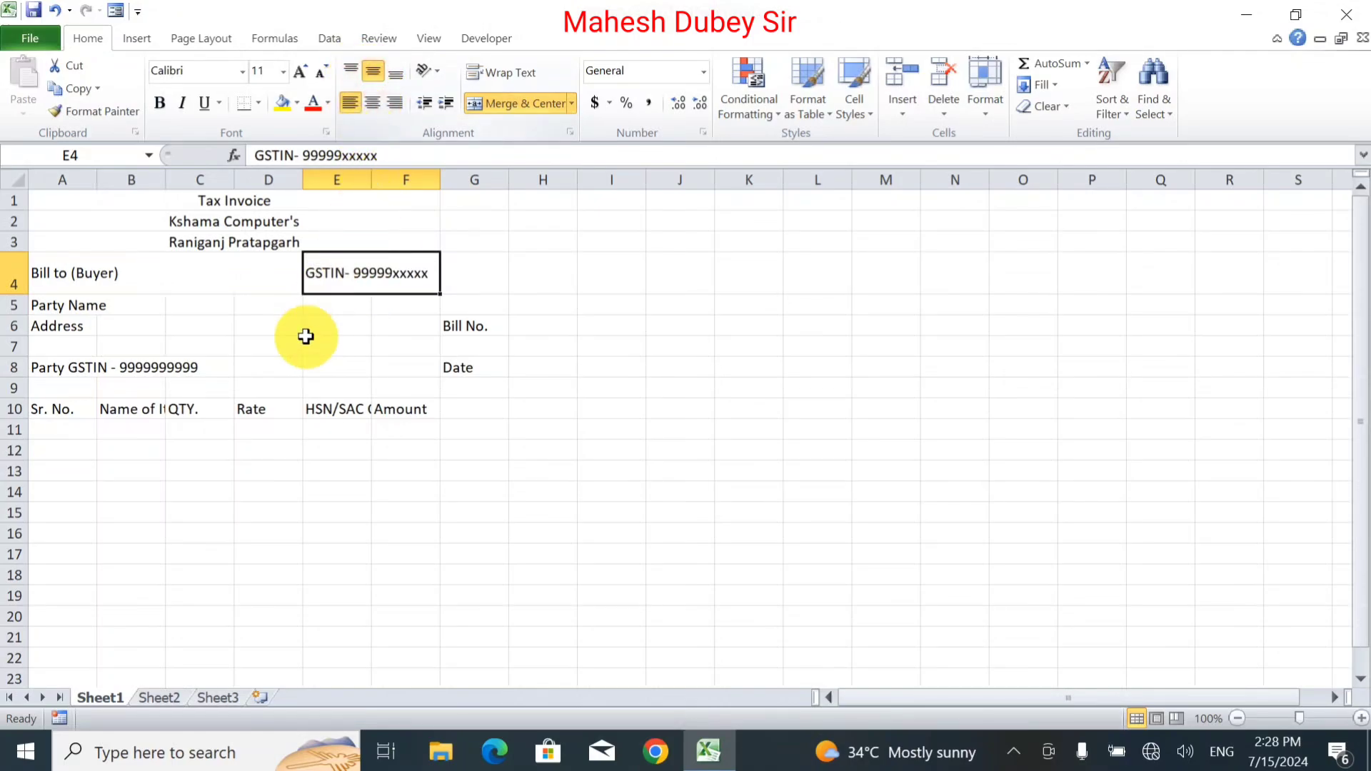
Step: Make row 5 slightly taller and merge "Party Name" across A5:F5, aligned left and vertically in the middle
left_click(294, 377)
left_click(79, 303)
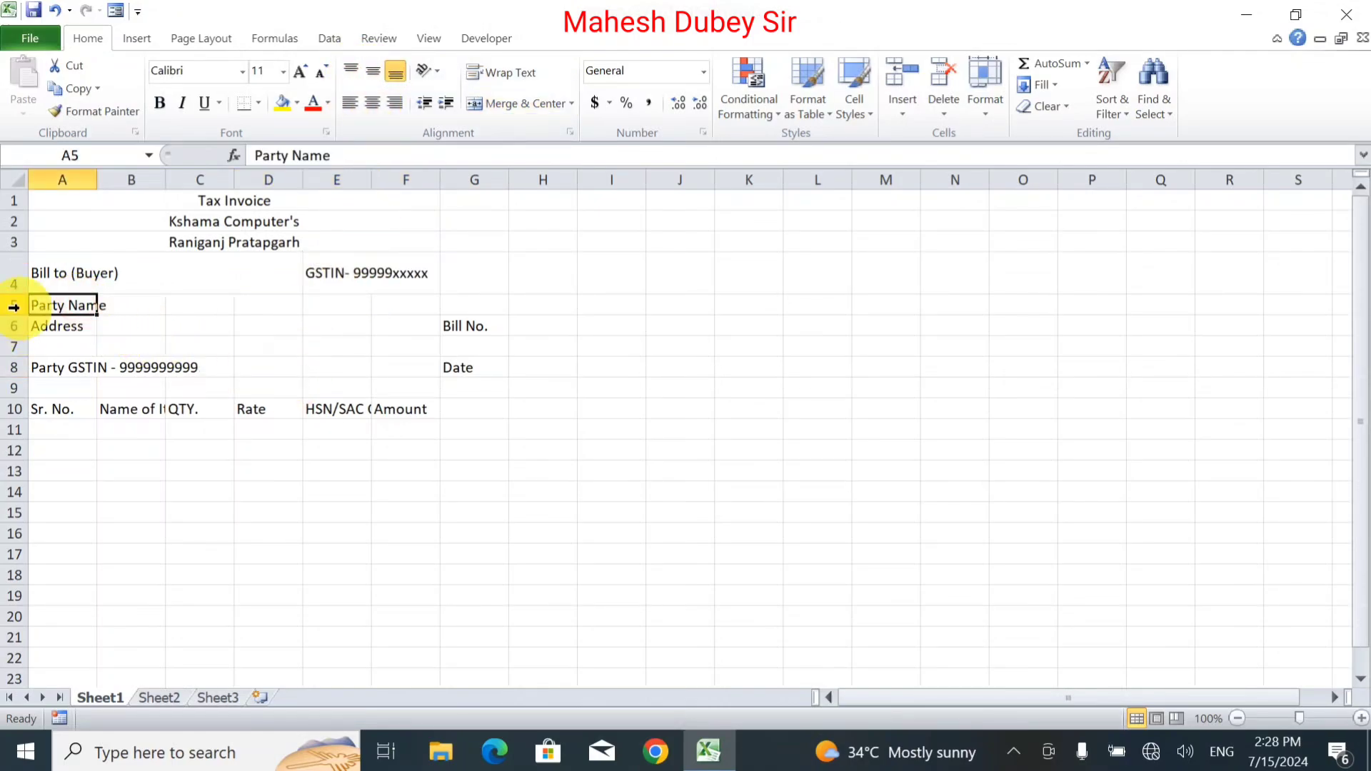
left_click_drag(17, 314, 17, 329)
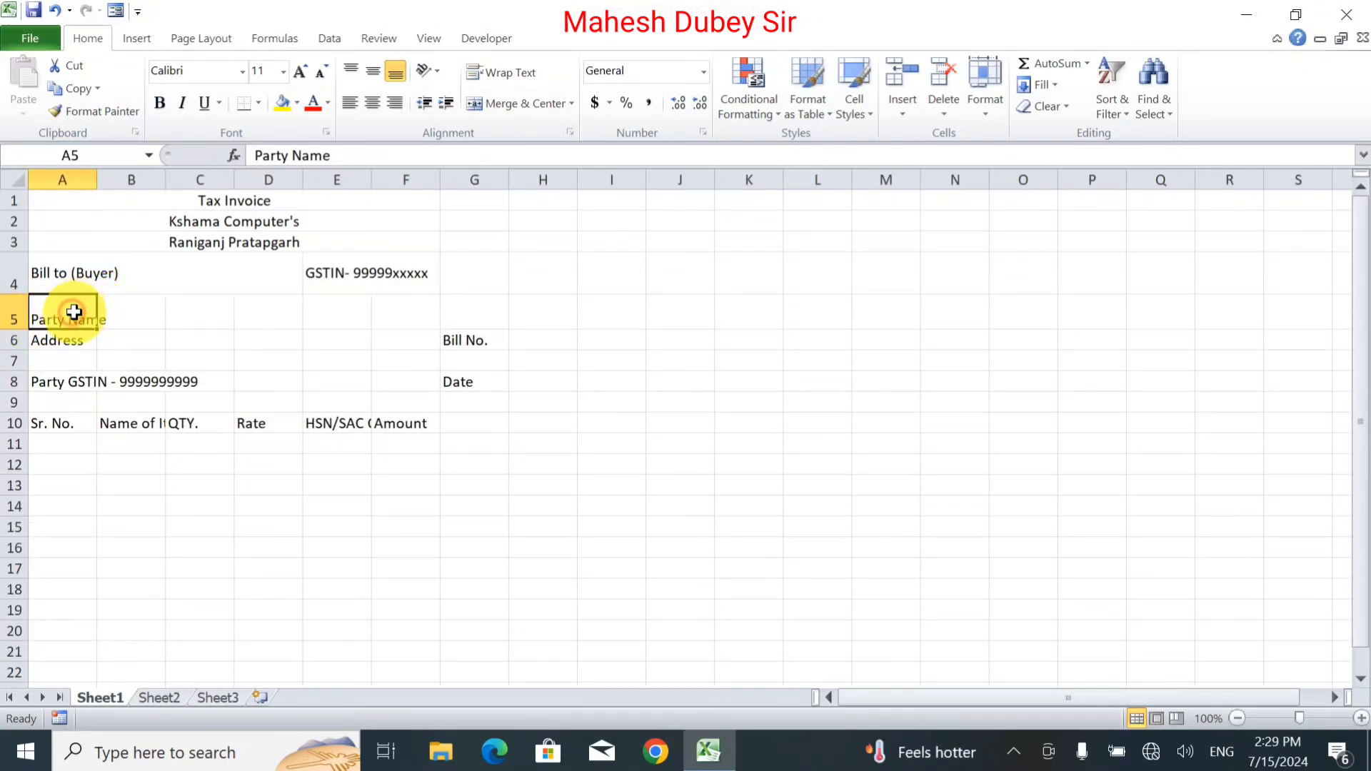
left_click_drag(75, 312, 418, 308)
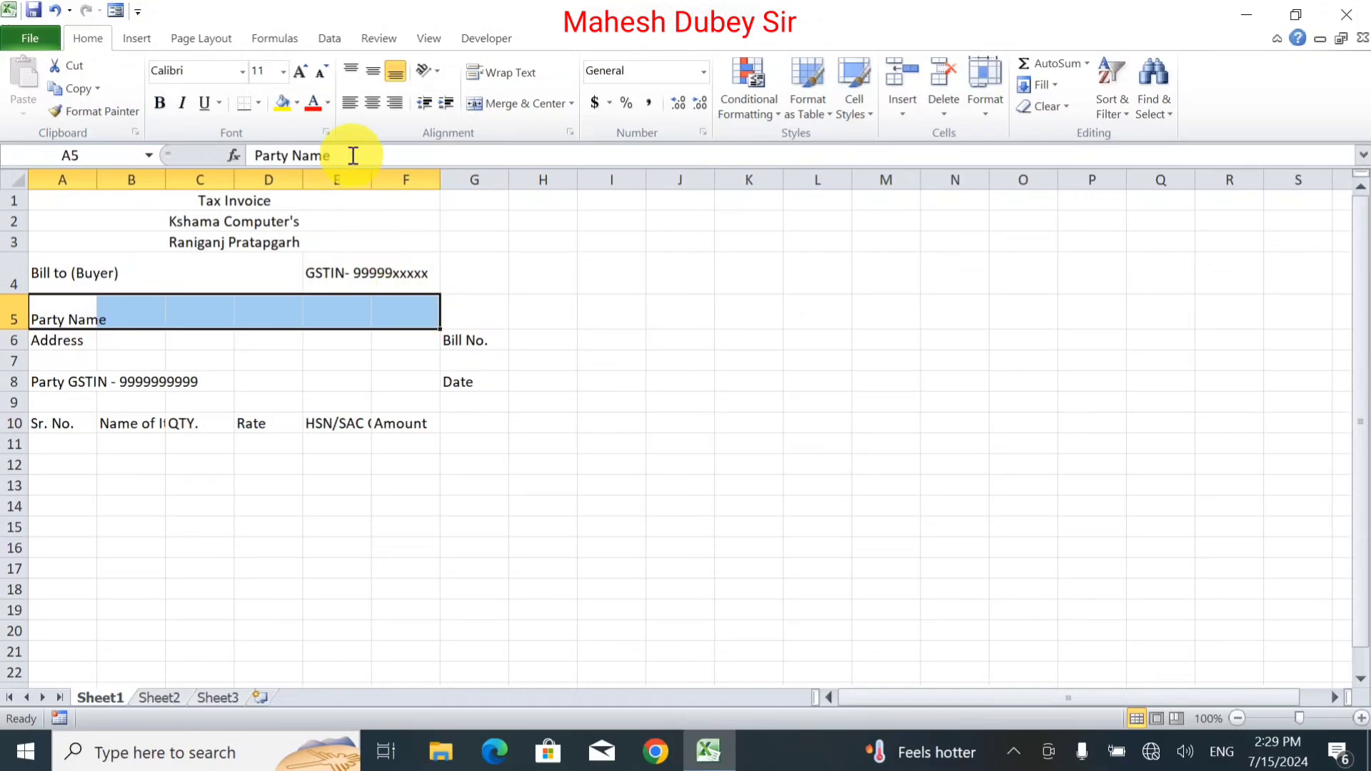
left_click(480, 101)
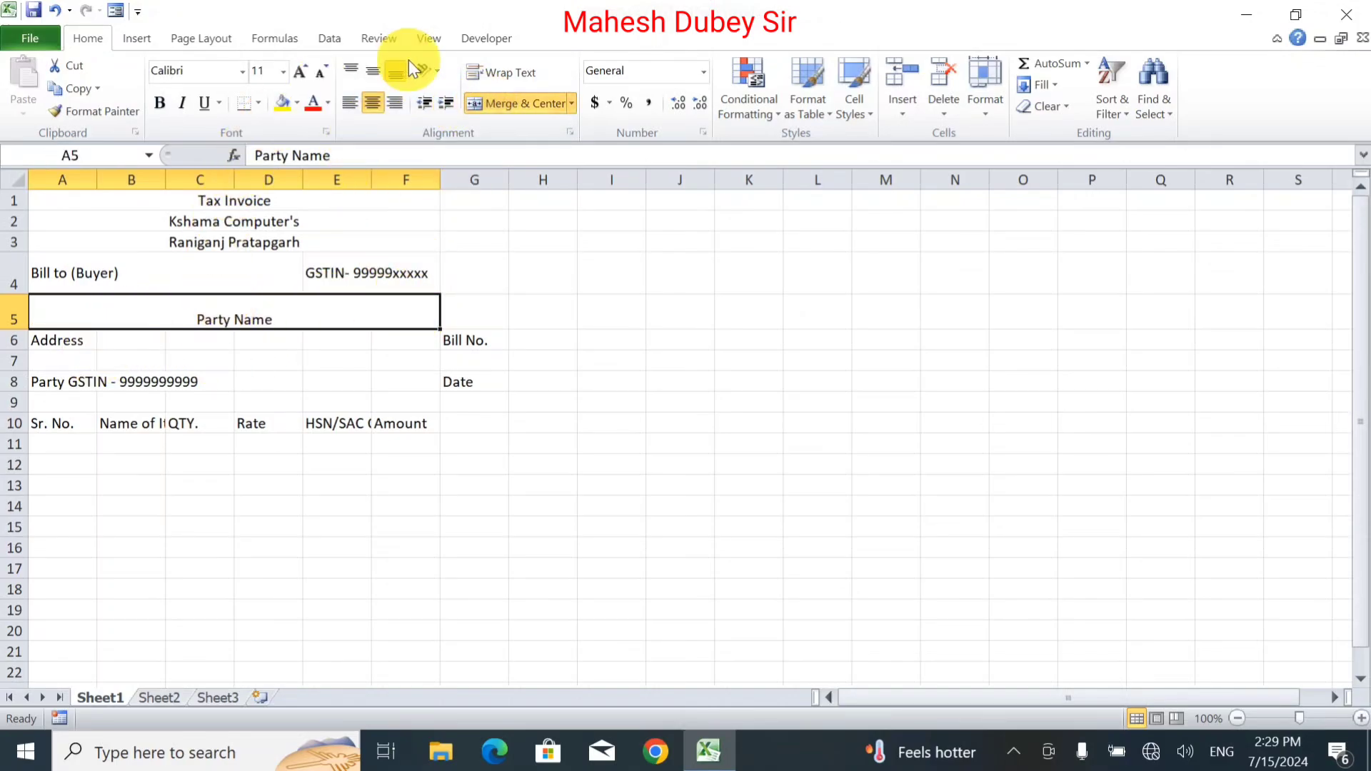
left_click(350, 102)
left_click(373, 70)
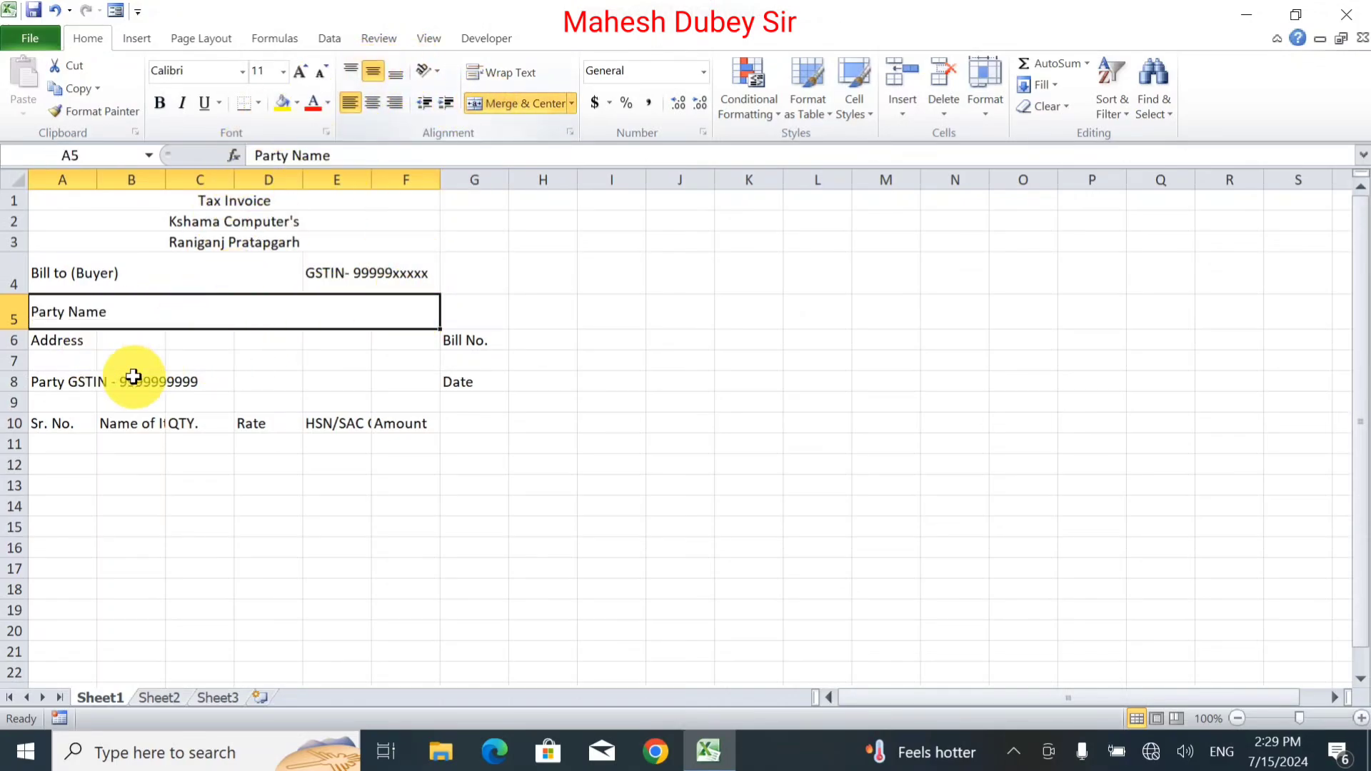
Step: Make row 6 about three times as tall and merge "Address" across A6:F6, aligned left and vertically in the middle
left_click_drag(24, 351, 27, 397)
left_click(71, 372)
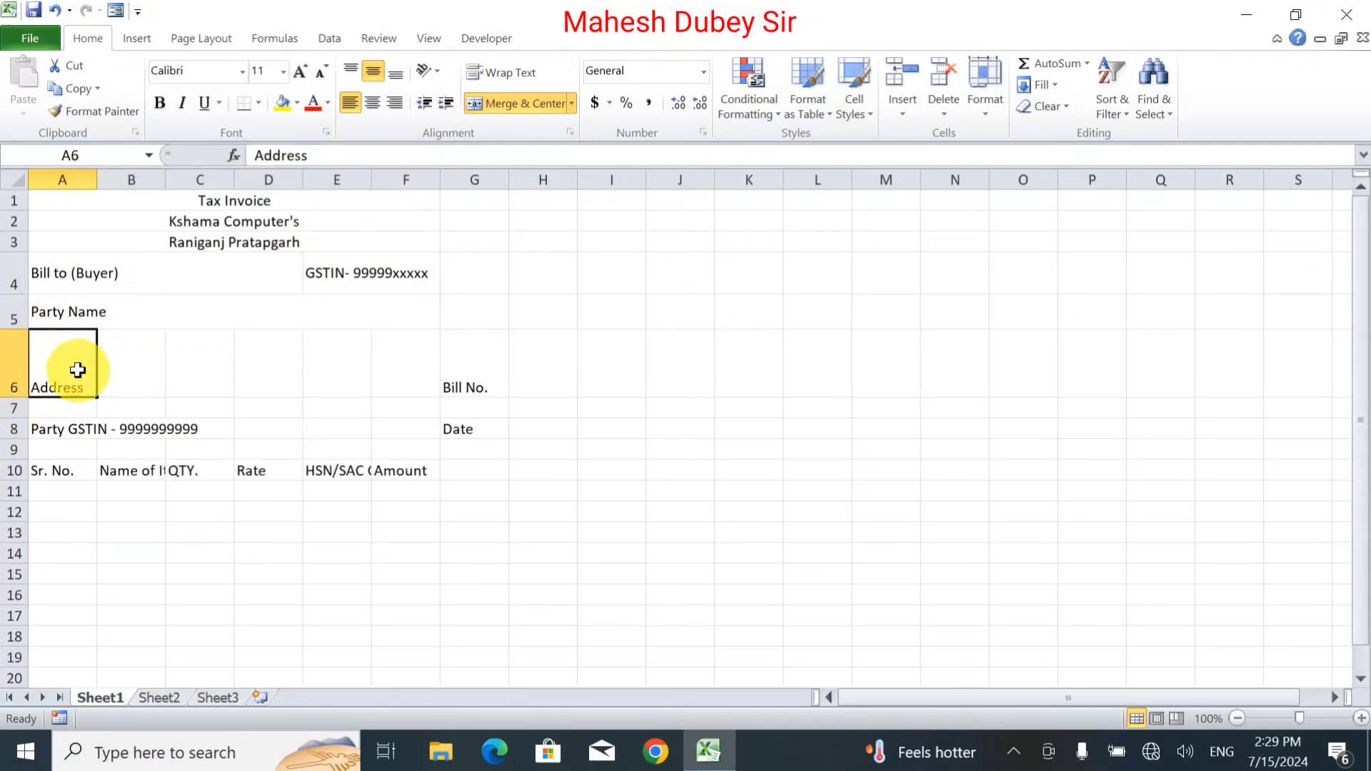
left_click_drag(87, 368, 309, 353)
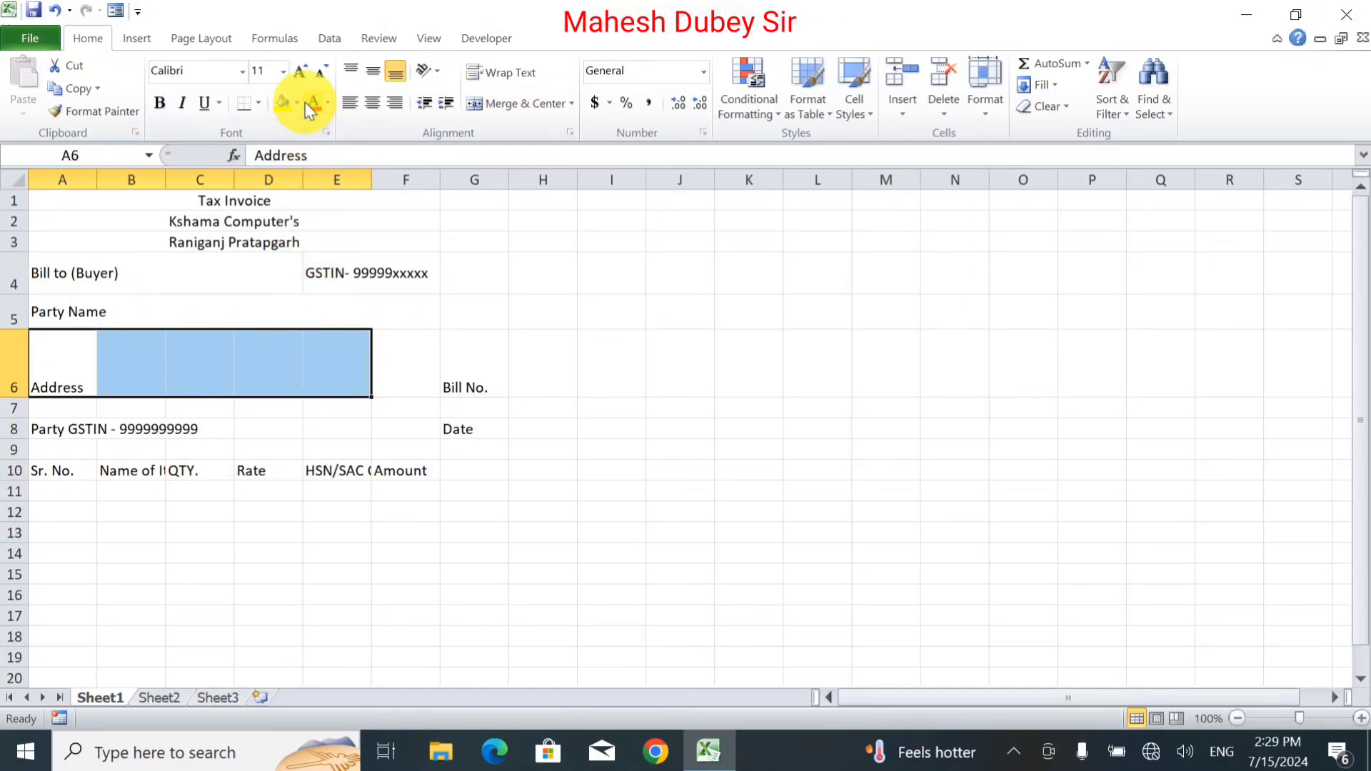
left_click_drag(74, 357, 289, 350)
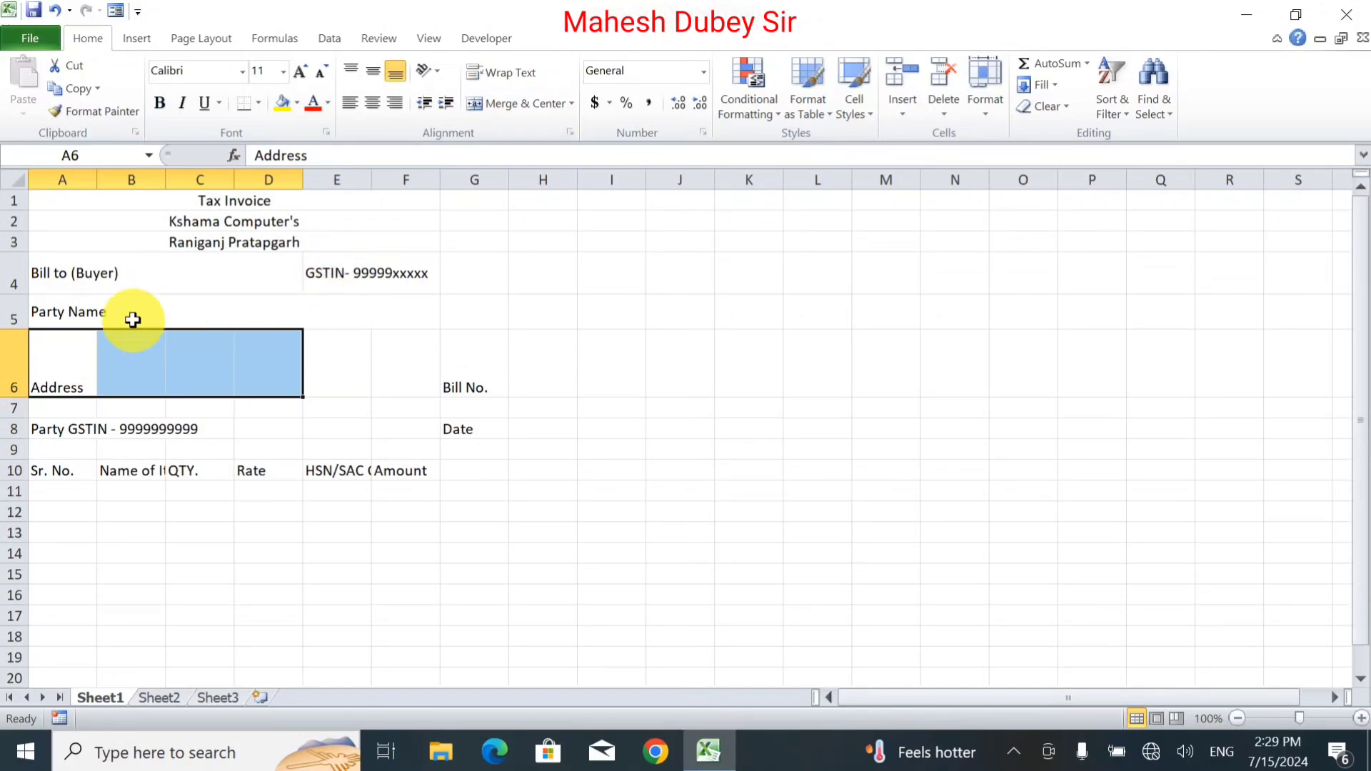
left_click_drag(80, 355, 420, 349)
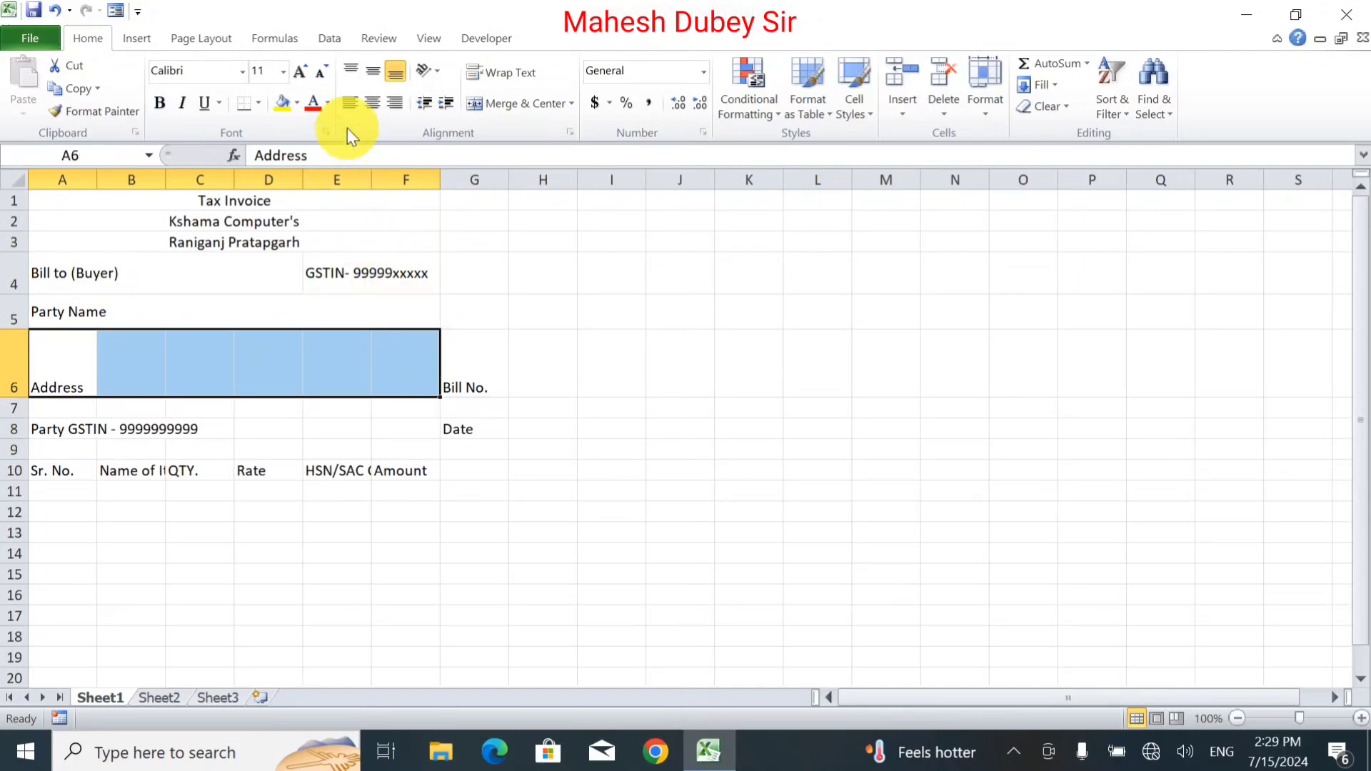
left_click(500, 109)
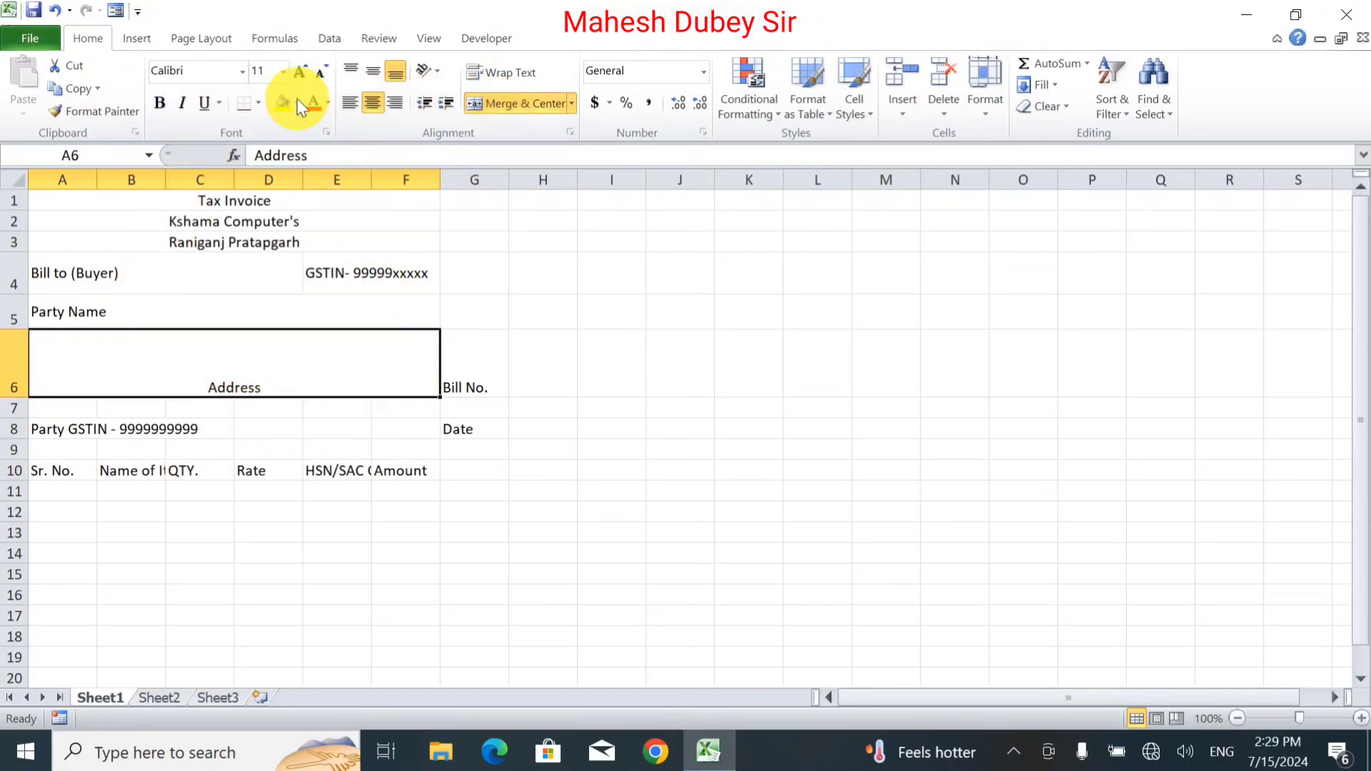
left_click(349, 102)
left_click(350, 70)
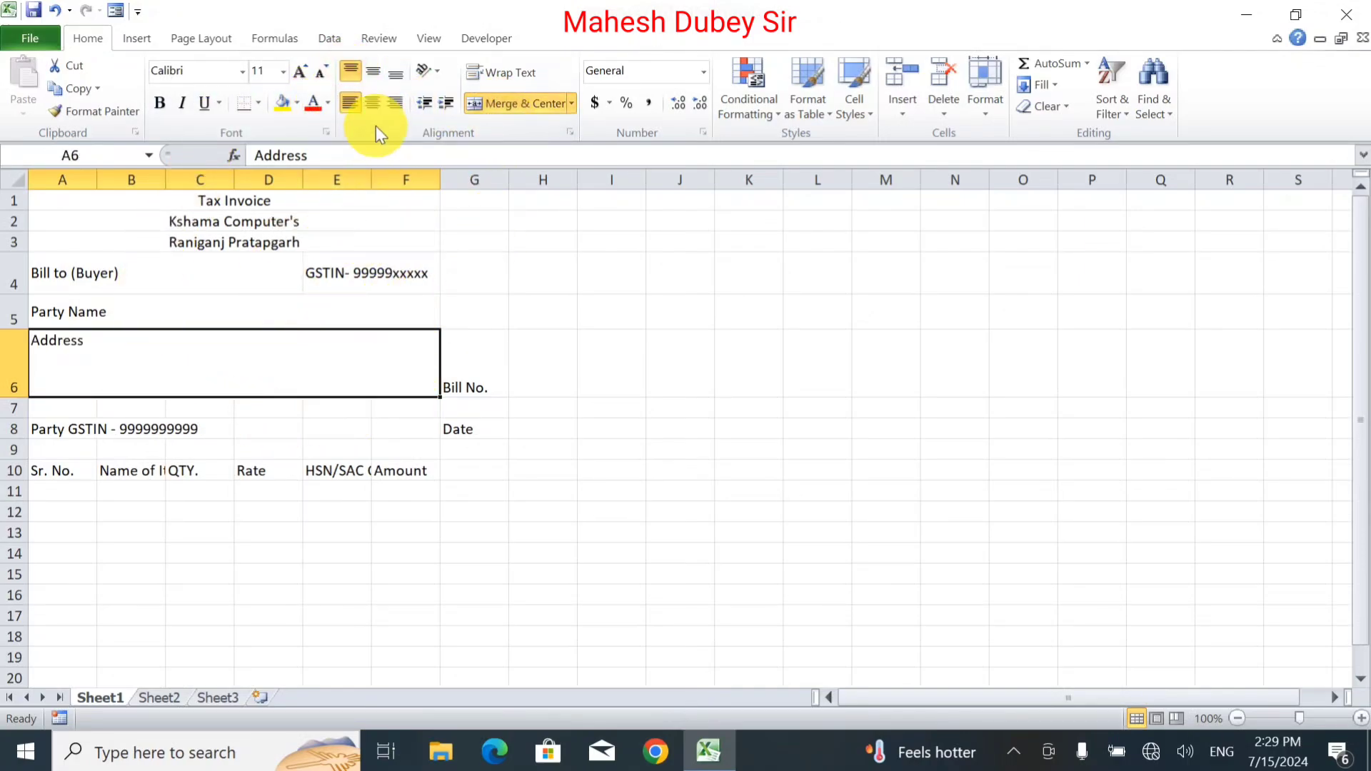
Step: Remove "Bill No." from G6 and add it on the same line after "Address", near the far end of merged row 6
left_click(459, 372)
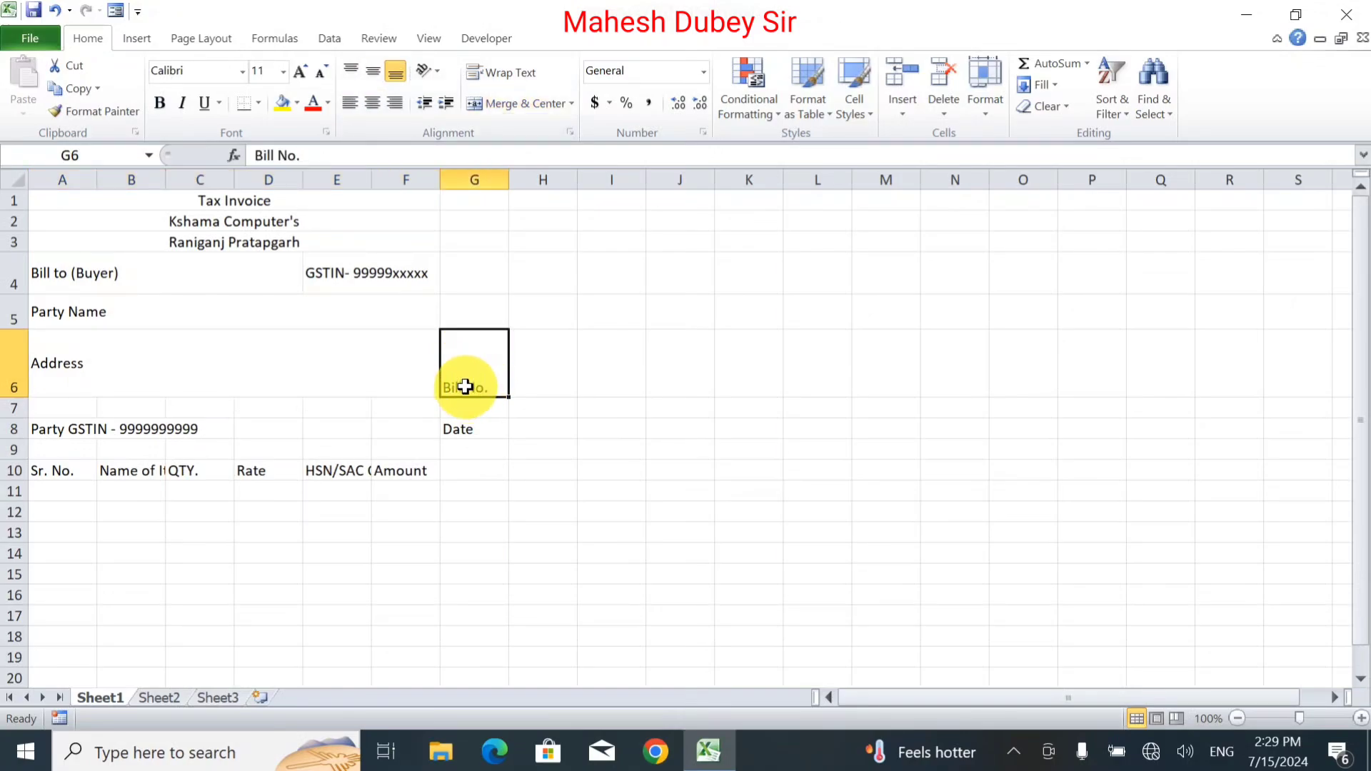
double_click(465, 387)
left_click_drag(484, 383, 382, 386)
key("Delete")
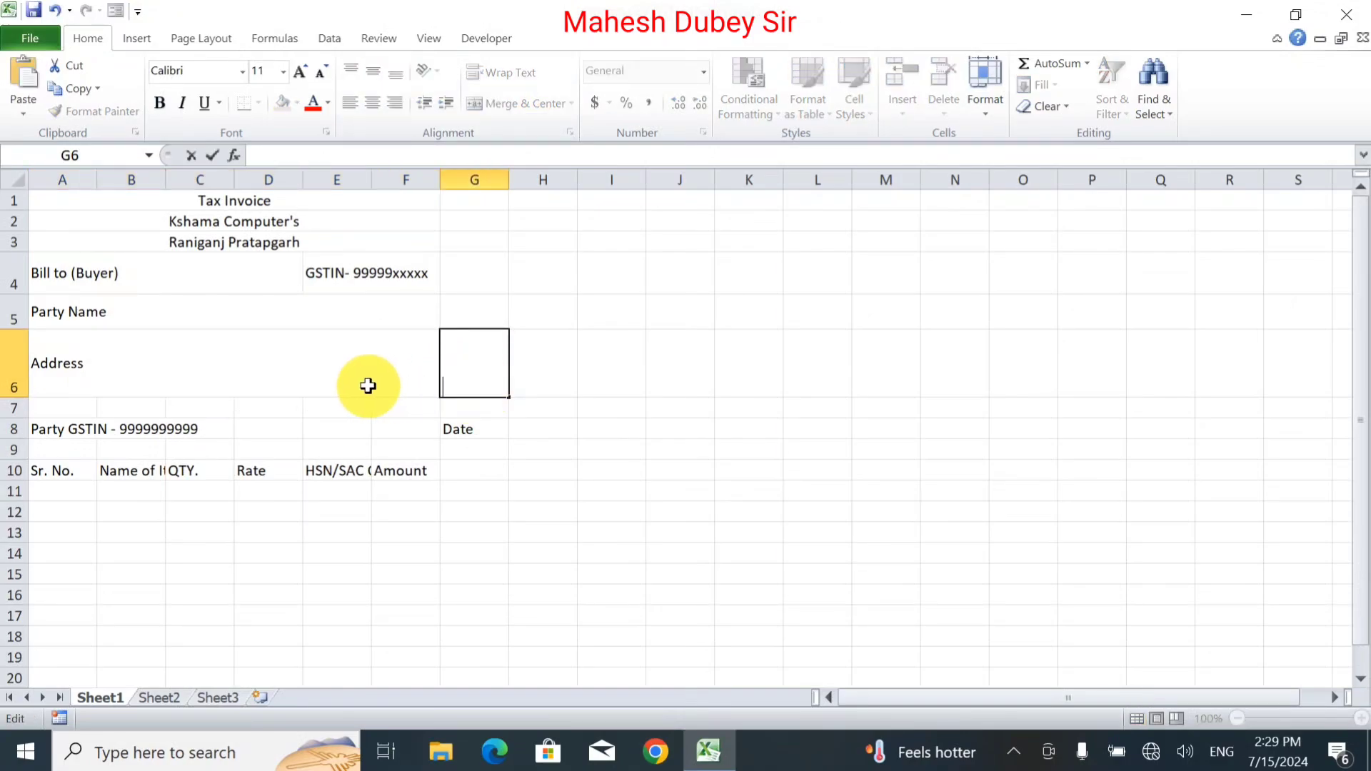
double_click(377, 362)
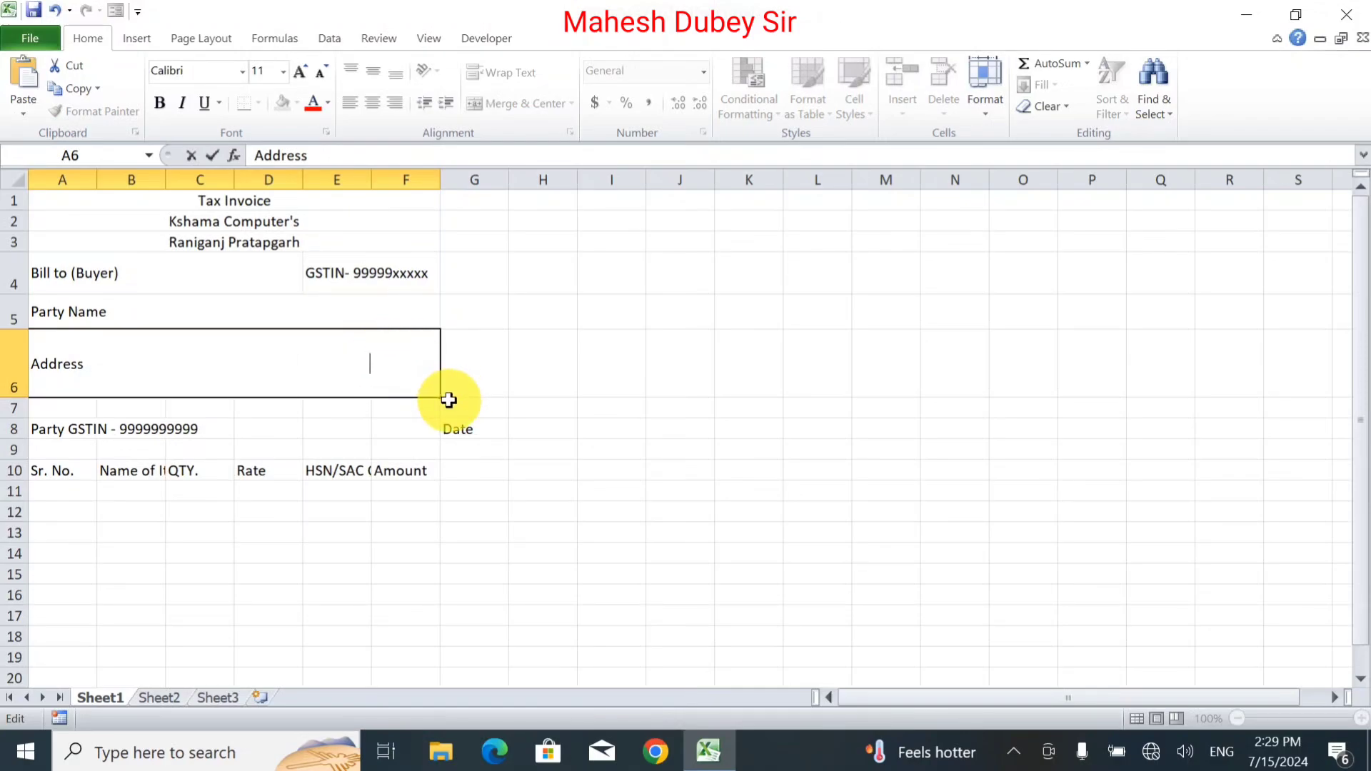
type("Bill No.")
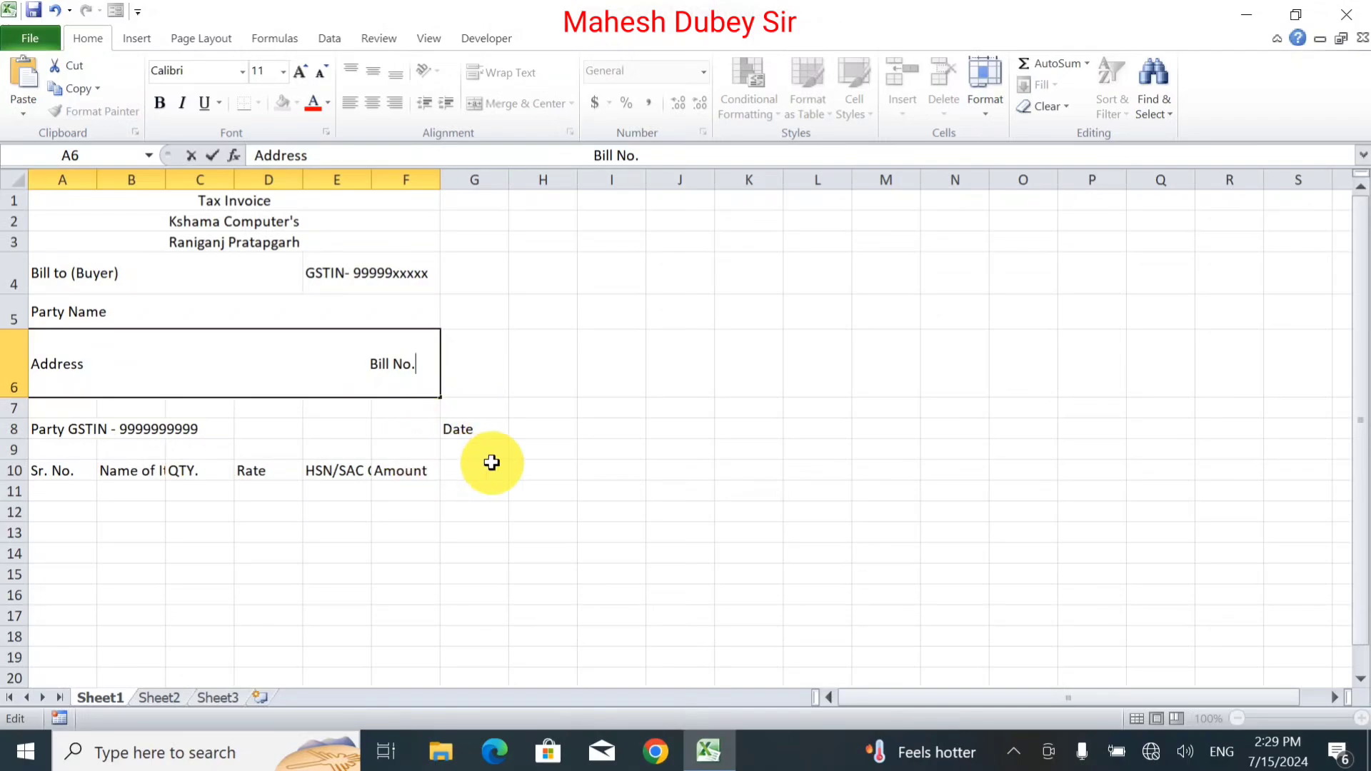
left_click(477, 466)
Step: Move the "Date" label from G8 to F8
left_click(455, 432)
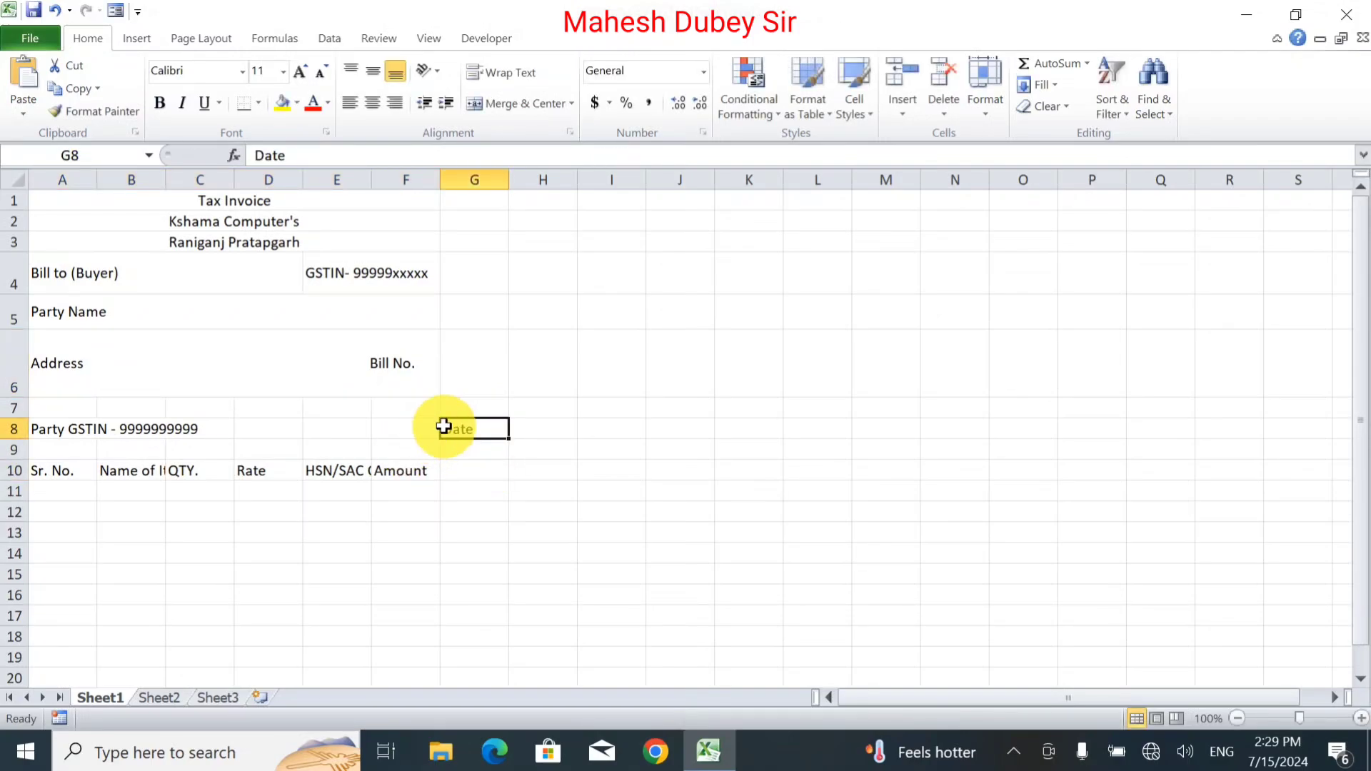
left_click_drag(441, 428, 414, 435)
left_click(419, 512)
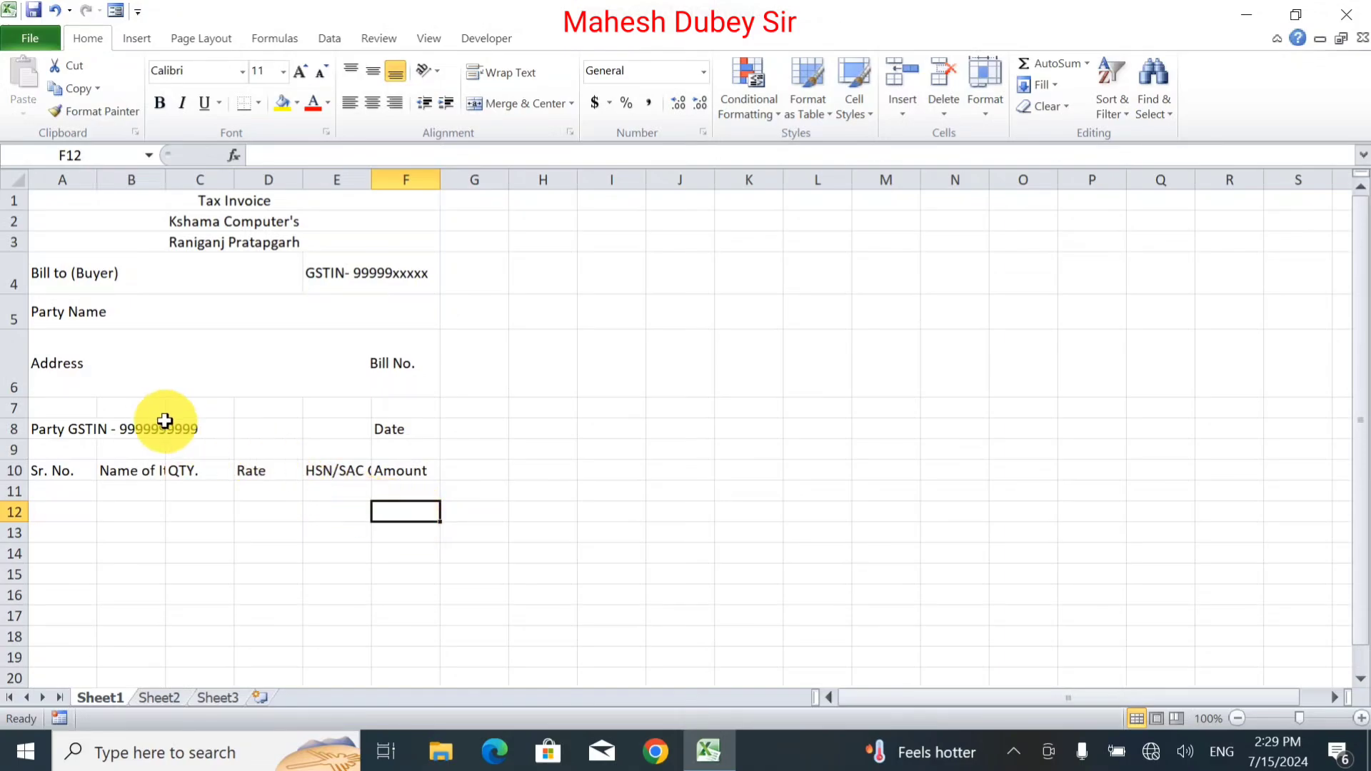
Step: Merge the Party GSTIN entry across A8:F8, aligned left and vertically in the middle
left_click_drag(47, 429, 209, 427)
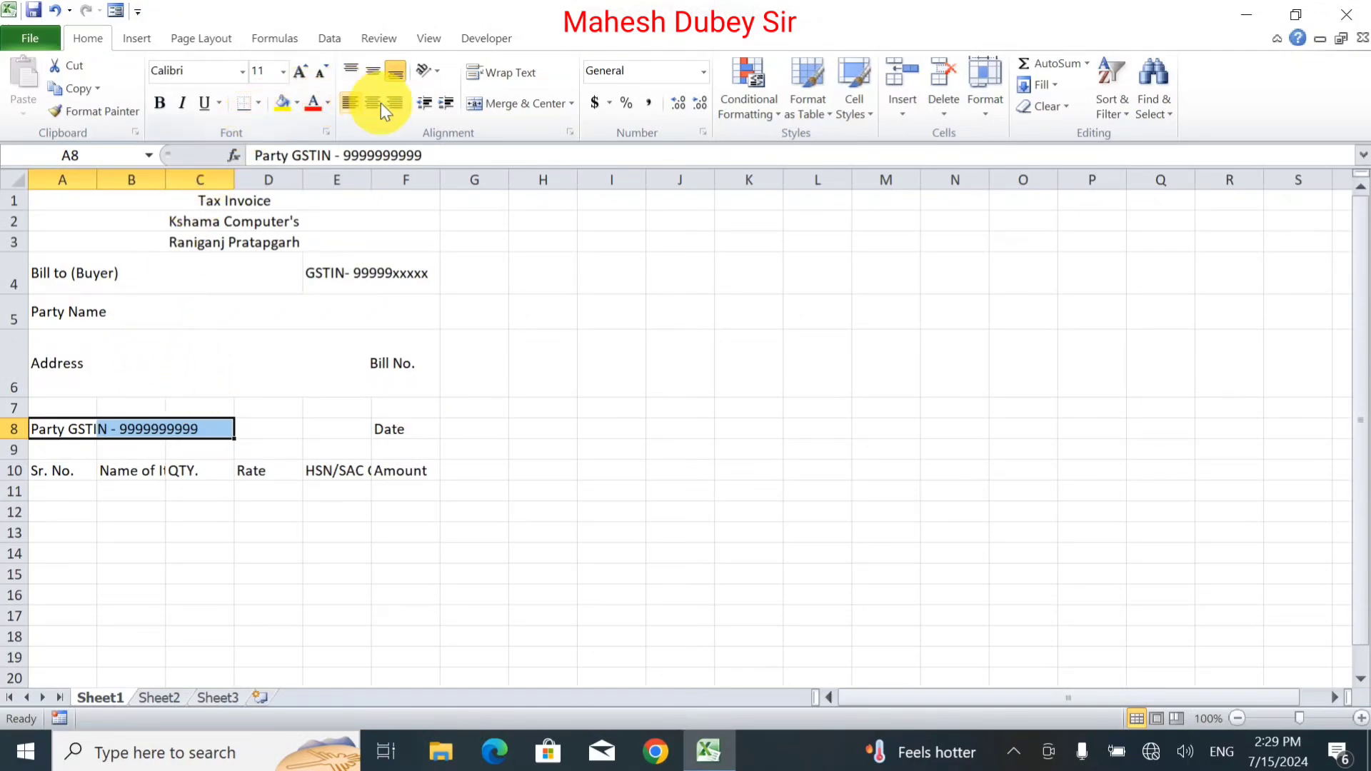
left_click(479, 103)
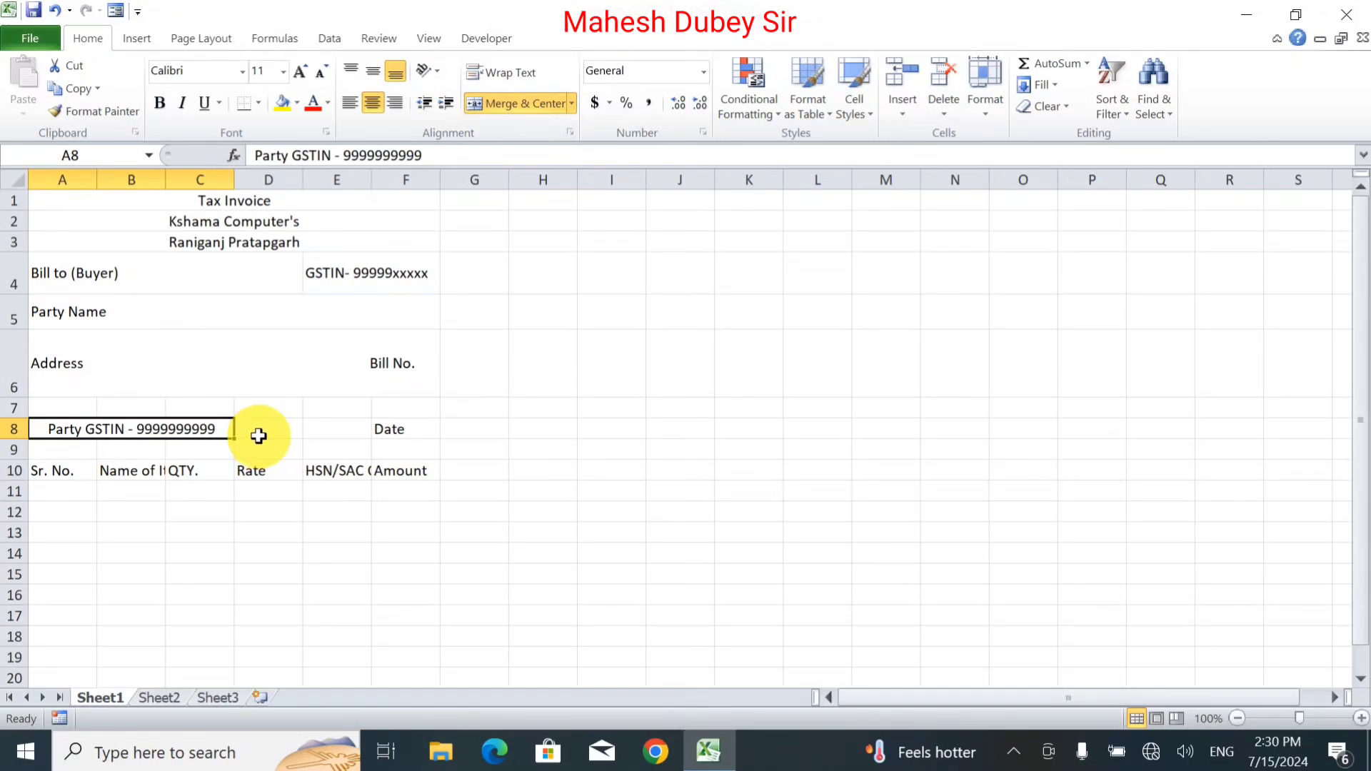
left_click_drag(188, 430, 392, 419)
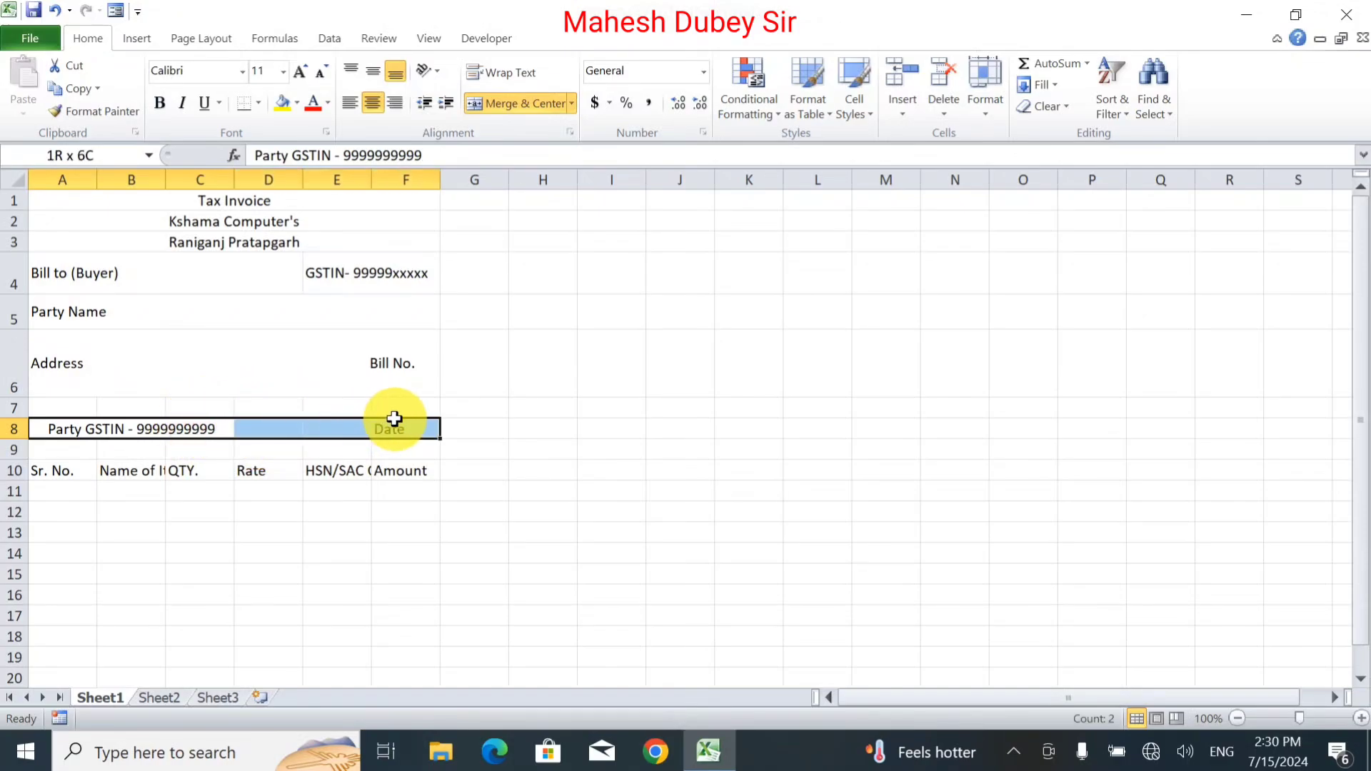
left_click(512, 101)
left_click(623, 448)
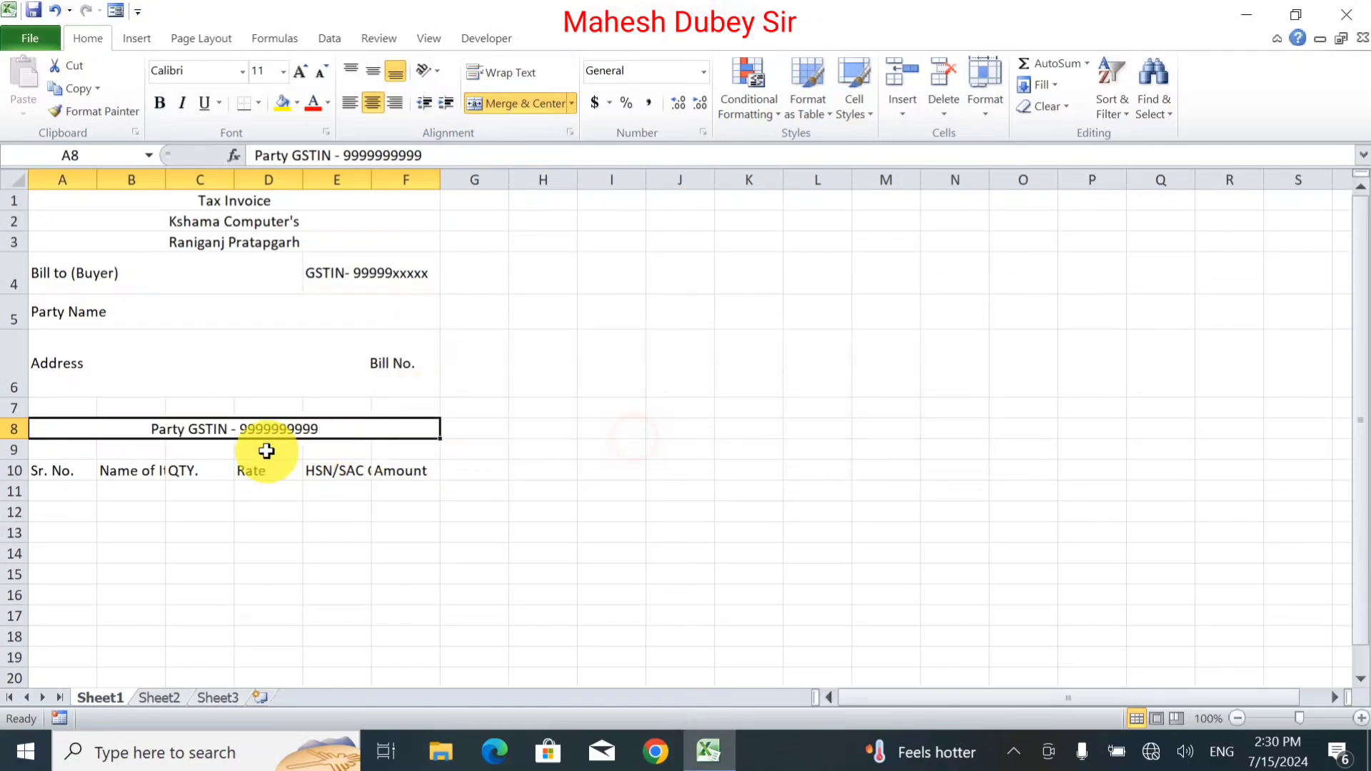
left_click(350, 102)
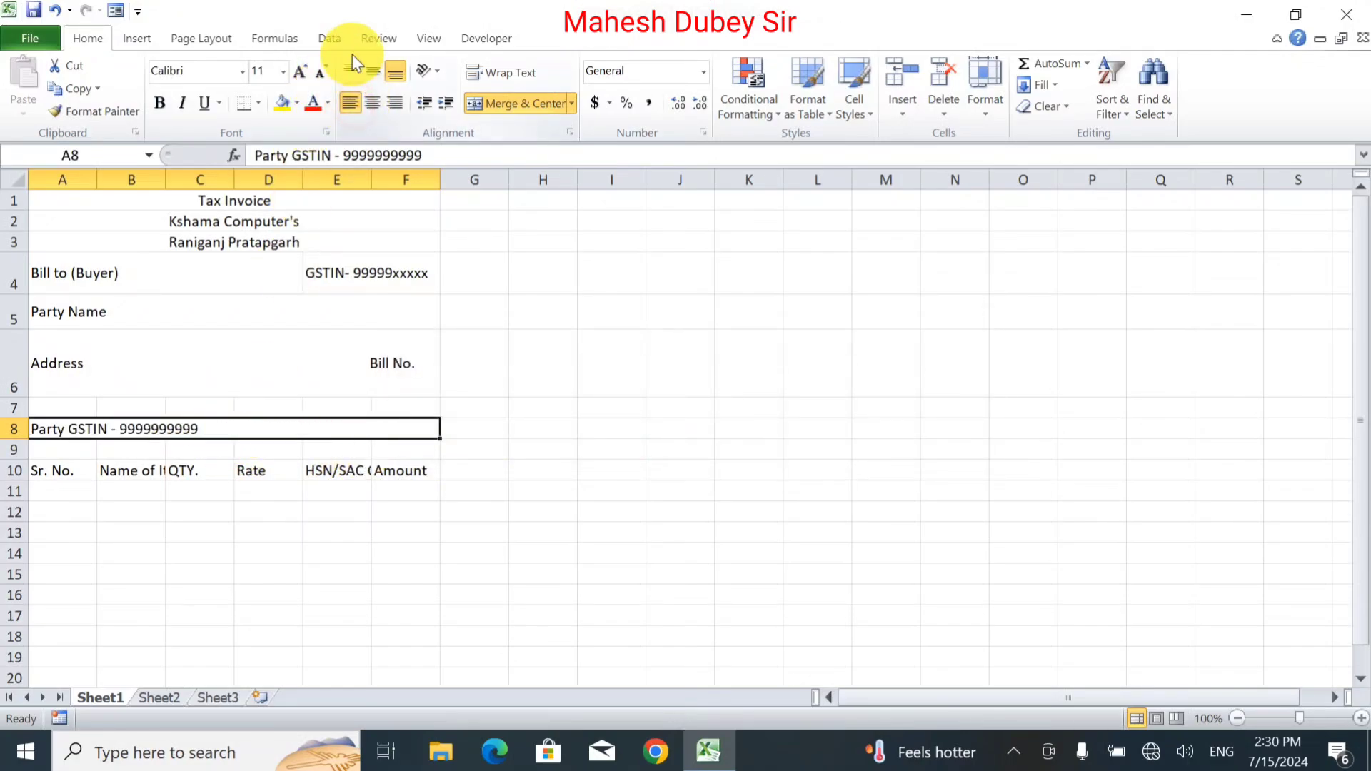
left_click(370, 72)
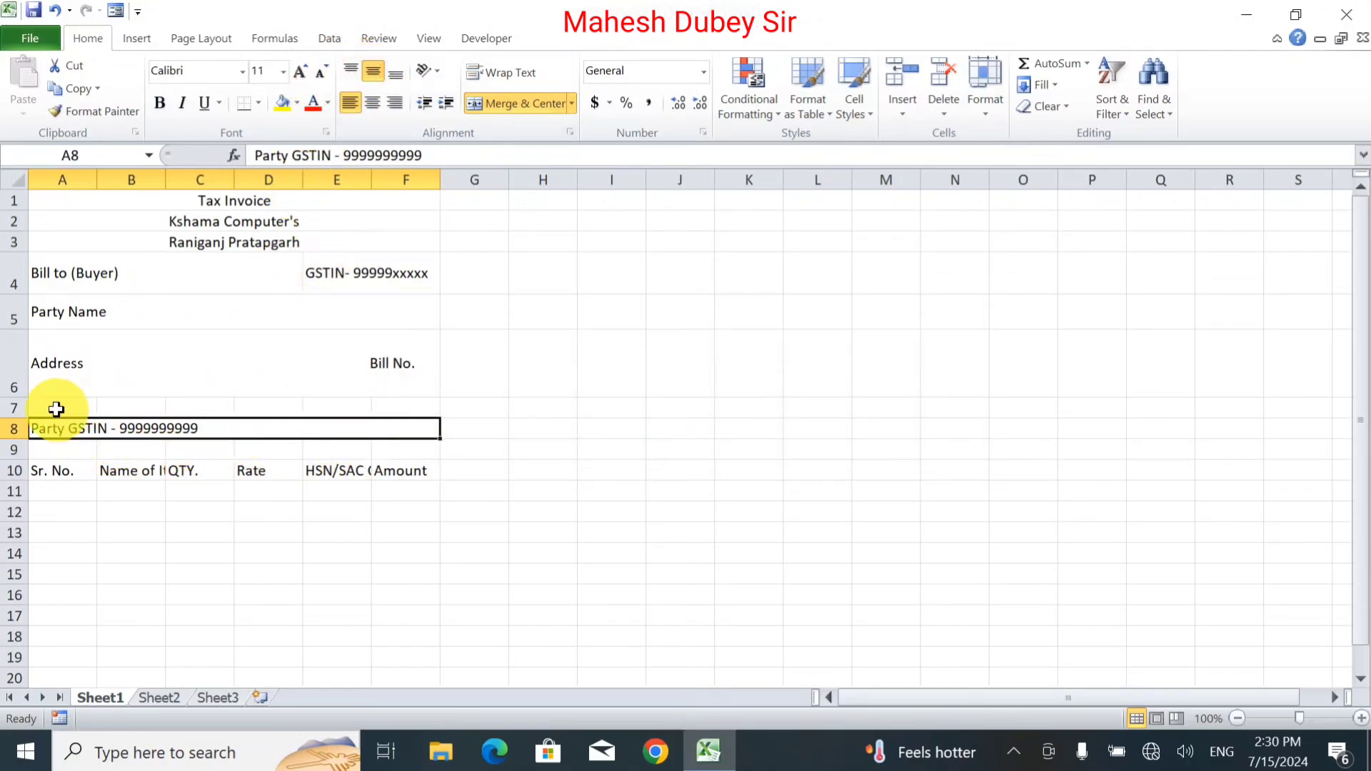
Step: Delete the empty row 7 between the address and Party GSTIN rows
left_click(50, 409)
left_click(52, 428)
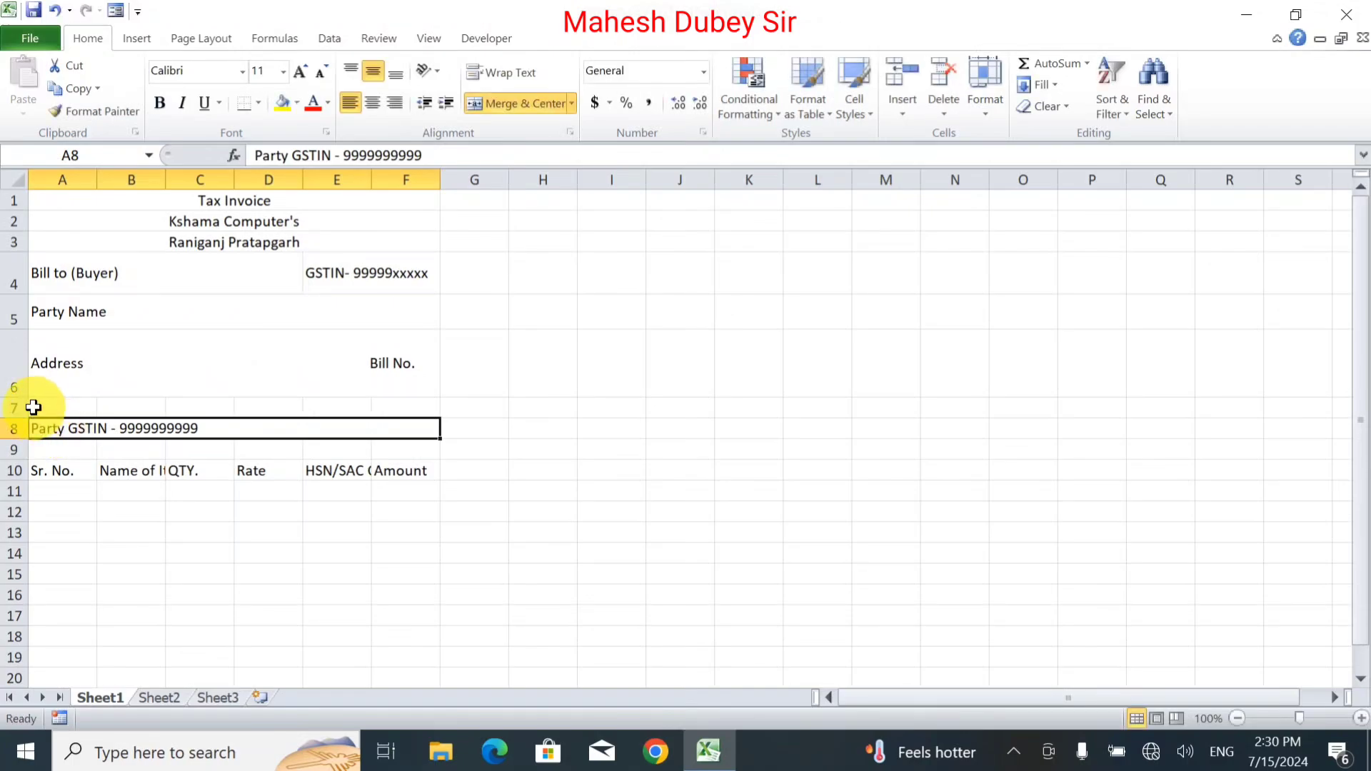
left_click(7, 407)
right_click(8, 408)
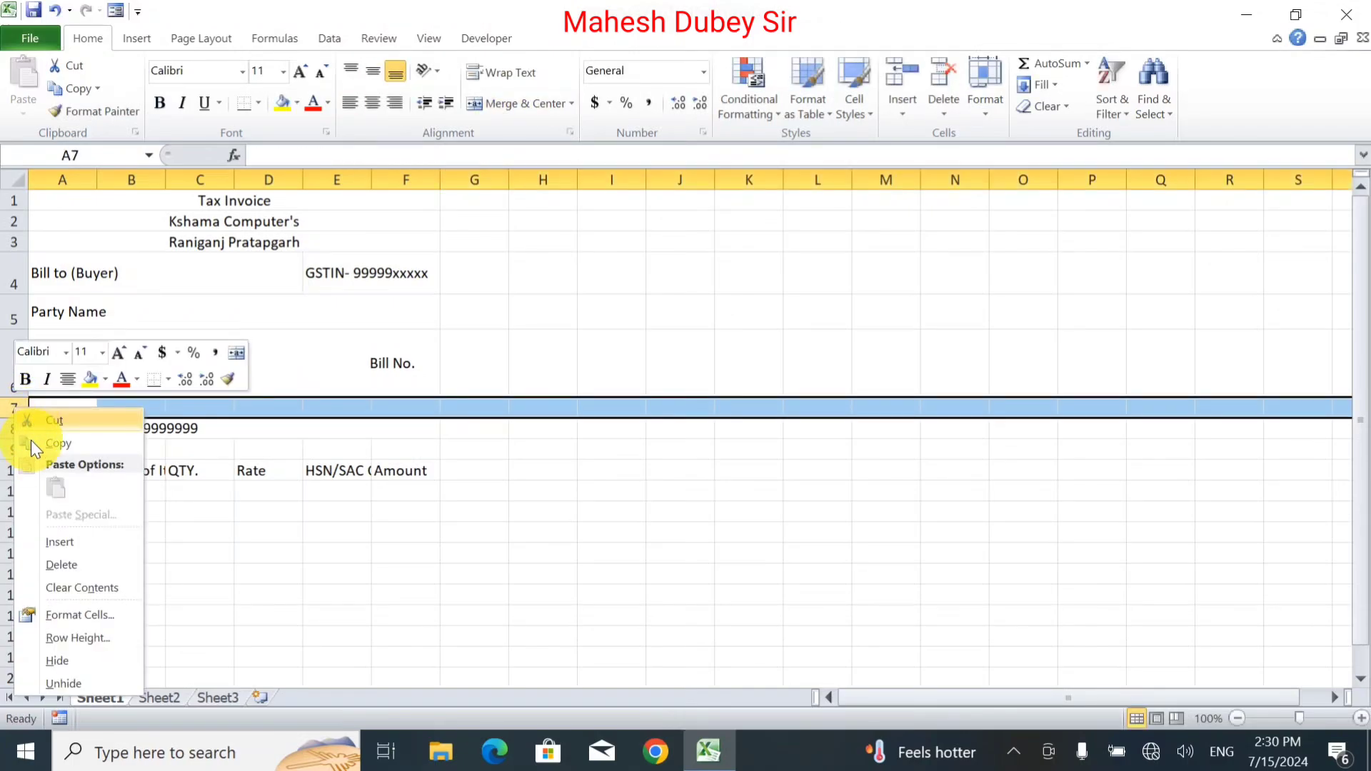
left_click(58, 564)
left_click(315, 447)
Step: Add "Date" after the Party GSTIN entry in merged row 7, lined up under "Bill No."
left_click(208, 408)
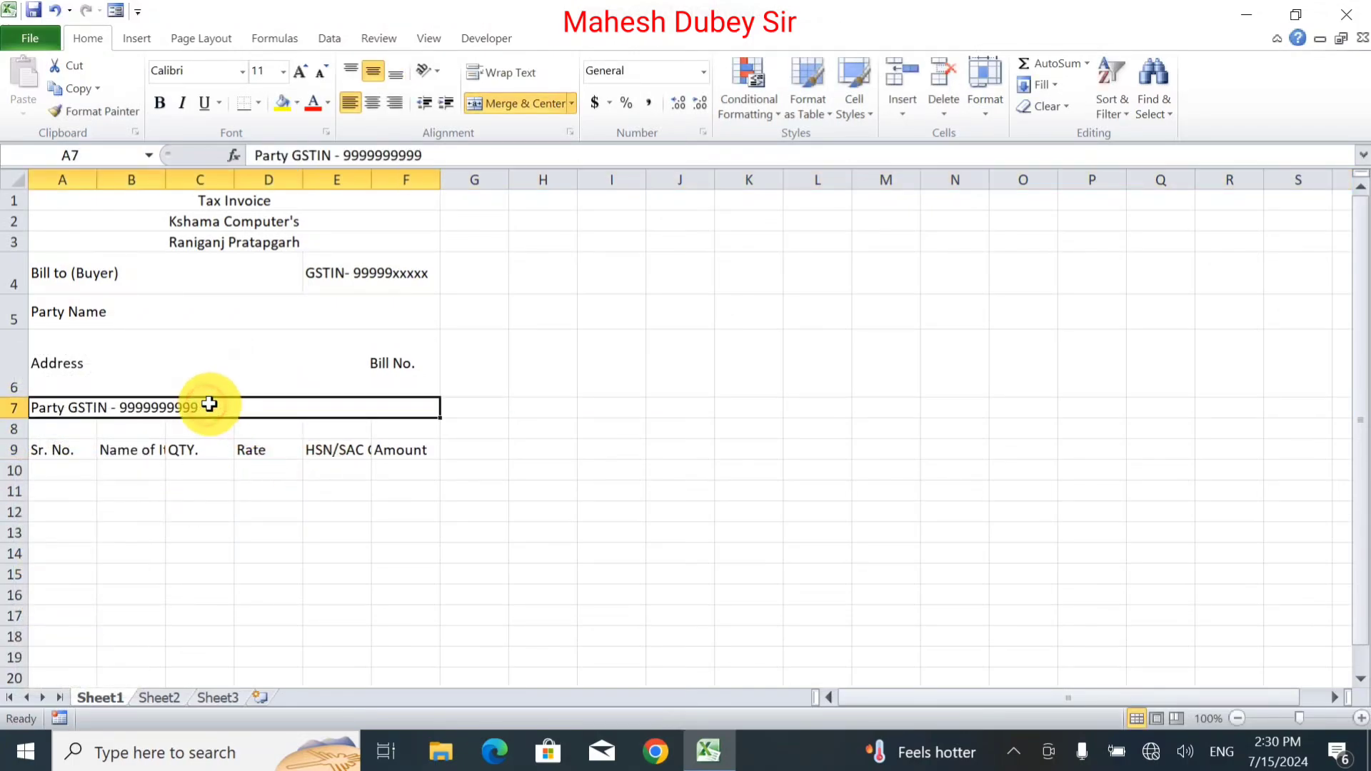
double_click(304, 408)
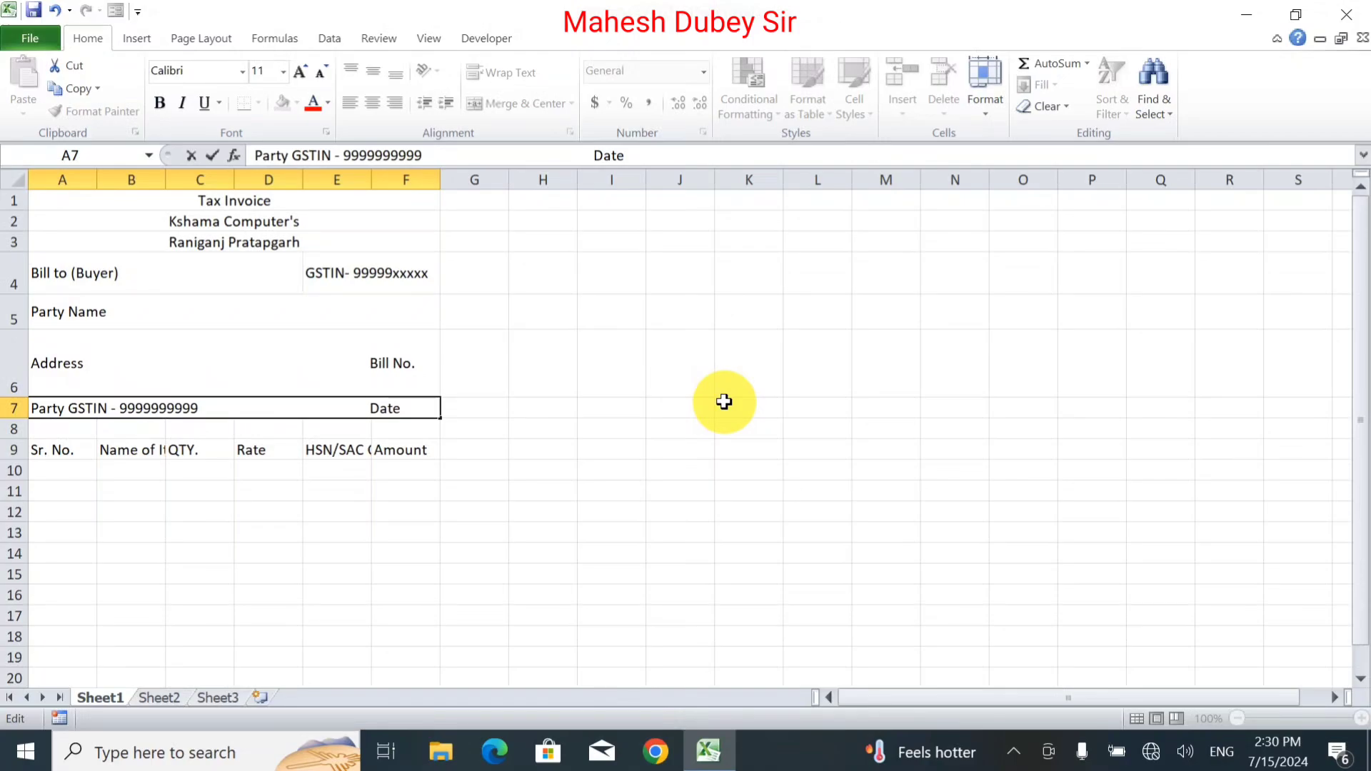
key("Return")
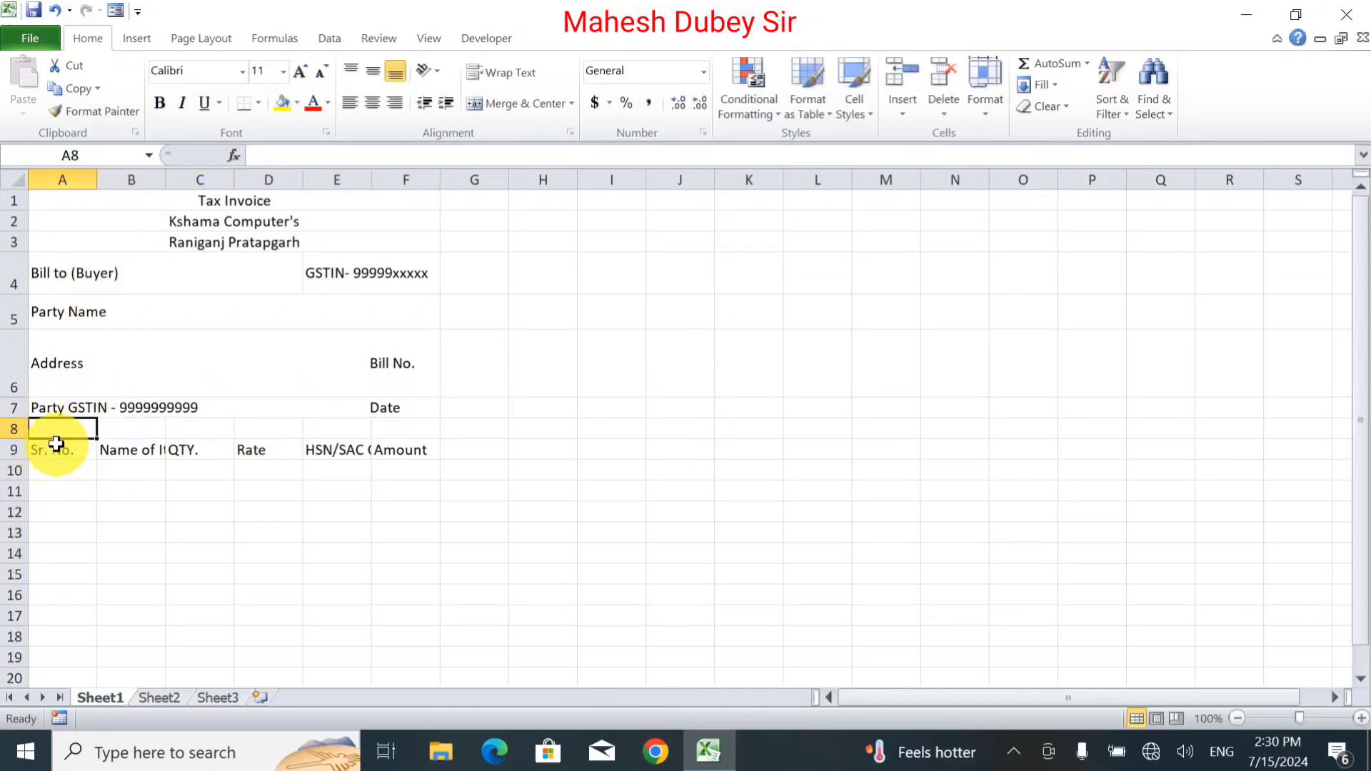
Step: Narrow column A slightly and make the item table headers in A9:F9 bold at font size 13
mouse_move(97, 179)
left_mouse_down()
mouse_move(73, 180)
mouse_move(87, 180)
left_mouse_up()
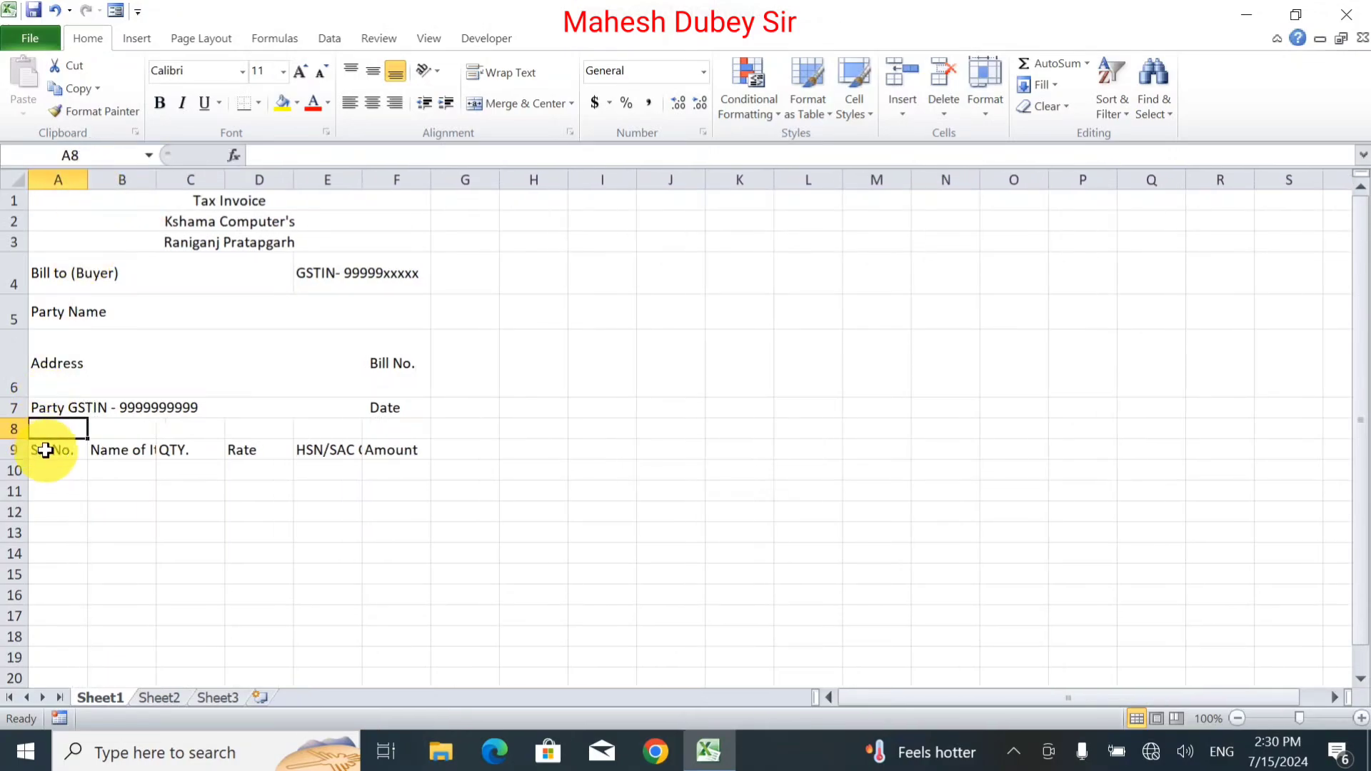
left_click_drag(43, 450, 427, 450)
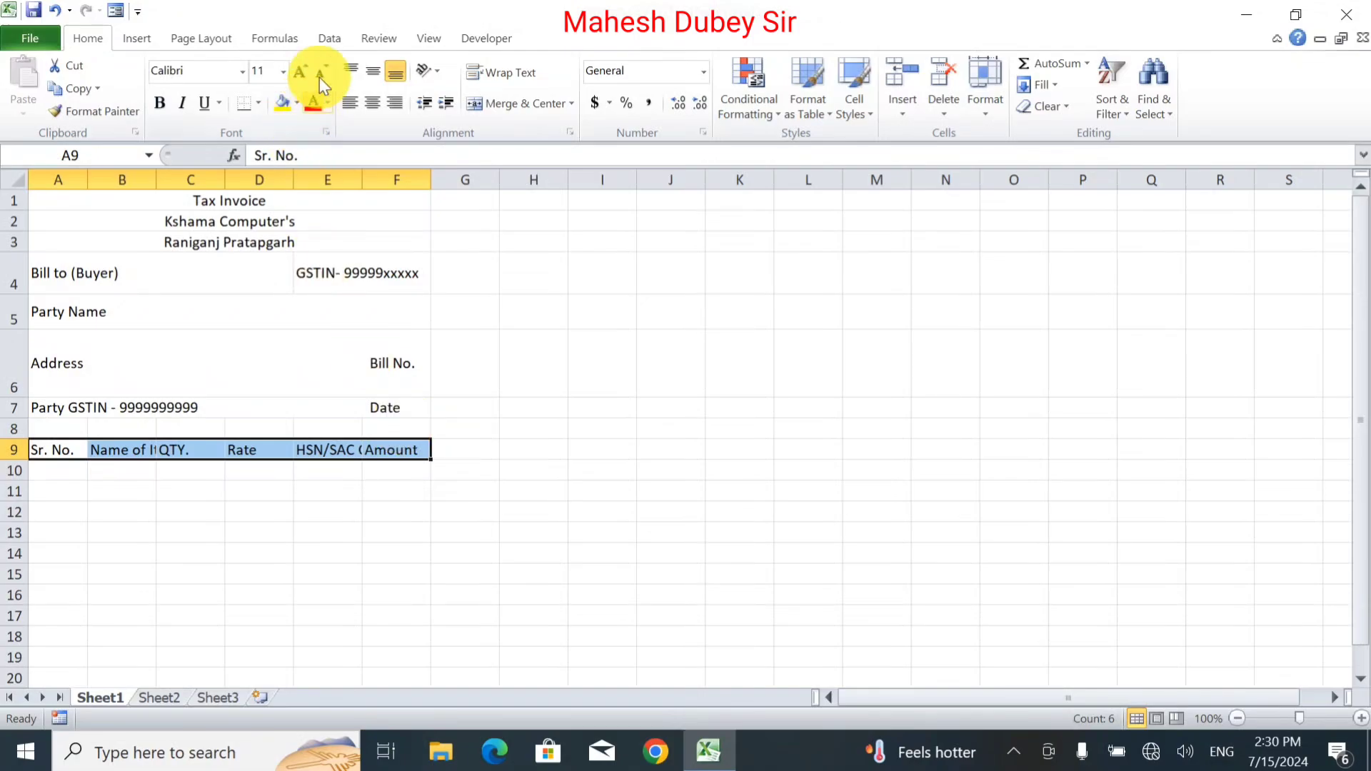
left_click(300, 70)
left_click(300, 69)
left_click(160, 102)
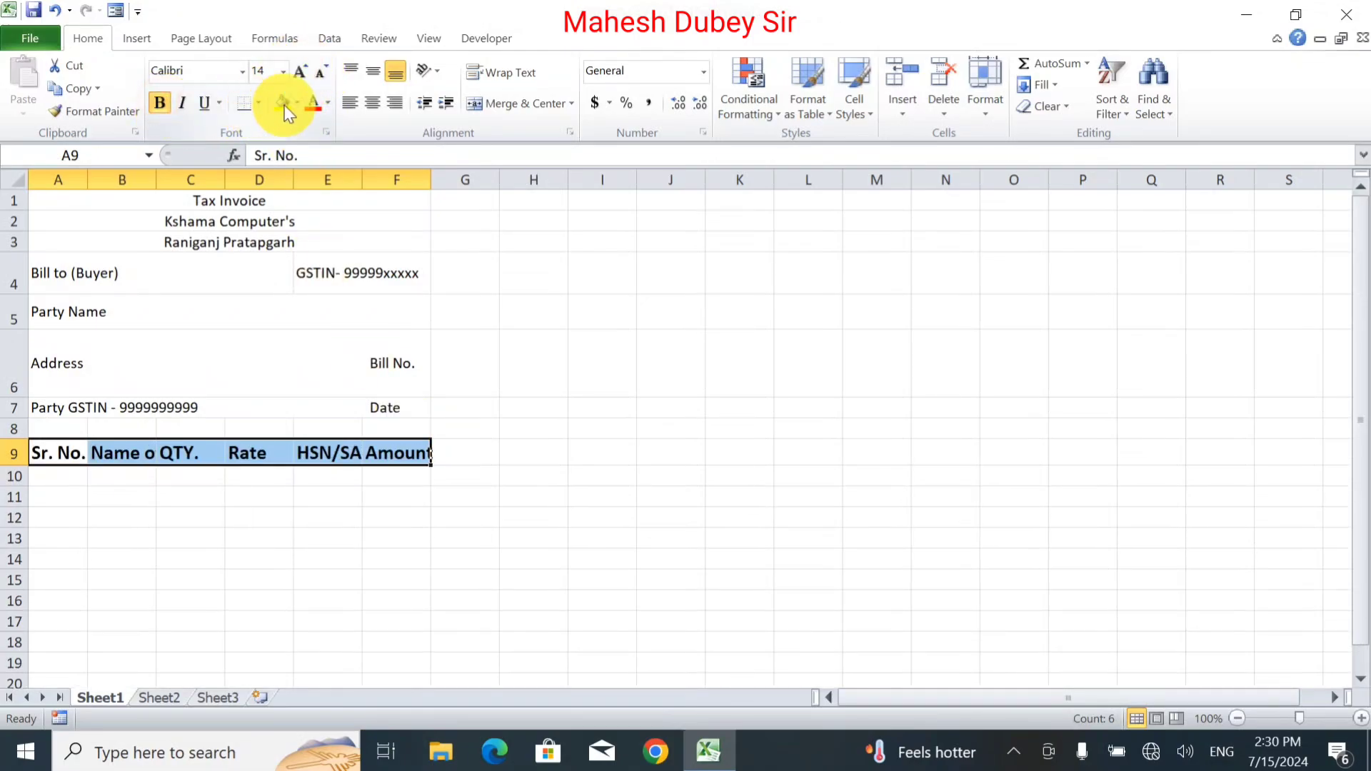
left_click(322, 78)
left_click(322, 77)
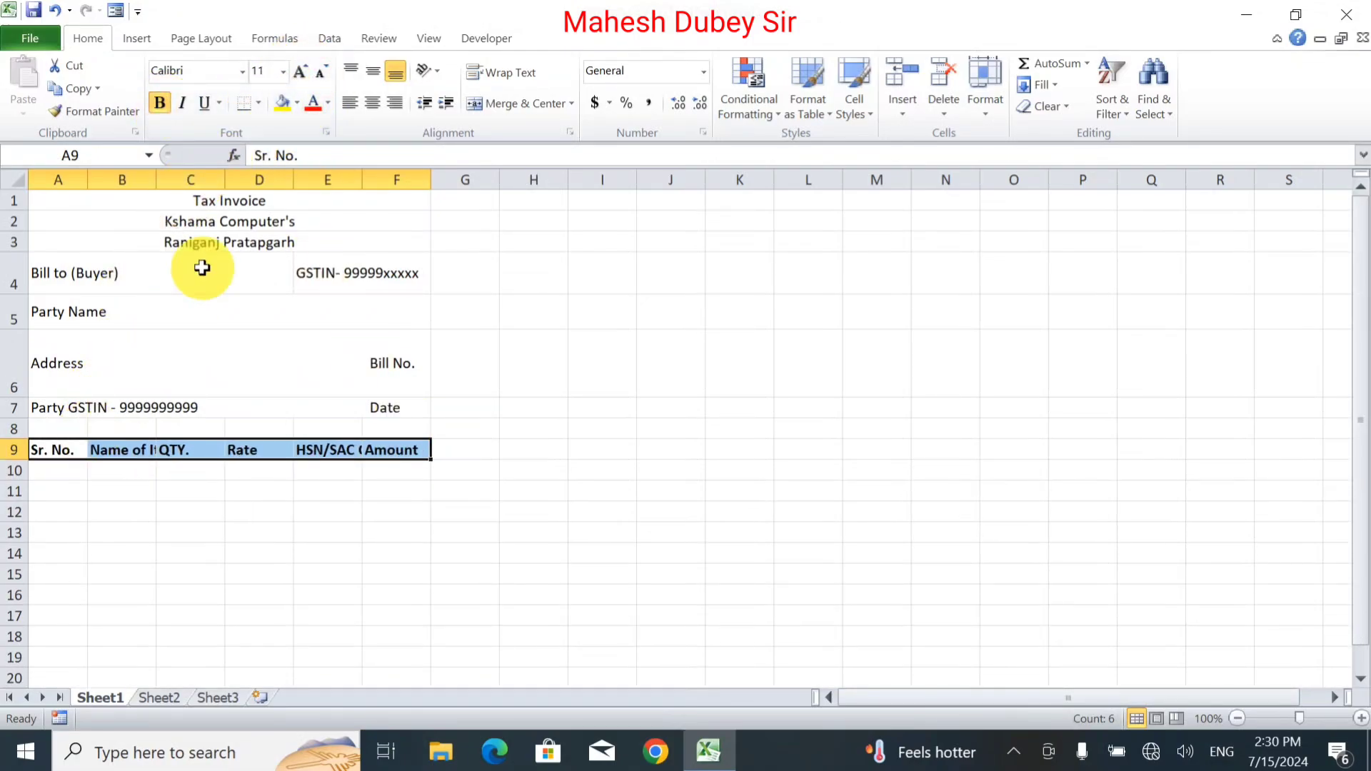
left_click(266, 70)
type("13")
key("Return")
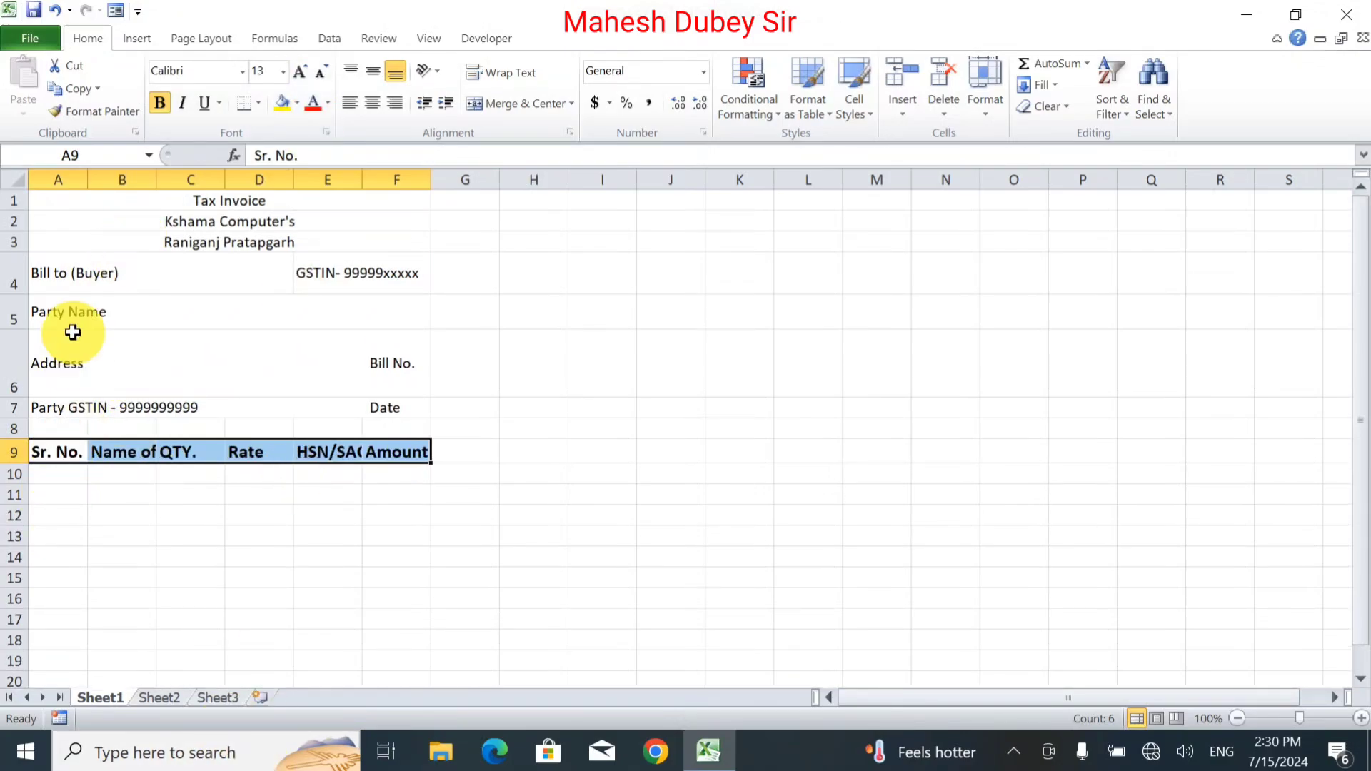
Step: Widen column B to about three times its width and widen columns D, E and F so the item table headers fit
left_click(138, 450)
left_click_drag(158, 186, 290, 179)
left_click_drag(424, 183, 642, 179)
Step: Shift "Bill No." in row 6 and "Date" in row 7 further along with spaces, lining them up below the company's GSTIN entry
left_click(545, 364)
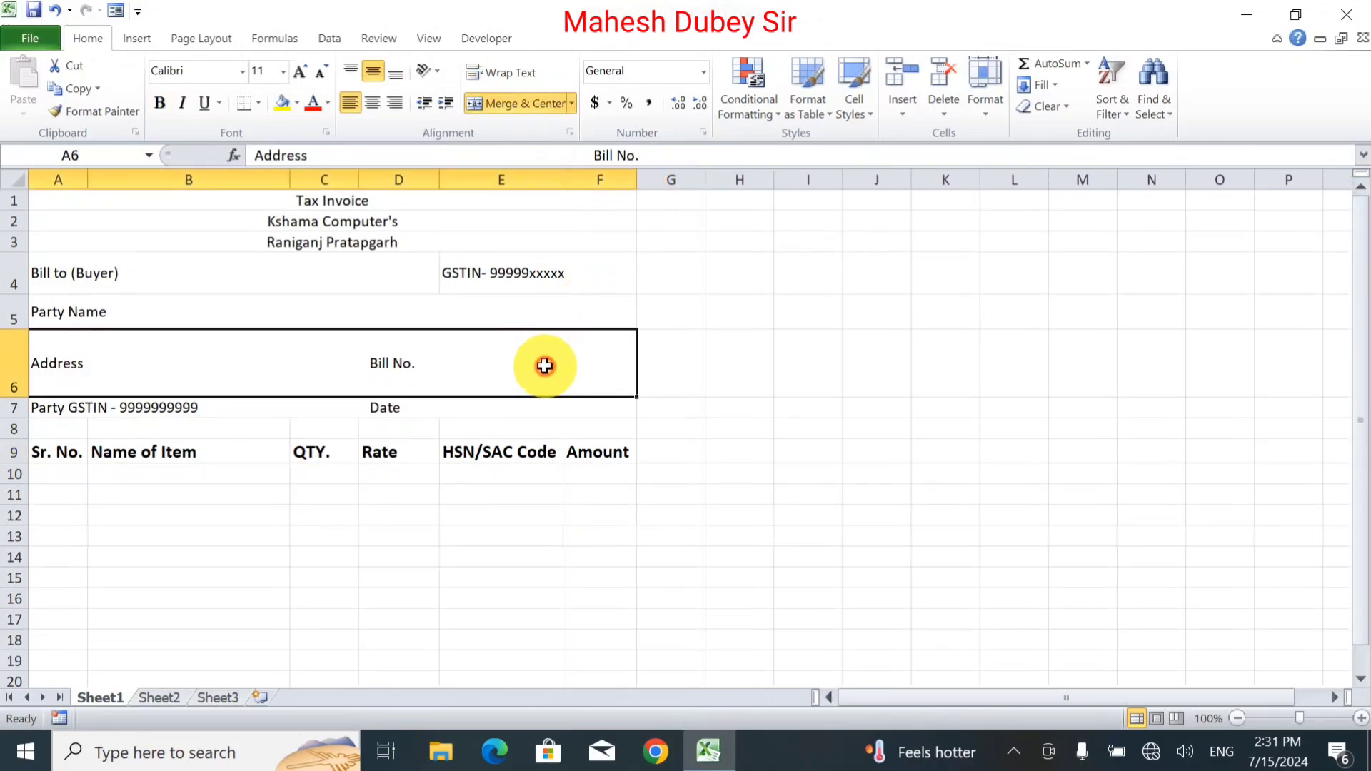
double_click(341, 365)
double_click(377, 365)
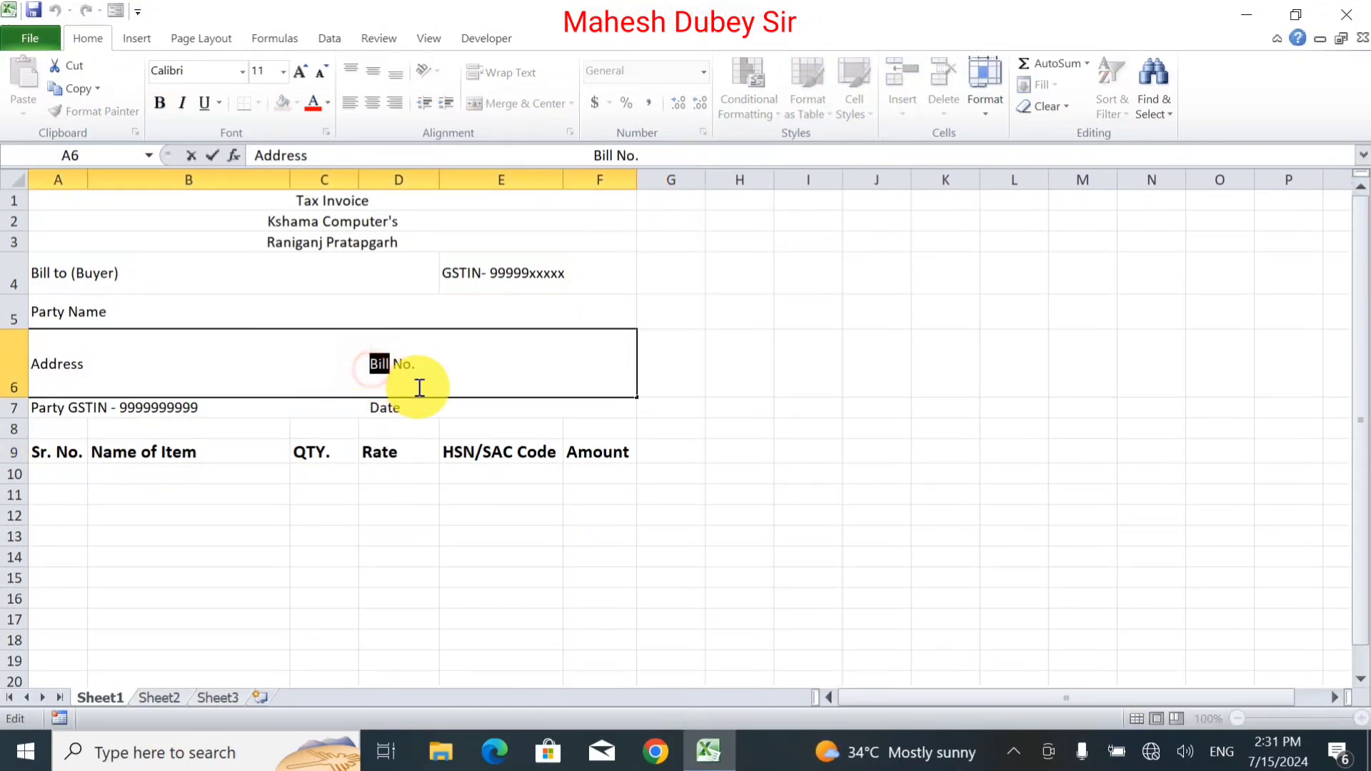
key("Delete")
left_click(365, 364)
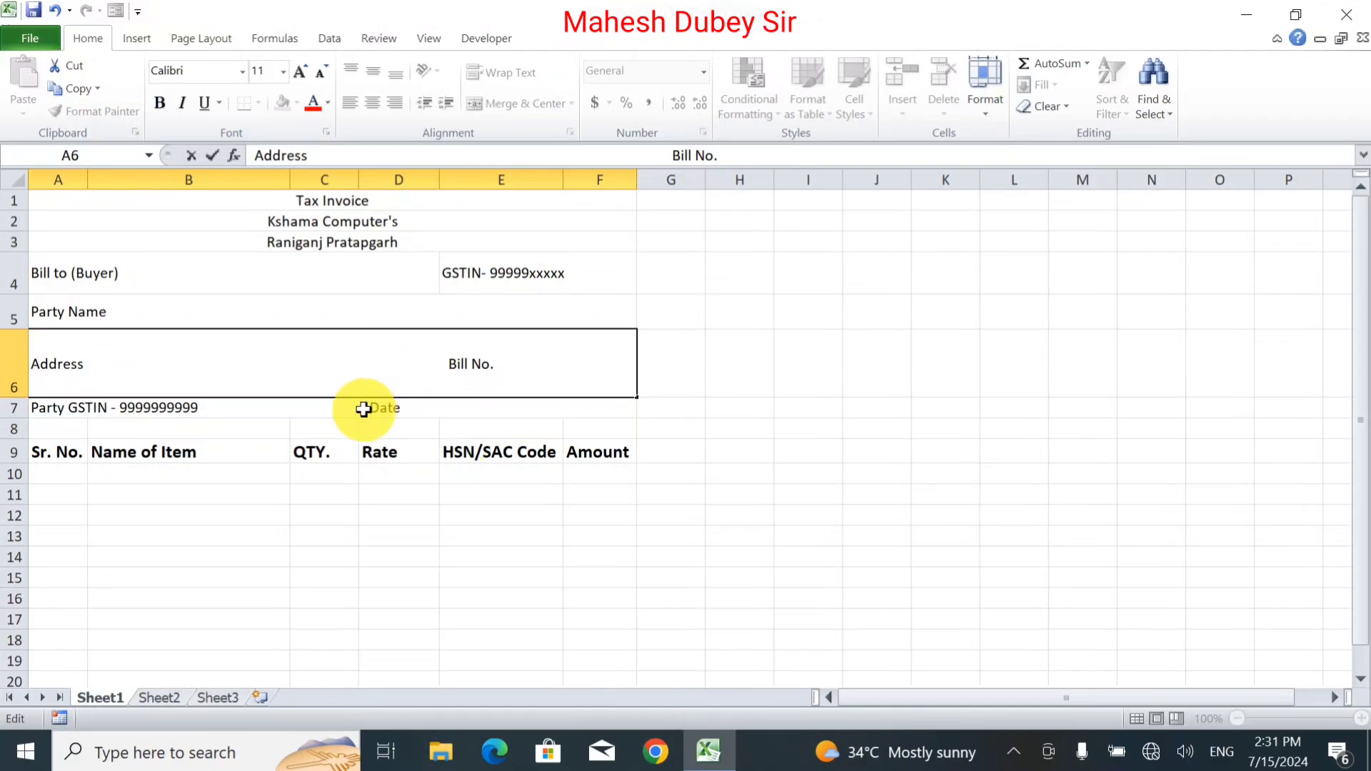
double_click(362, 405)
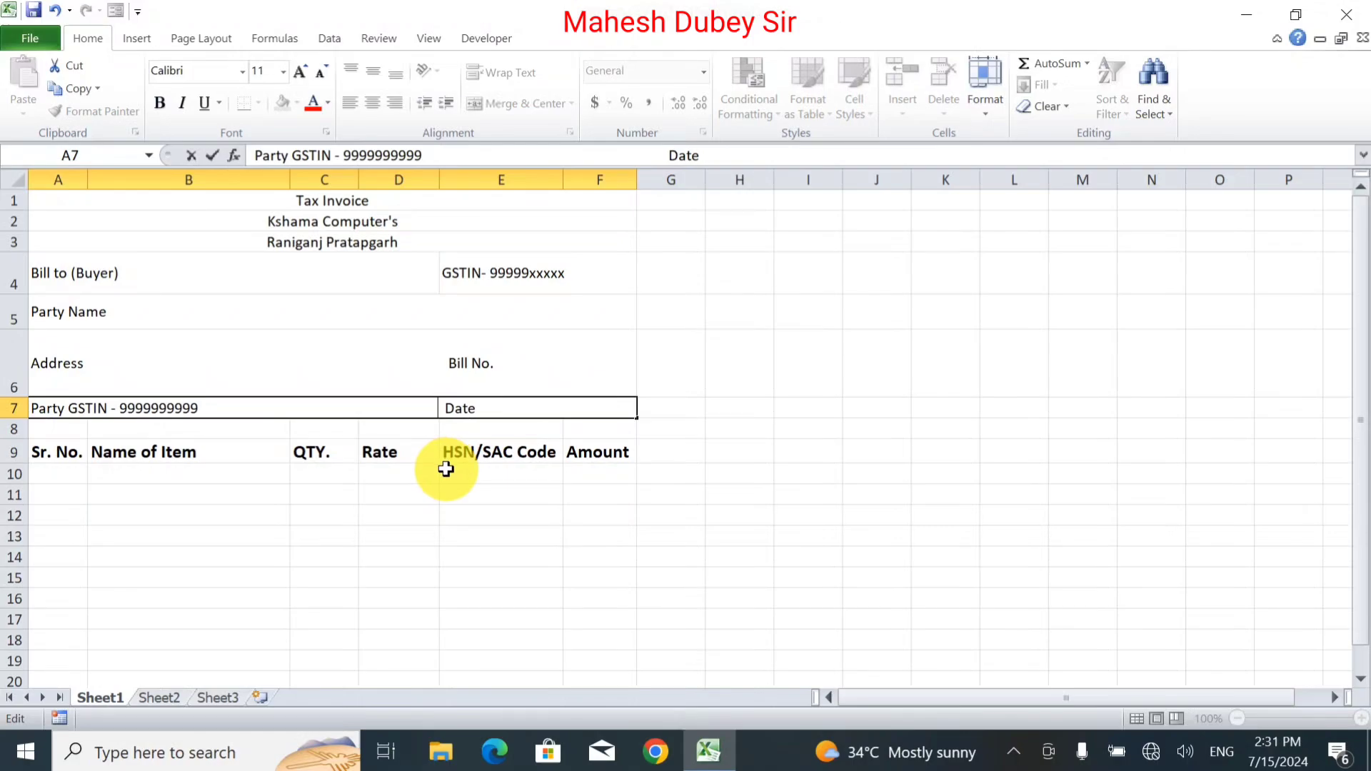
left_click(413, 513)
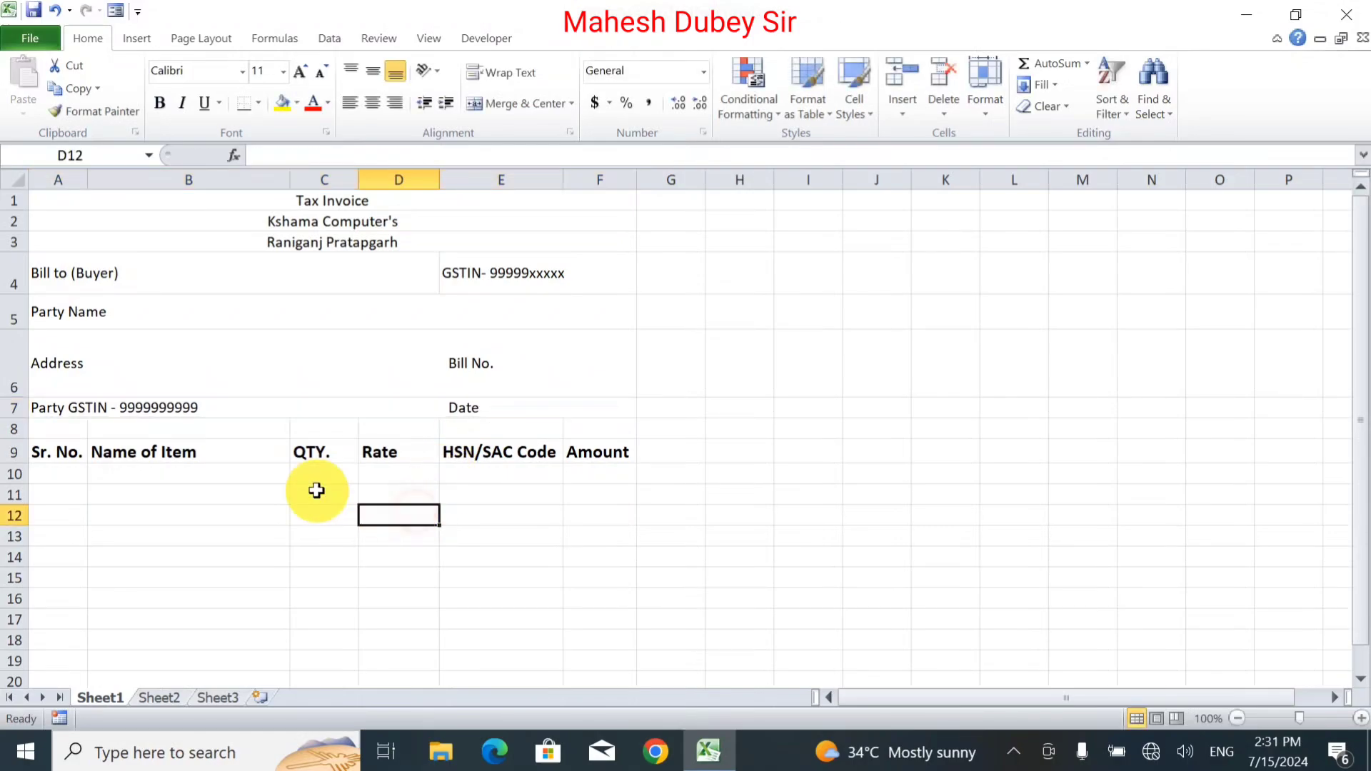
Step: Apply All Borders to the item table range A9:F19
left_click_drag(53, 454, 569, 657)
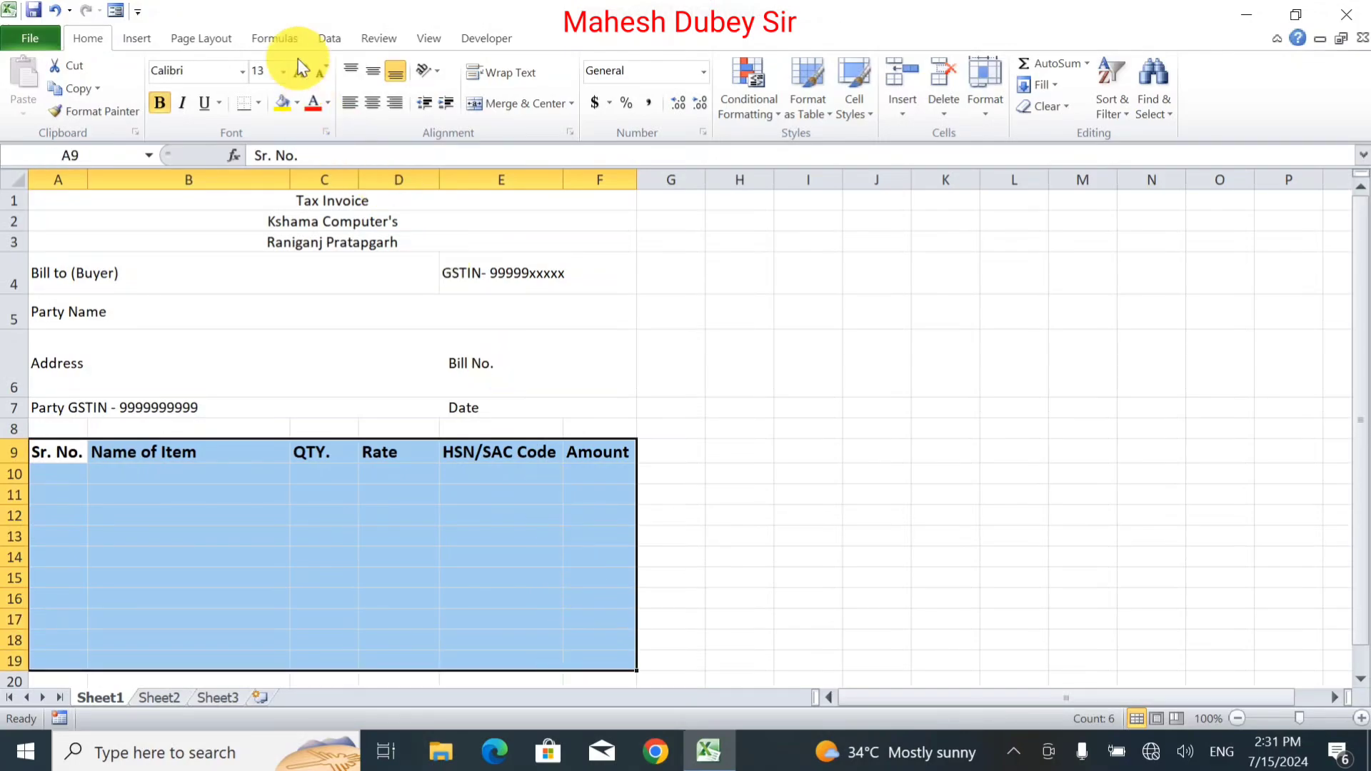
left_click(261, 104)
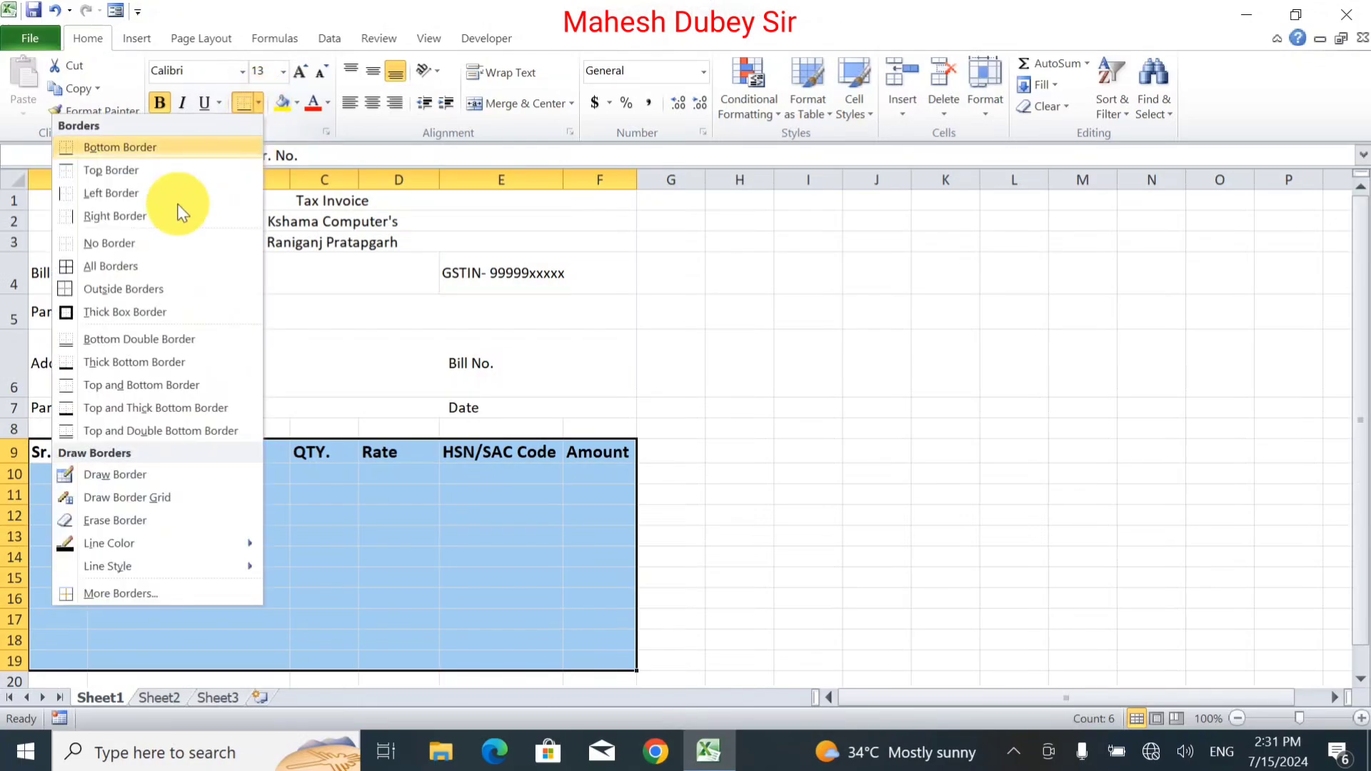
left_click(83, 267)
left_click(329, 550)
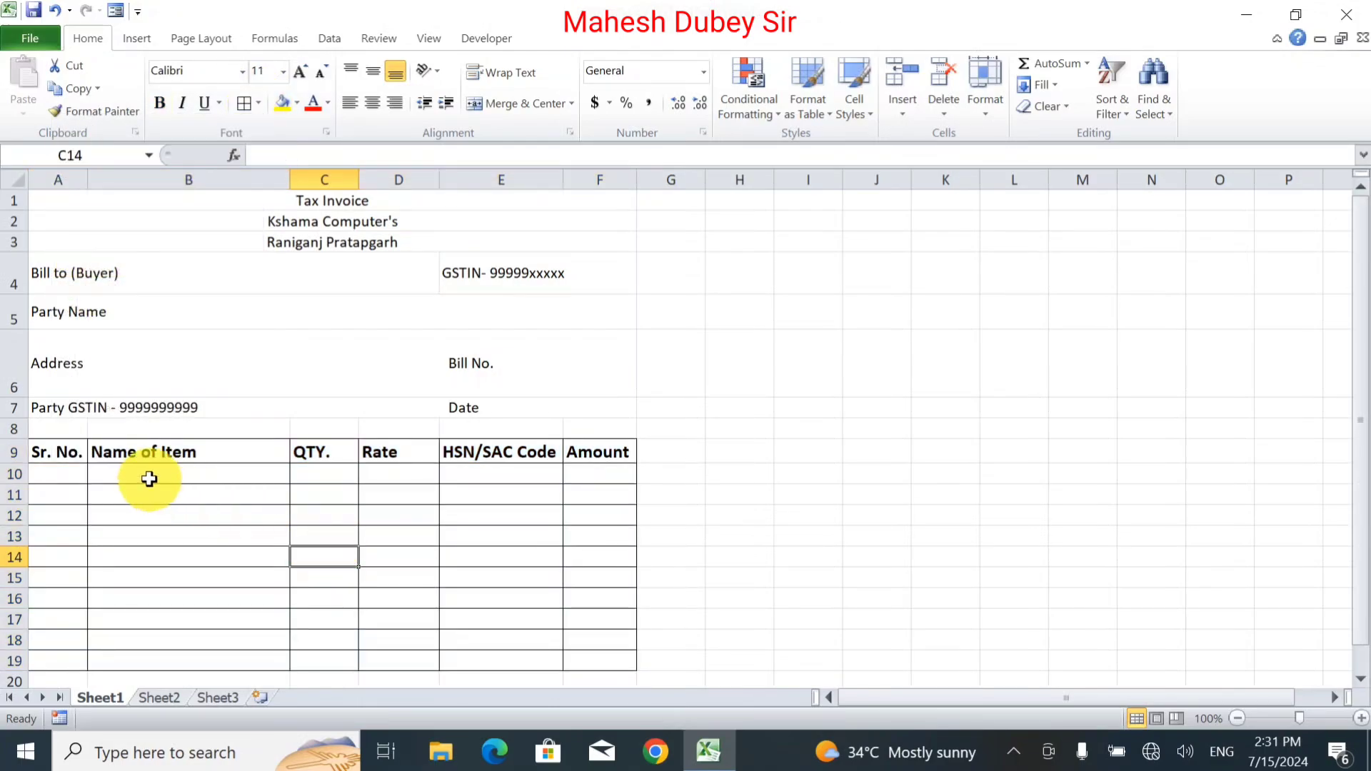
Step: Center the item table headers in A9:F9 horizontally
left_click_drag(61, 453, 581, 450)
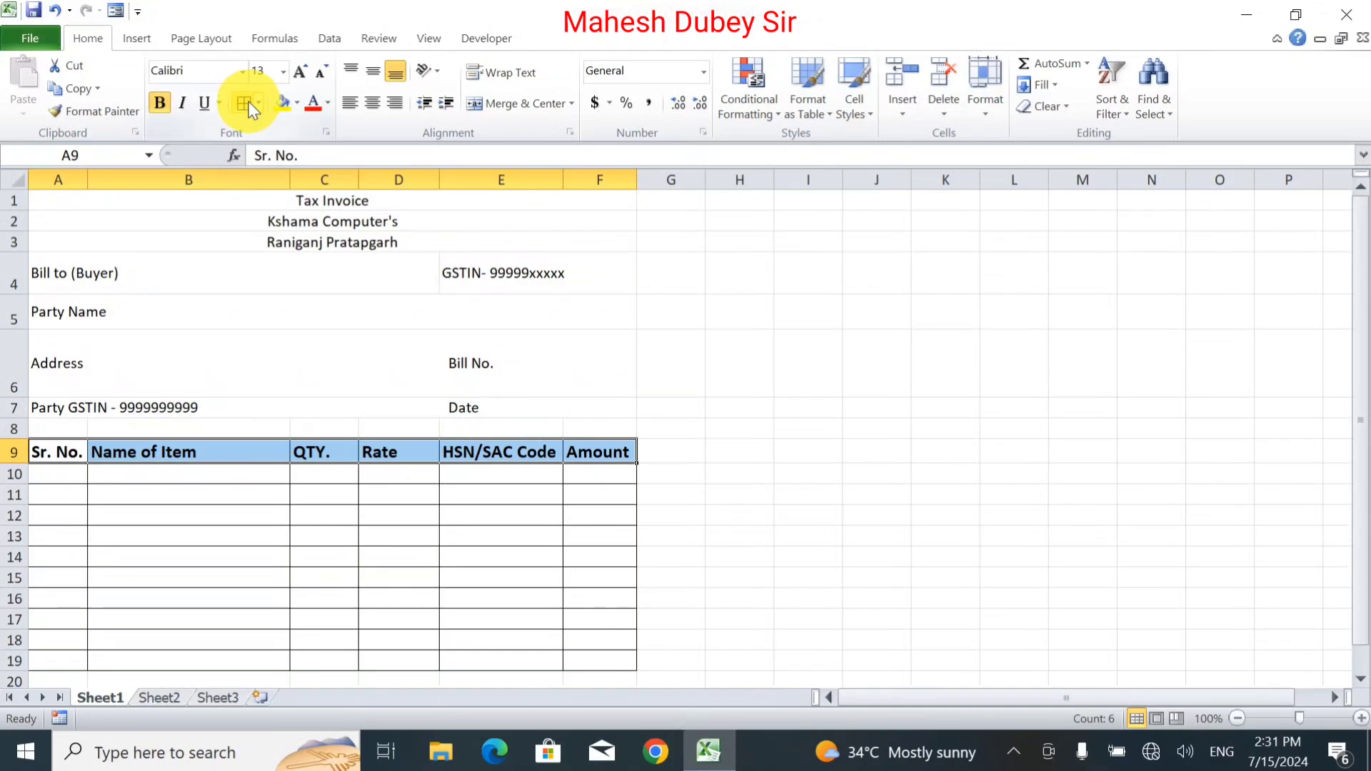
left_click(369, 106)
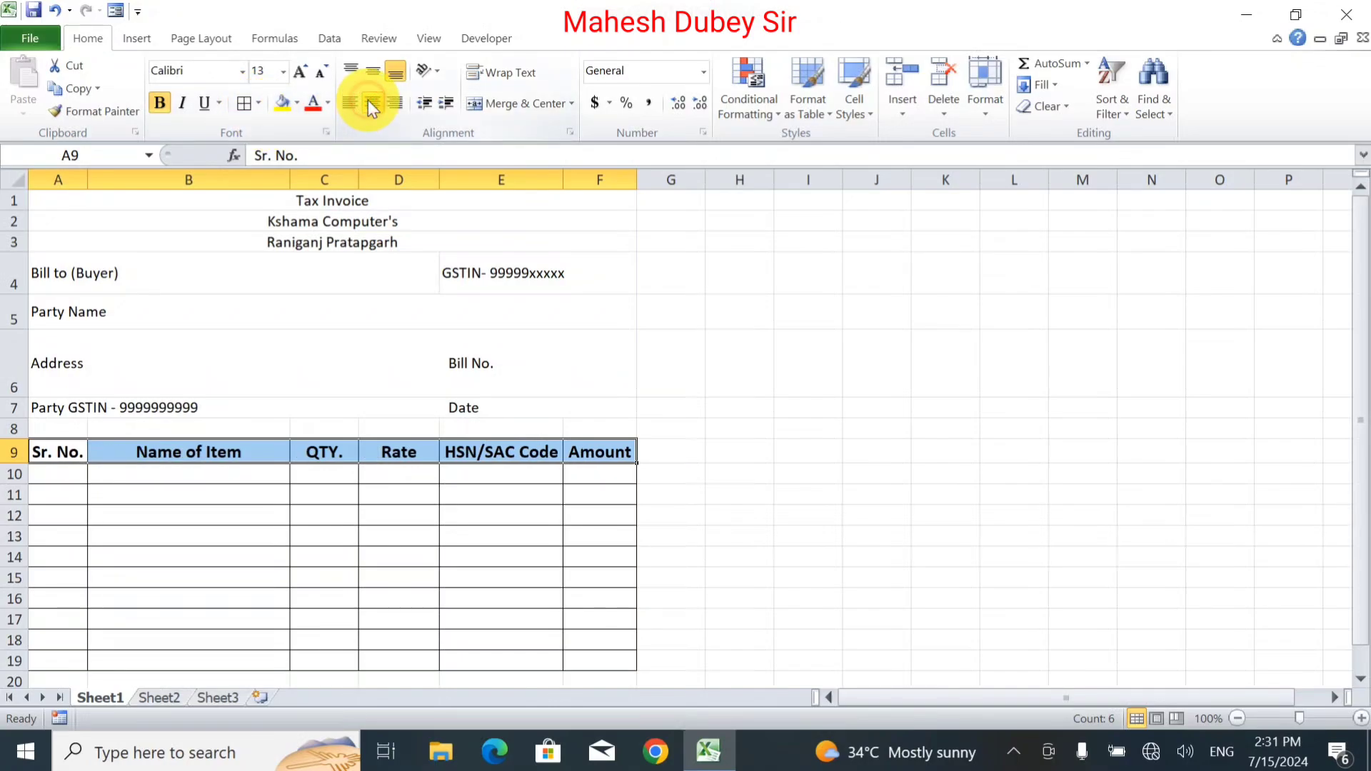
left_click(352, 532)
Step: Apply All Borders to the whole invoice from the Tax Invoice title through row 19, range A1:F19
left_click(175, 270)
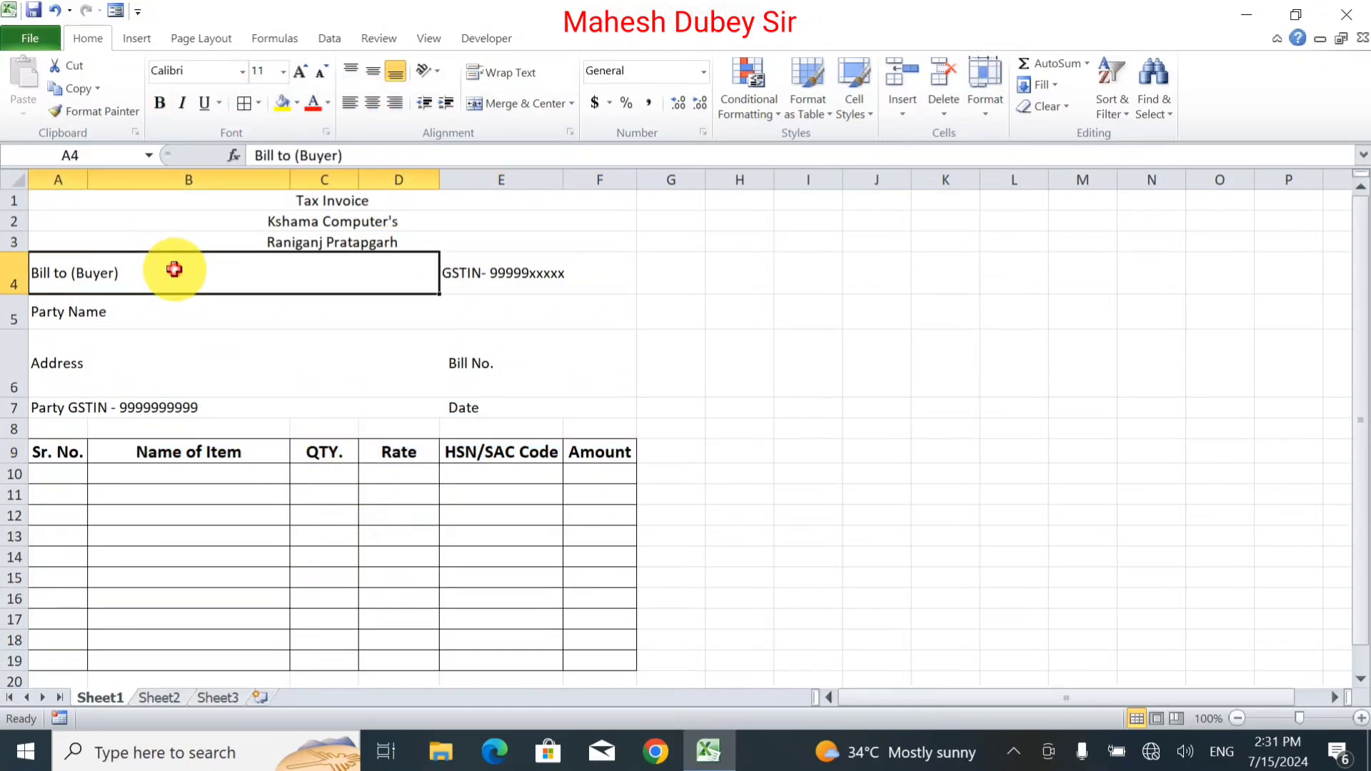
left_click_drag(184, 205, 252, 650)
left_click_drag(268, 591, 268, 593)
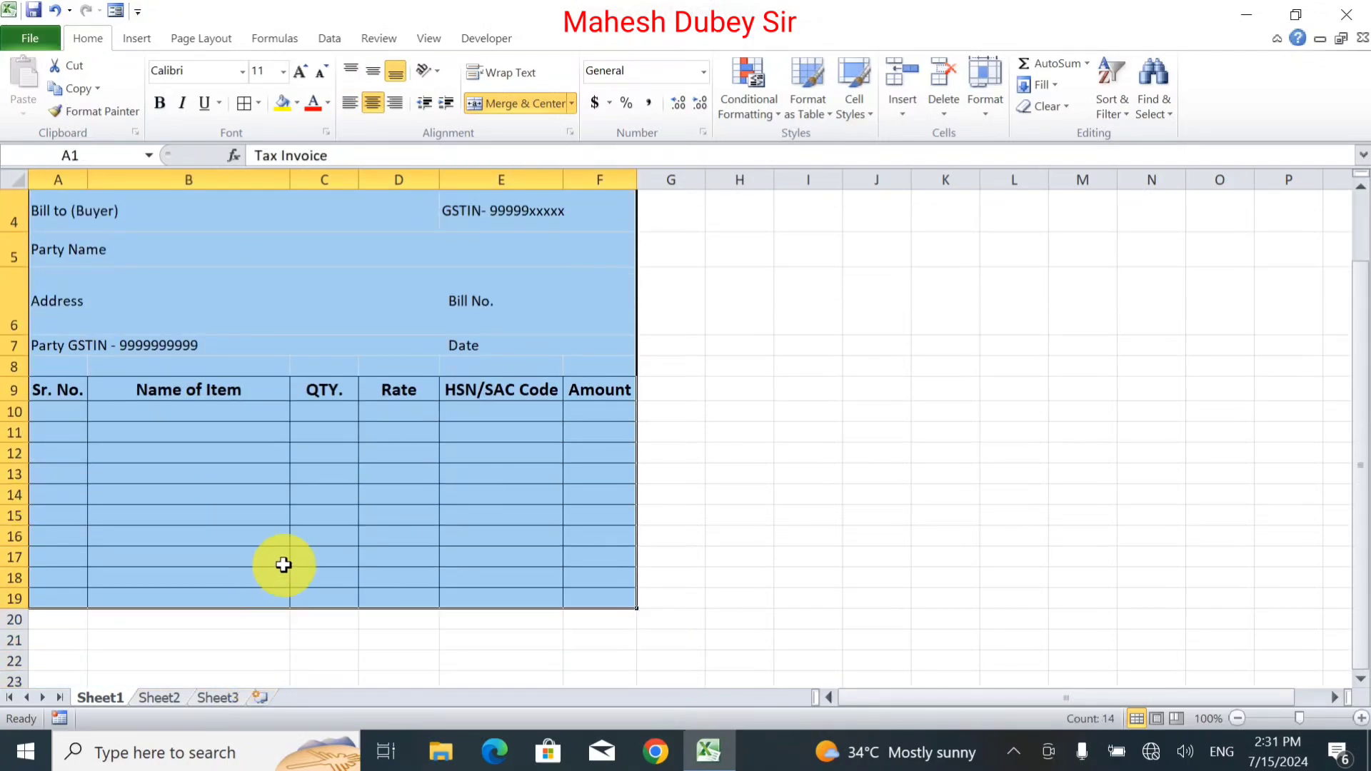
left_click(252, 106)
scroll(284, 263, "up", 1)
left_click(384, 593)
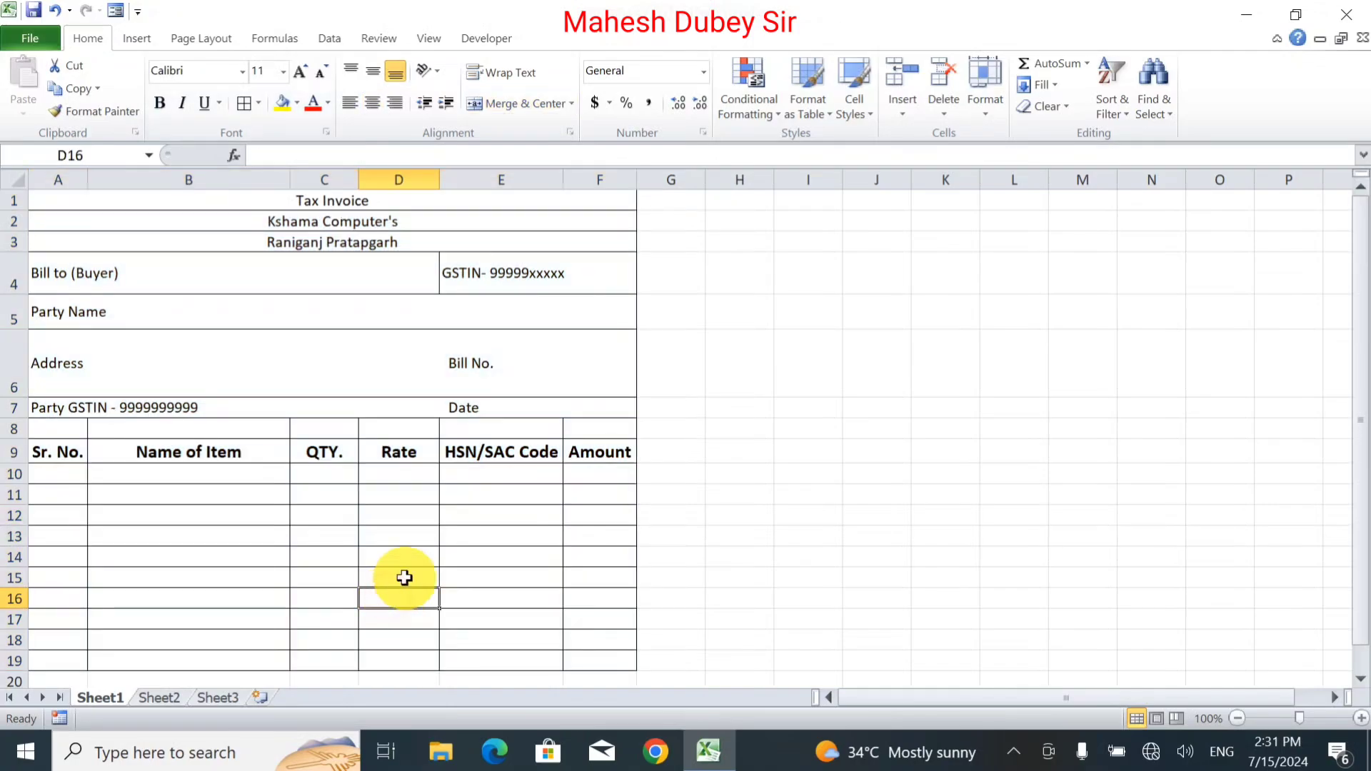
Step: Enter "Total Amount", "18%GST" and "Grand Total" in cells E20, E21 and E22 below the item table
scroll(437, 541, "down", 1)
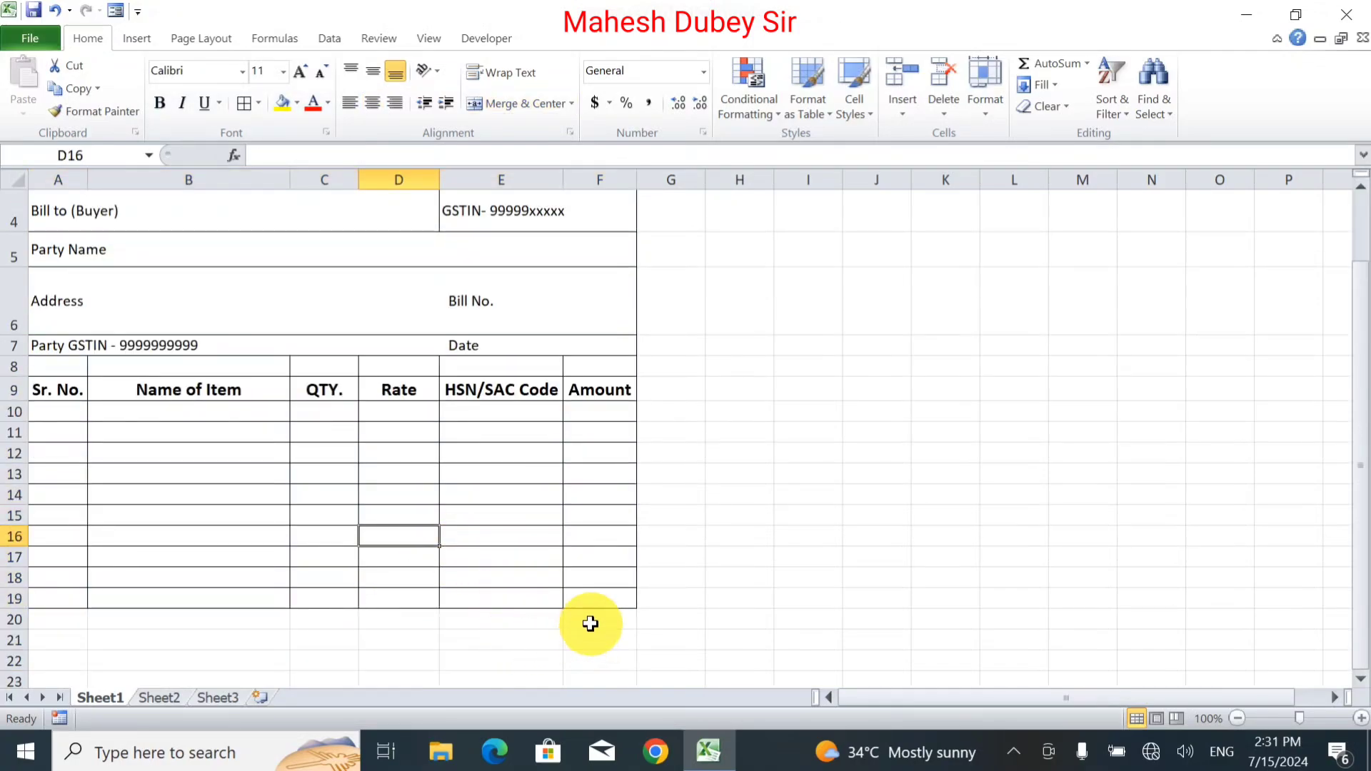
left_click(590, 623)
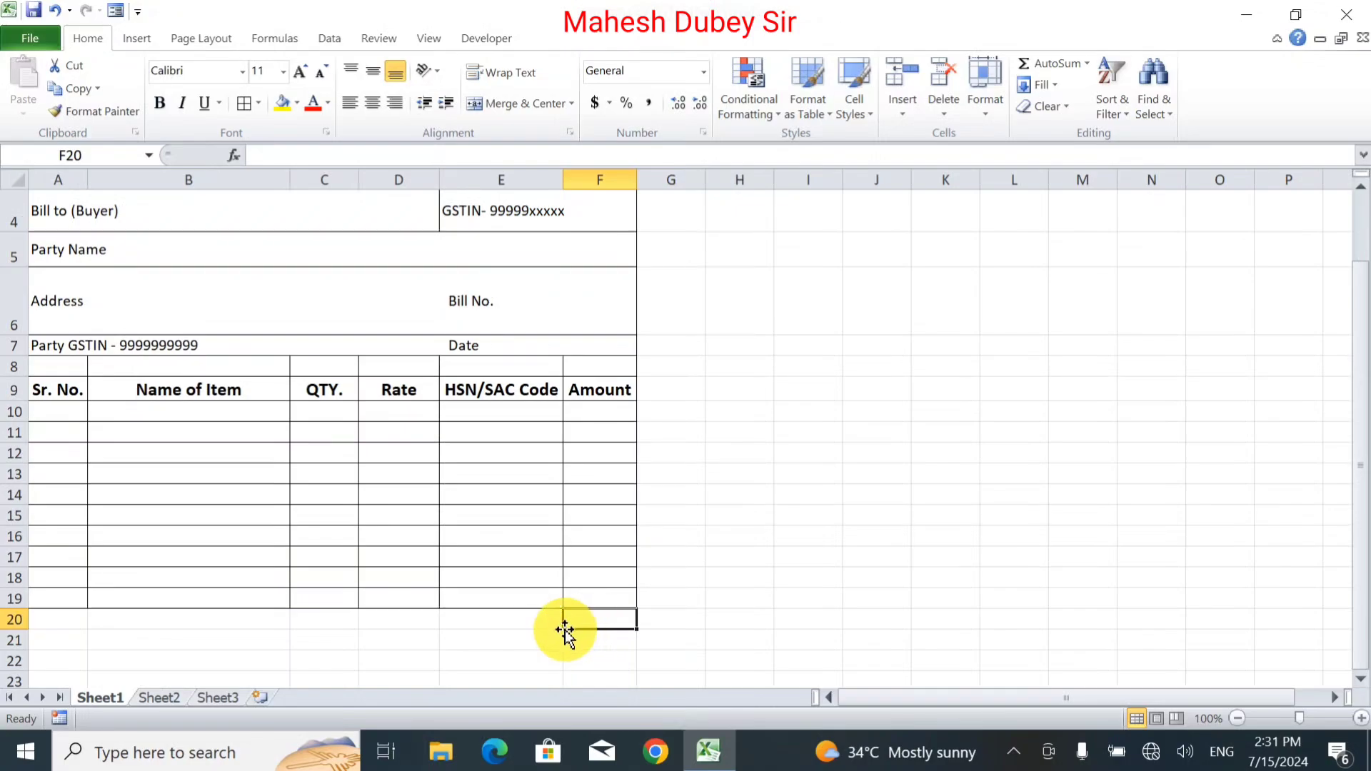
left_click(451, 621)
type("T")
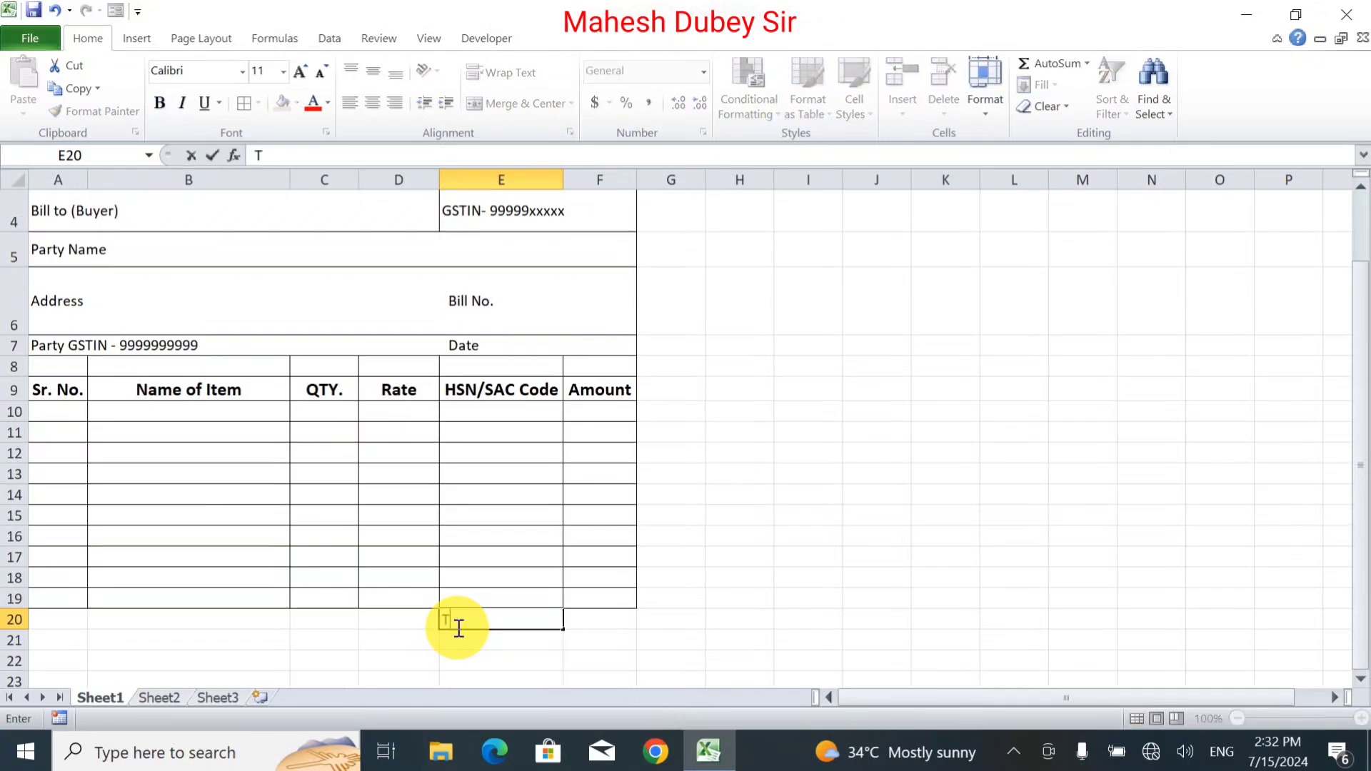
type("otal Amount")
key("Return")
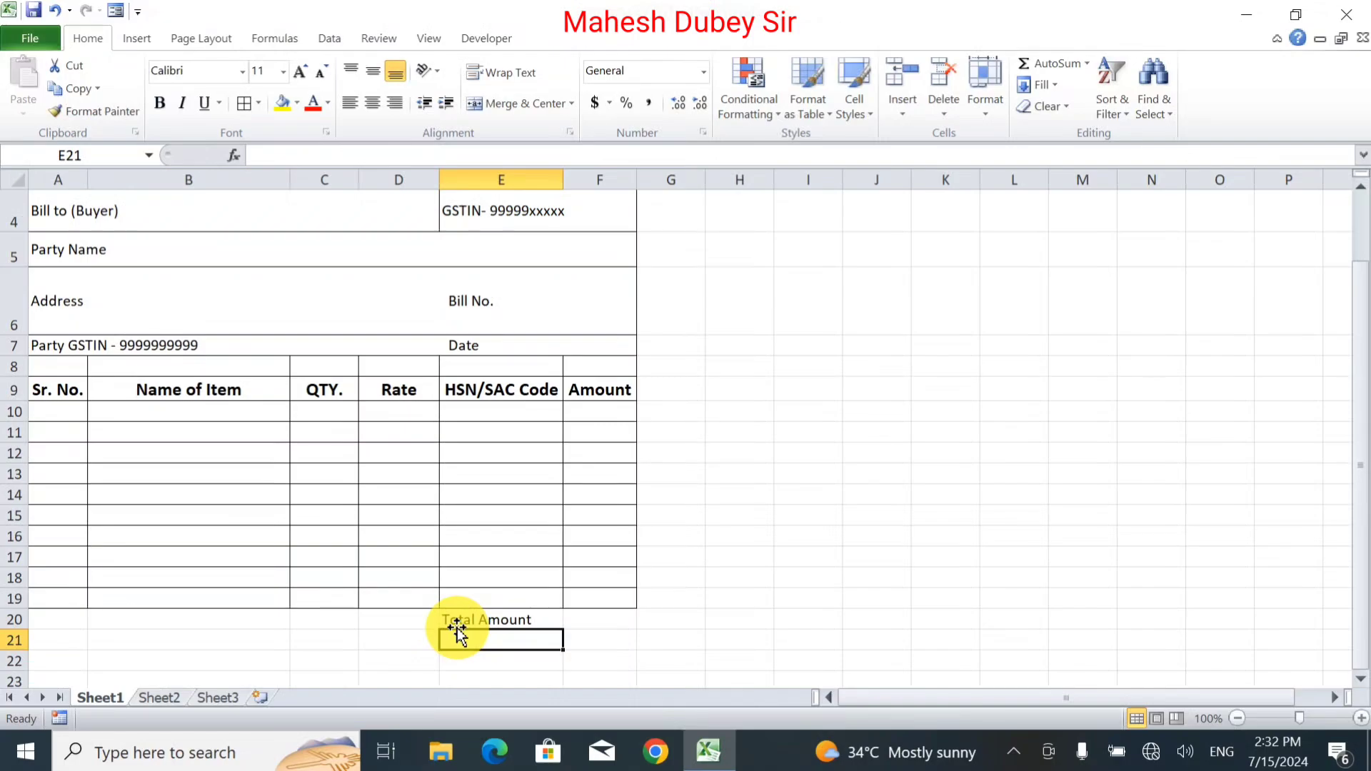
type("18")
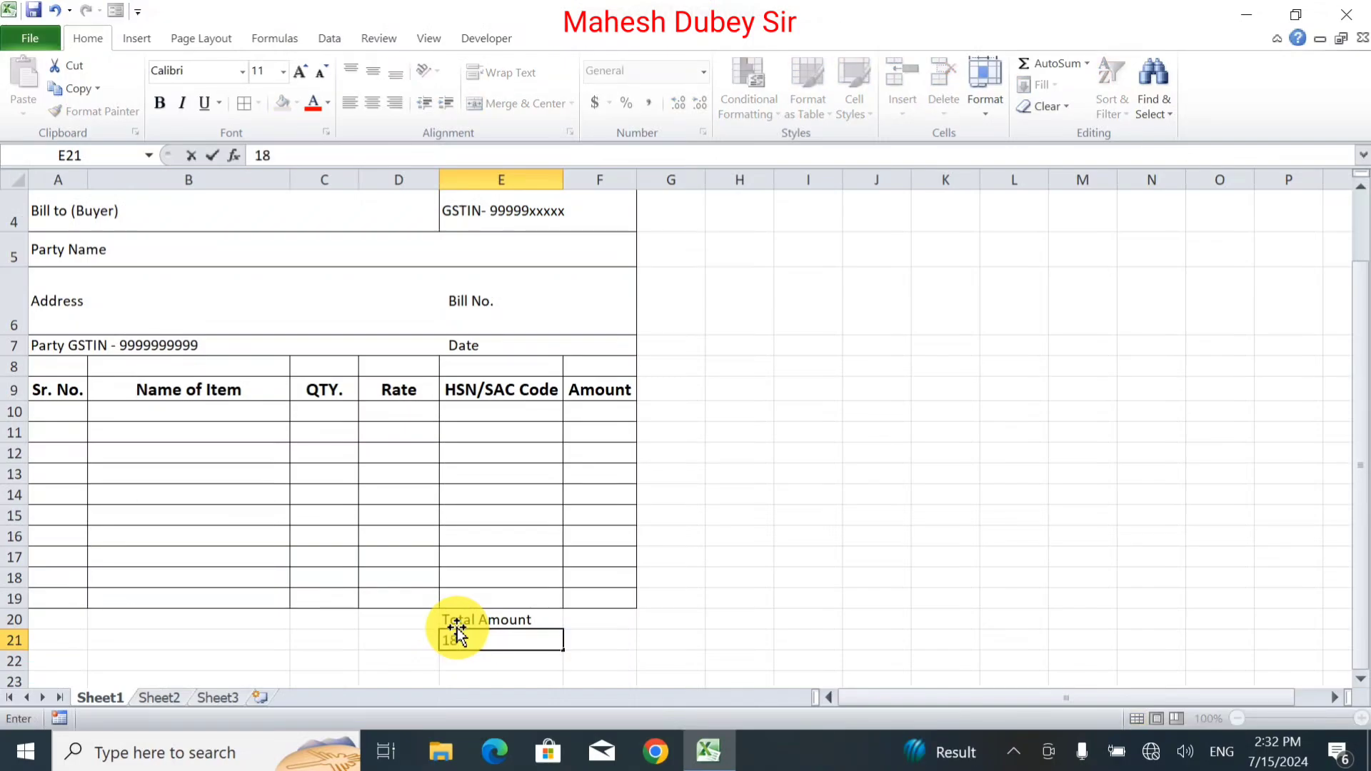
type("%GST")
key("Return")
type("Grand")
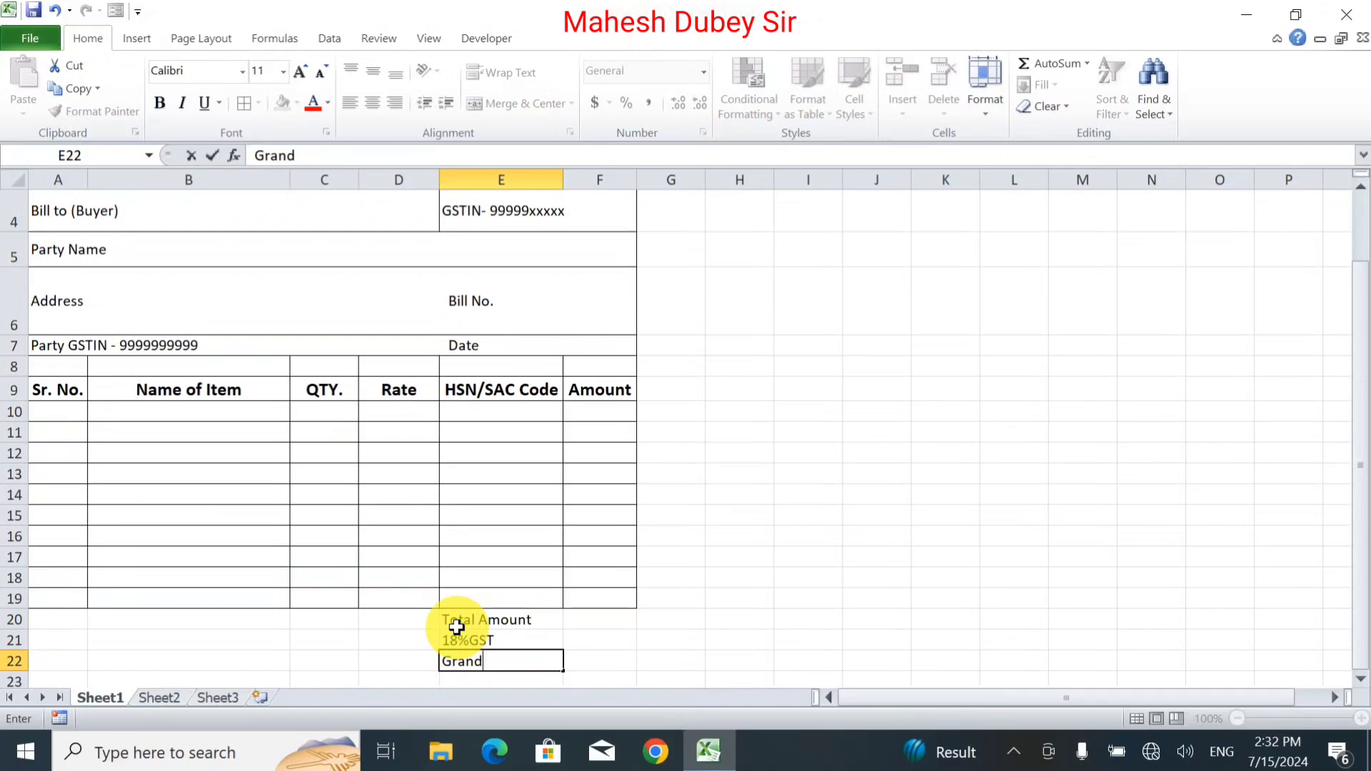
type("Total")
key("Return")
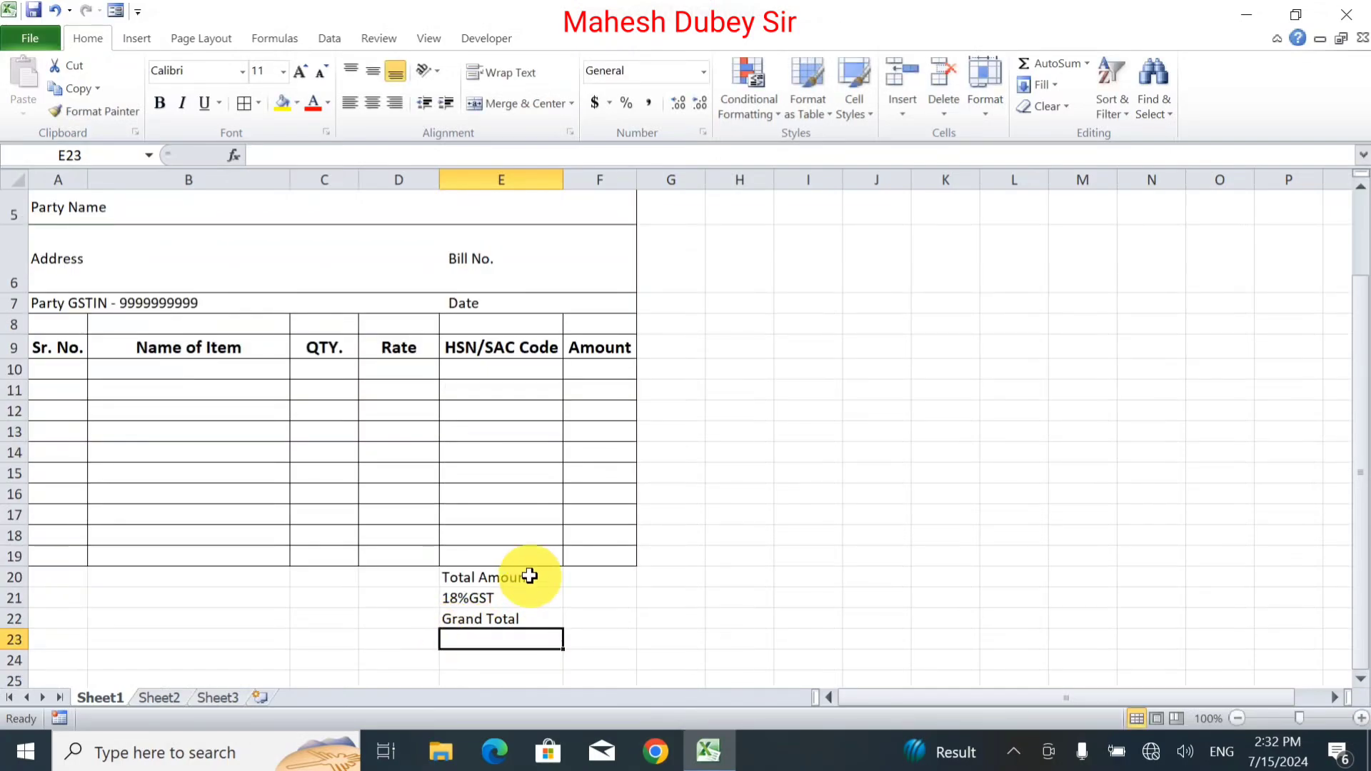
Step: Apply All Borders to the totals block E20:F22
left_click_drag(526, 575, 601, 620)
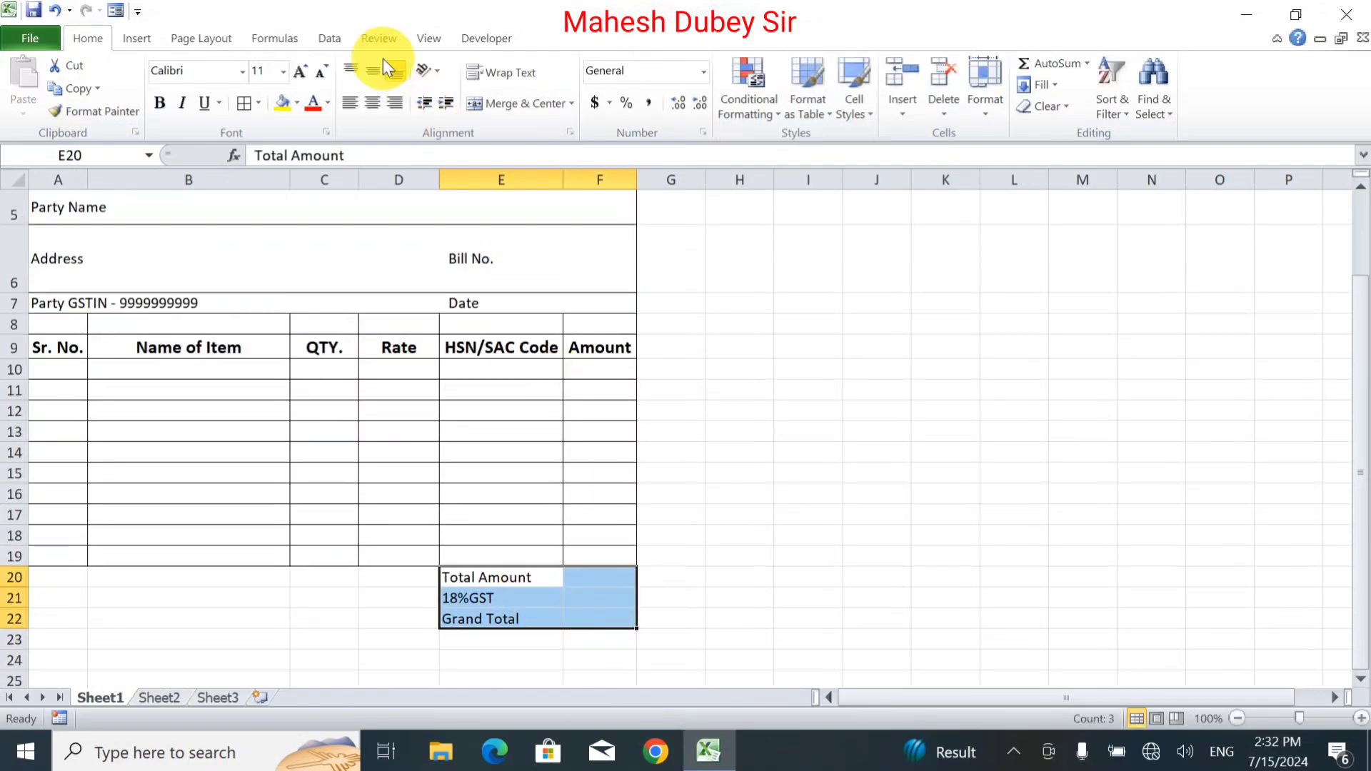
left_click(246, 107)
left_click(551, 638)
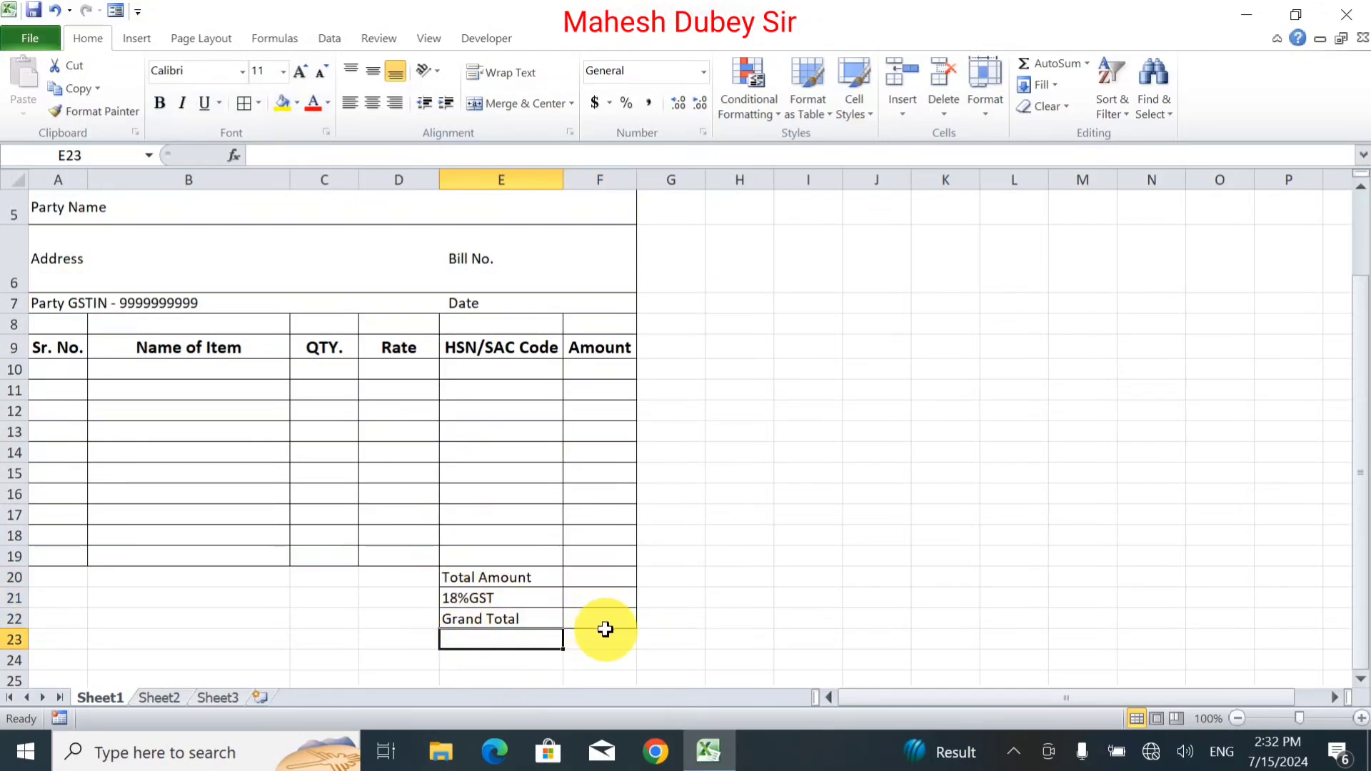
Step: Put a Thick Box Border around the entire invoice, range A1:F22
left_click_drag(613, 628, 7, 159)
left_click(258, 103)
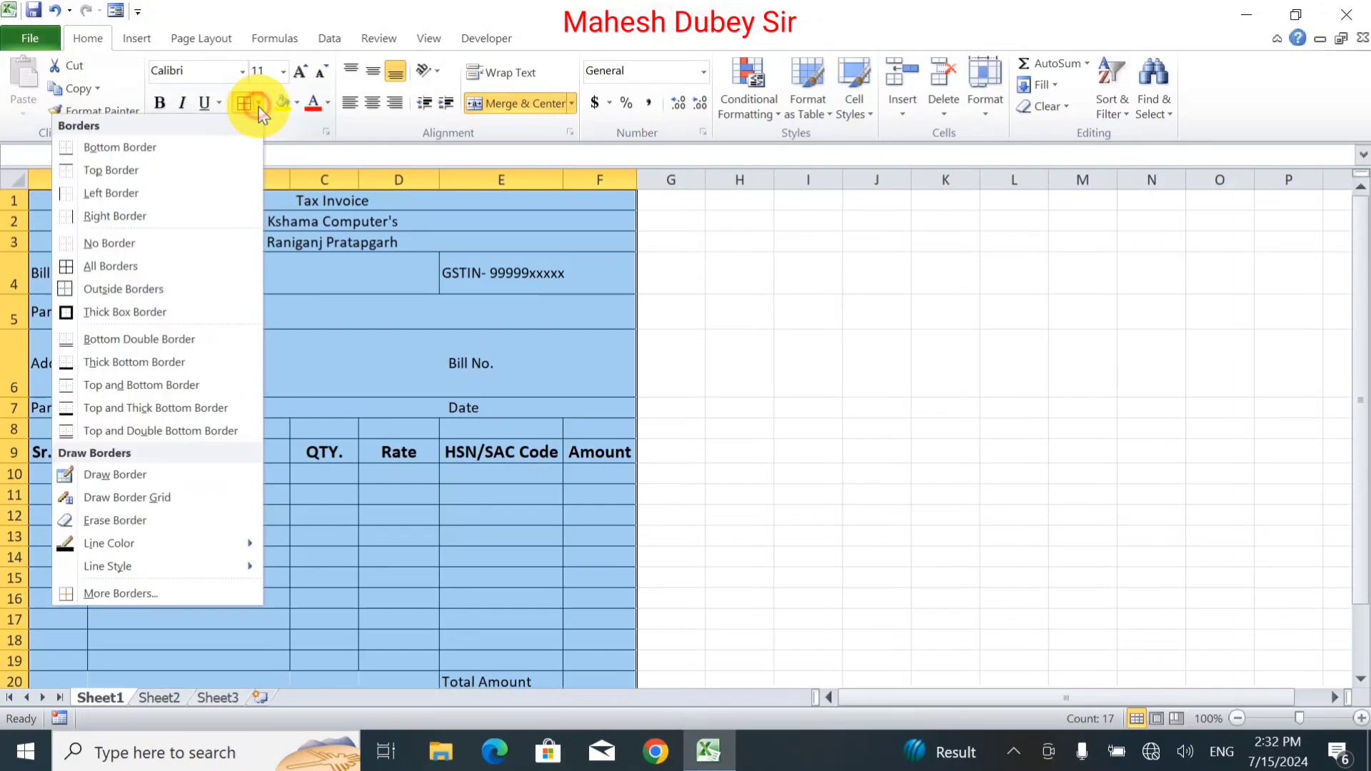
left_click(149, 323)
scroll(480, 444, "down", 3)
left_click(500, 470)
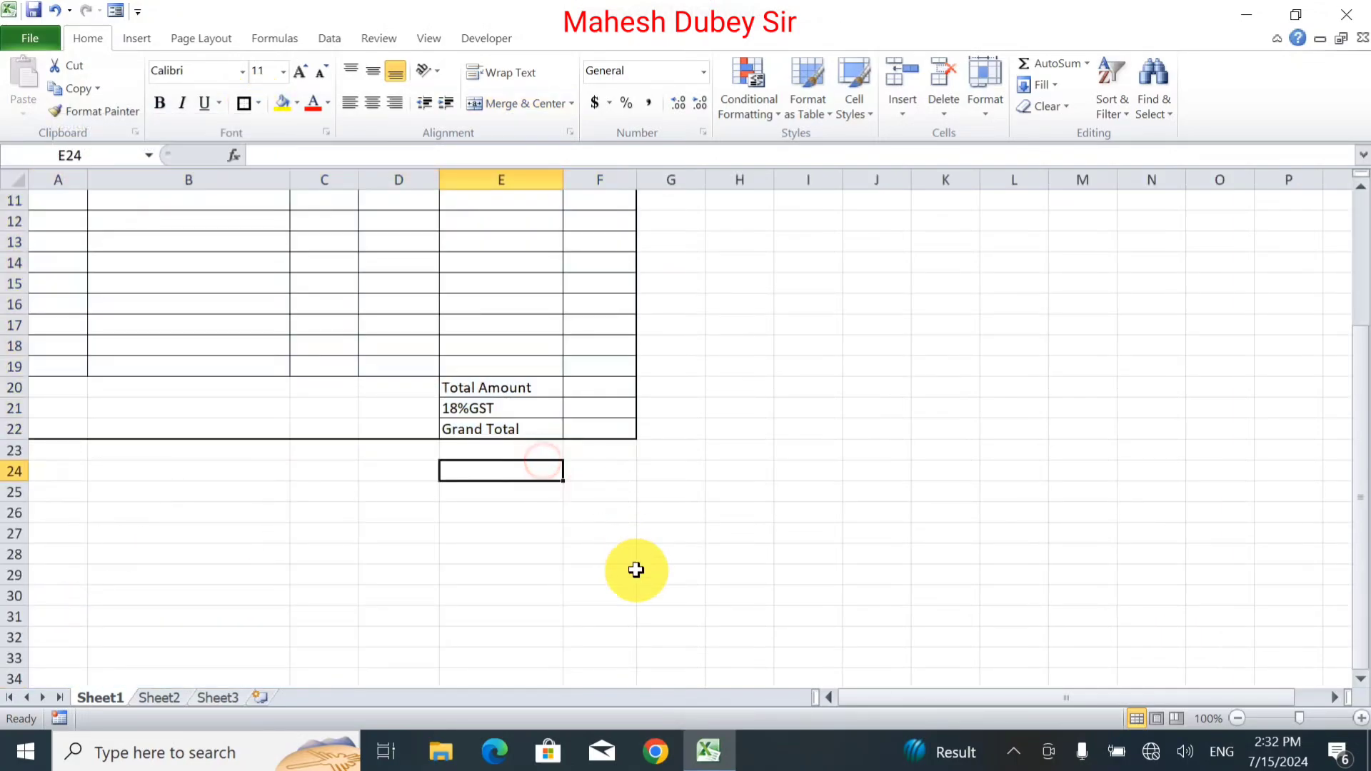
Step: Fill the totals labels in E20:E22 and the item table headers in A9:F9 with light grey
scroll(646, 425, "up", 2)
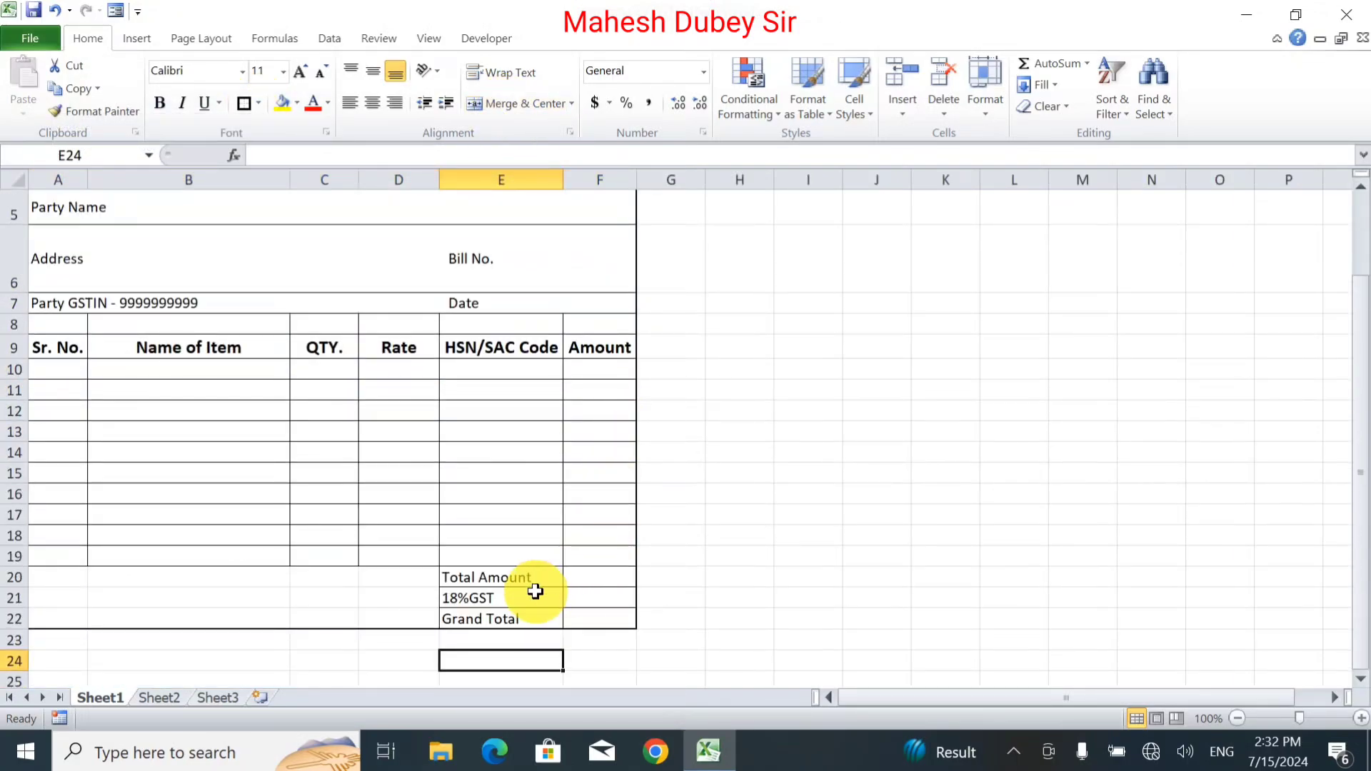
left_click_drag(527, 577, 527, 612)
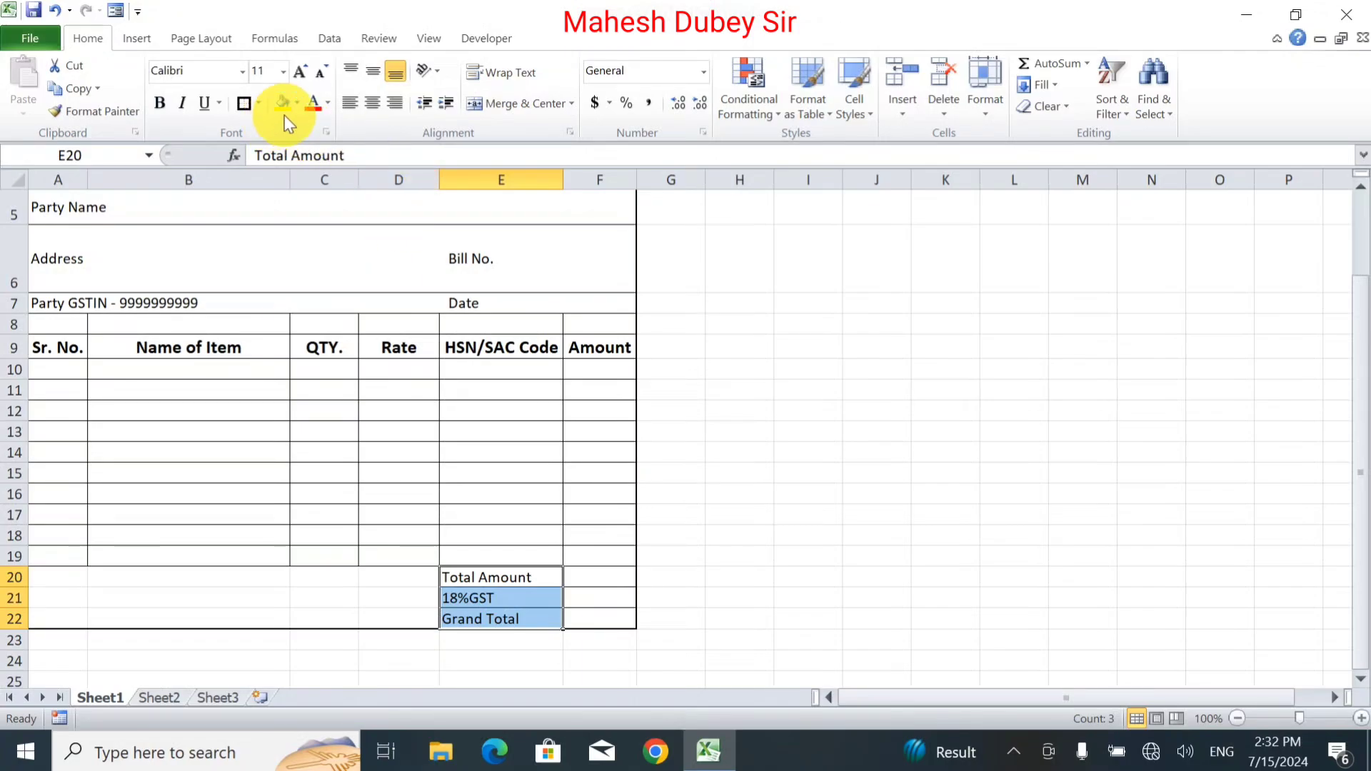
left_click(297, 101)
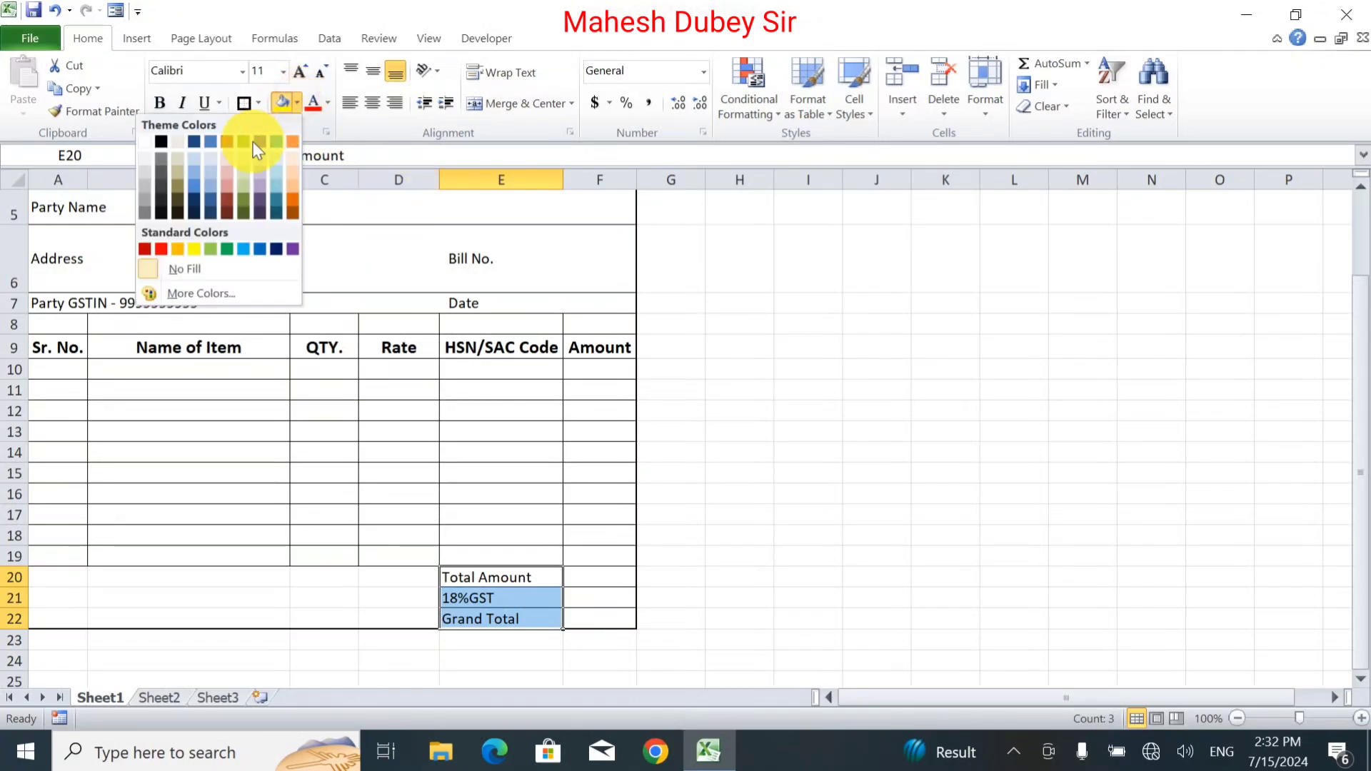
left_click(145, 167)
mouse_move(52, 346)
left_mouse_down()
mouse_move(571, 338)
mouse_move(591, 350)
left_mouse_up()
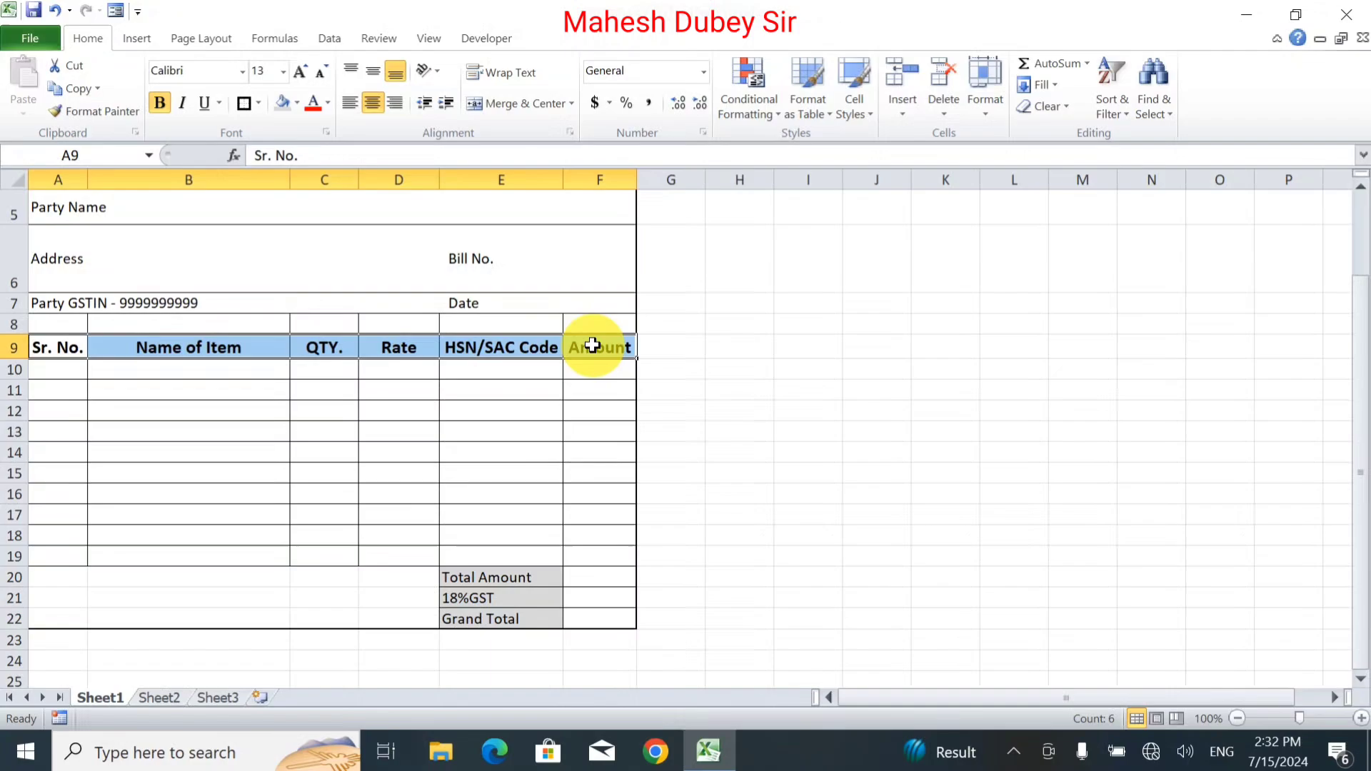
left_click(282, 103)
left_click(318, 413)
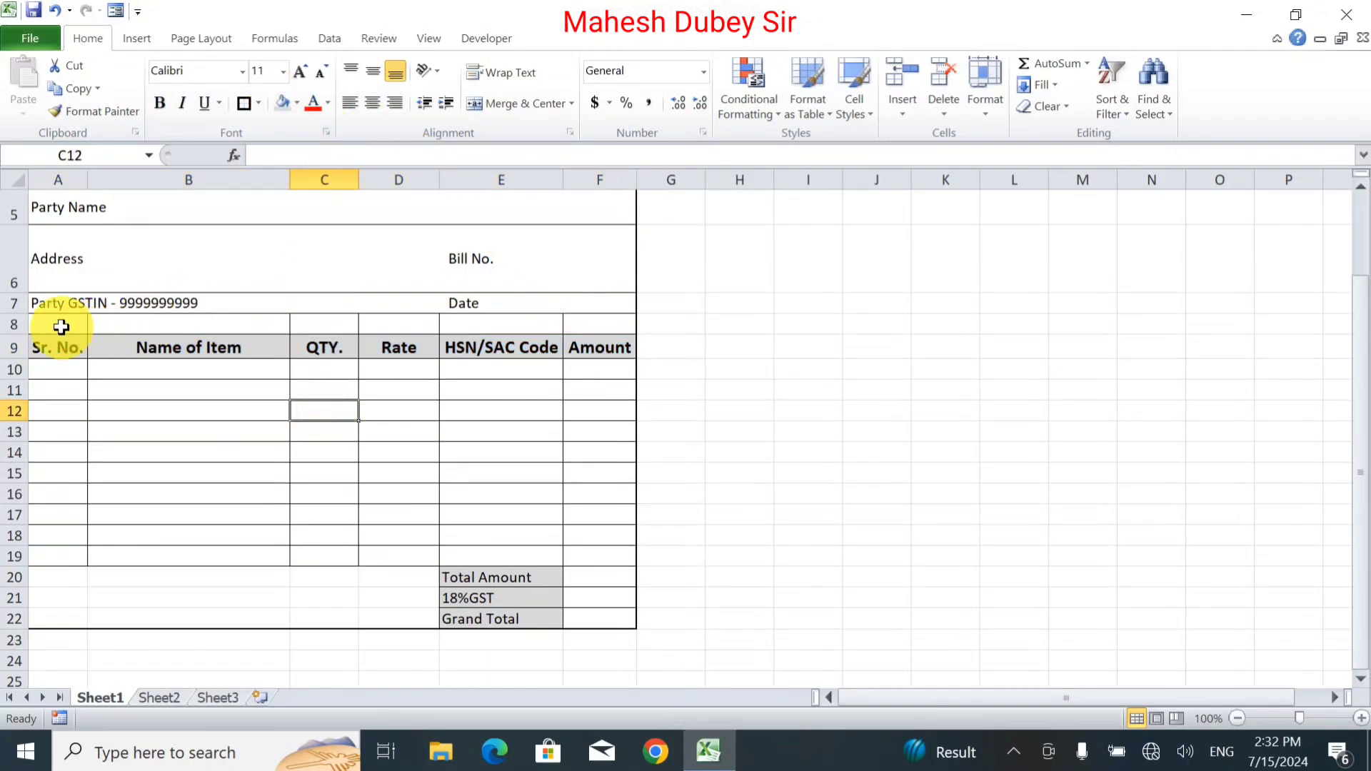
Step: Delete the empty row 8 between the Party GSTIN row and the item table headers
left_click(14, 325)
right_click(14, 325)
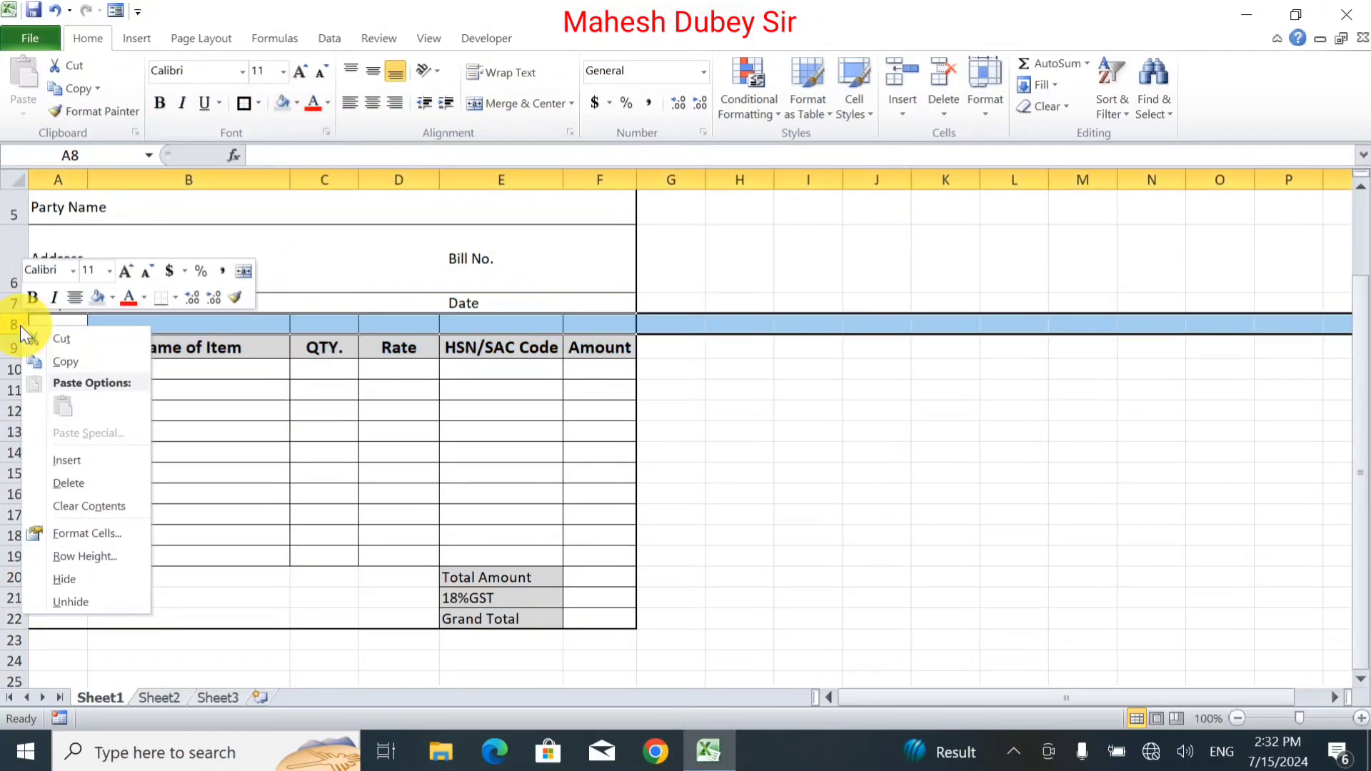
left_click(70, 483)
left_click(236, 456)
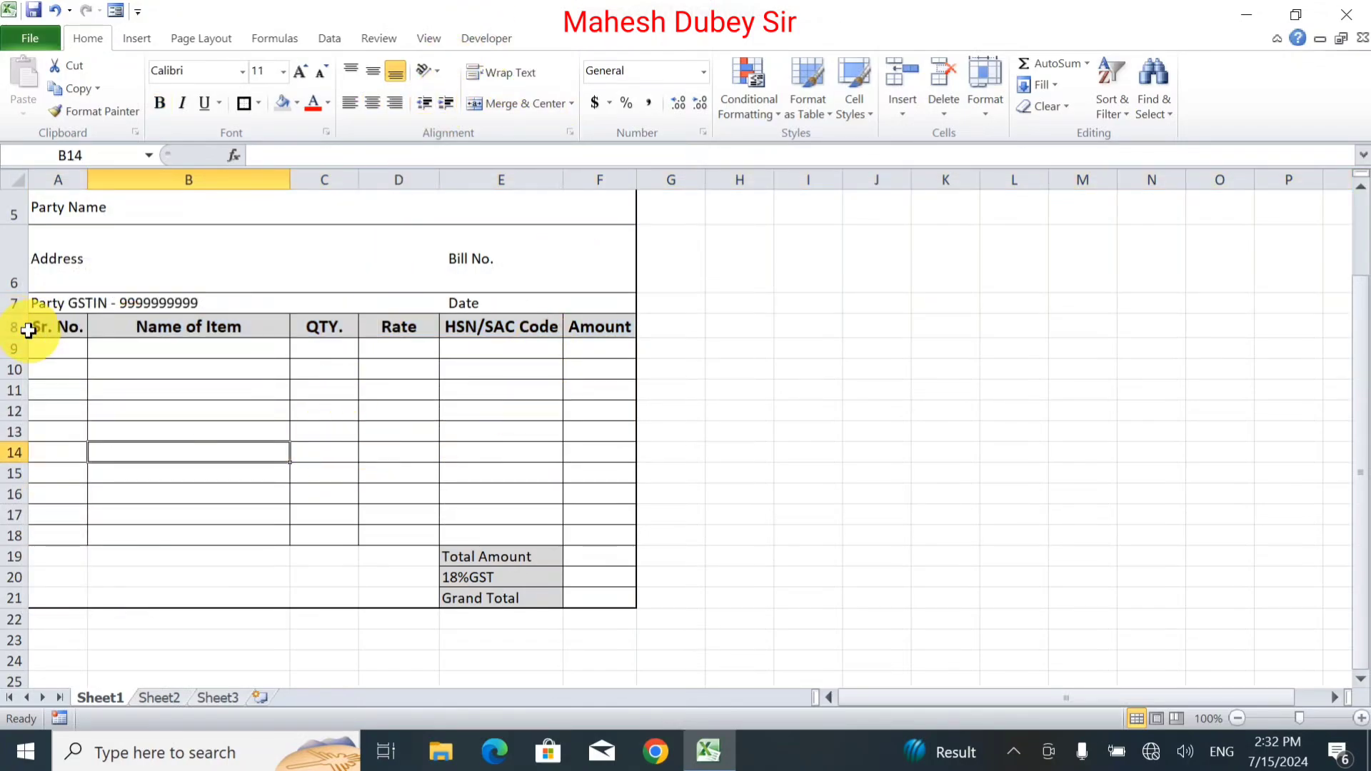
left_click(208, 387)
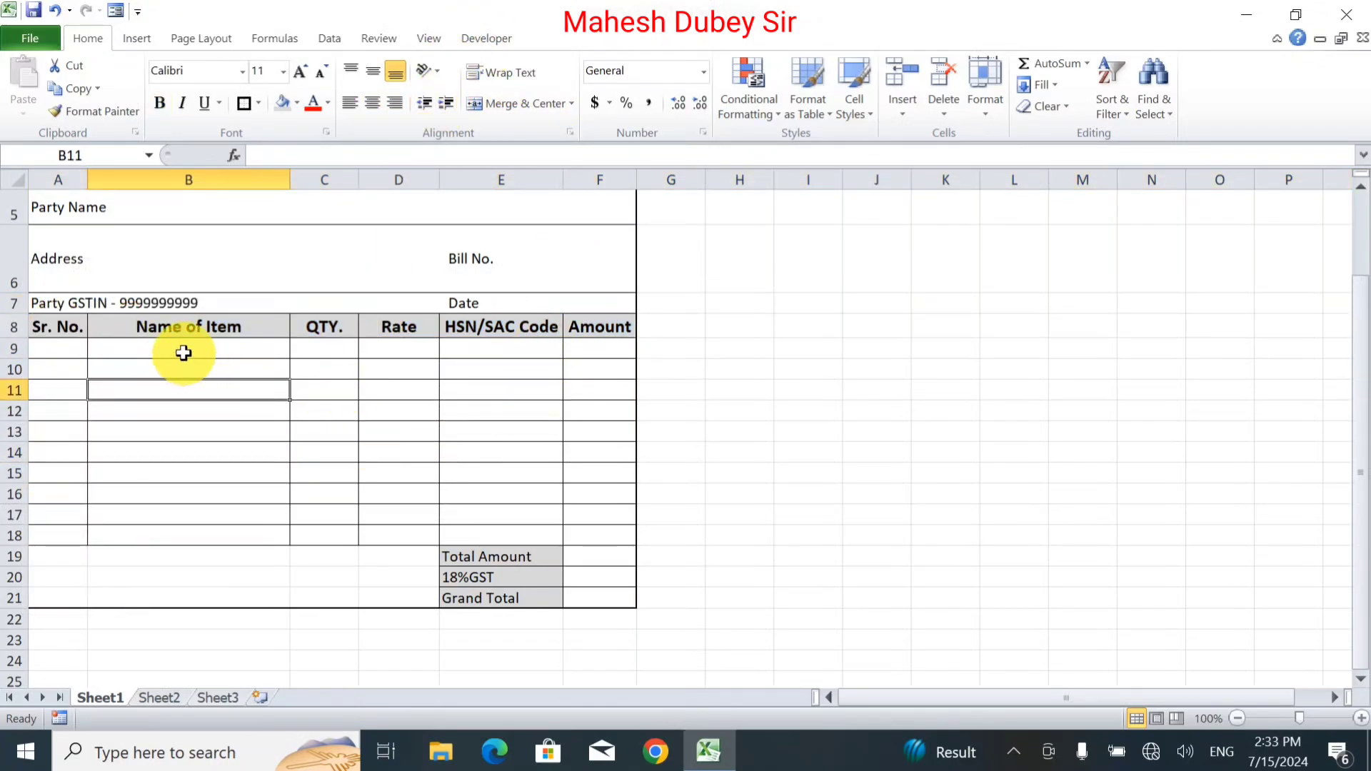
Step: Enter serial numbers 1 and 2 in A9 and A10 and center them horizontally
left_click(66, 347)
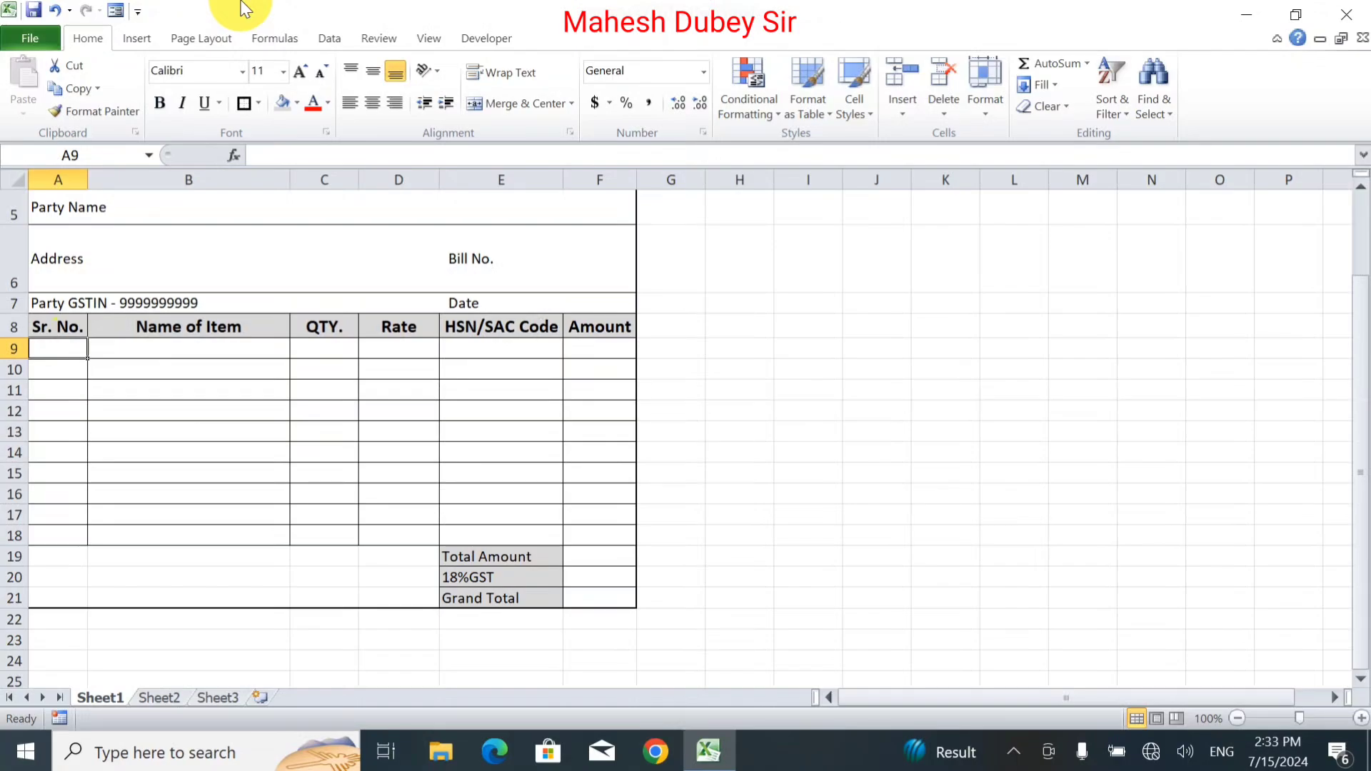
type("1")
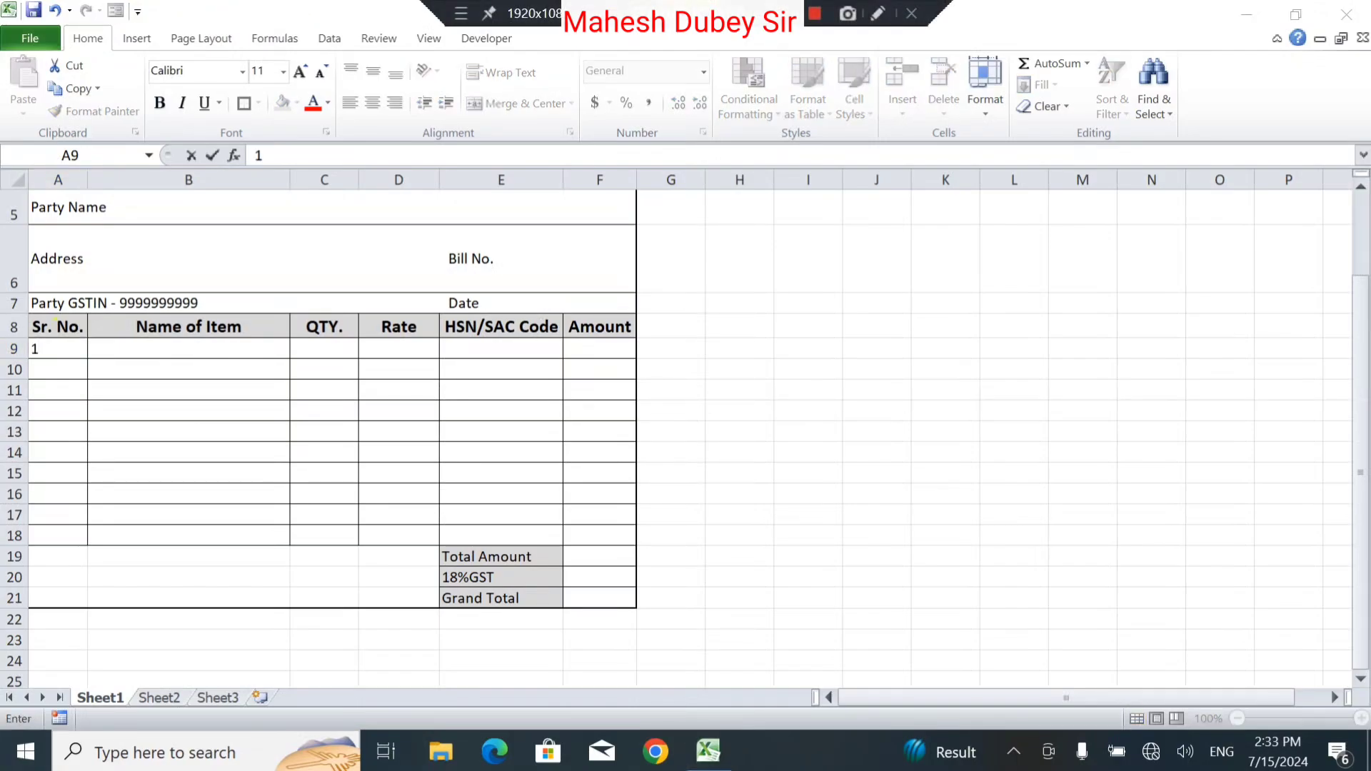
key("Return")
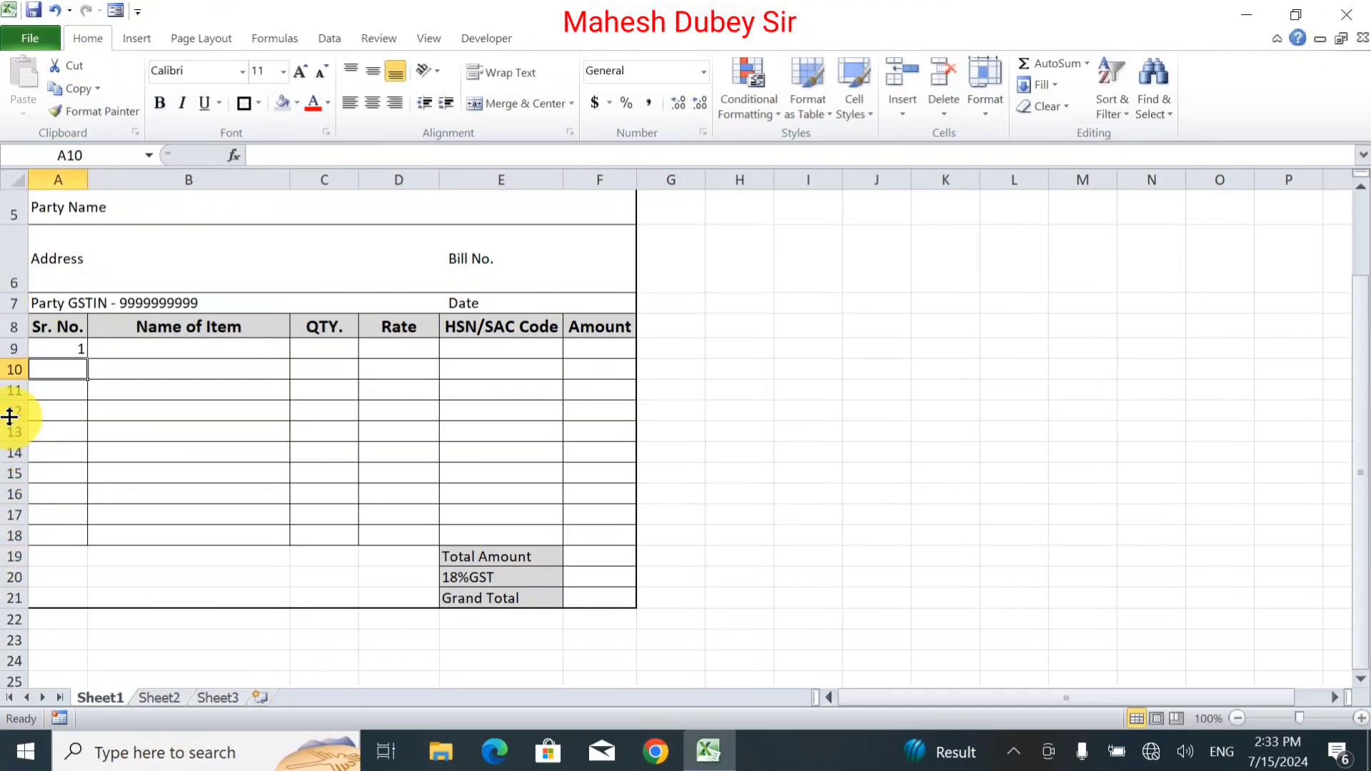
type("2")
key("Return")
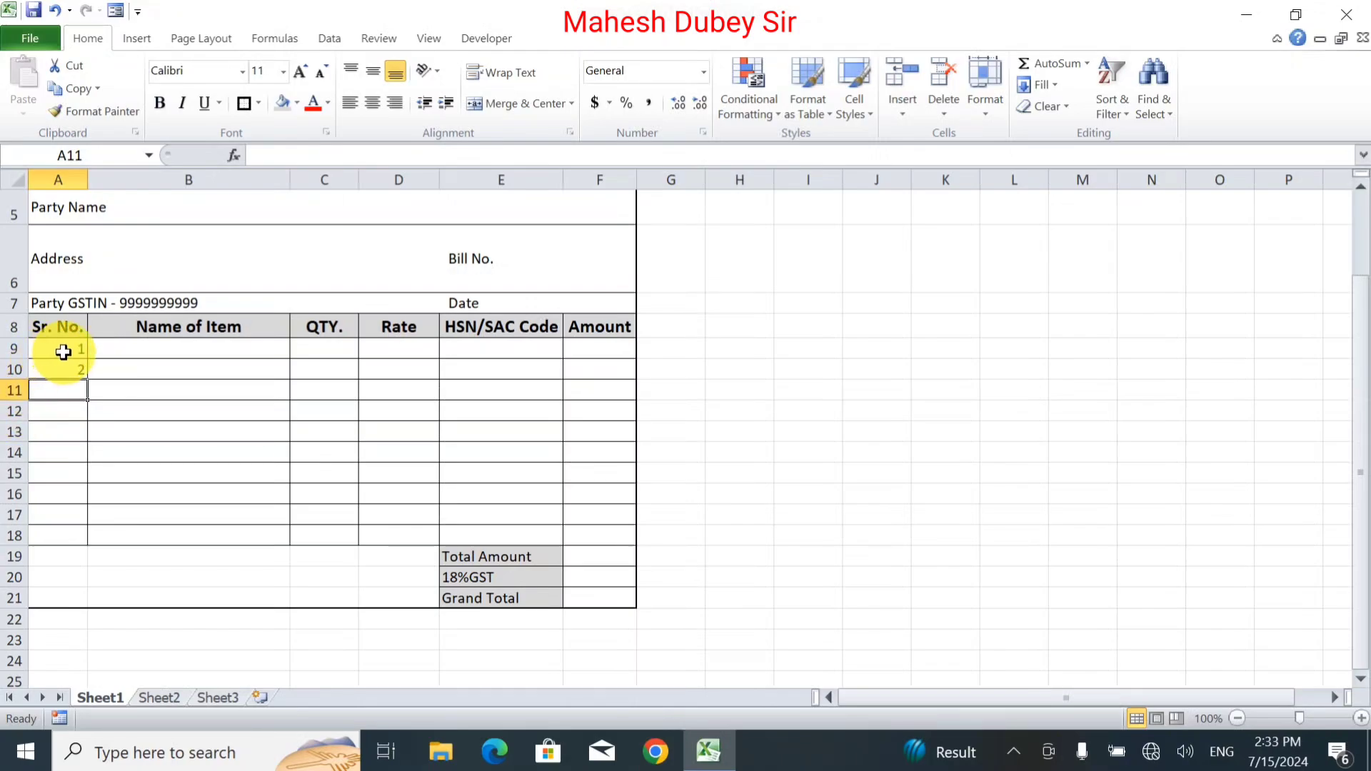
left_click_drag(72, 350, 77, 367)
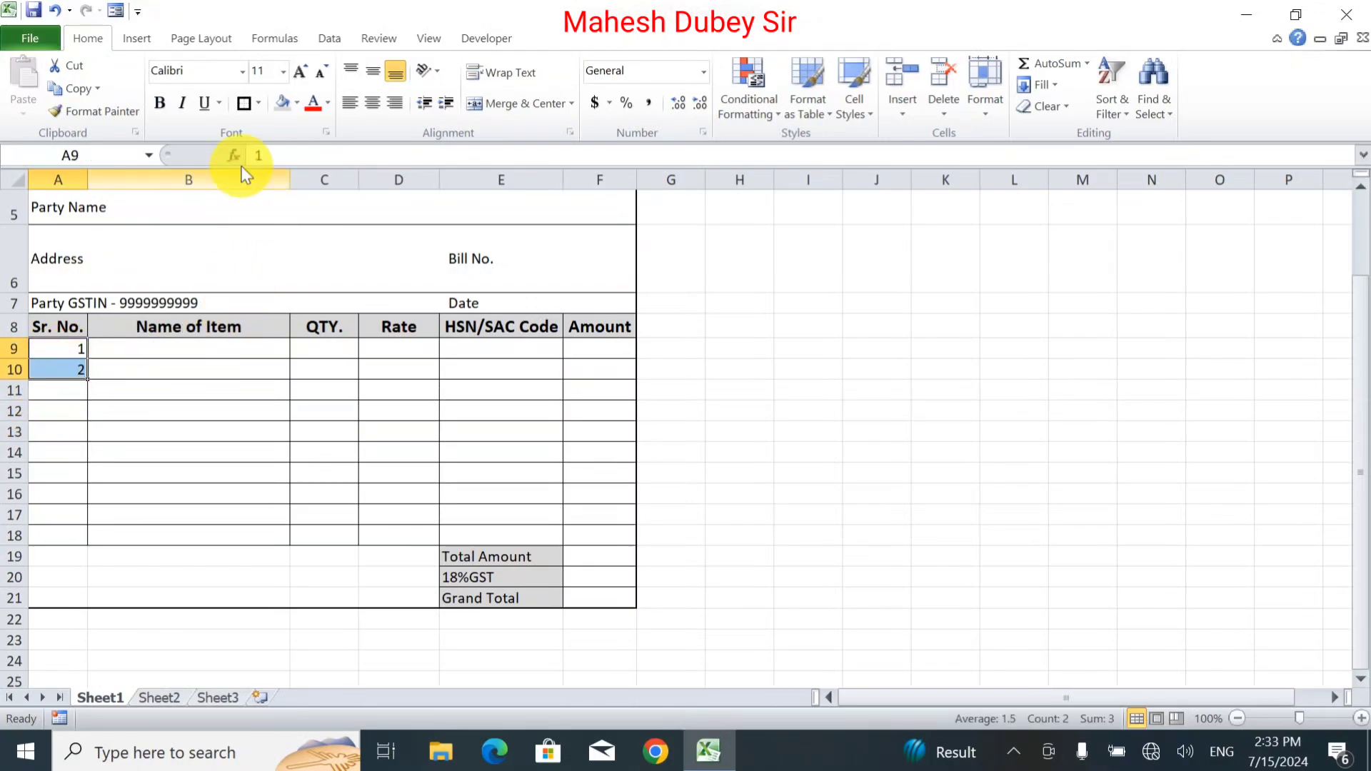
left_click(351, 103)
left_click(371, 103)
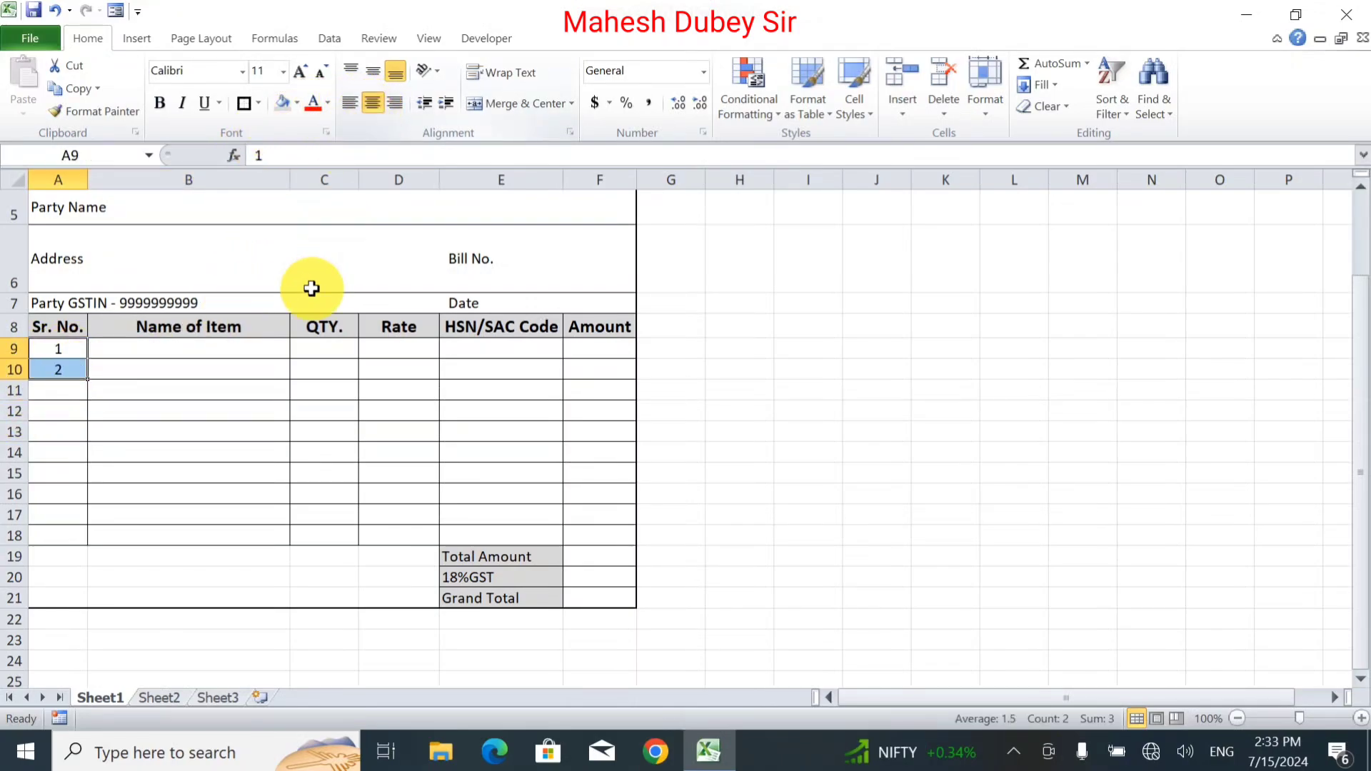
Step: Enter Laptop as the first item in B9 with a quantity of 1 in C9
left_click(192, 349)
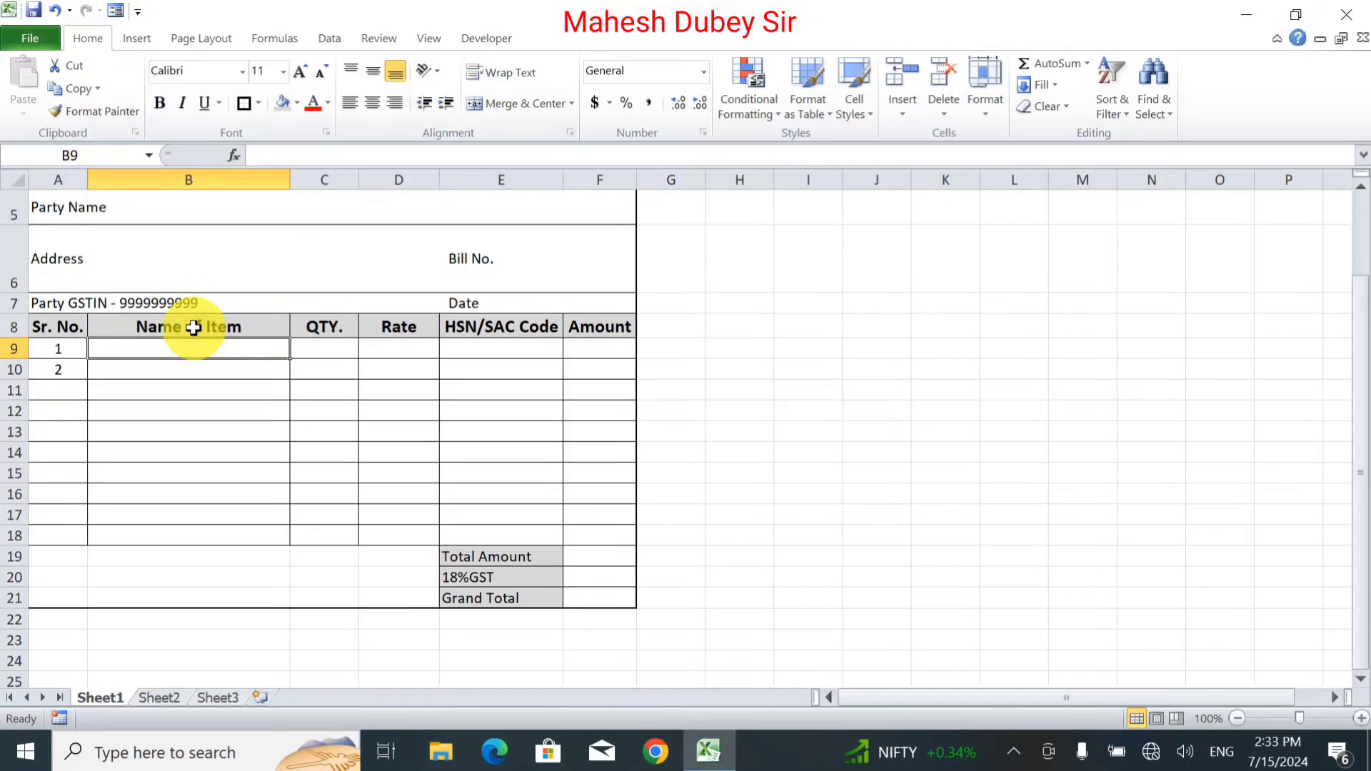
type("L")
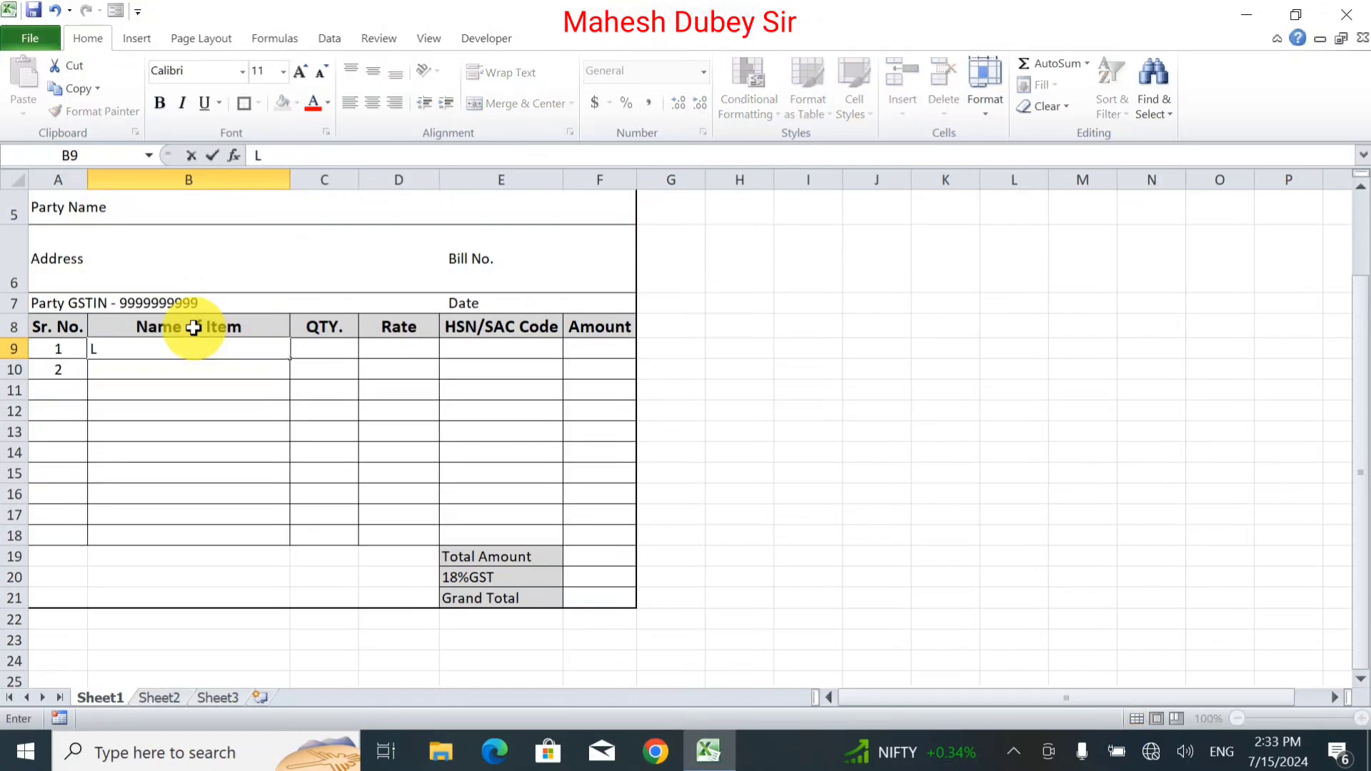
type("aptop")
key("Tab")
type("1")
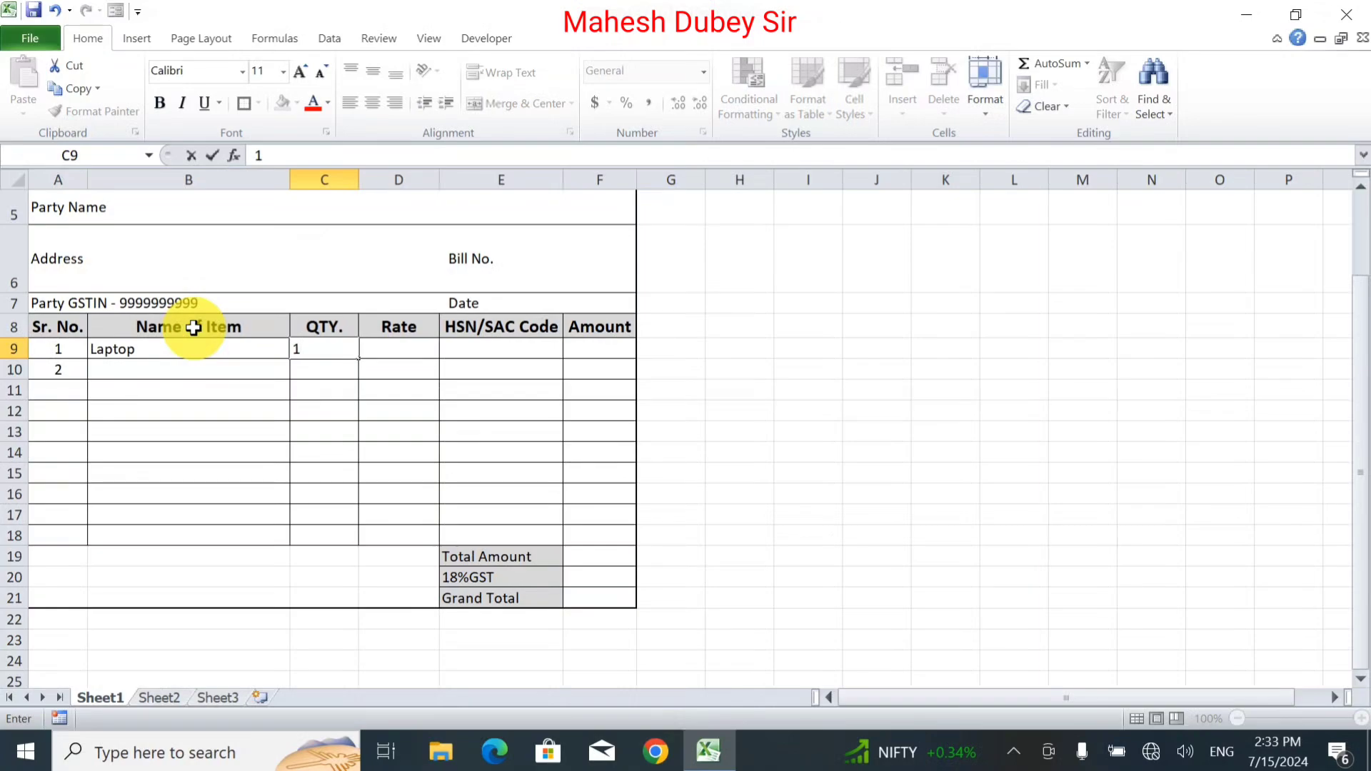
double_click(184, 350)
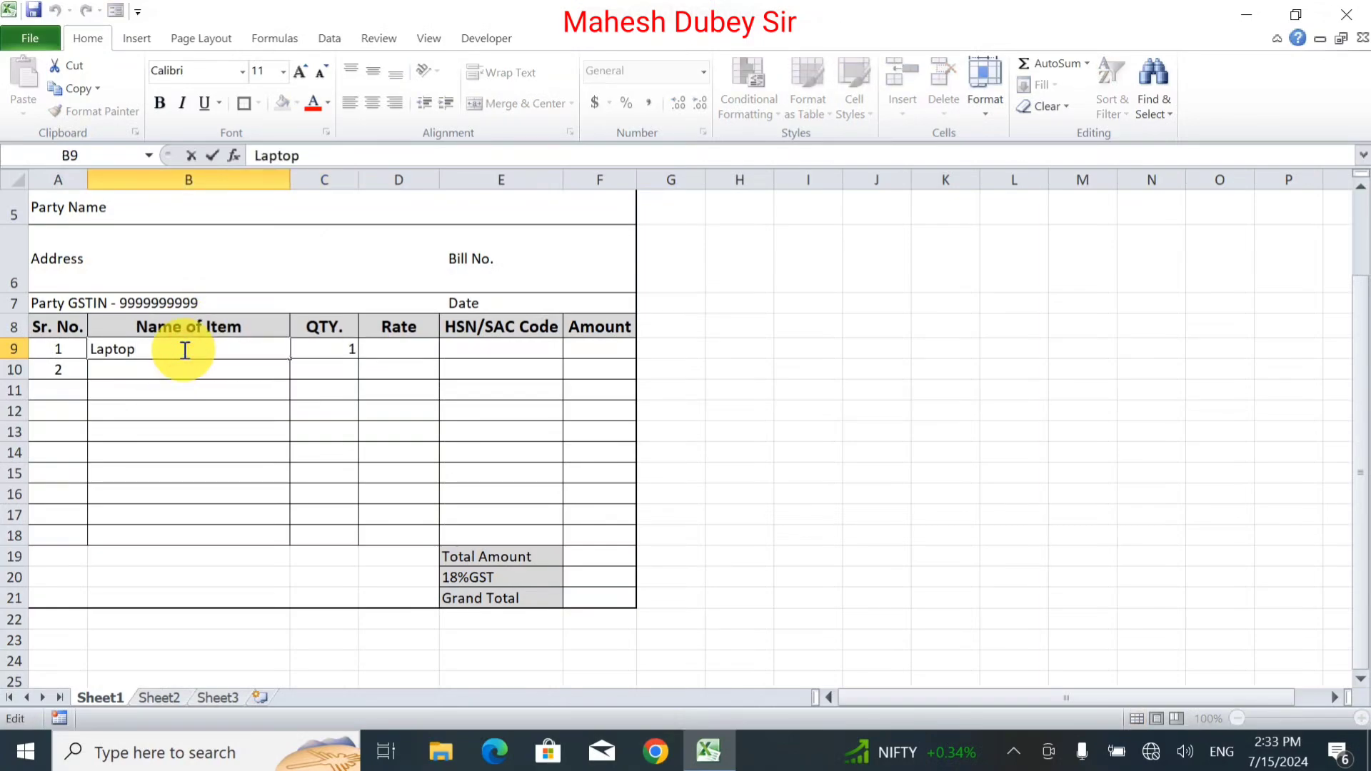
left_click(307, 352)
Step: Enter the laptop's rate 40000 in D9 and its HSN/SAC code 08898 in E9
left_click(407, 353)
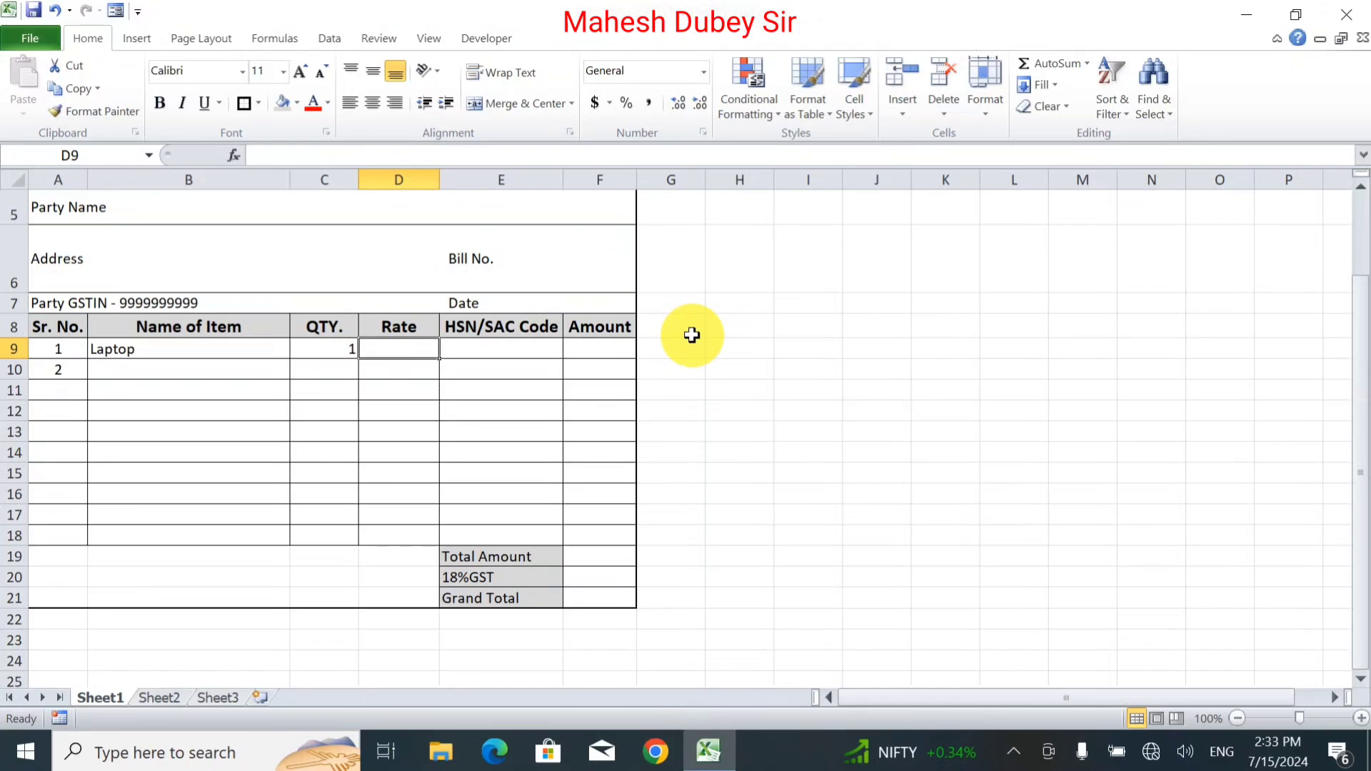
type("3")
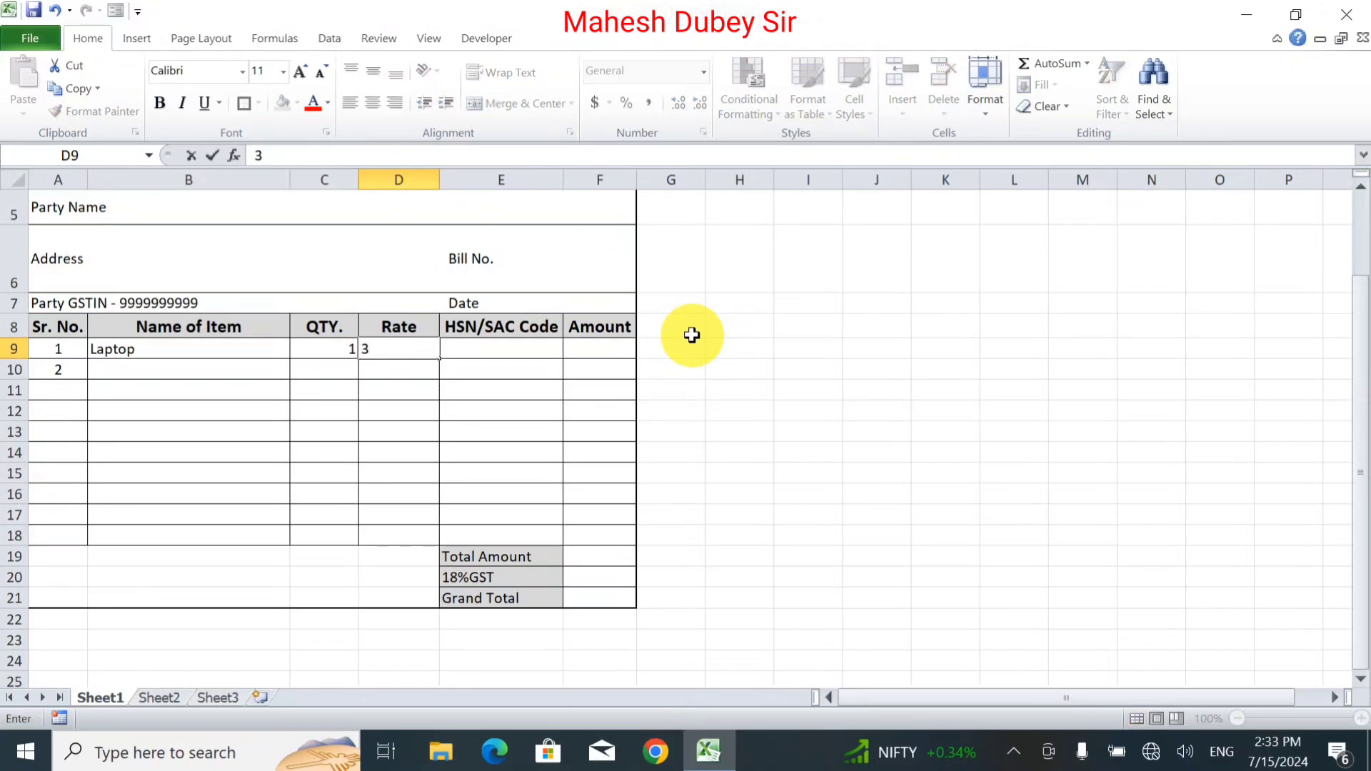
key("BackSpace")
type("40000")
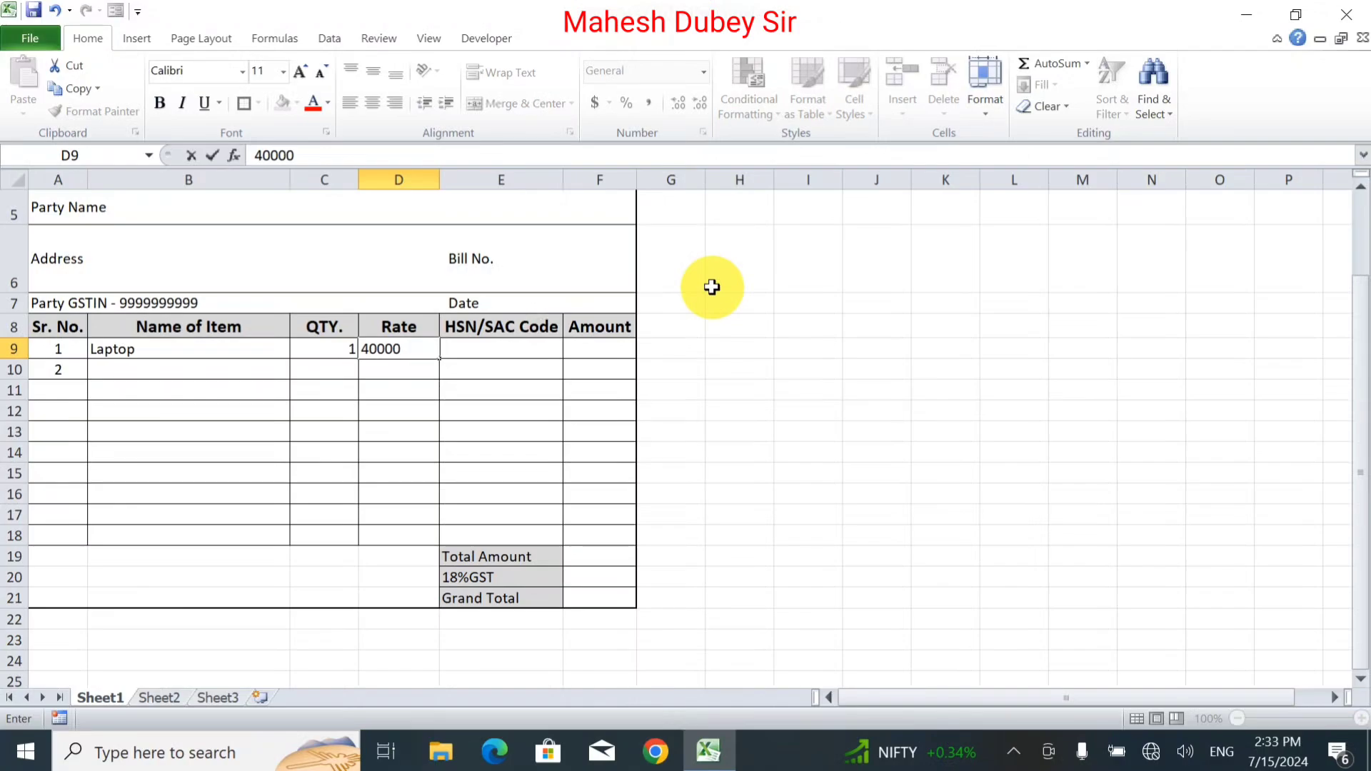
key("Tab")
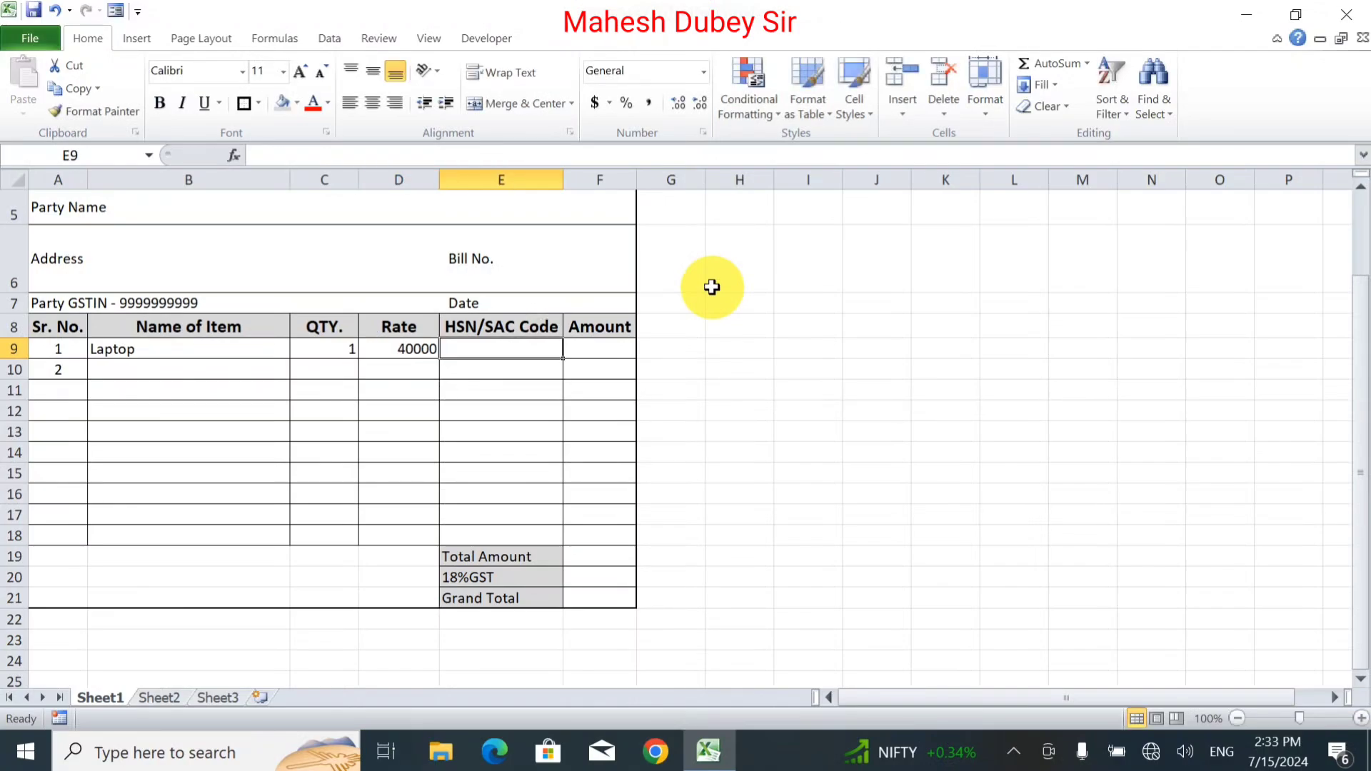
type("08898")
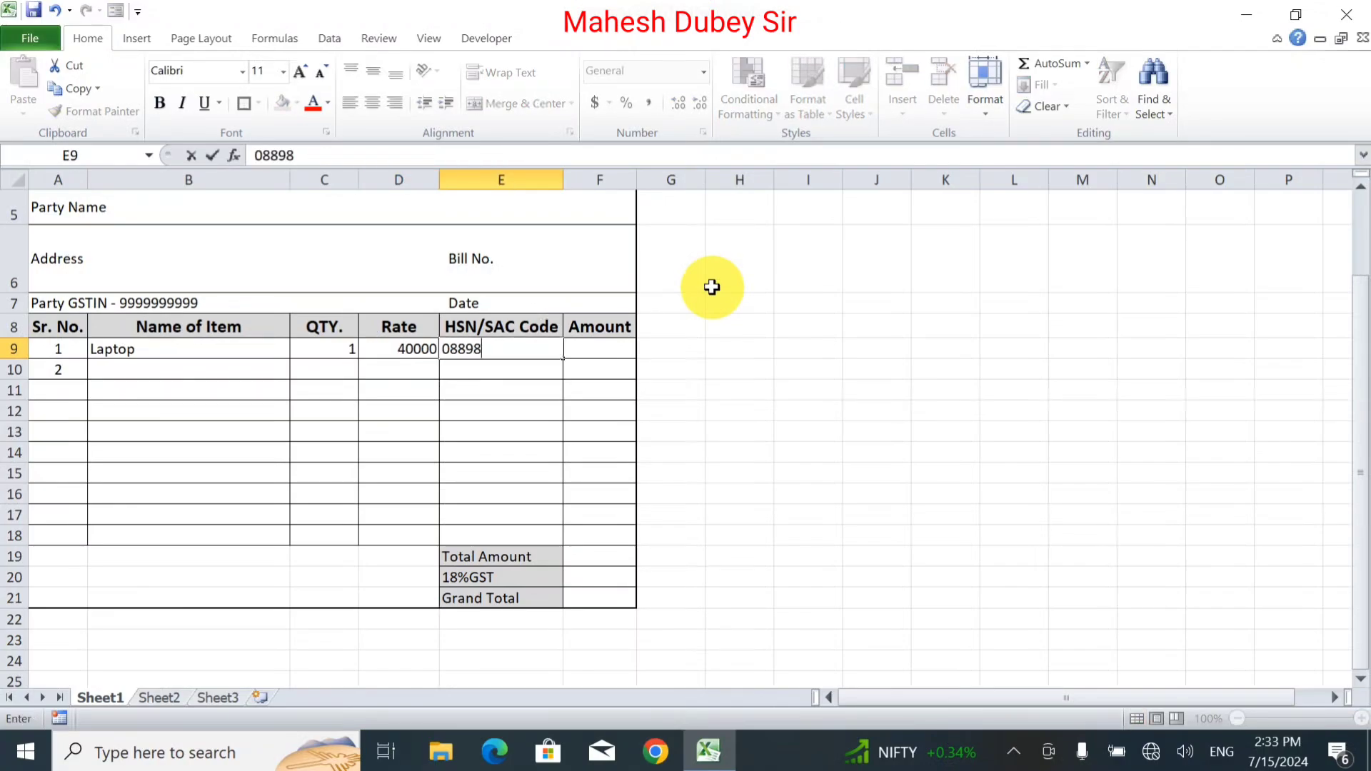
key("Tab")
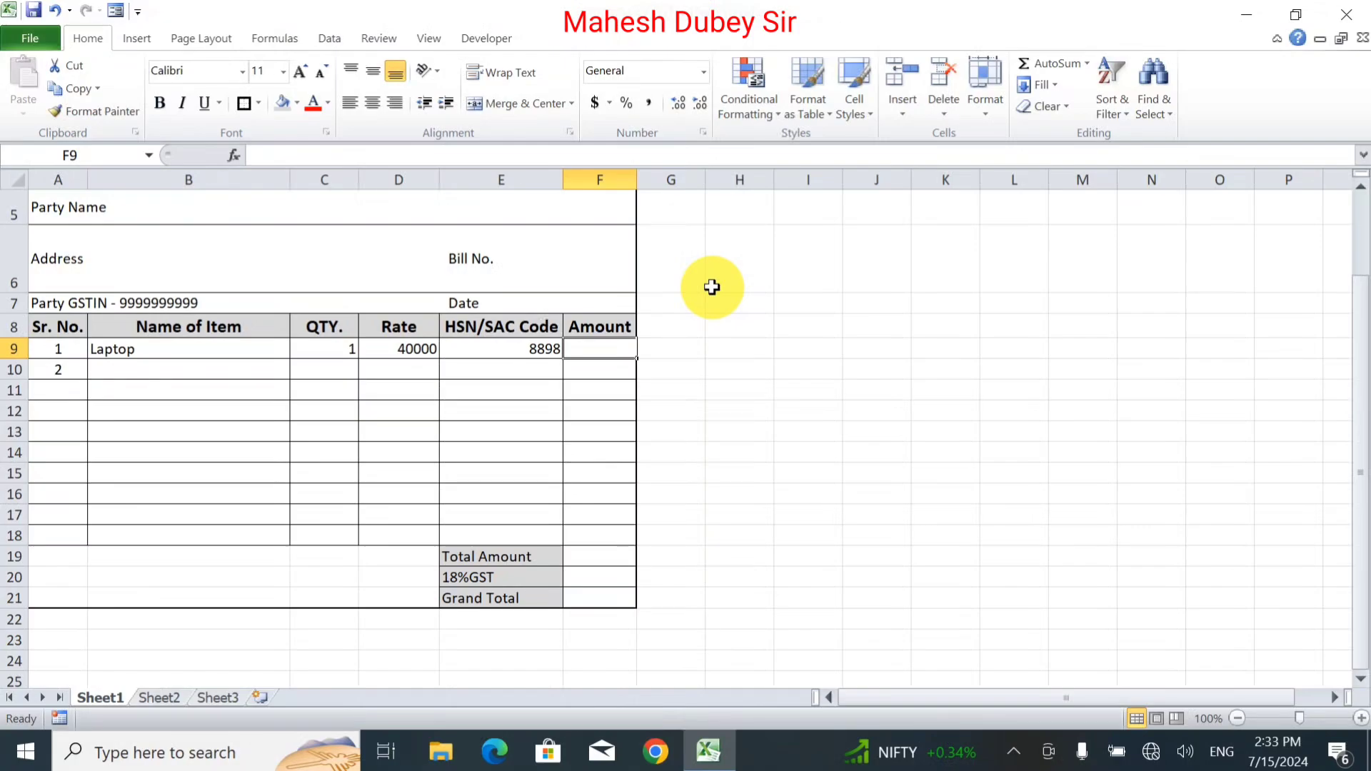
Step: Calculate the laptop's amount in F9 as quantity times rate with the formula =C9*D9
type("=")
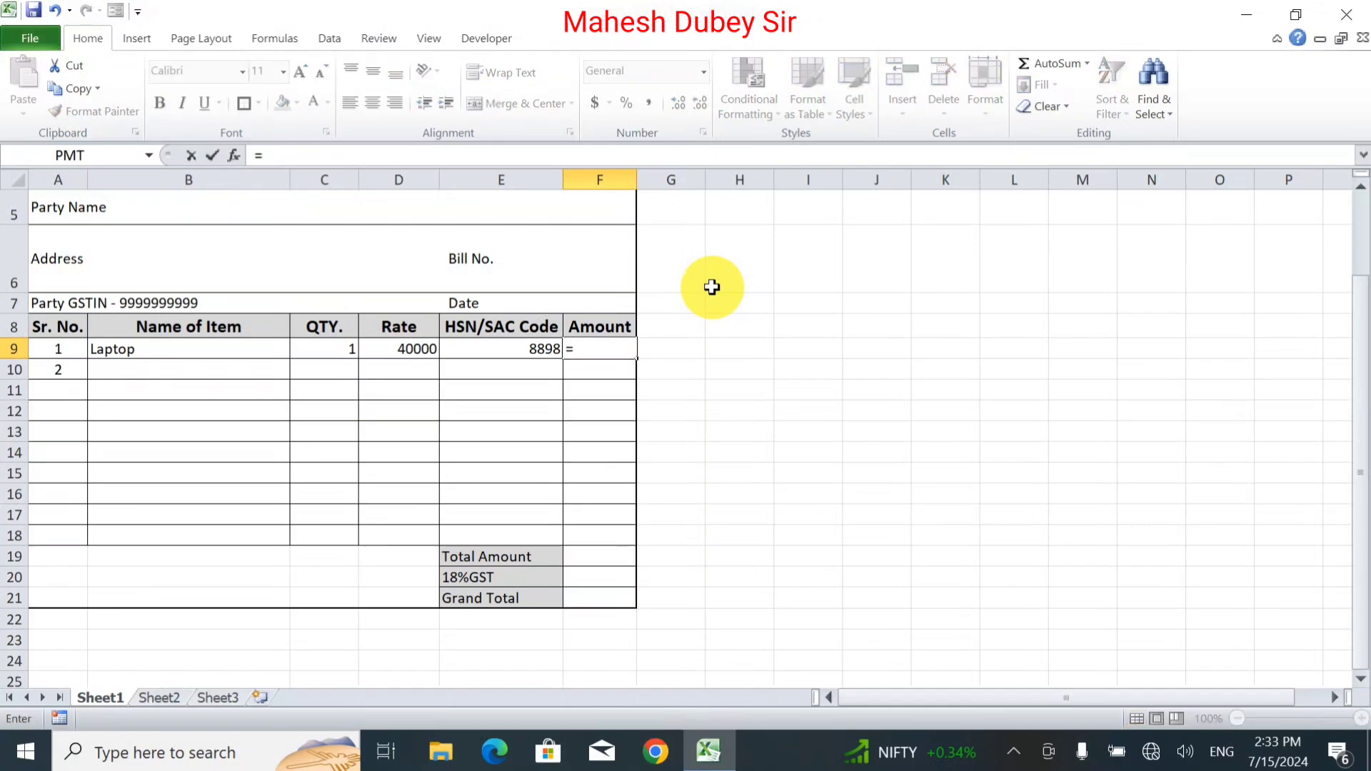
left_click(341, 350)
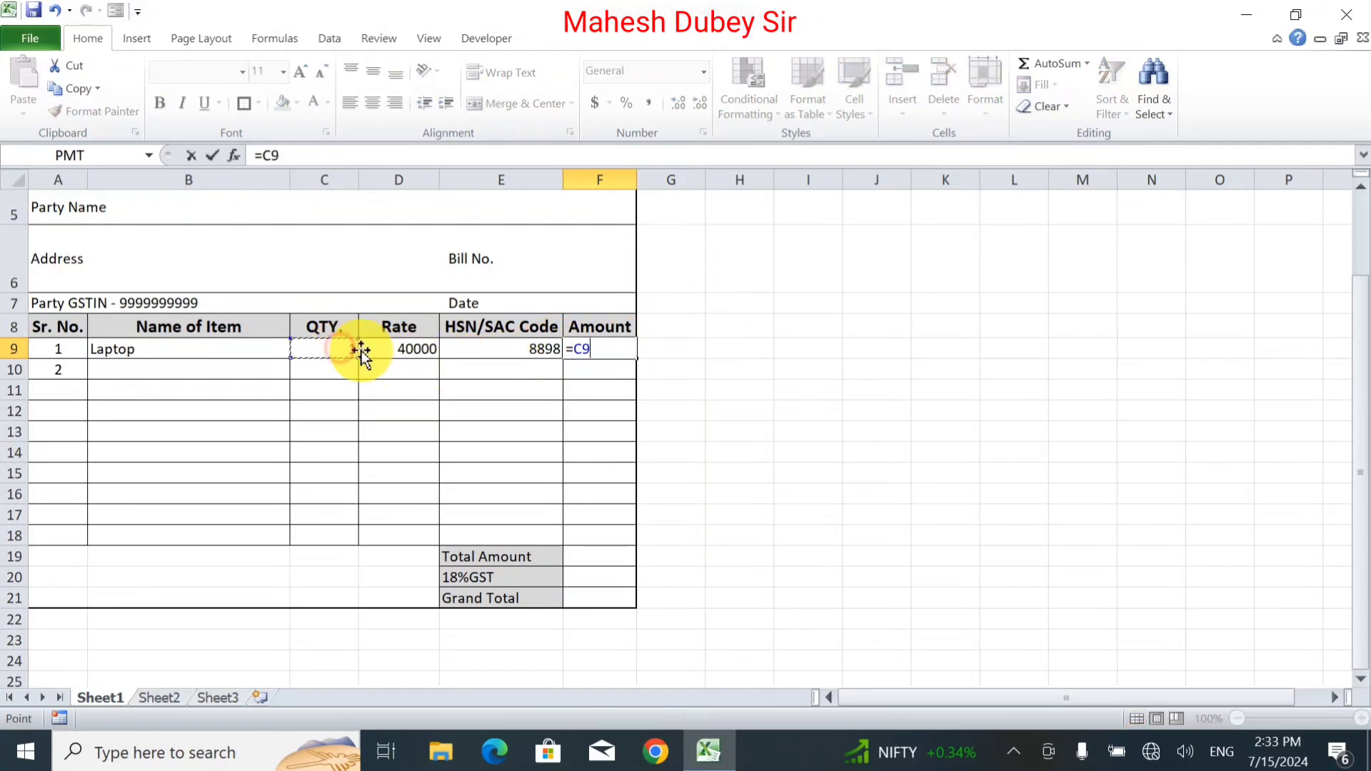
type("*")
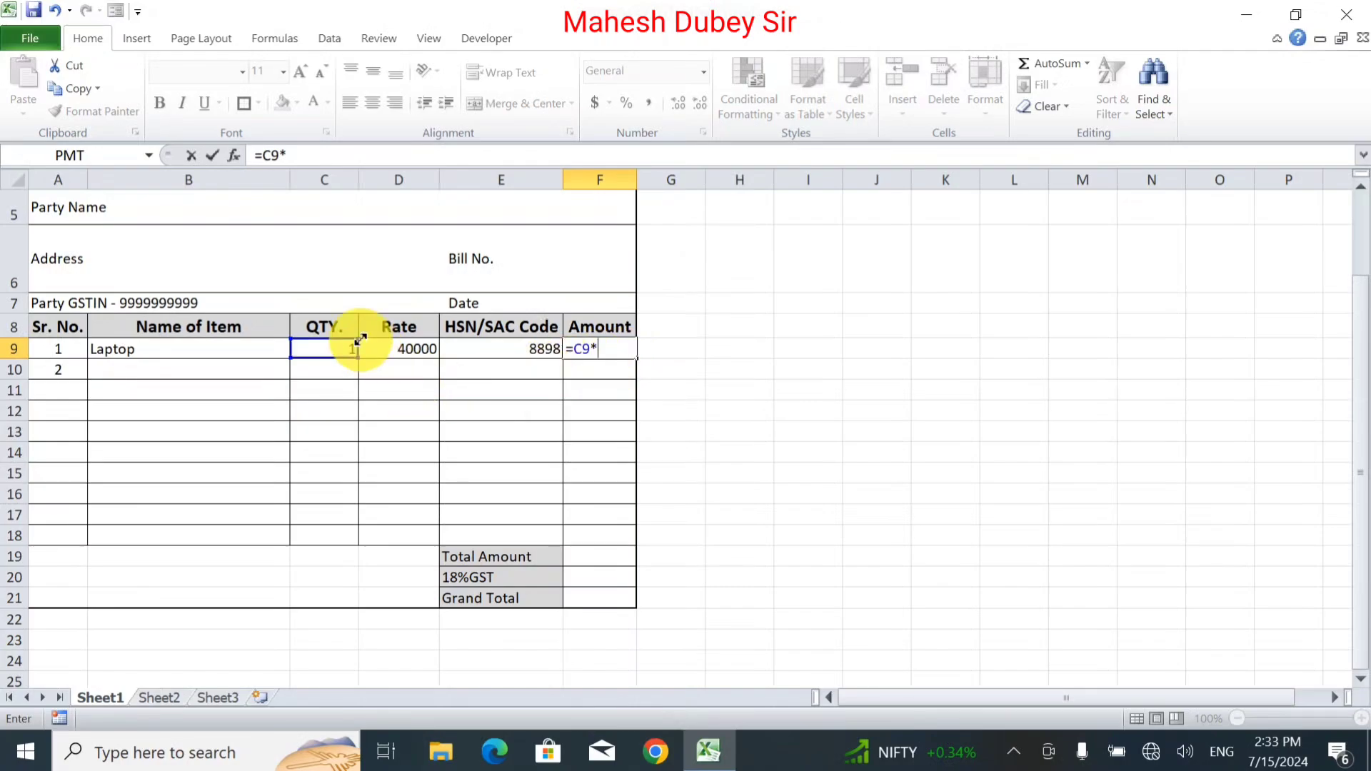
left_click(382, 349)
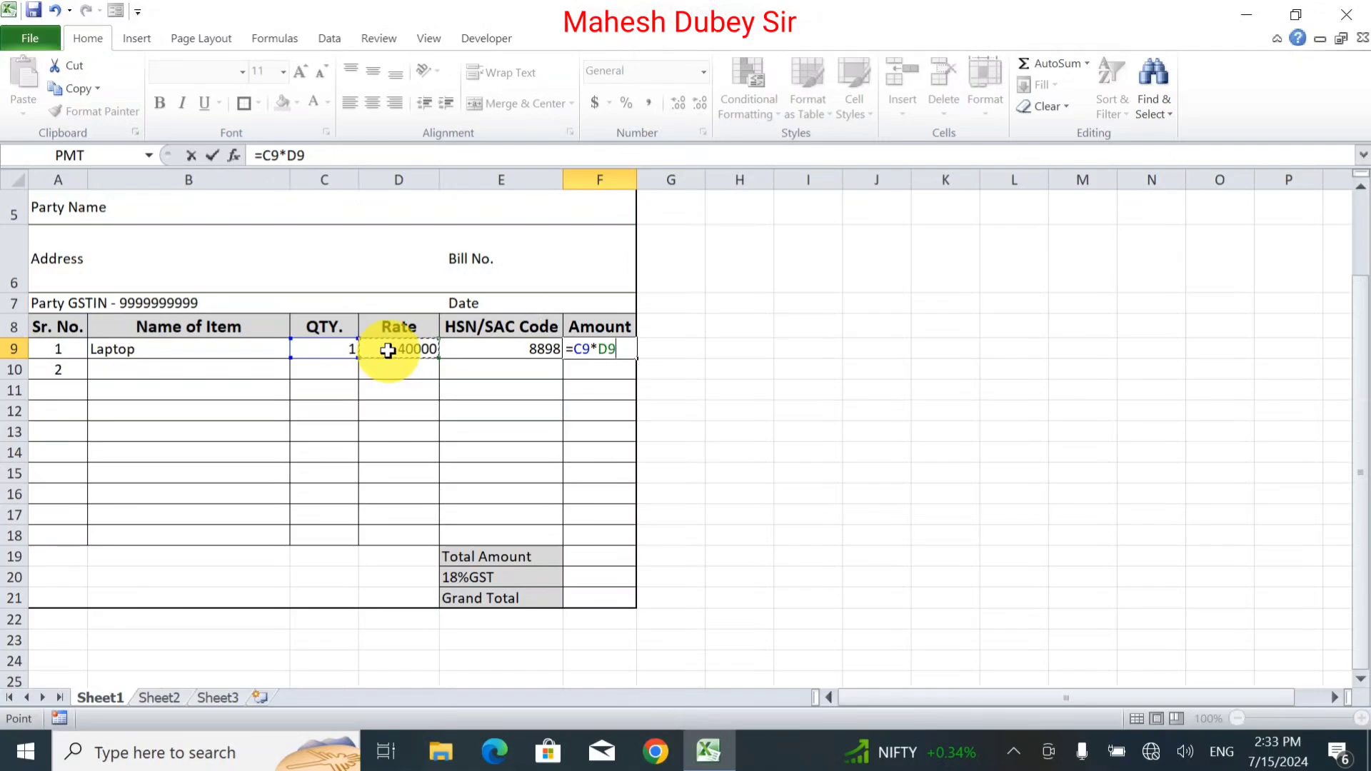
key("Return")
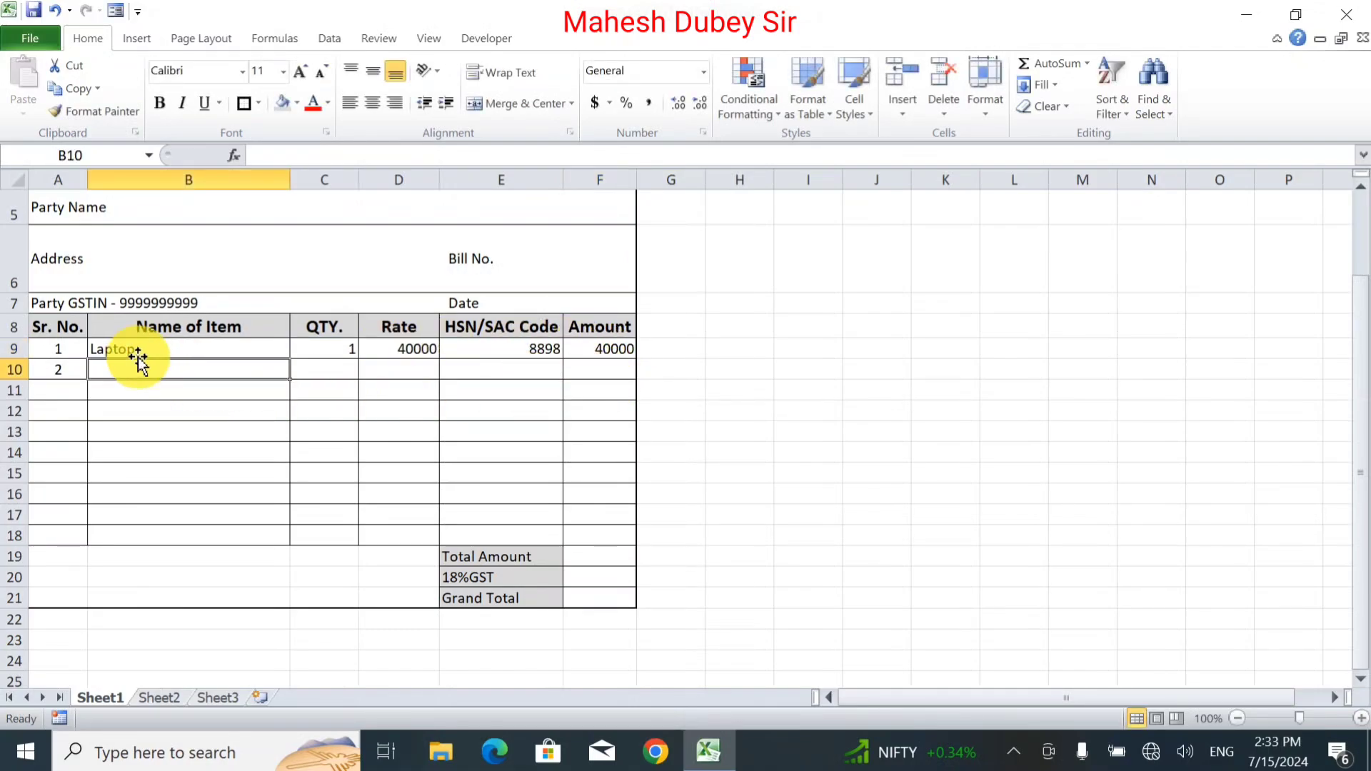
Step: Enter Key Board as the second item in row 10 with quantity 5 and rate 2000
type("Key")
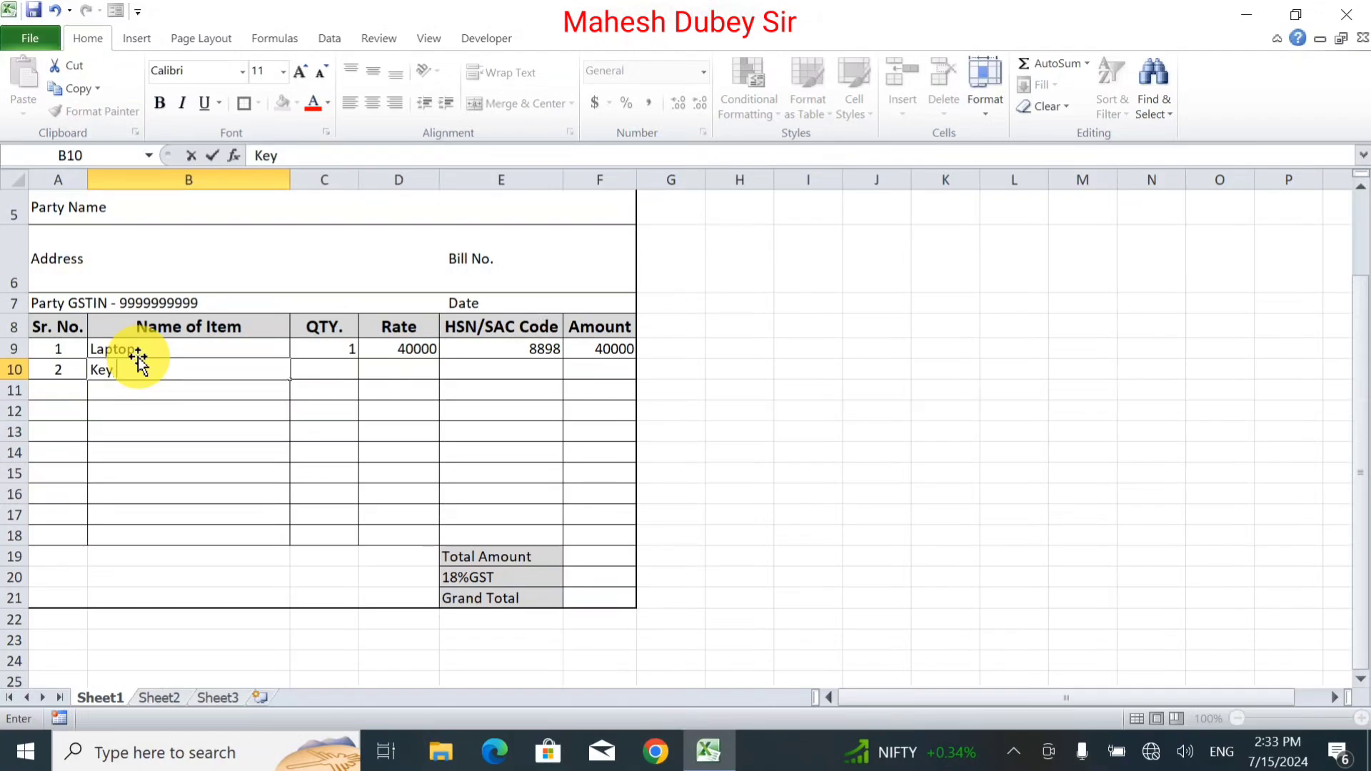
type(" Board")
key("Tab")
type("5")
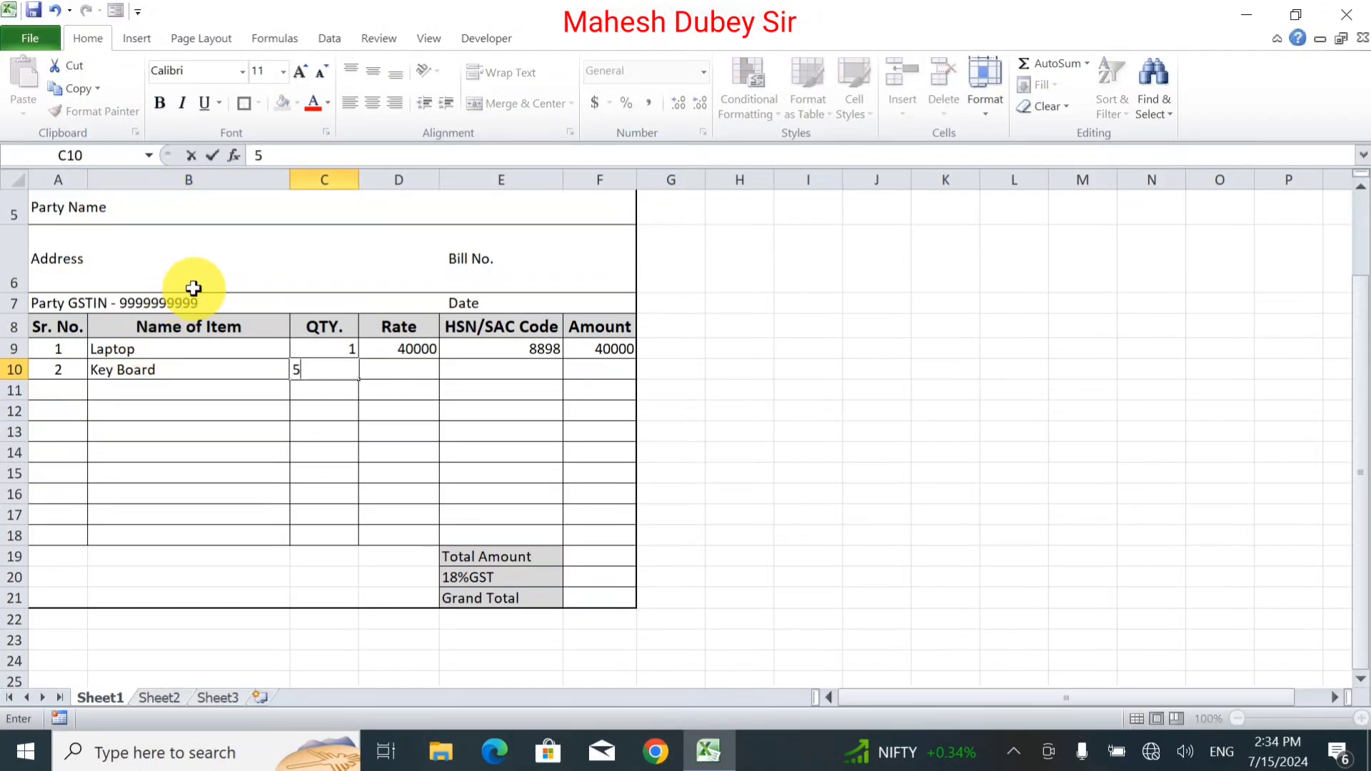
key("Tab")
type("2")
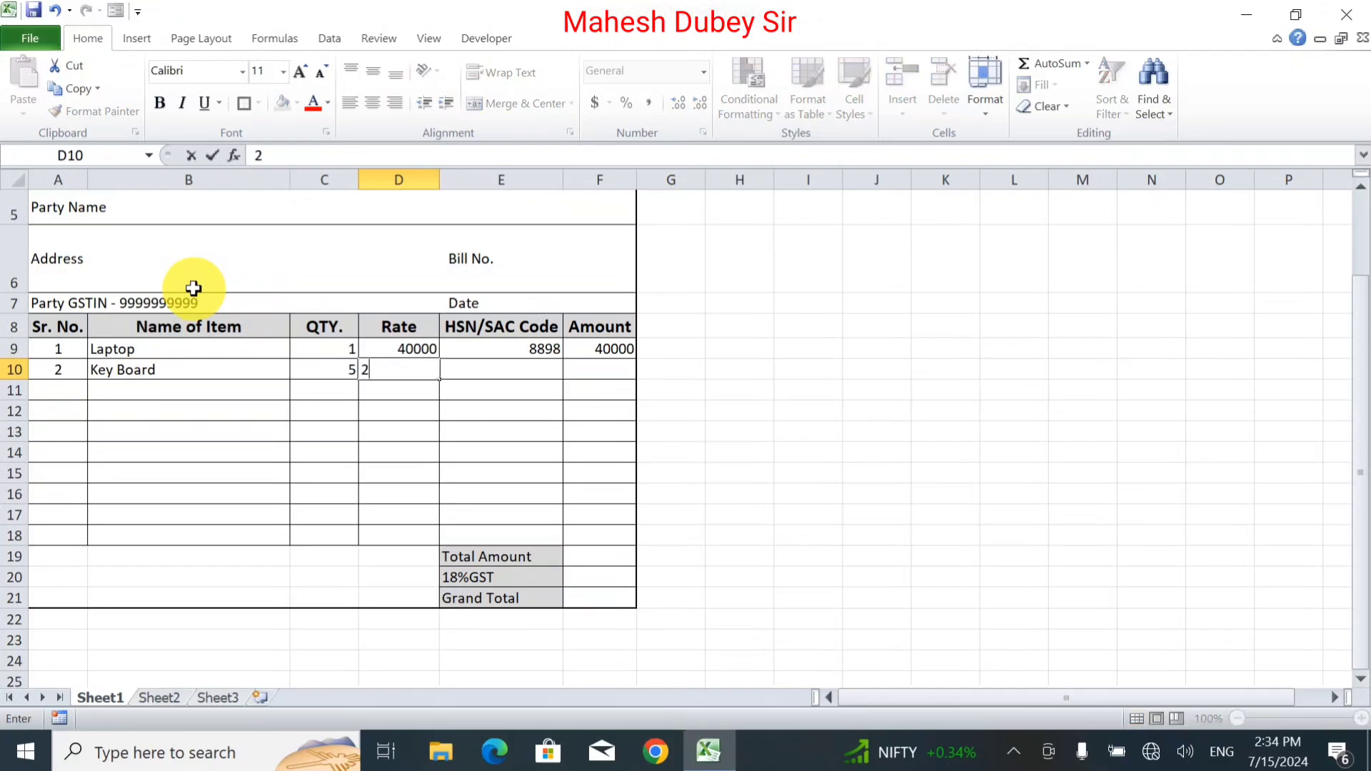
type("000")
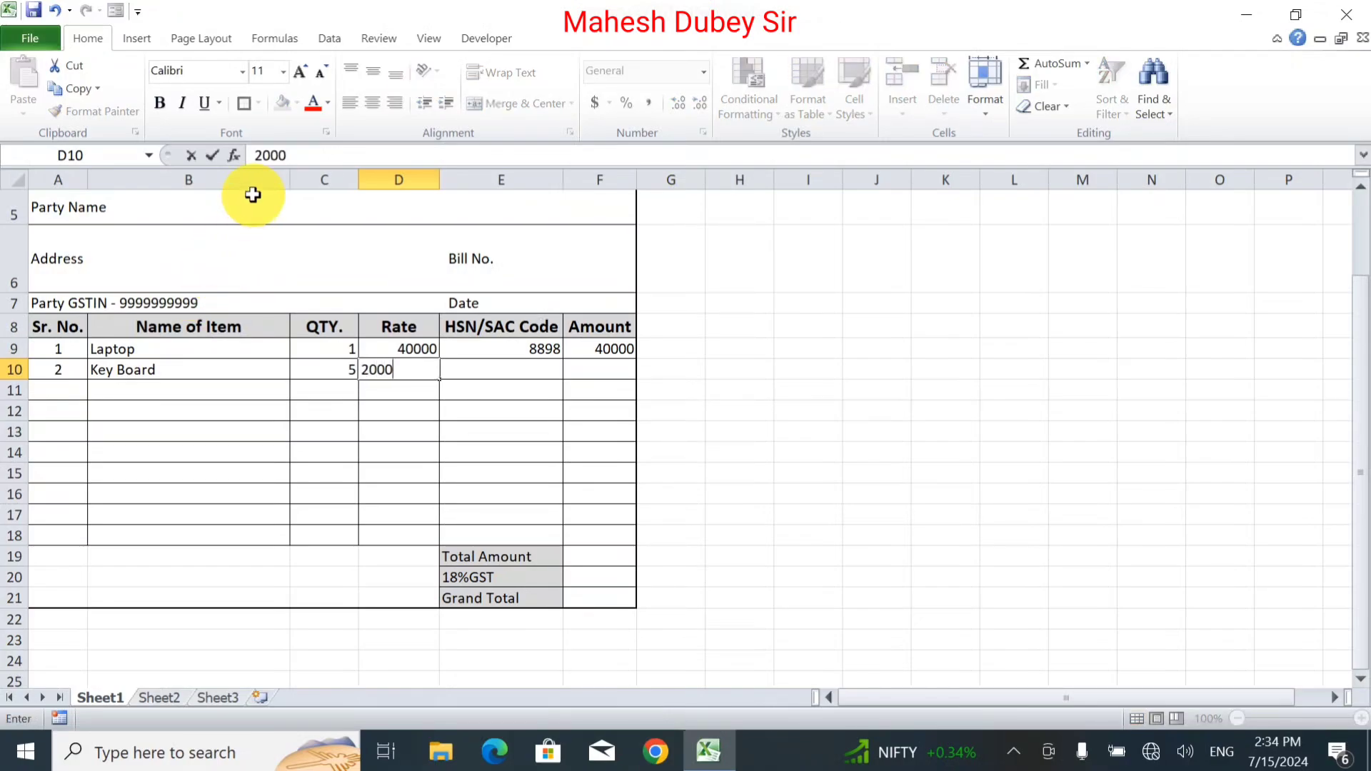
Step: Enter the HSN/SAC code 58566 for the Key Board item in E10
key("Tab")
key("Tab")
key("Left")
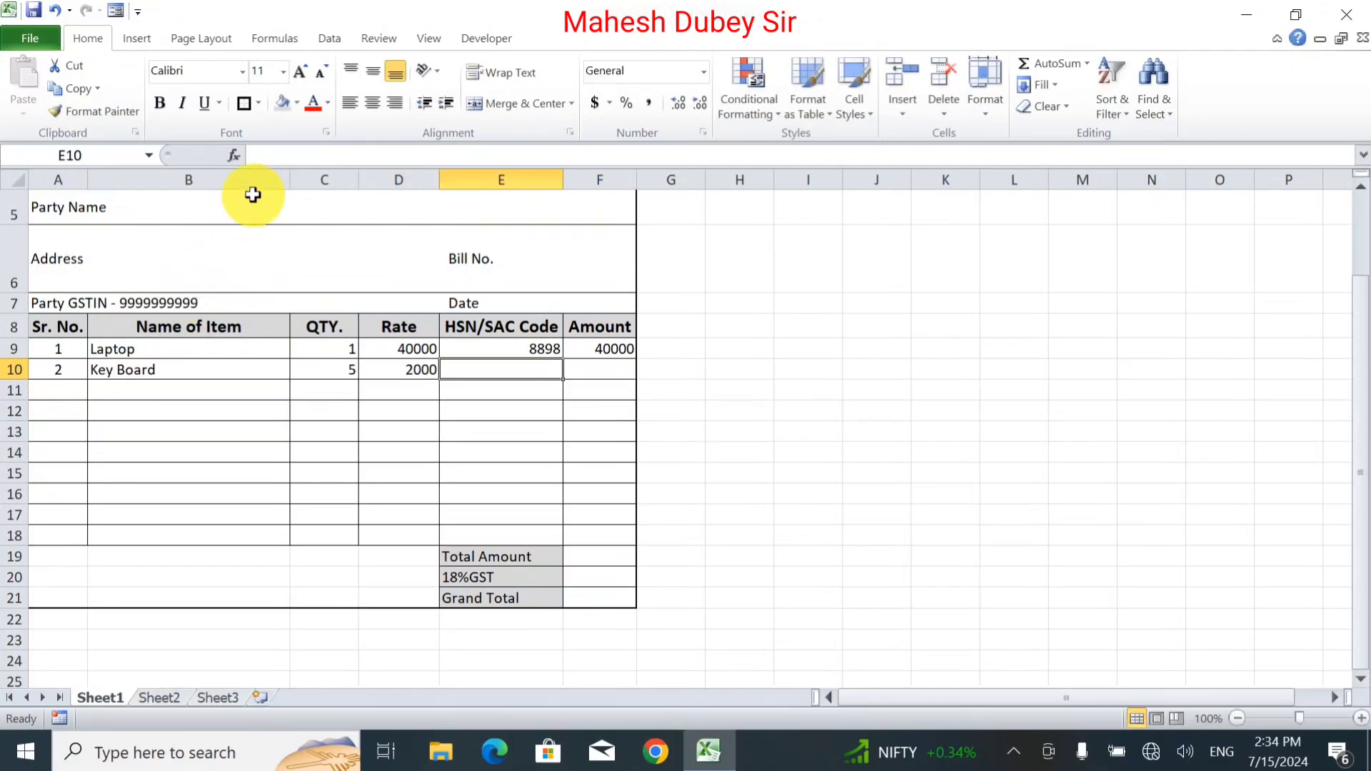
type("5856")
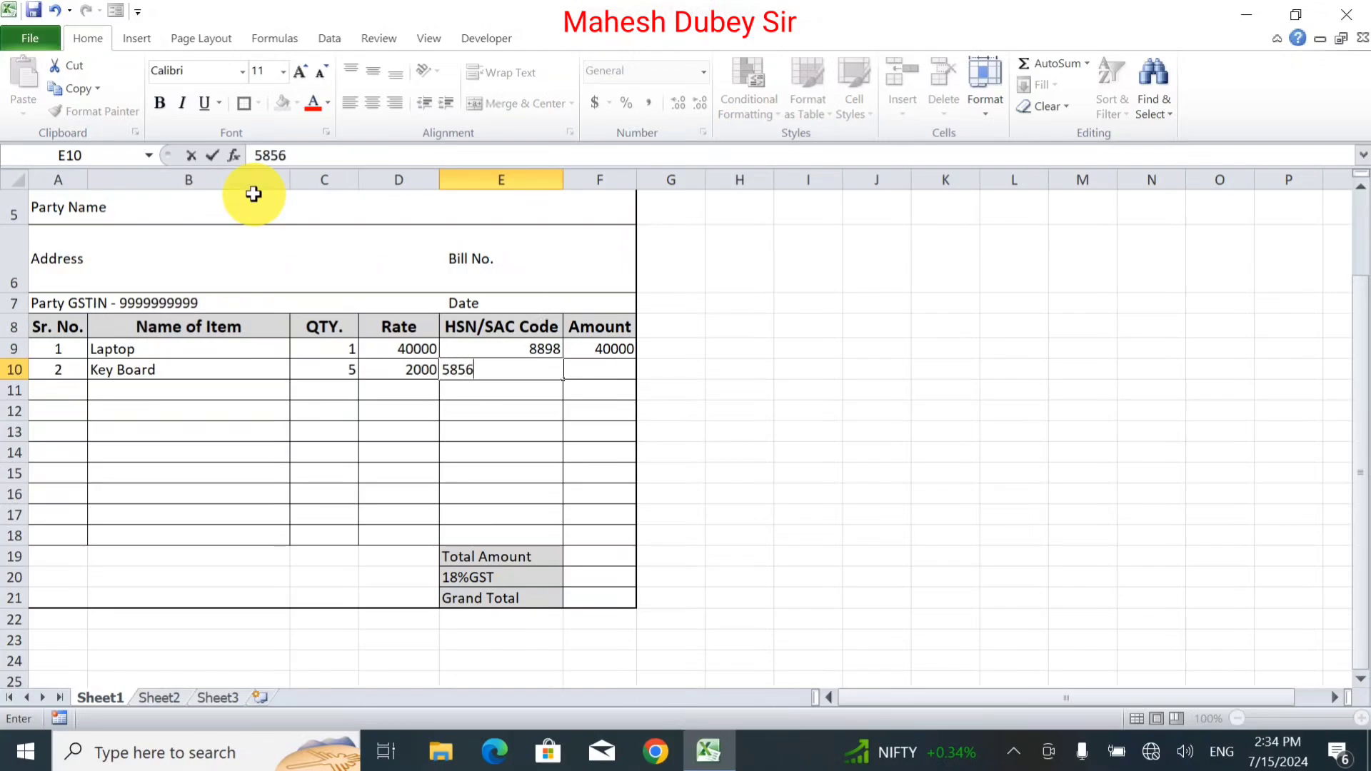
type("6")
key("Tab")
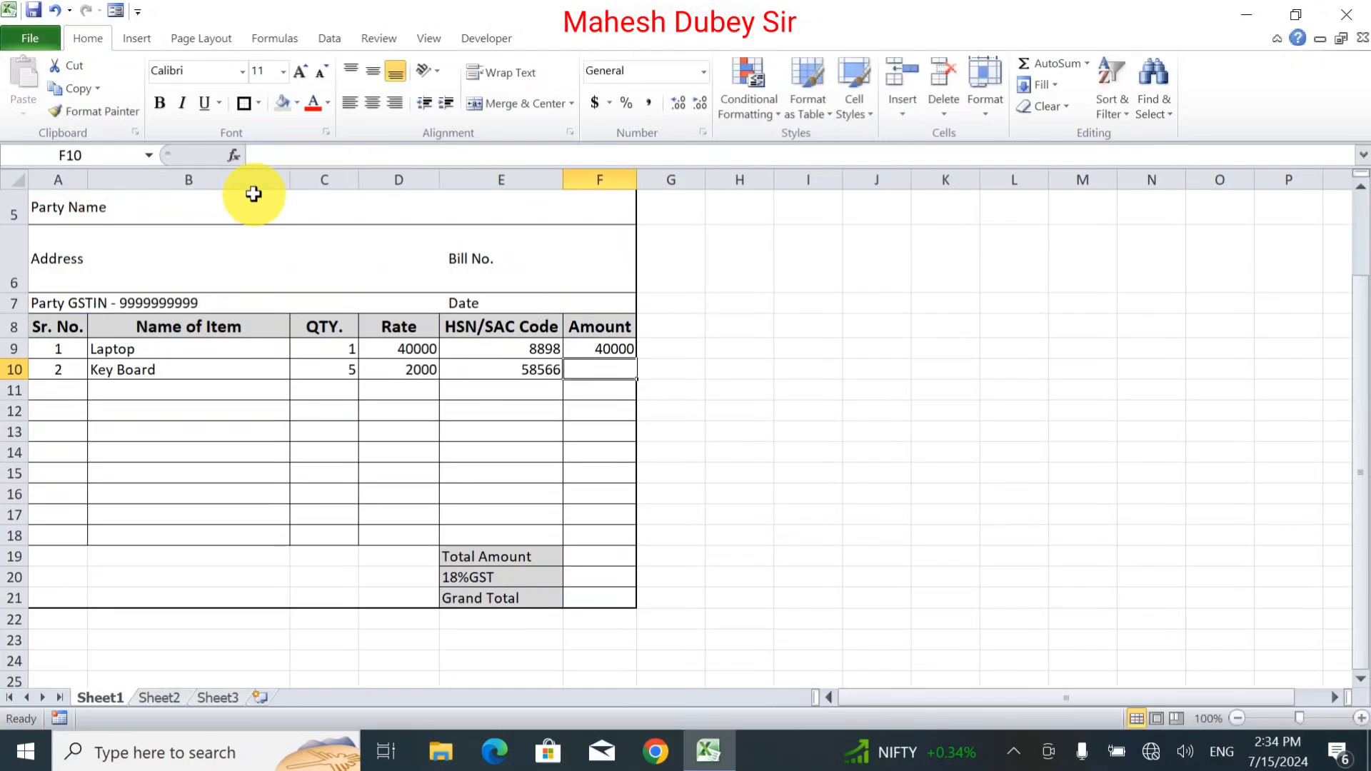
Step: Calculate the Key Board amount in F10 as quantity times rate with the formula =C10*D10
type("=")
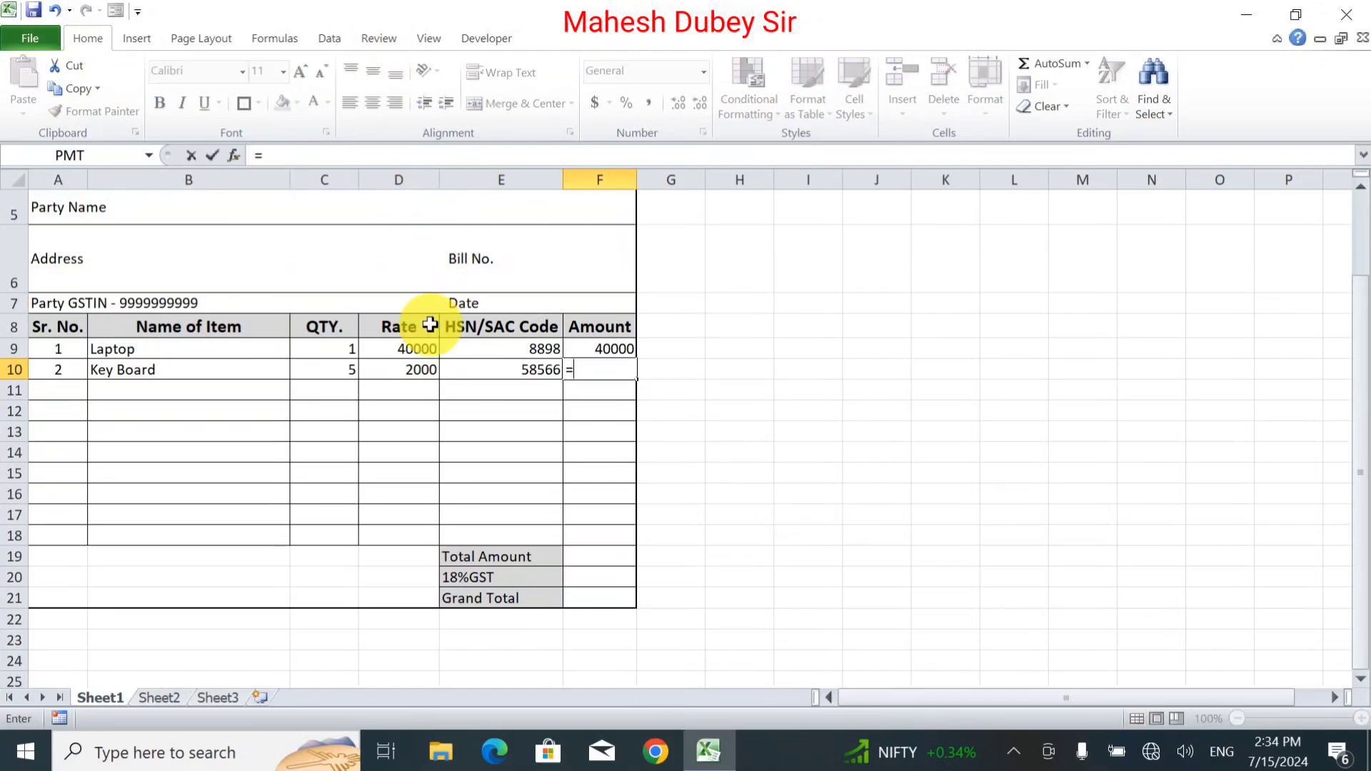
left_click(350, 372)
type("**")
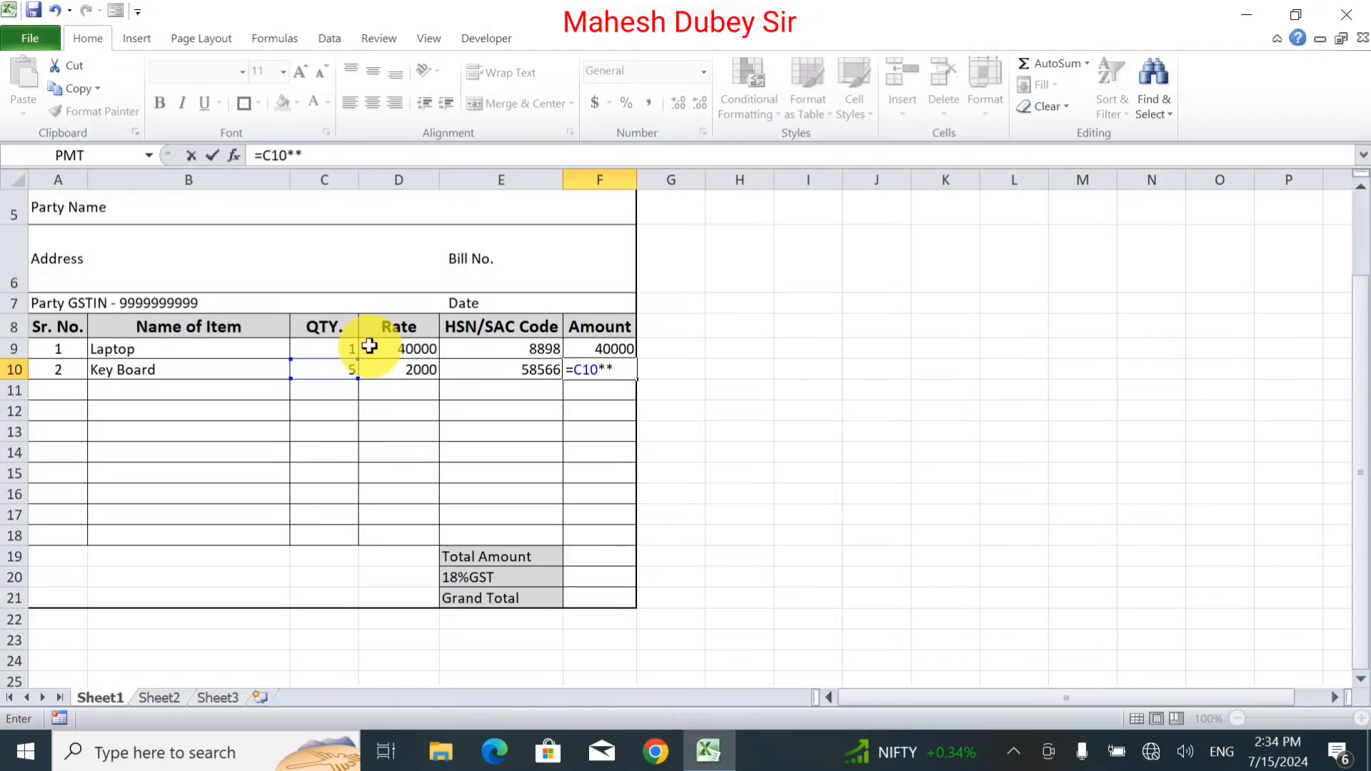
left_click(394, 367)
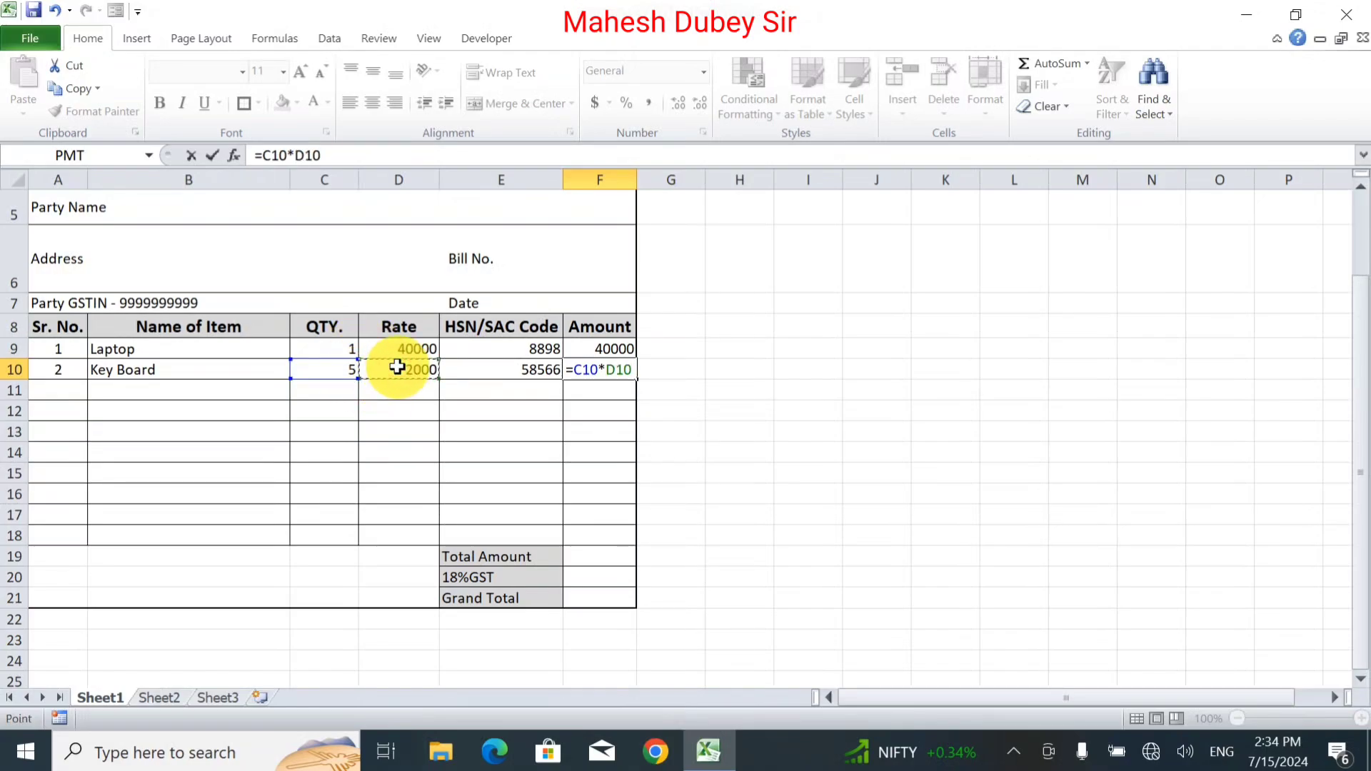
key("Return")
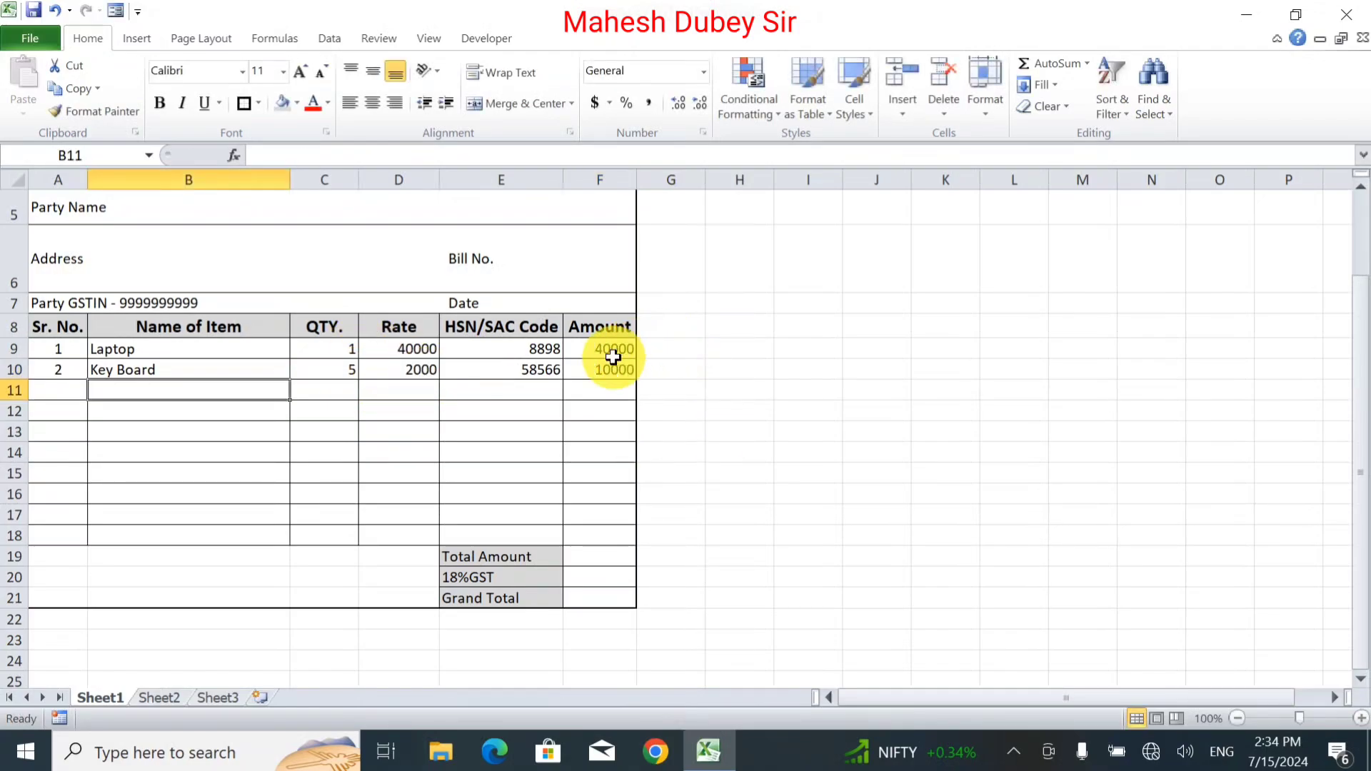
Step: Total the item amounts F9:F18 in the Total Amount cell F19 with AutoSum
left_click(592, 551)
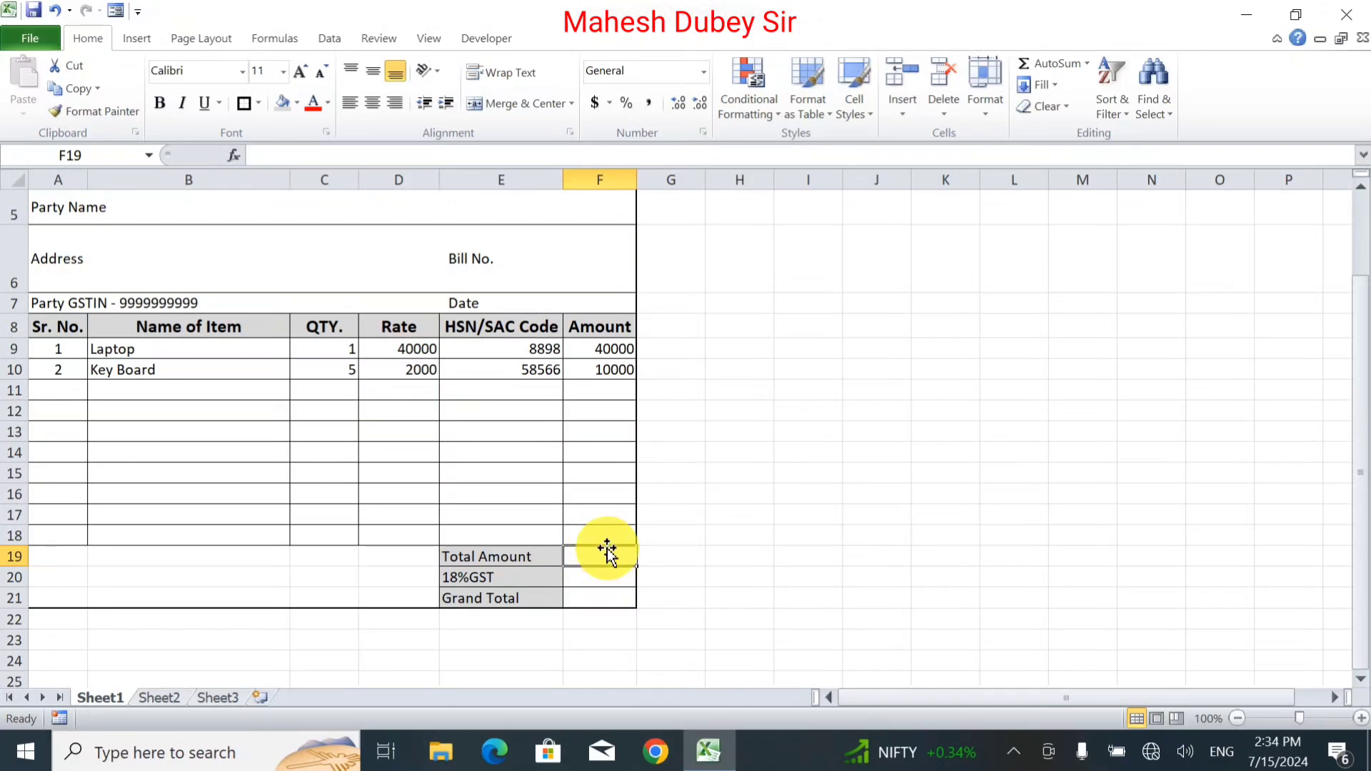
key("alt+equal")
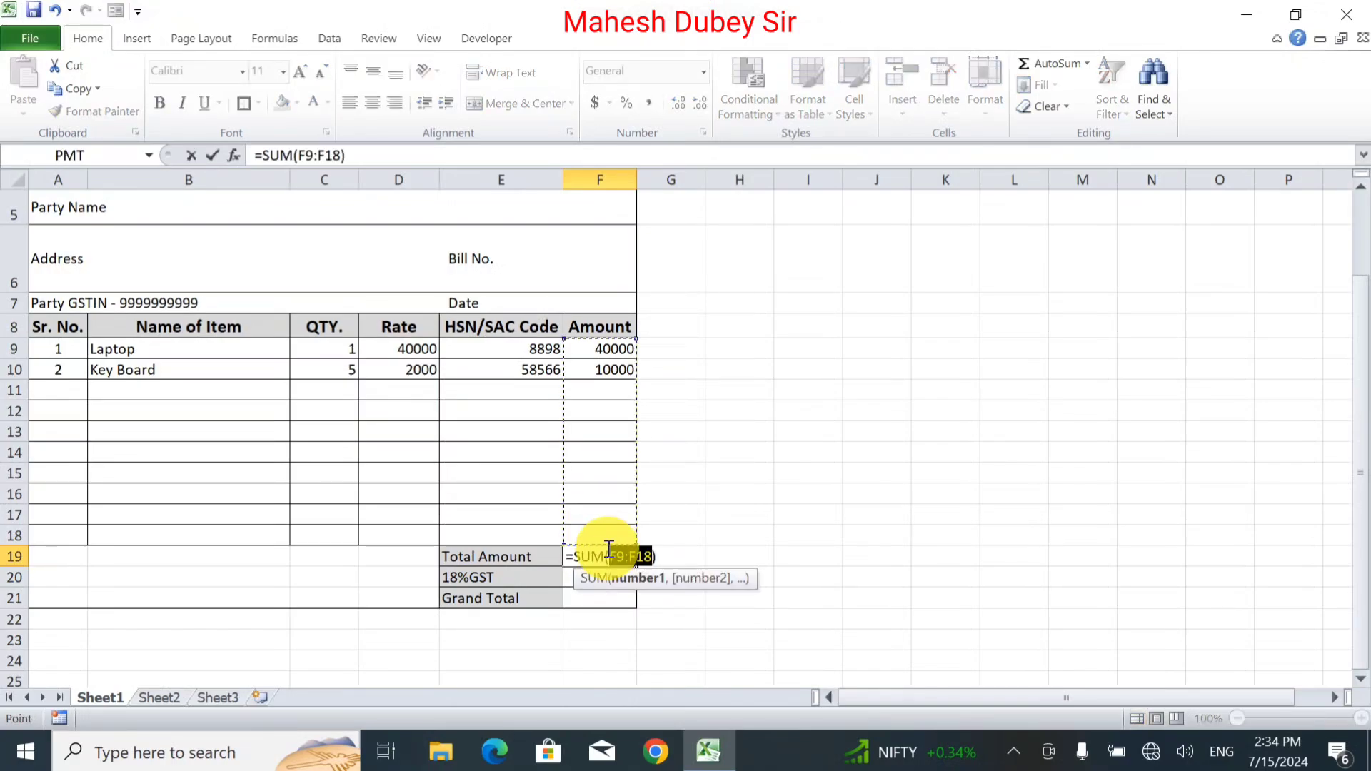
key("Return")
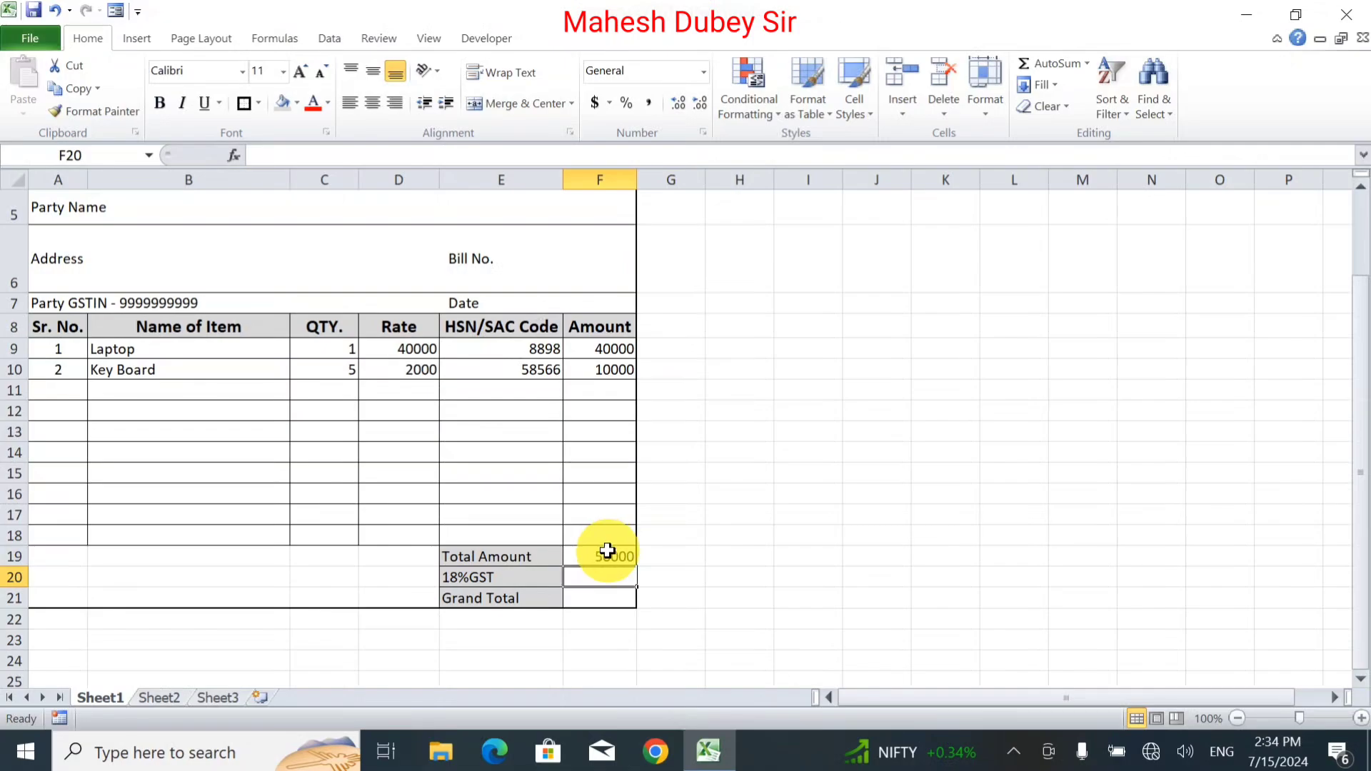
Step: Clear the Total Amount cell F19 and enter the formula =sum(F9:F18) in it
left_click(607, 550)
key("Delete")
type("=sum")
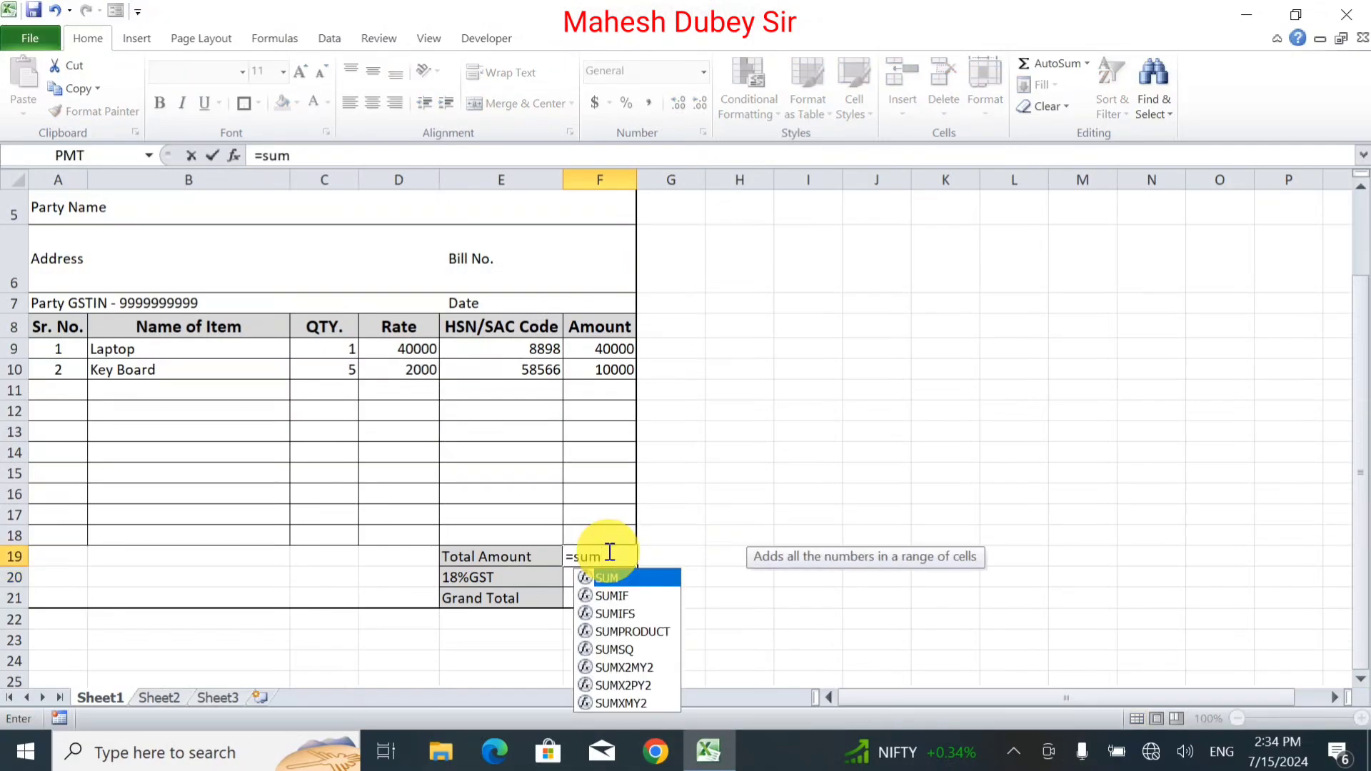
type("(")
left_click_drag(592, 346, 596, 534)
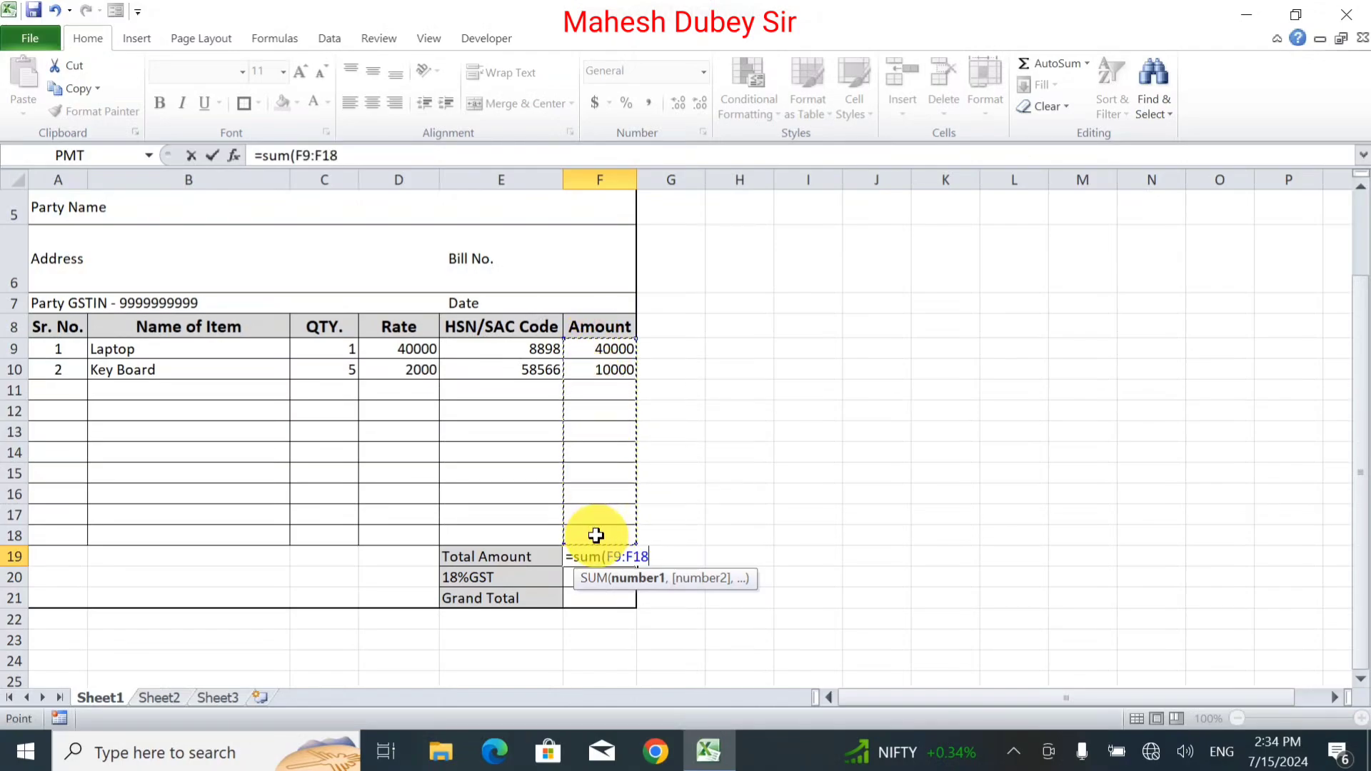
type(")")
key("Return")
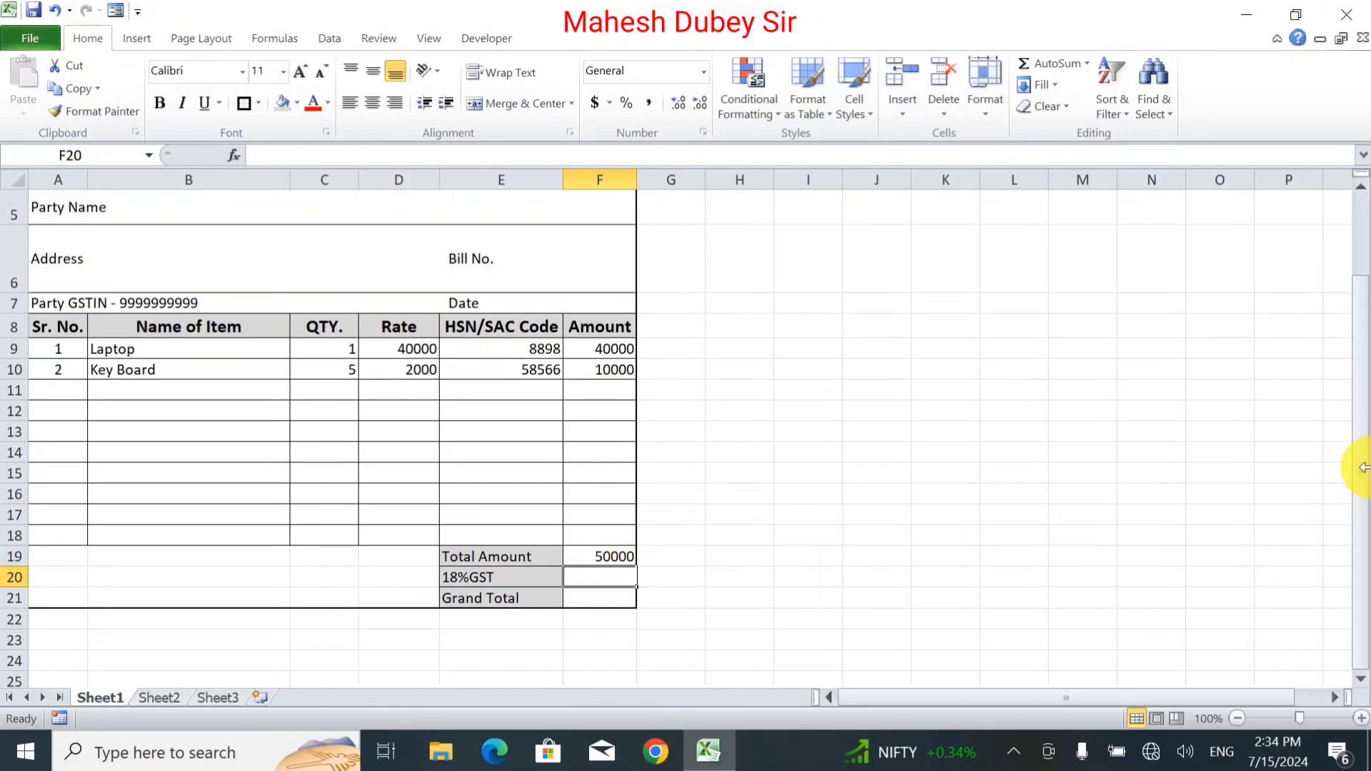
Step: Enter the formula =F19/18 in the 18%GST cell F20
type("=")
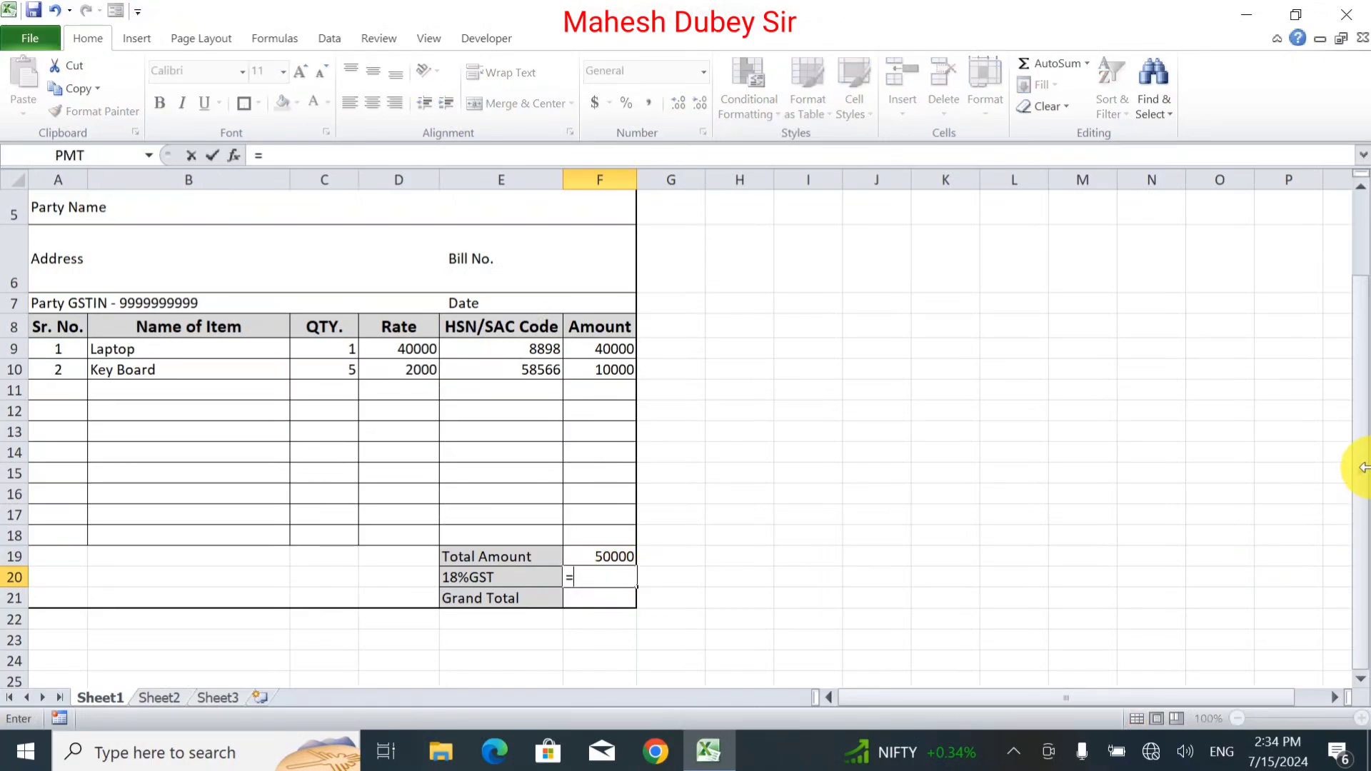
left_click(608, 557)
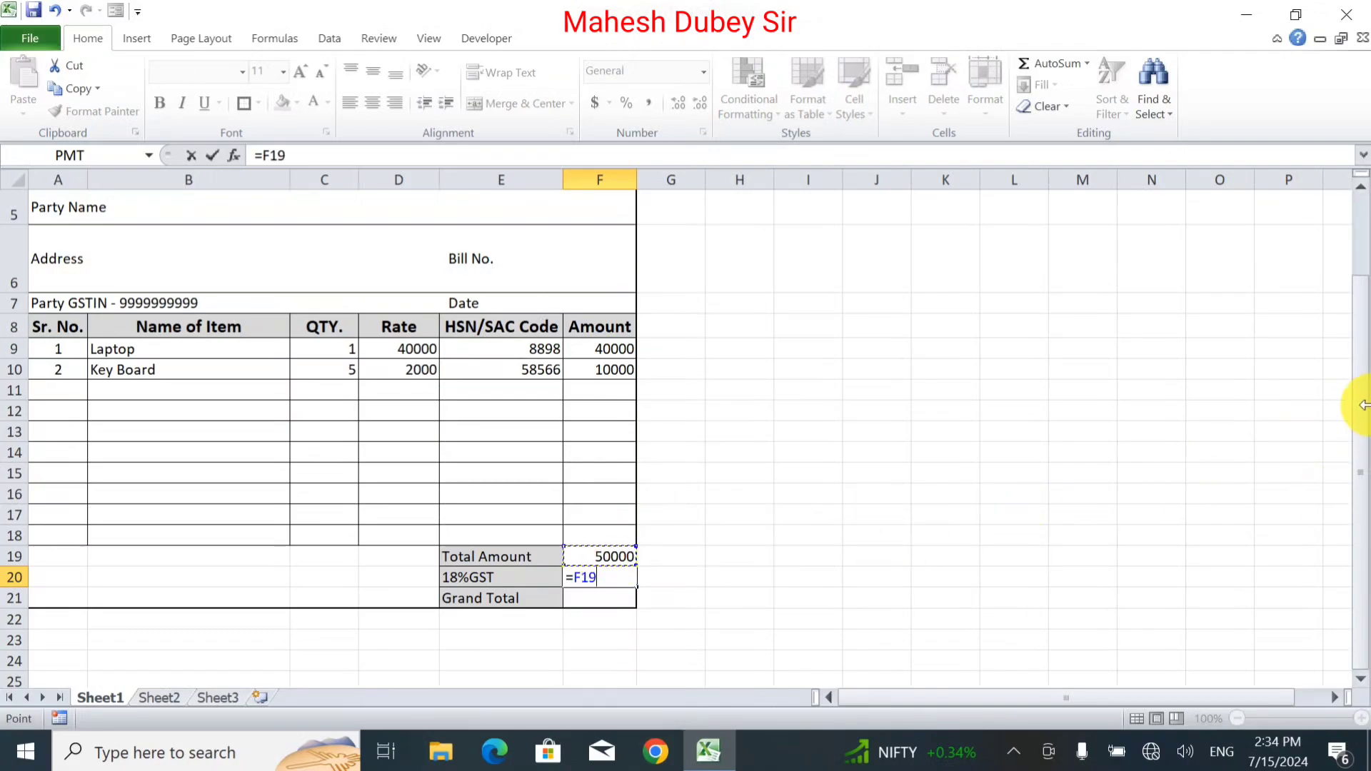
type("/18")
left_click(622, 578)
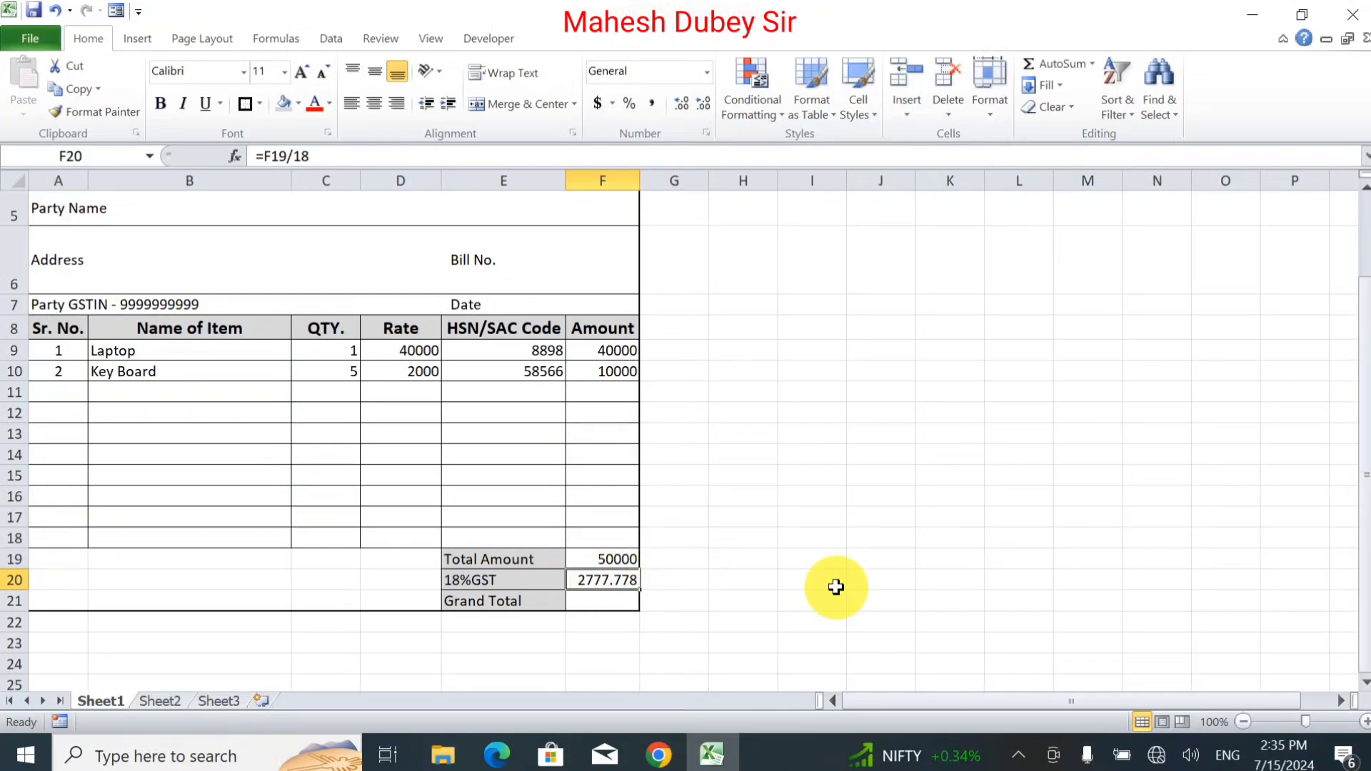
Step: Clear the 18%GST cell F20 and enter the formula =F19*18/100 in it
key("Delete")
type("=")
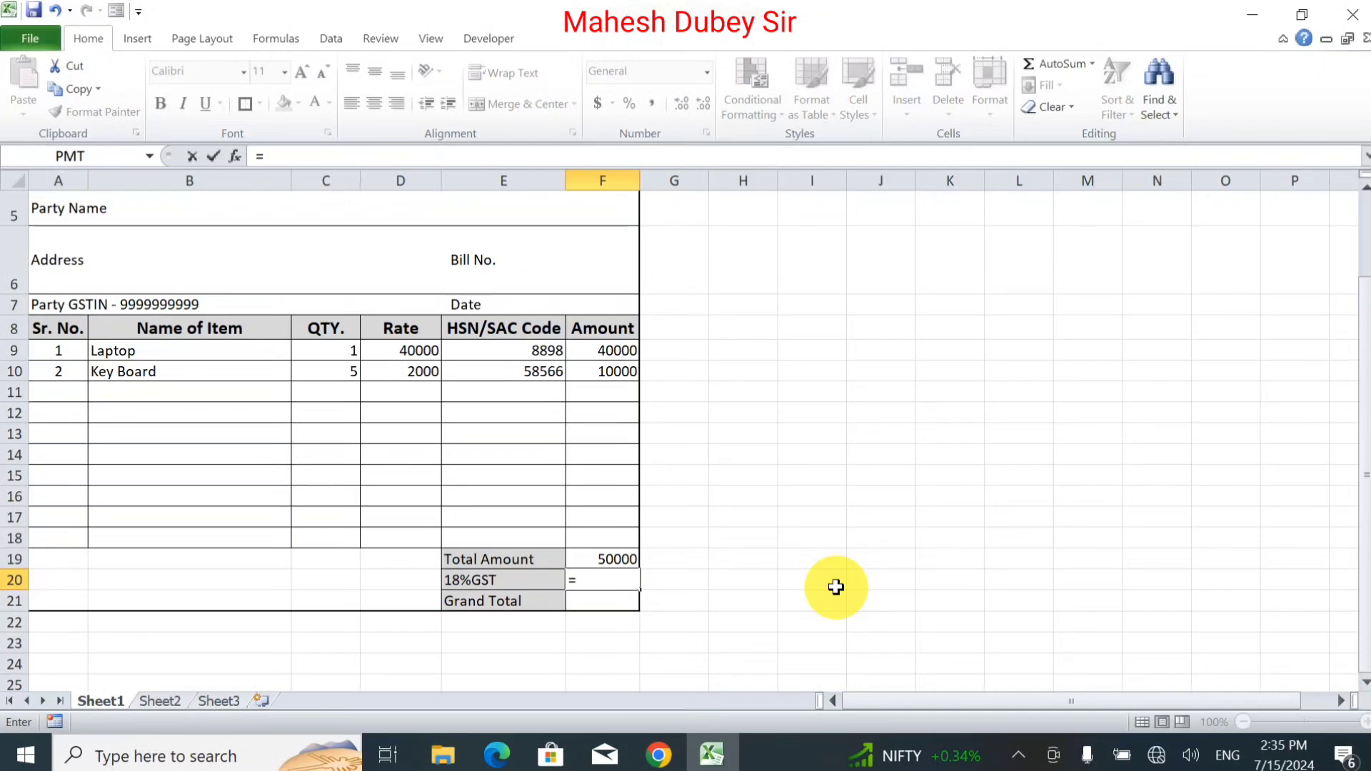
left_click(600, 560)
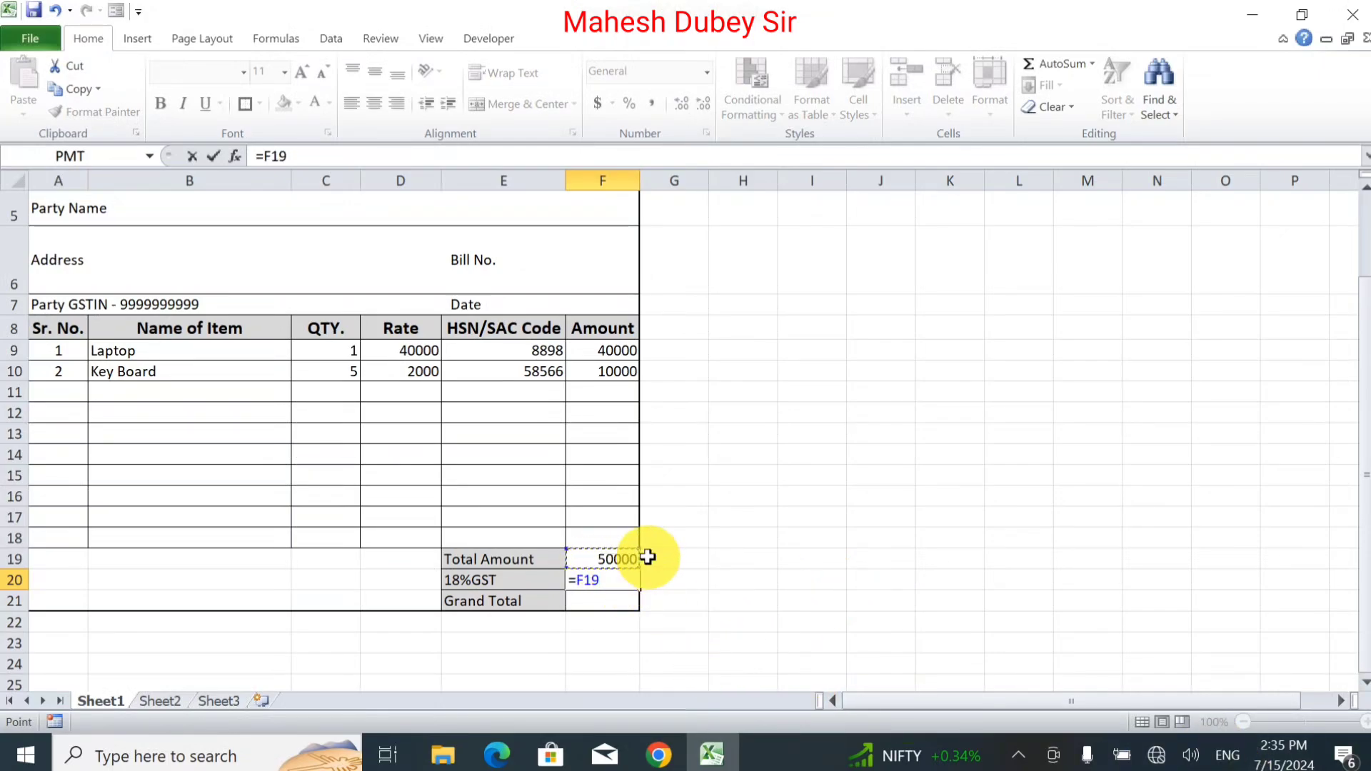
type("*18/100")
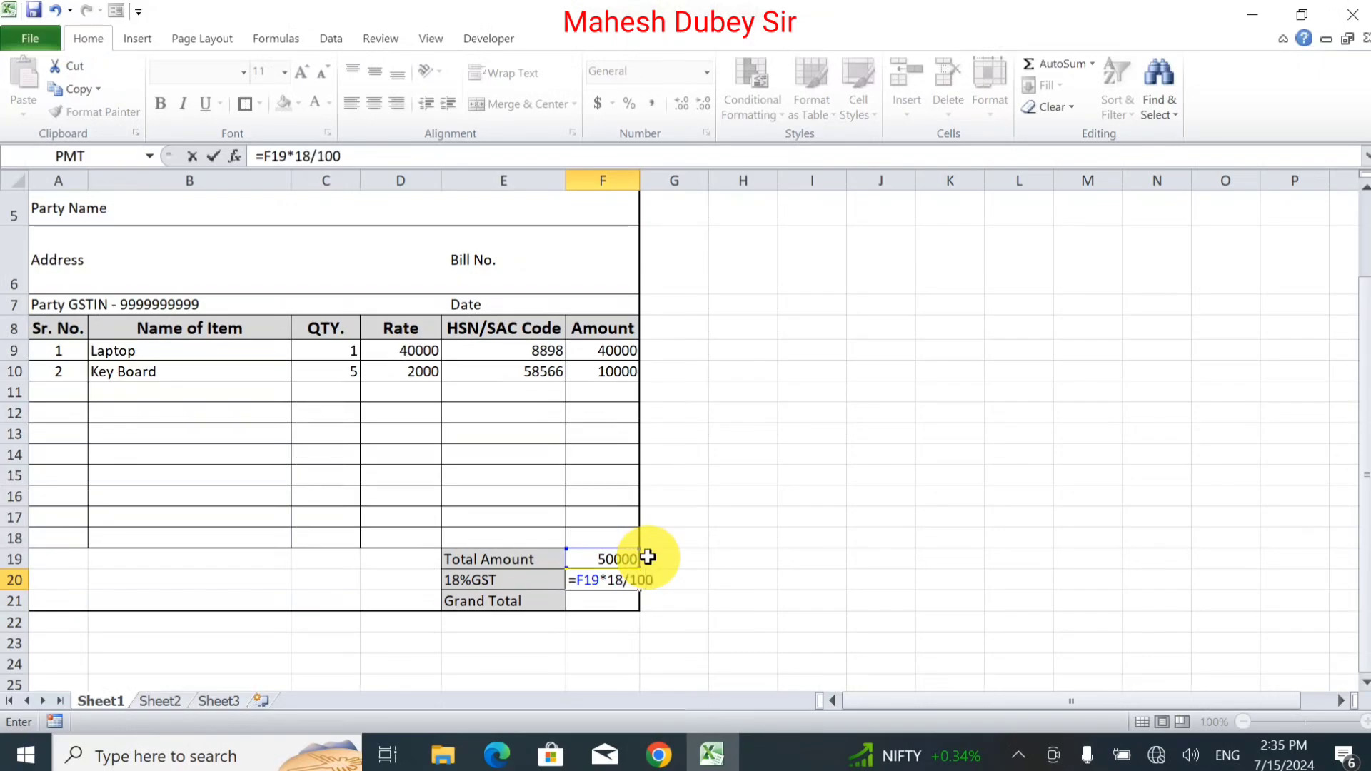
key("Return")
Step: Replace the formula in the 18%GST cell F20 with =F19/18
left_click(592, 580)
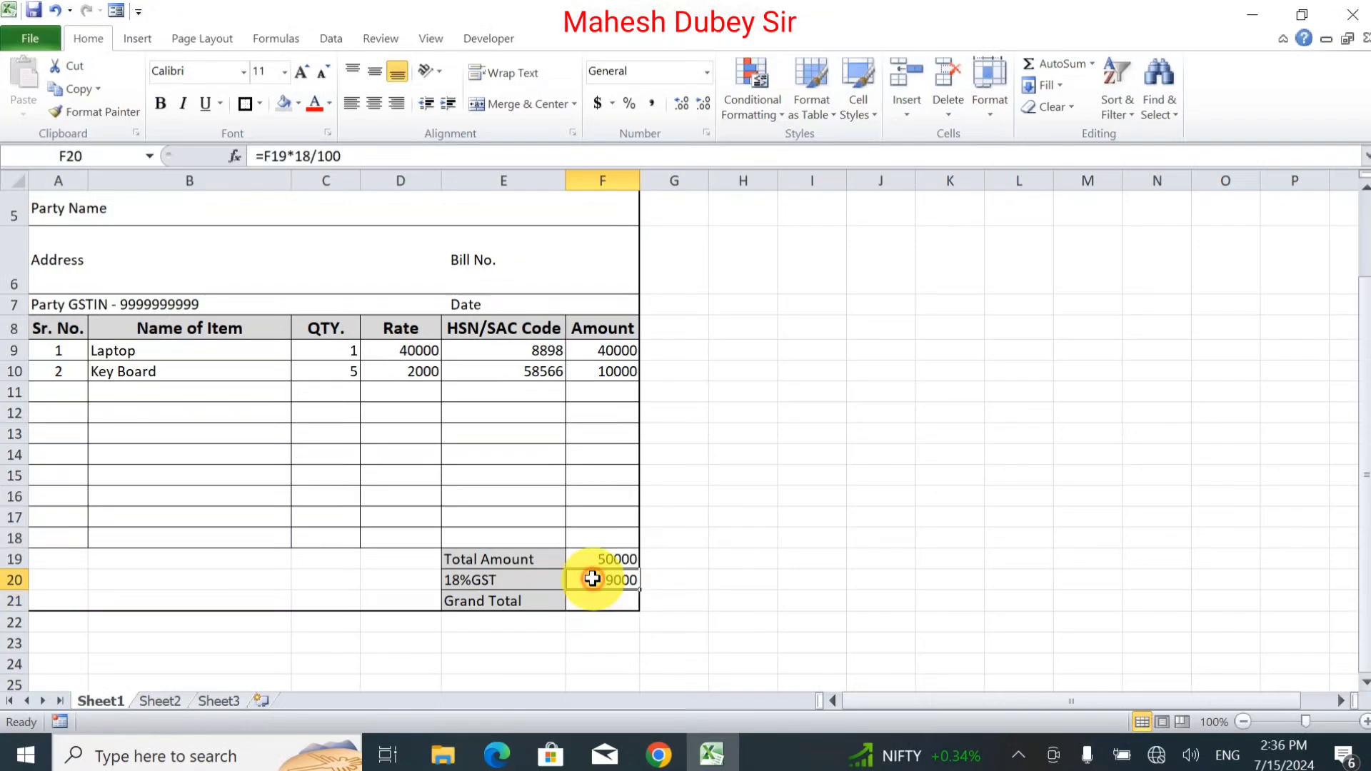
key("Delete")
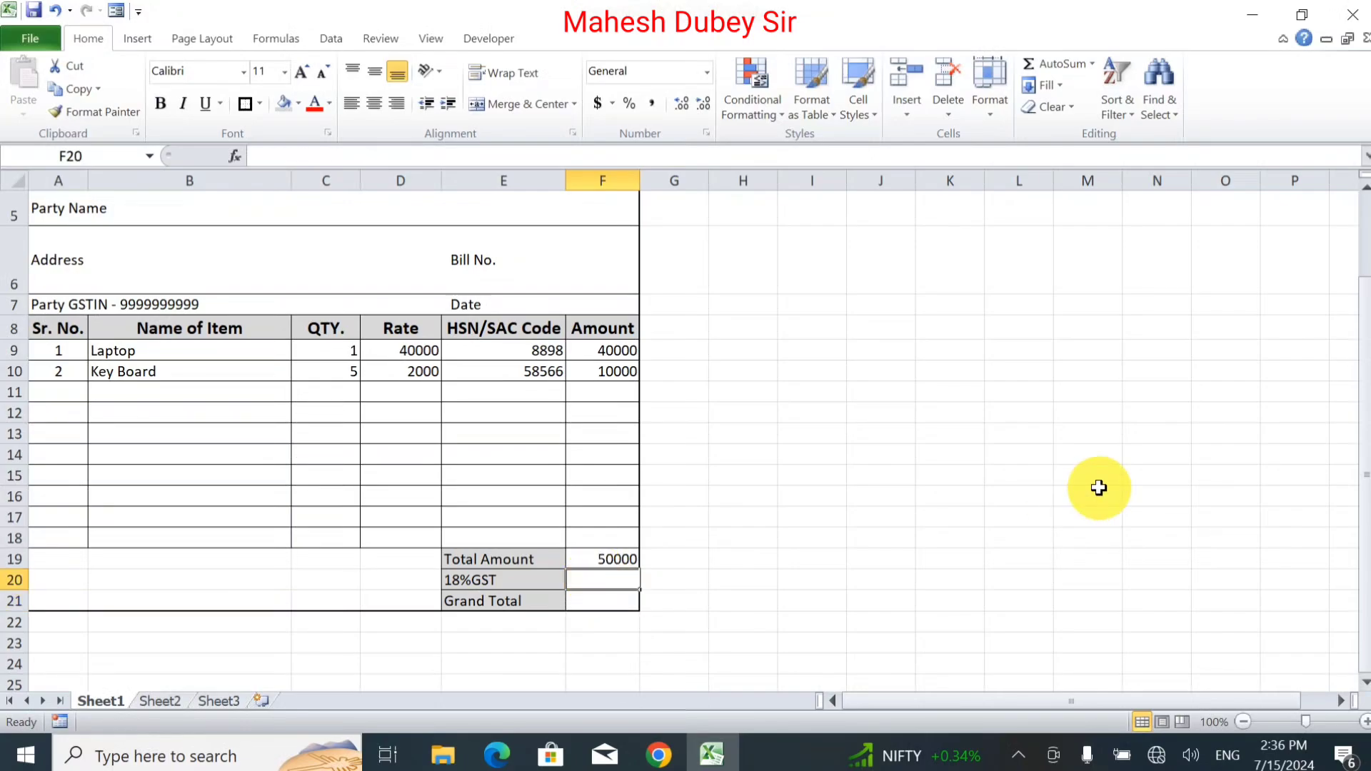
type("=")
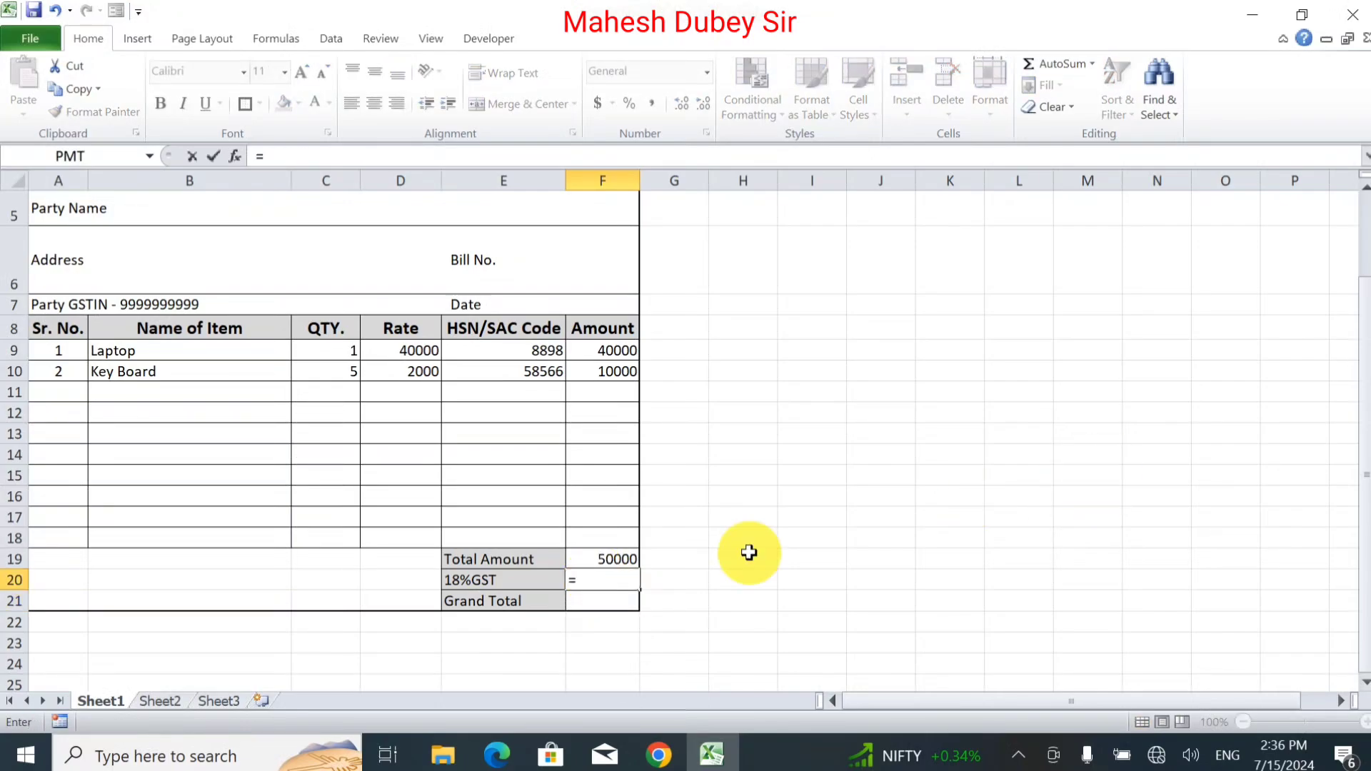
left_click(623, 559)
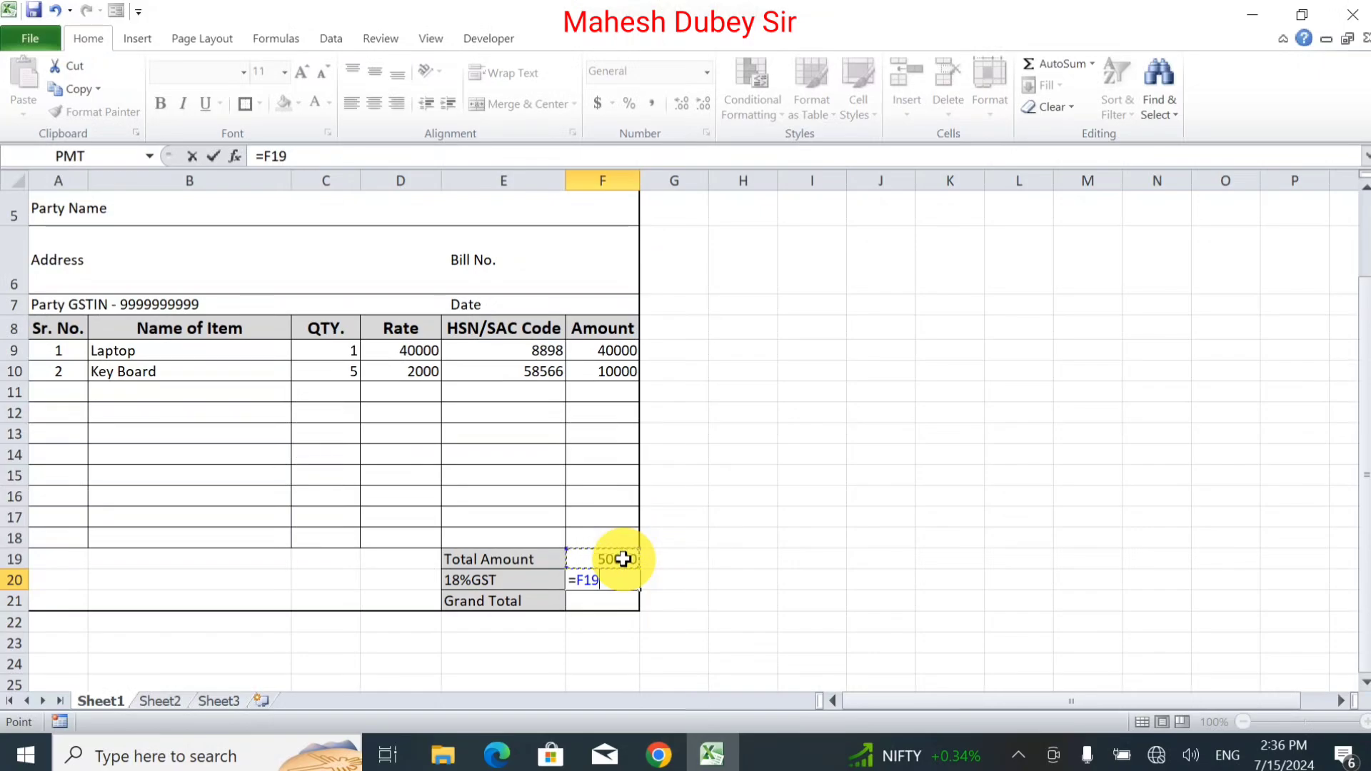
type("/18")
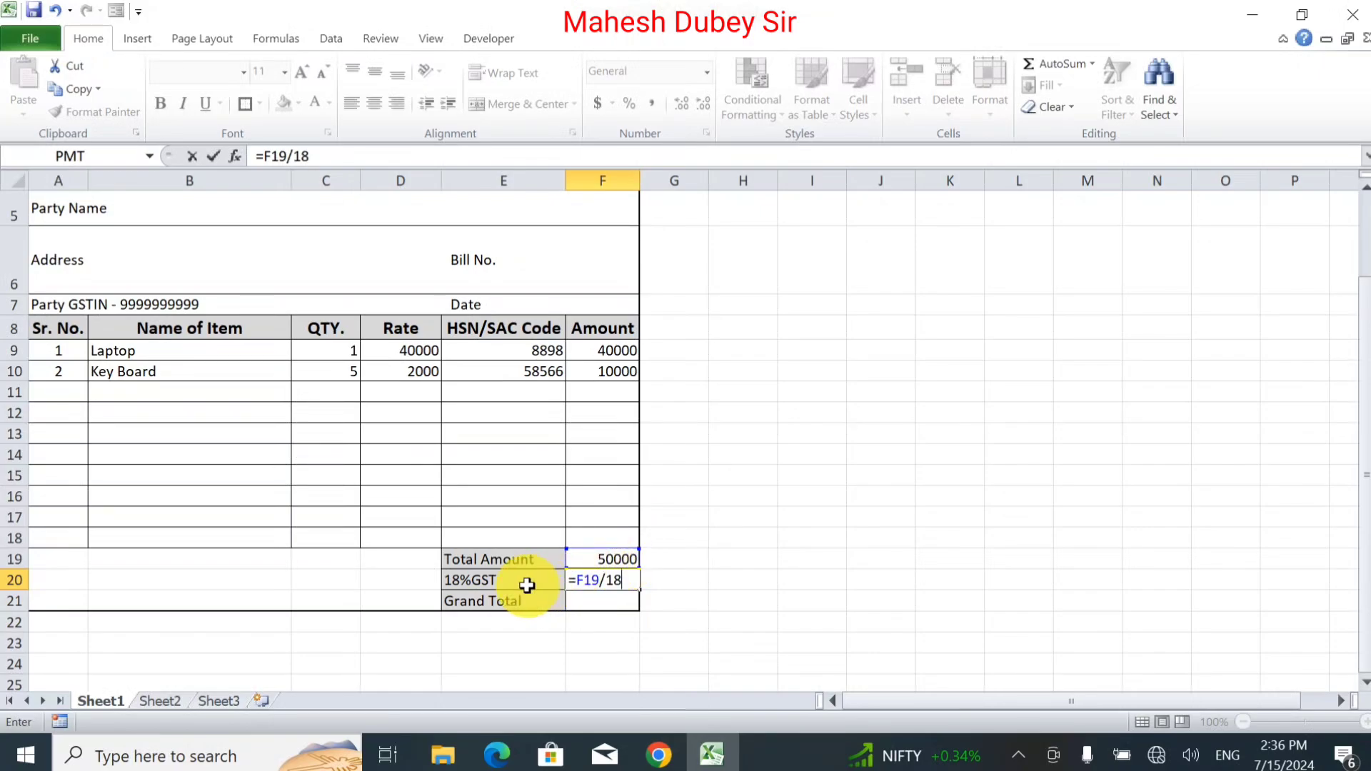
key("Return")
Step: Format the 18%GST amount in F20 to show two decimal places
left_click(618, 582)
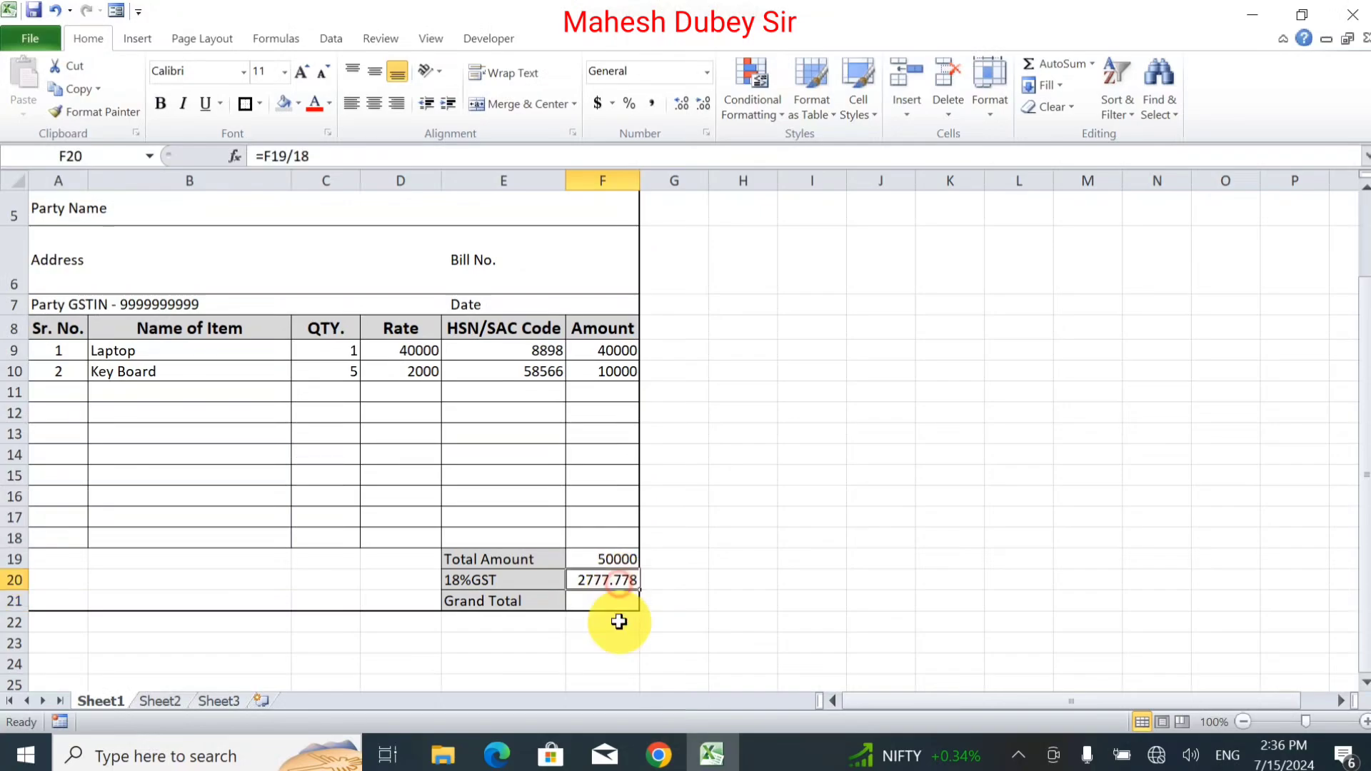
left_click(702, 105)
left_click(702, 105)
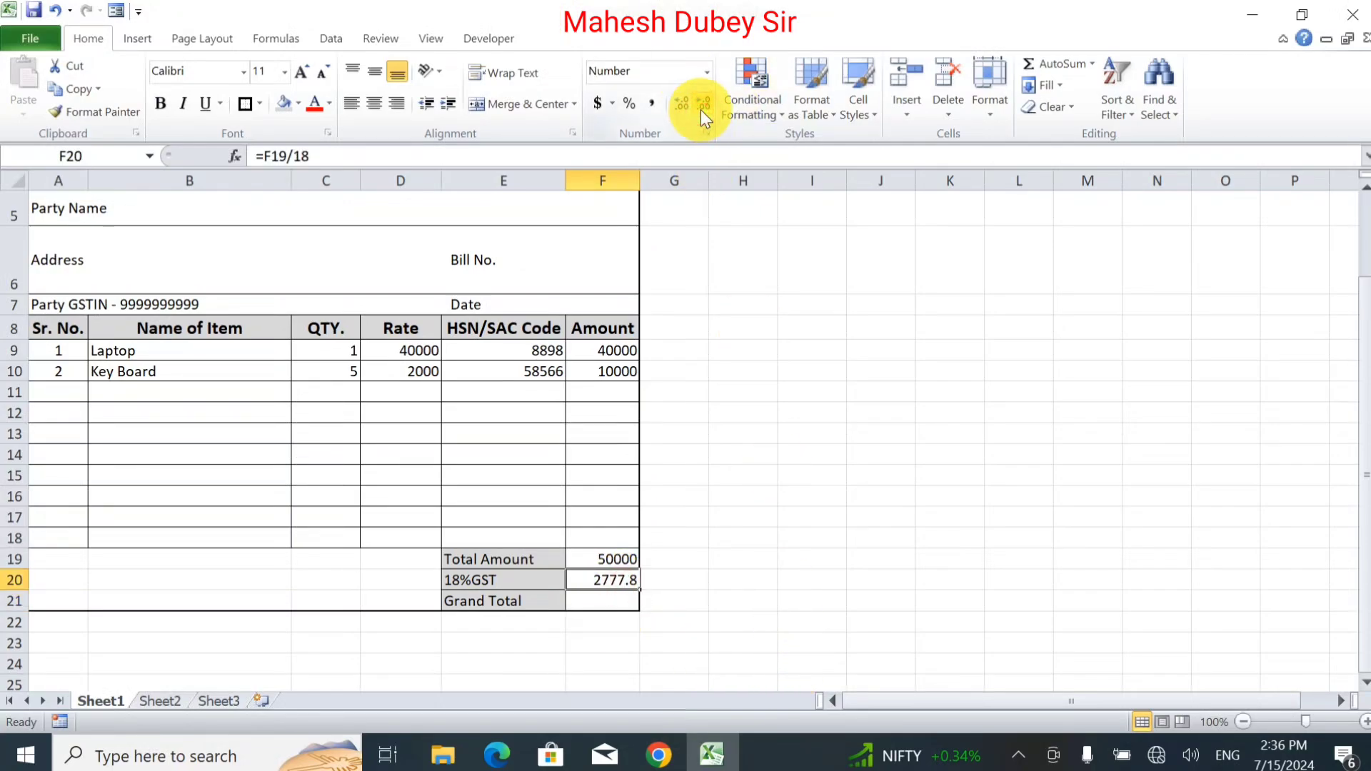
left_click(685, 105)
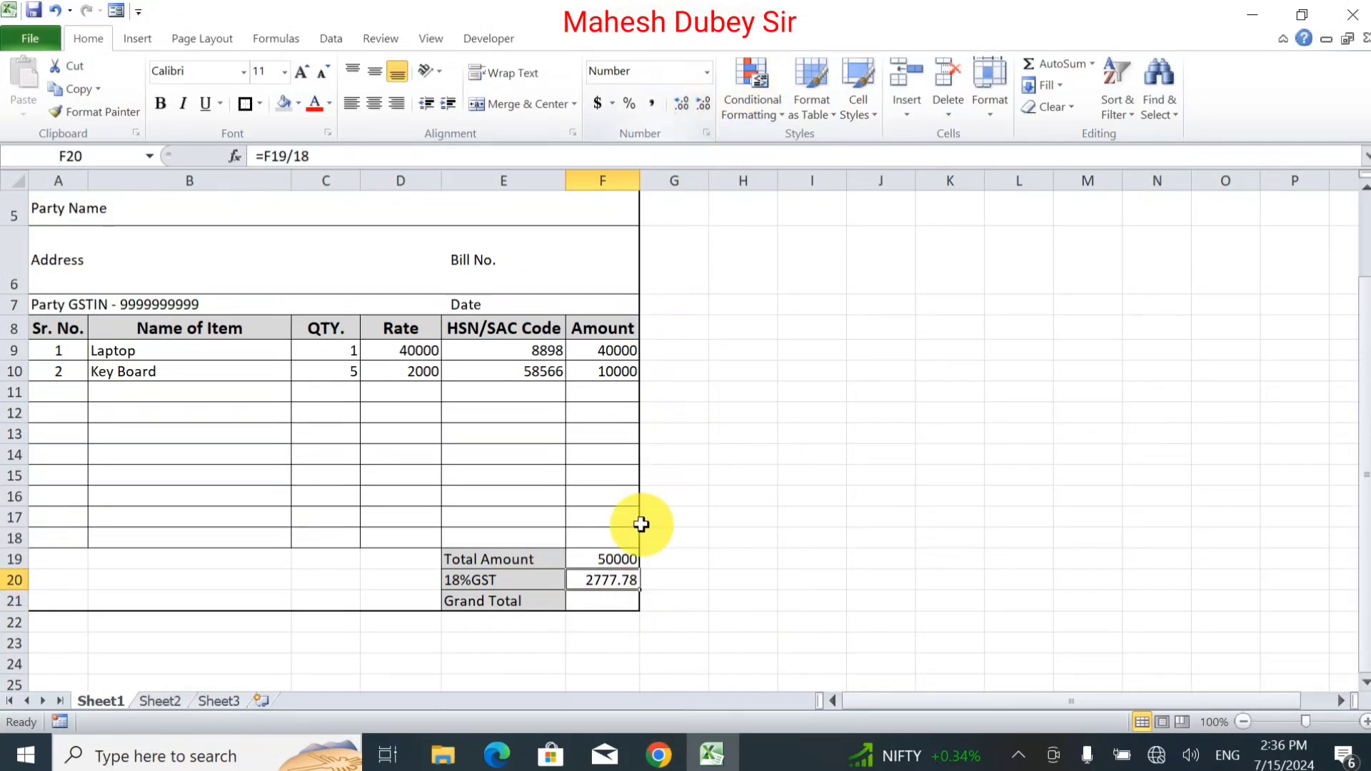
Step: Start the formula =F19+F20 in the Grand Total cell F21
left_click(586, 602)
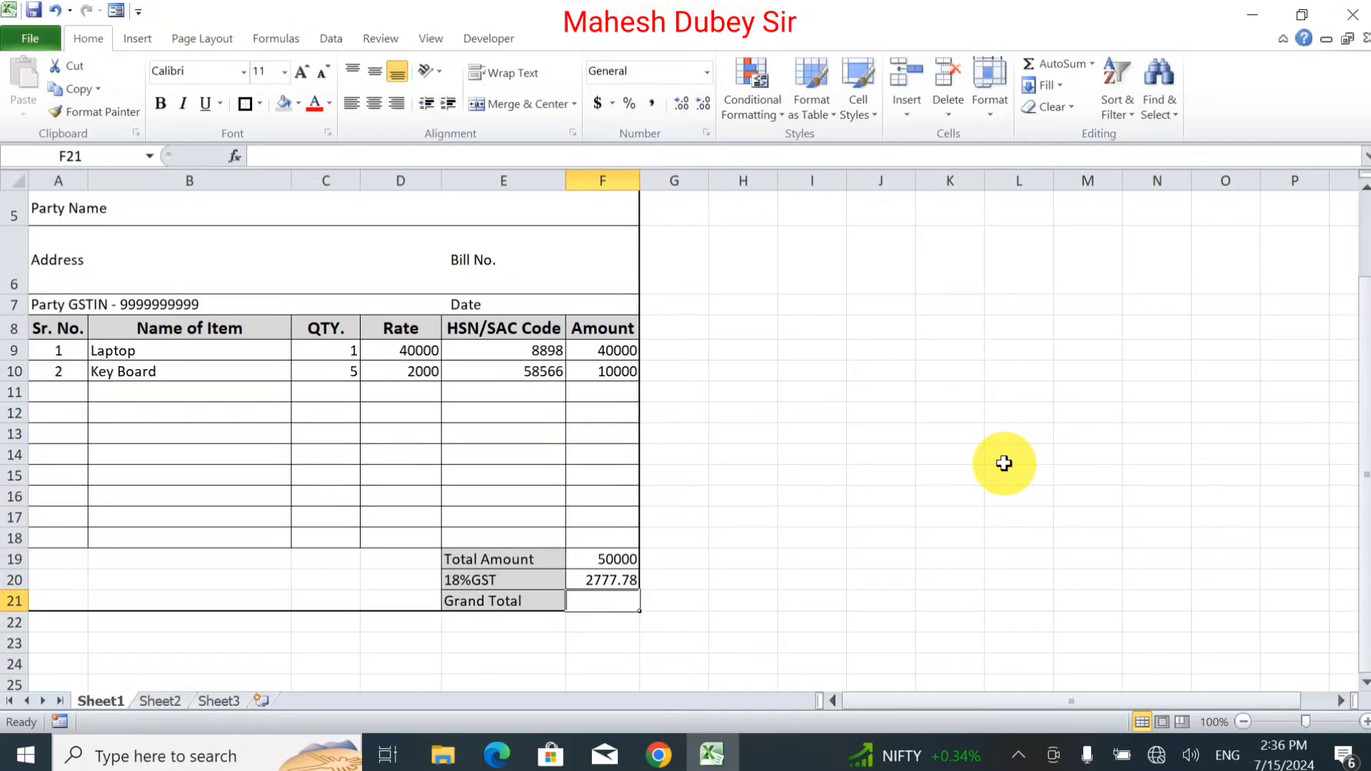
type("=")
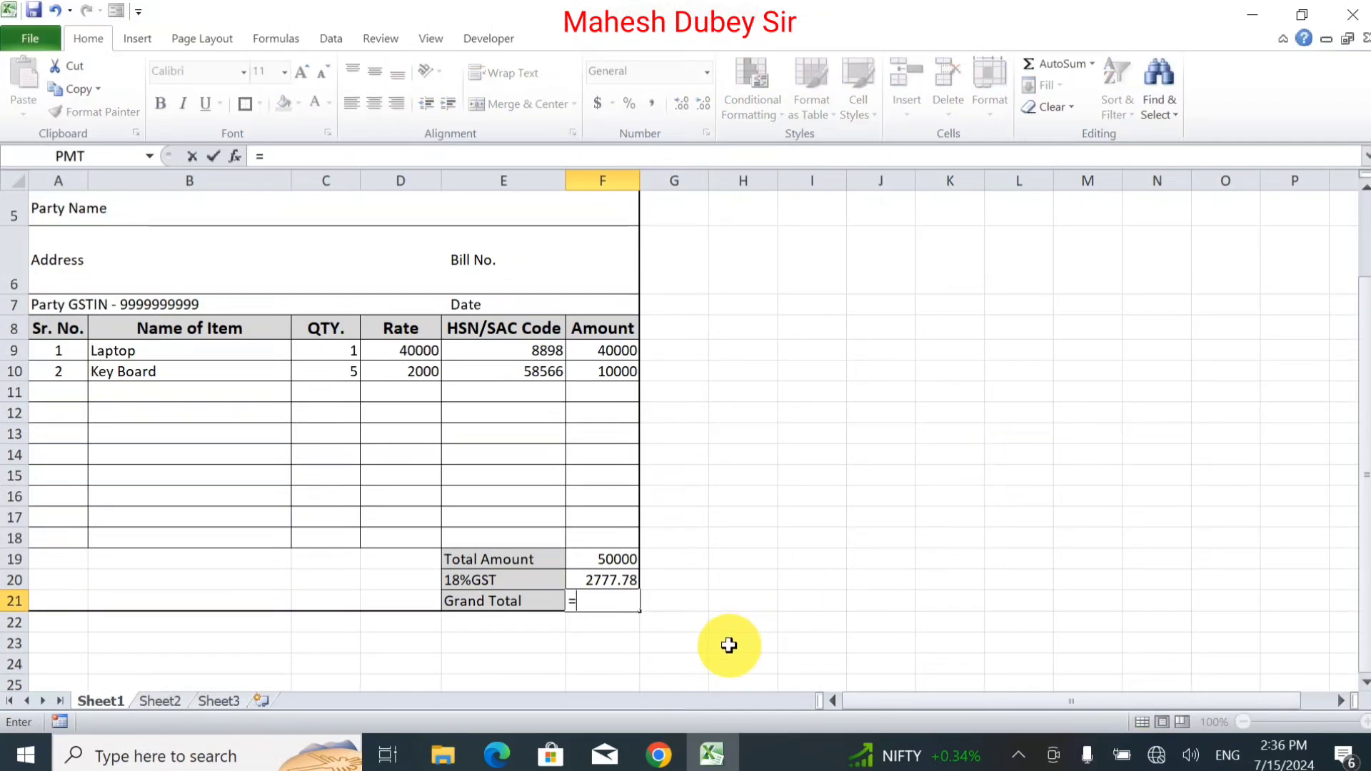
left_click(615, 561)
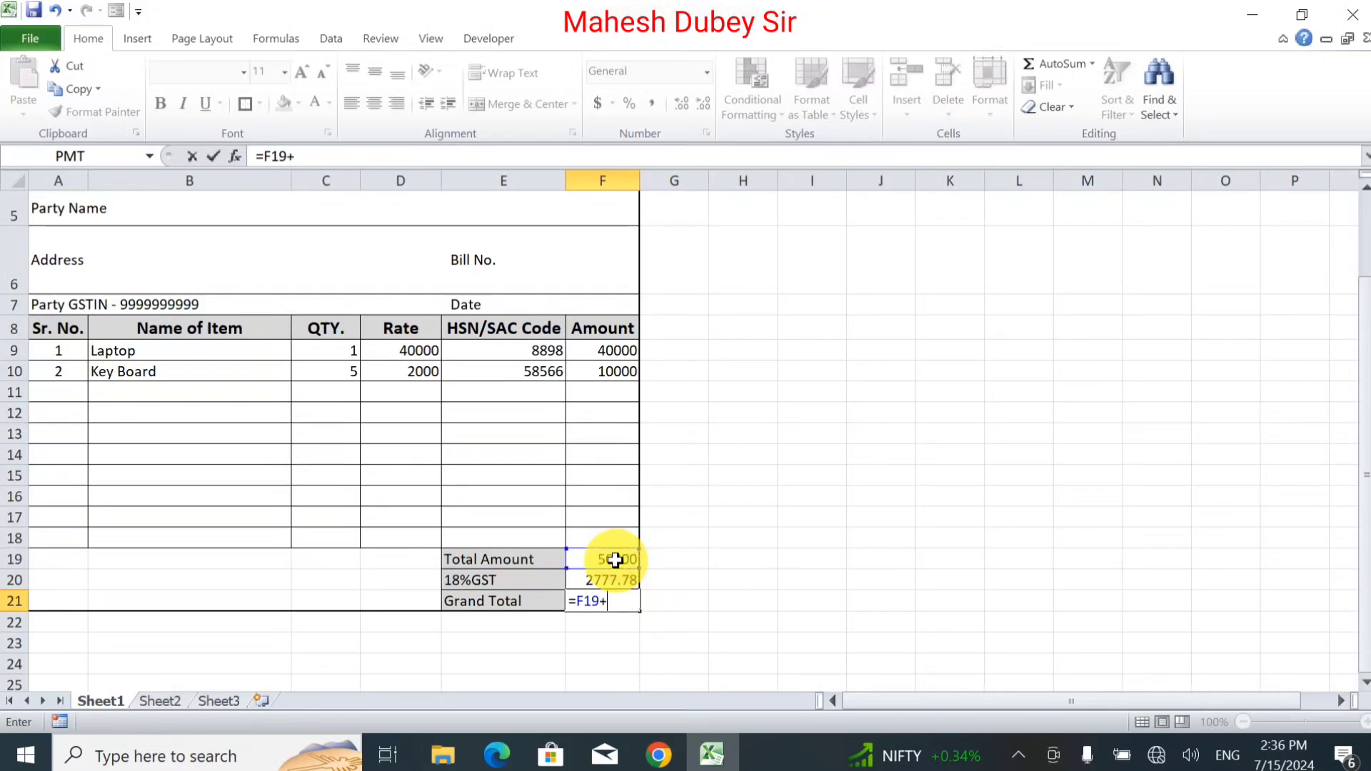
left_click(632, 580)
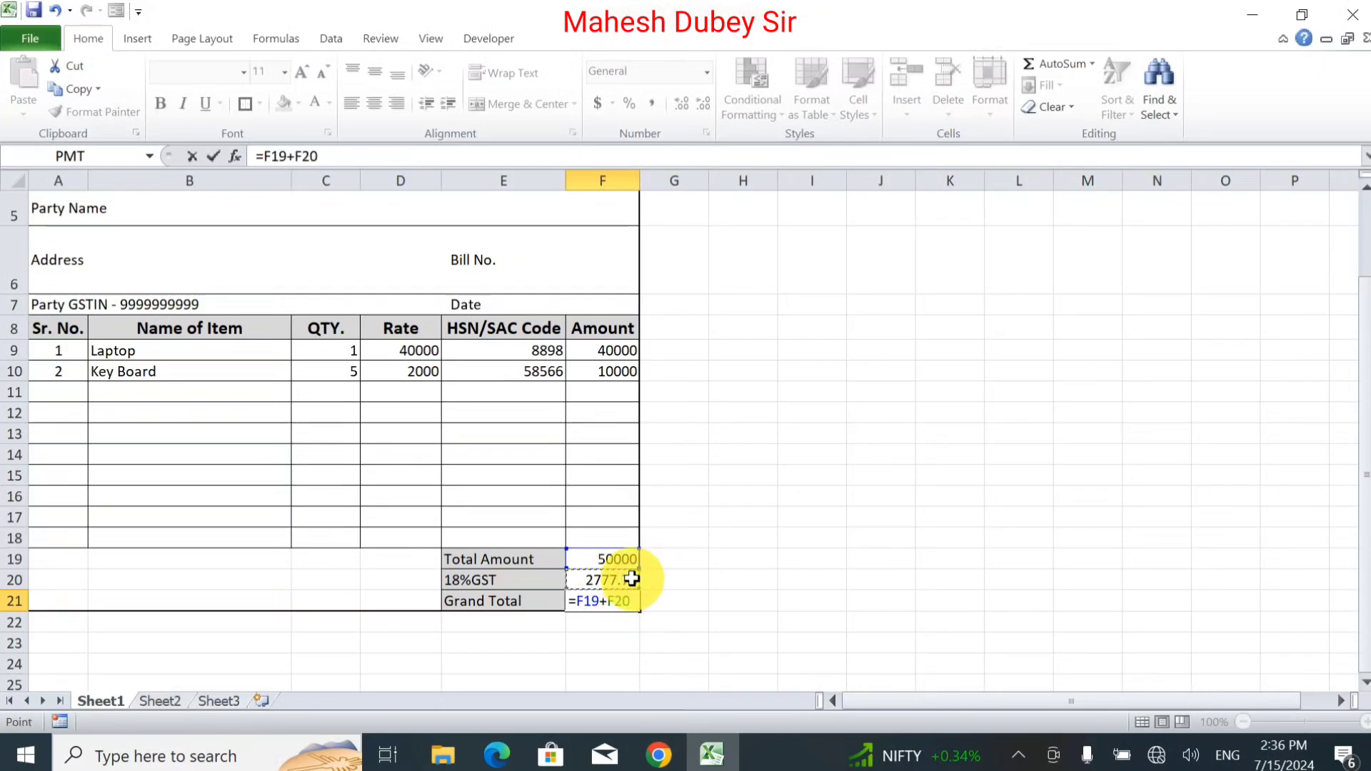
Step: Rewrite the unfinished Grand Total formula in F21 as =sum(F19+F20) and enter it
key("BackSpace")
key("BackSpace")
key("BackSpace")
key("BackSpace")
key("BackSpace")
key("BackSpace")
key("BackSpace")
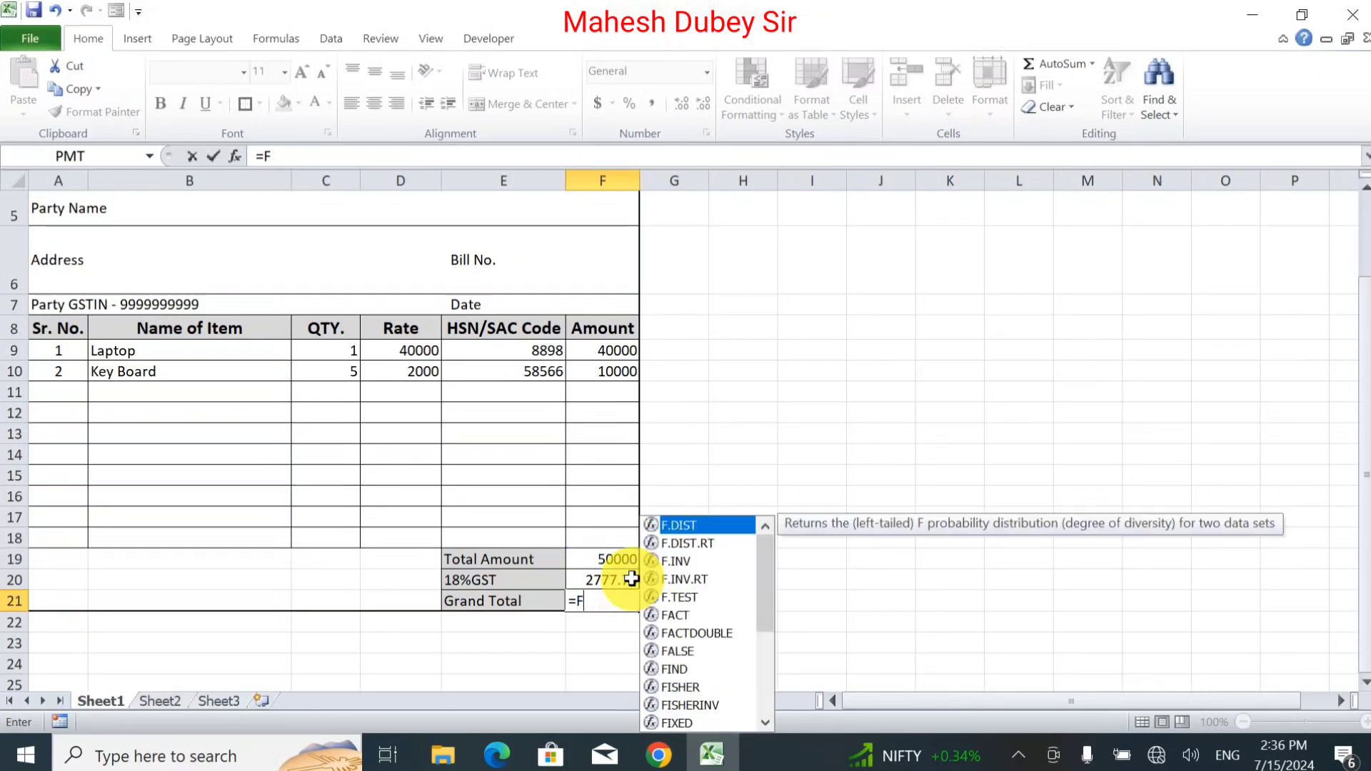
type("sum")
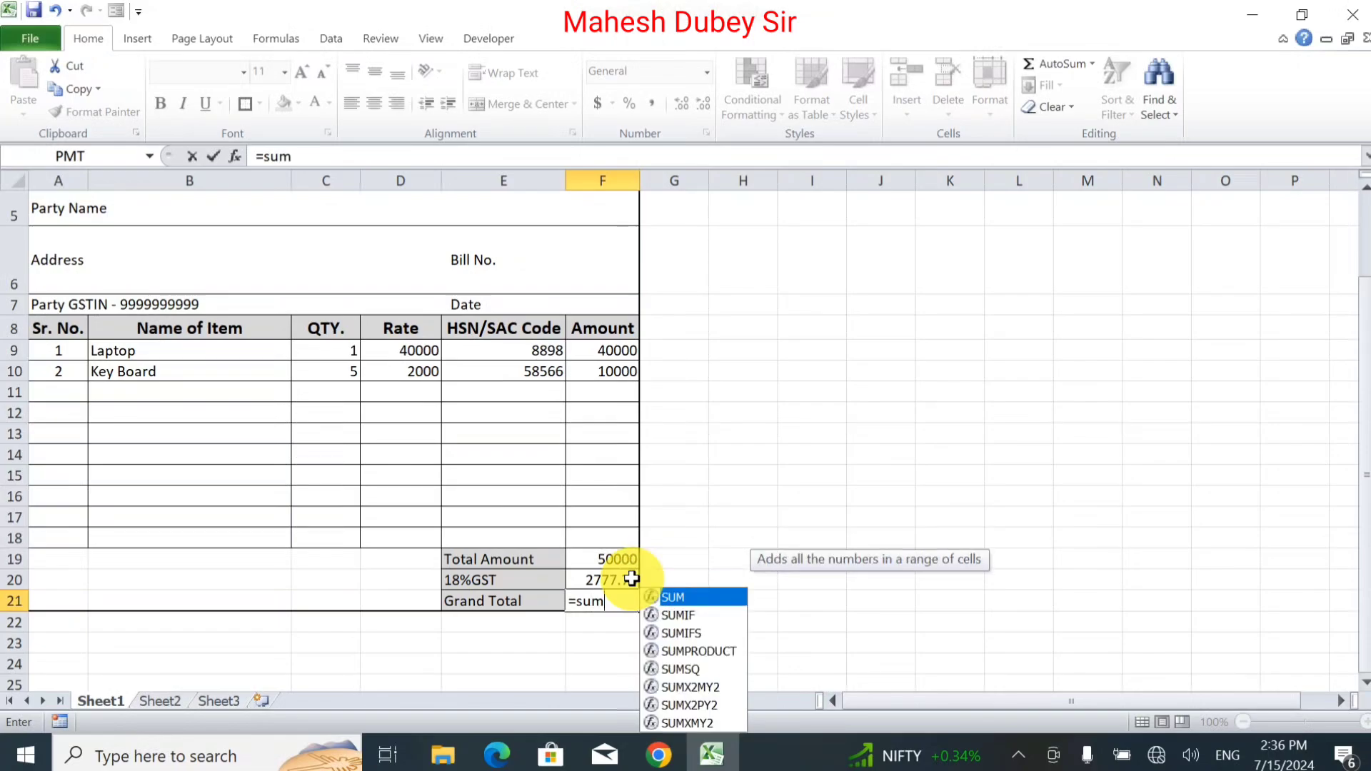
type("(")
left_click(600, 560)
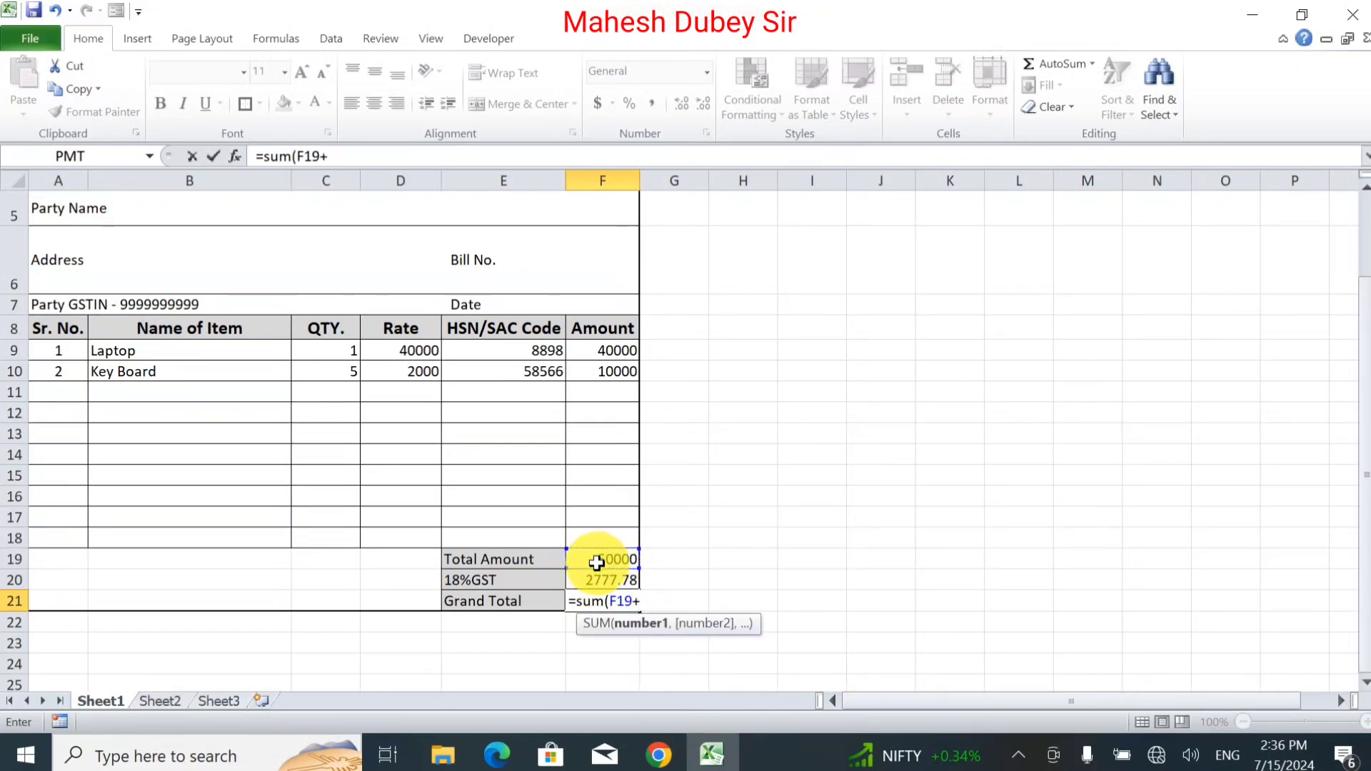
left_click(607, 581)
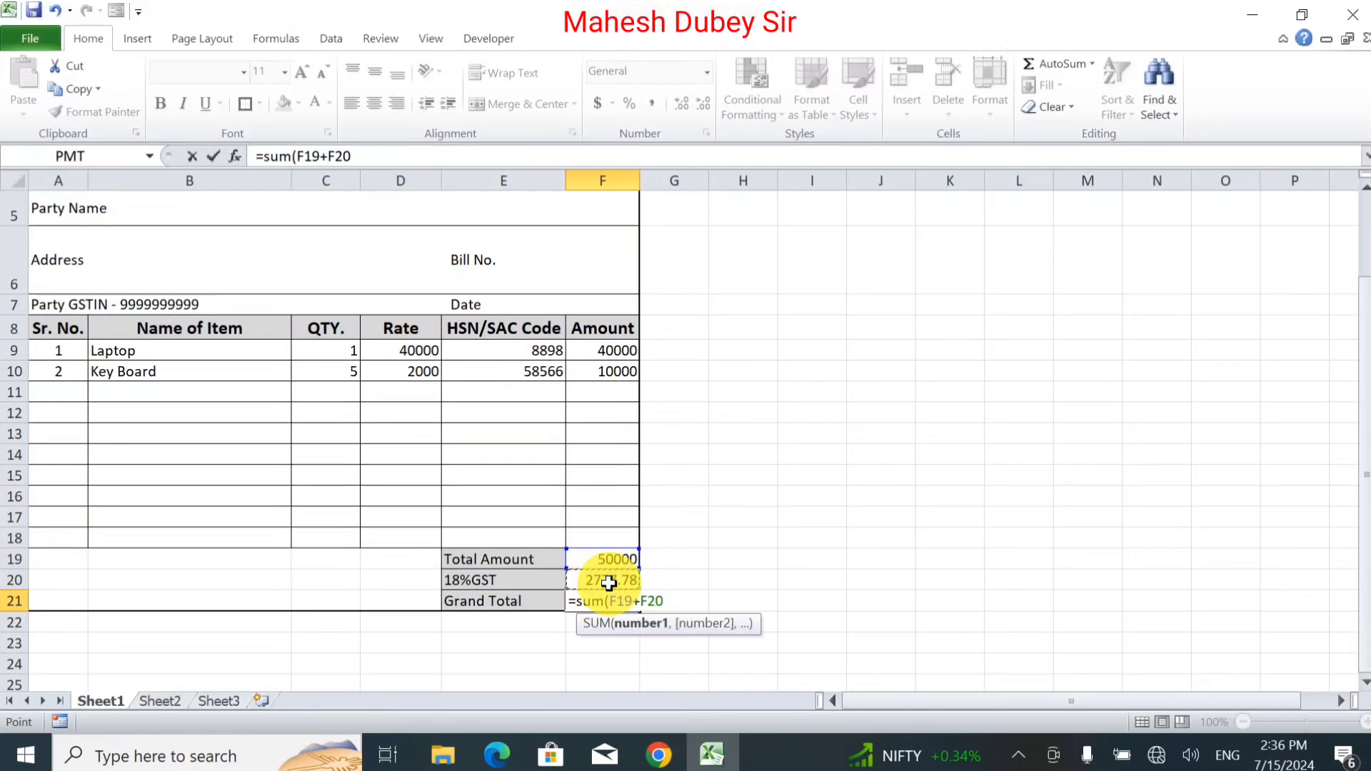
type(")")
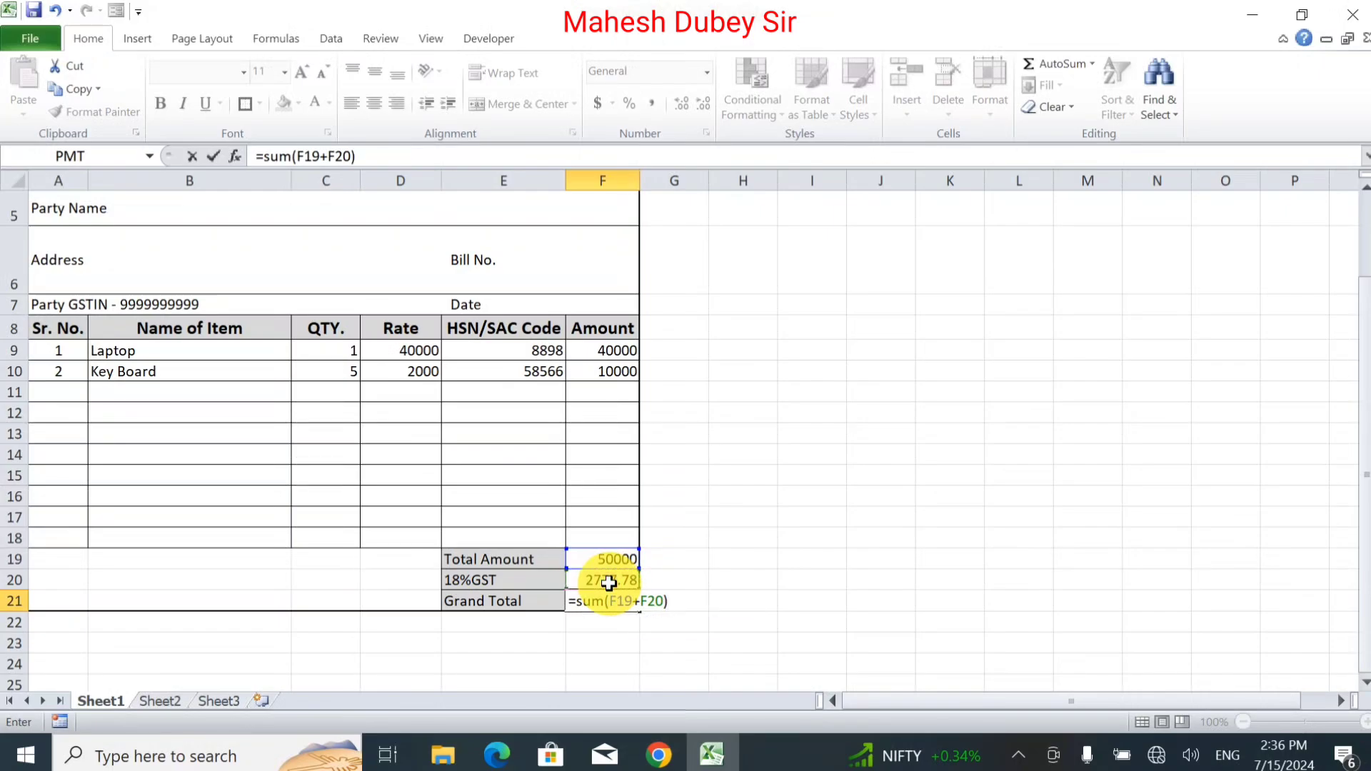
key("Return")
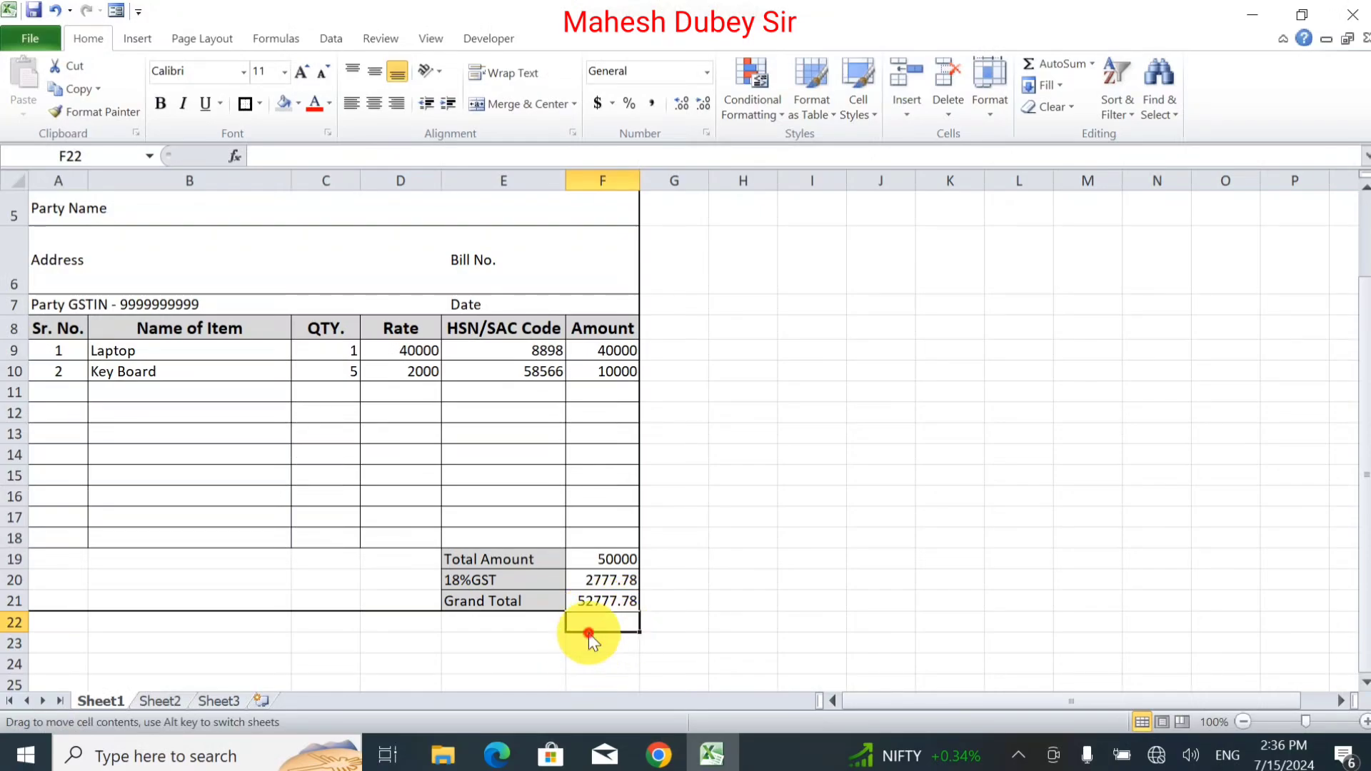
Step: Enter the label Note in cell A19 below the item table
left_click(52, 561)
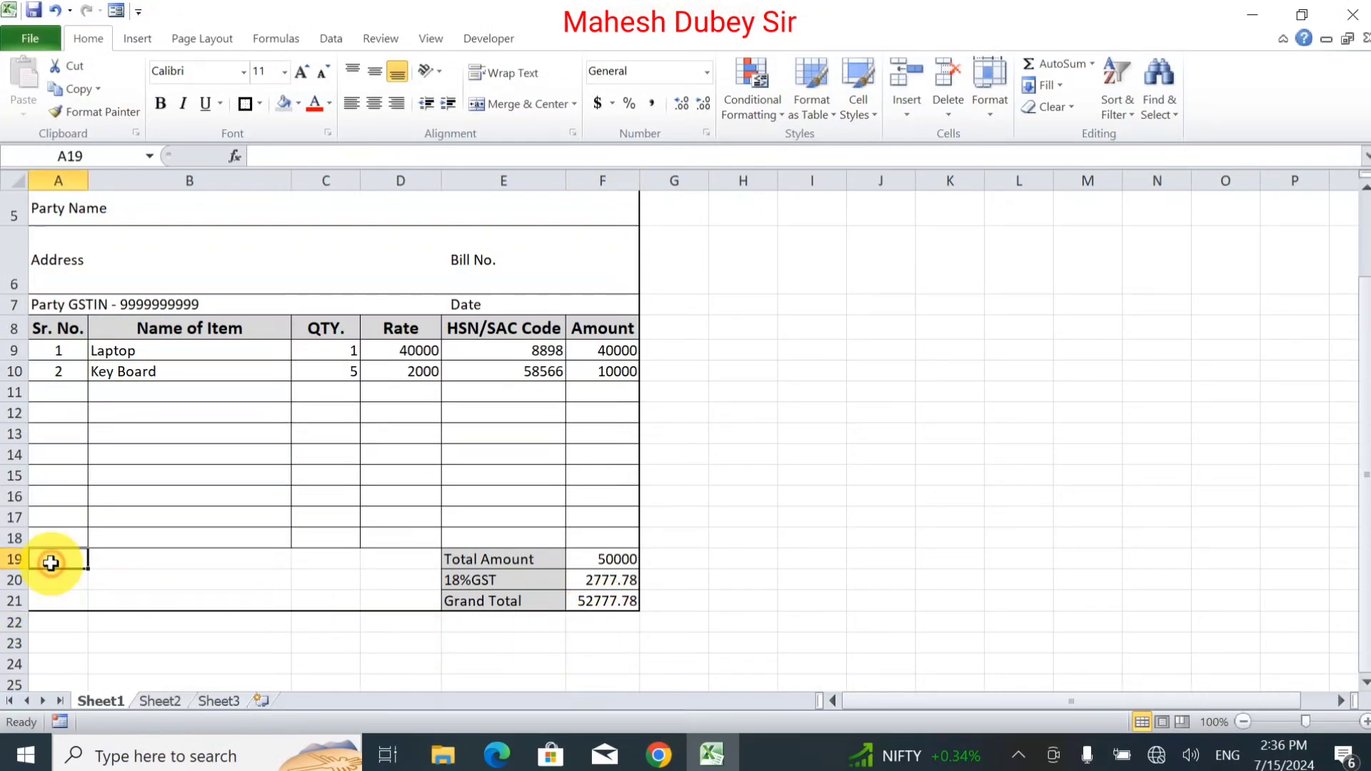
double_click(51, 562)
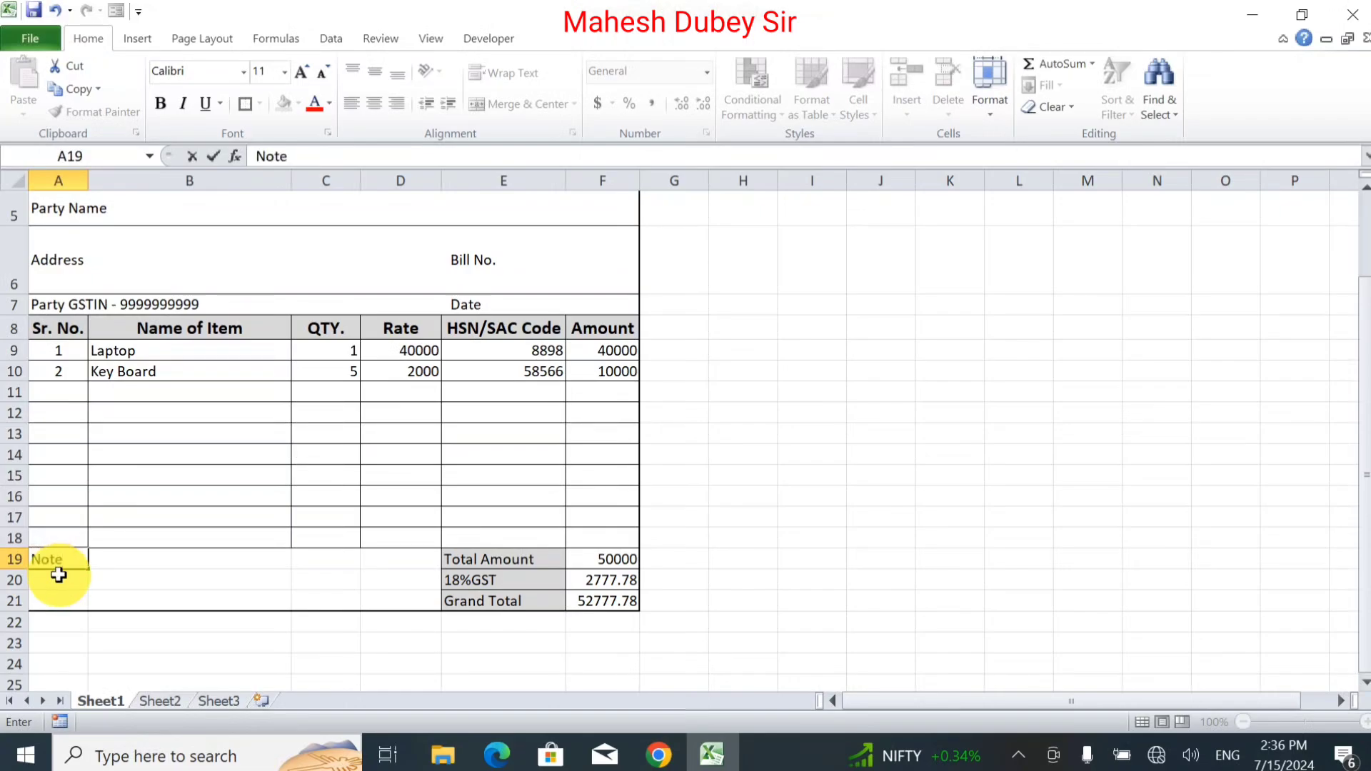
left_click(59, 576)
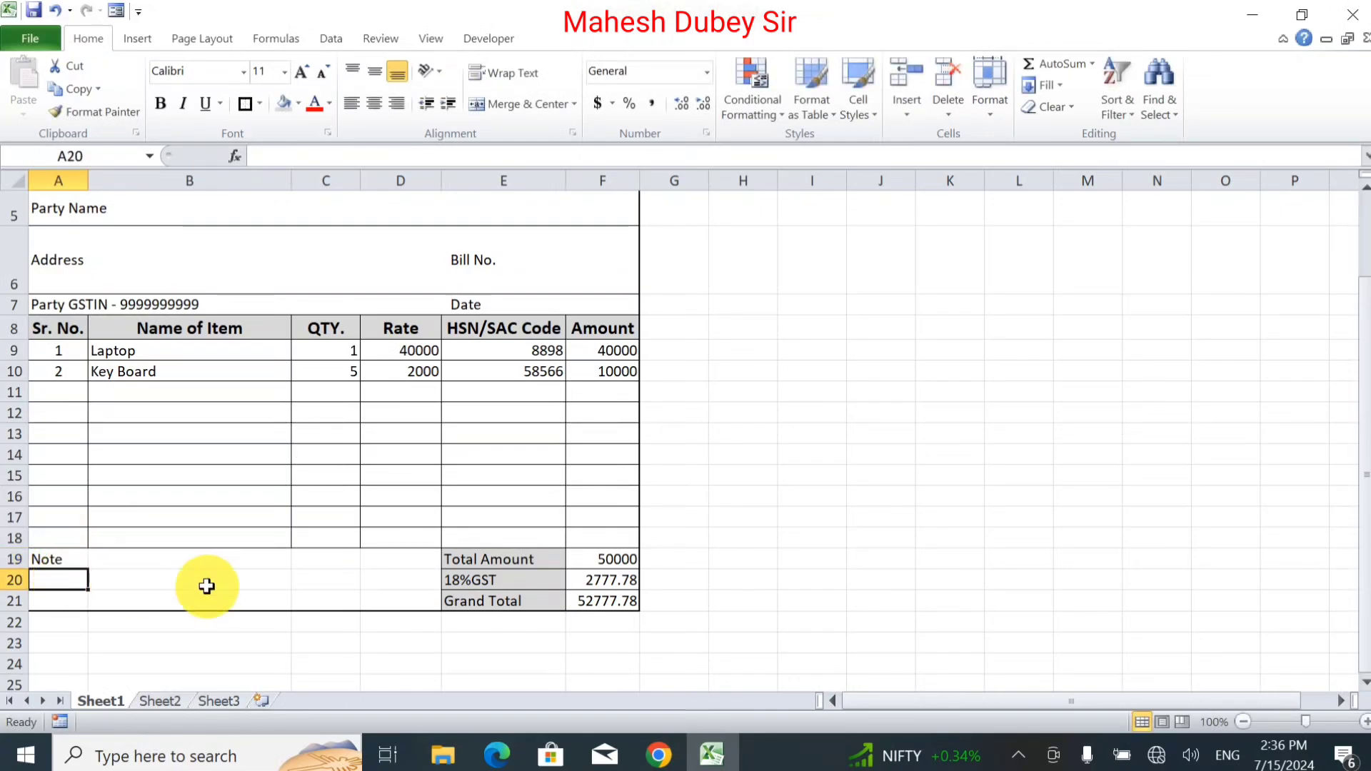
left_click(878, 376)
Step: Format the Tax Invoice title in row 1 as bold at font size 16
scroll(286, 443, "up", 2)
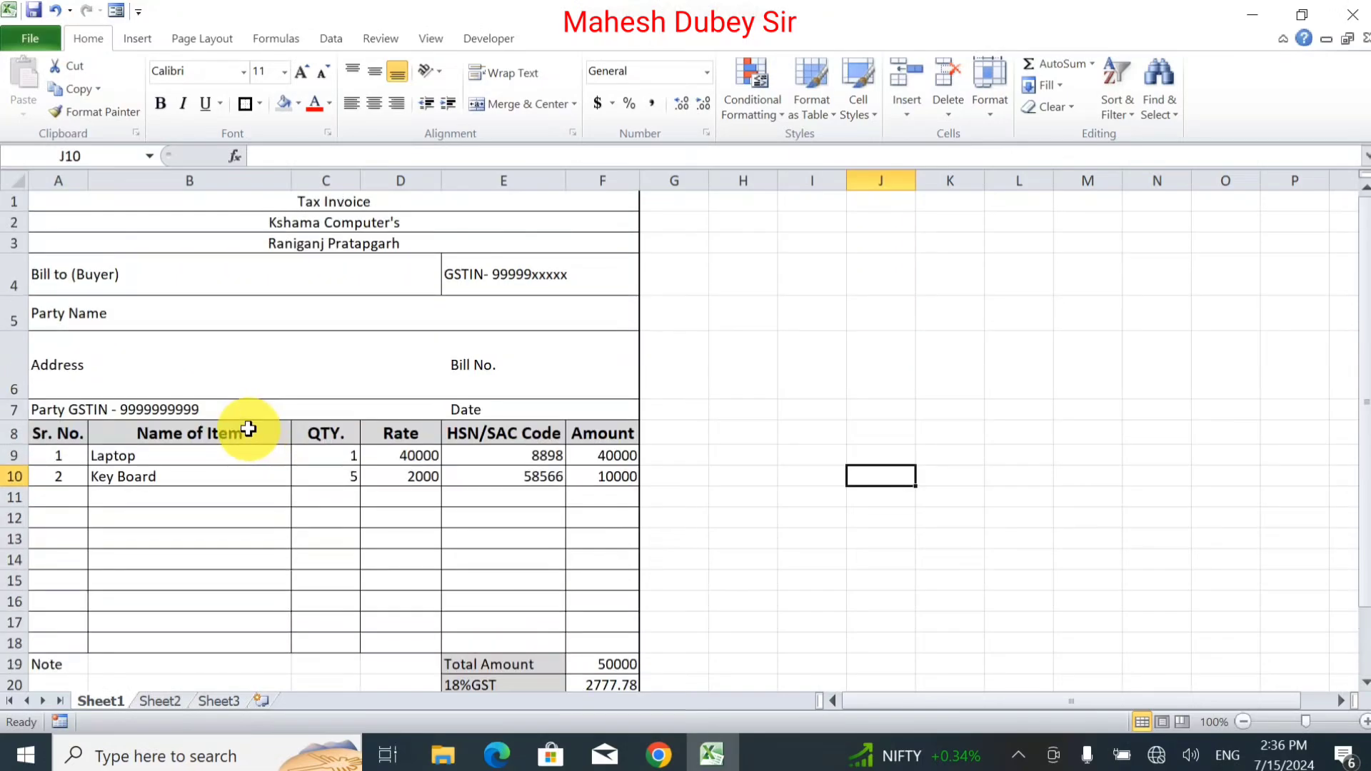
left_click(277, 209)
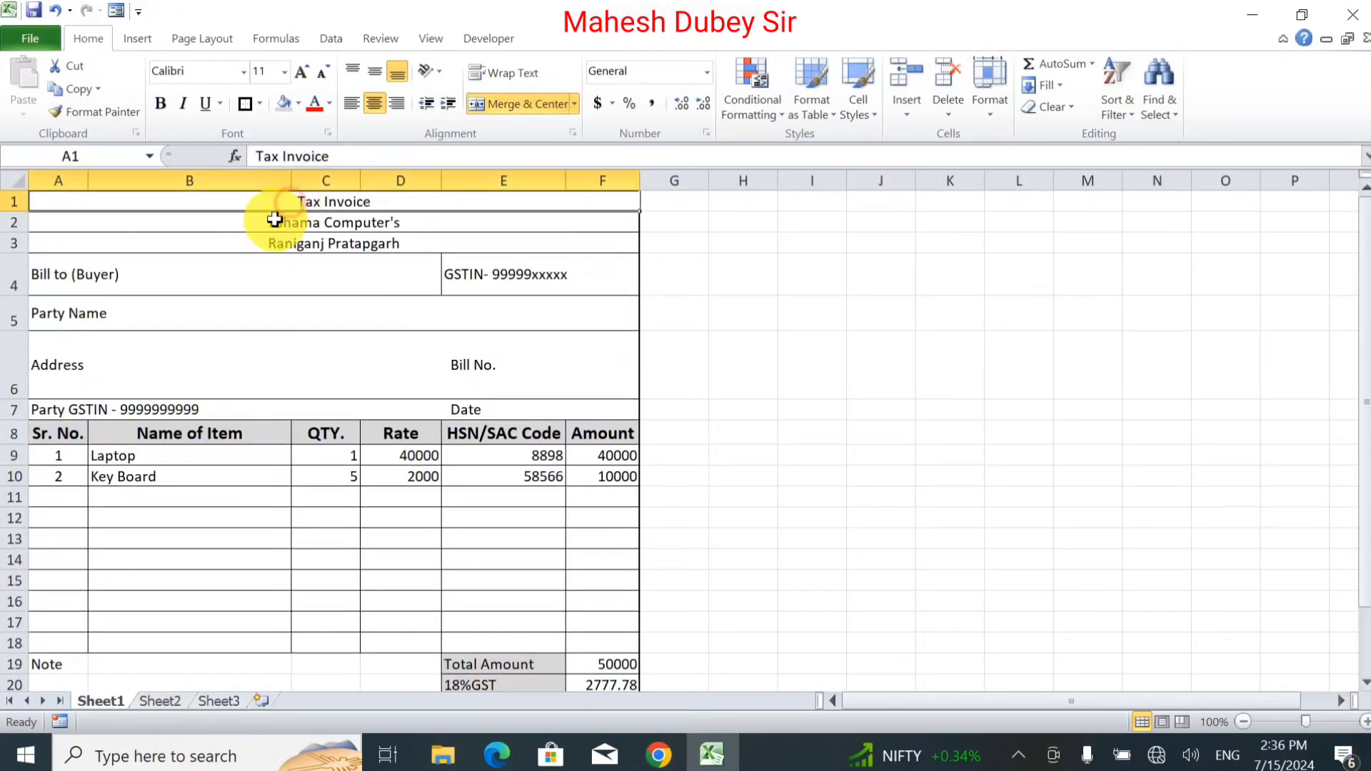
left_click(300, 73)
left_click(300, 73)
left_click(300, 73)
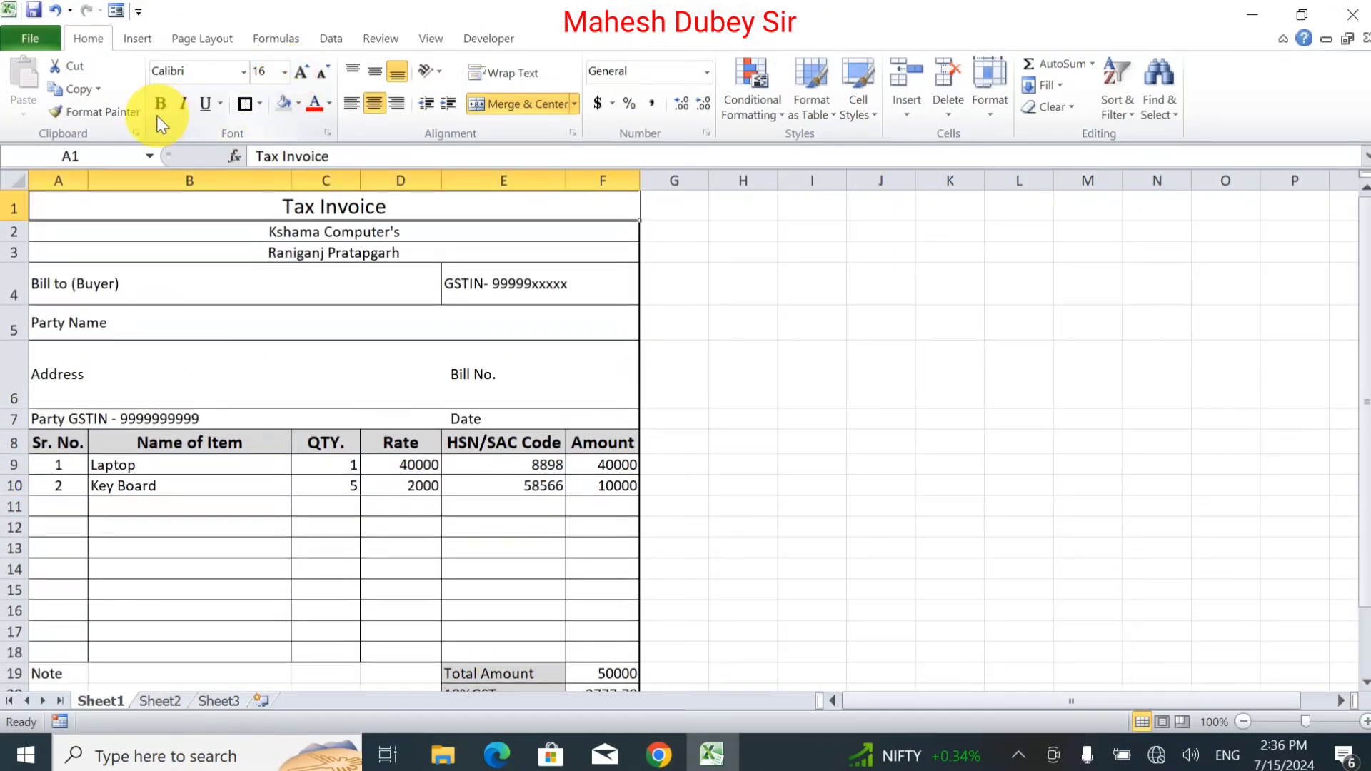
left_click(160, 104)
Step: Enlarge the font of the company name and address in rows 2 and 3 by two steps and make them bold
left_click_drag(262, 230, 272, 253)
left_click(305, 71)
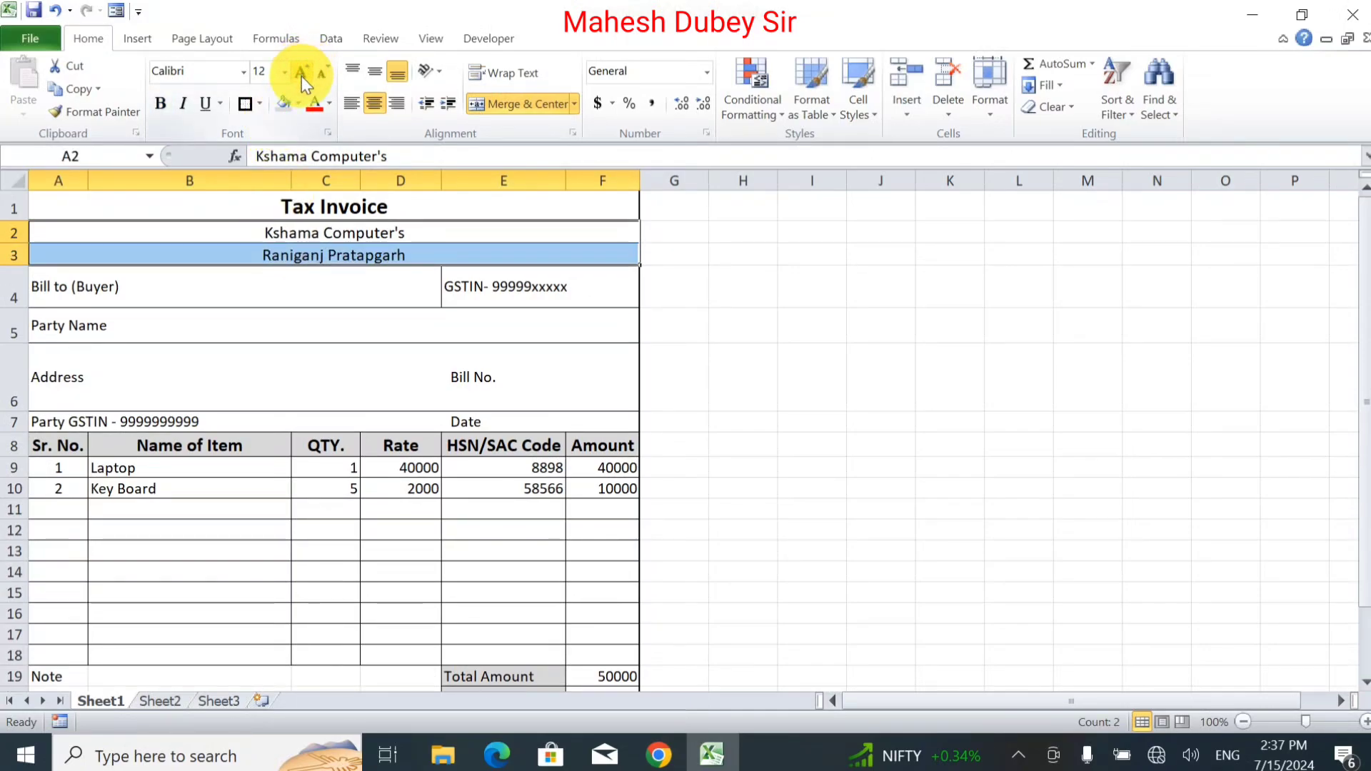
left_click(305, 71)
left_click(160, 104)
left_click(275, 289)
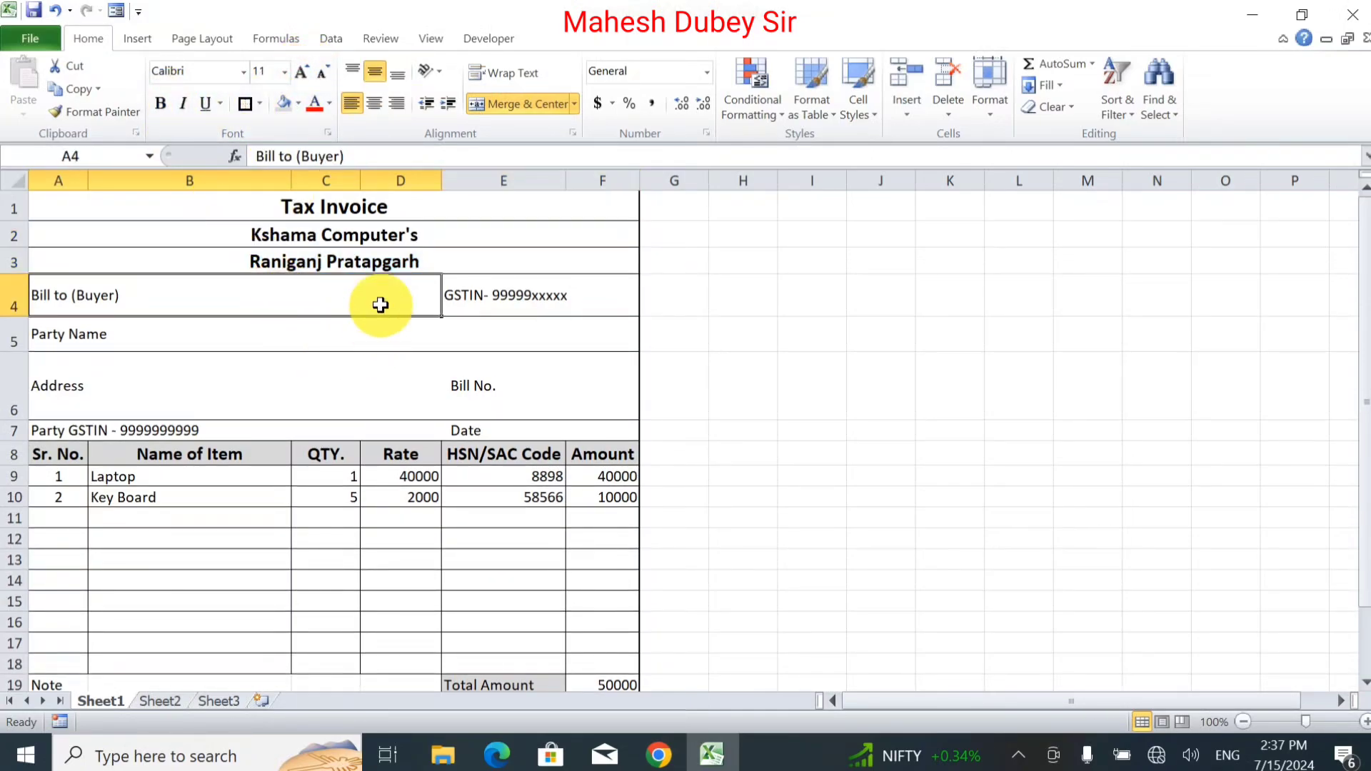
Step: Fill the Tax Invoice title cell in row 1 with light grey
left_click(358, 208)
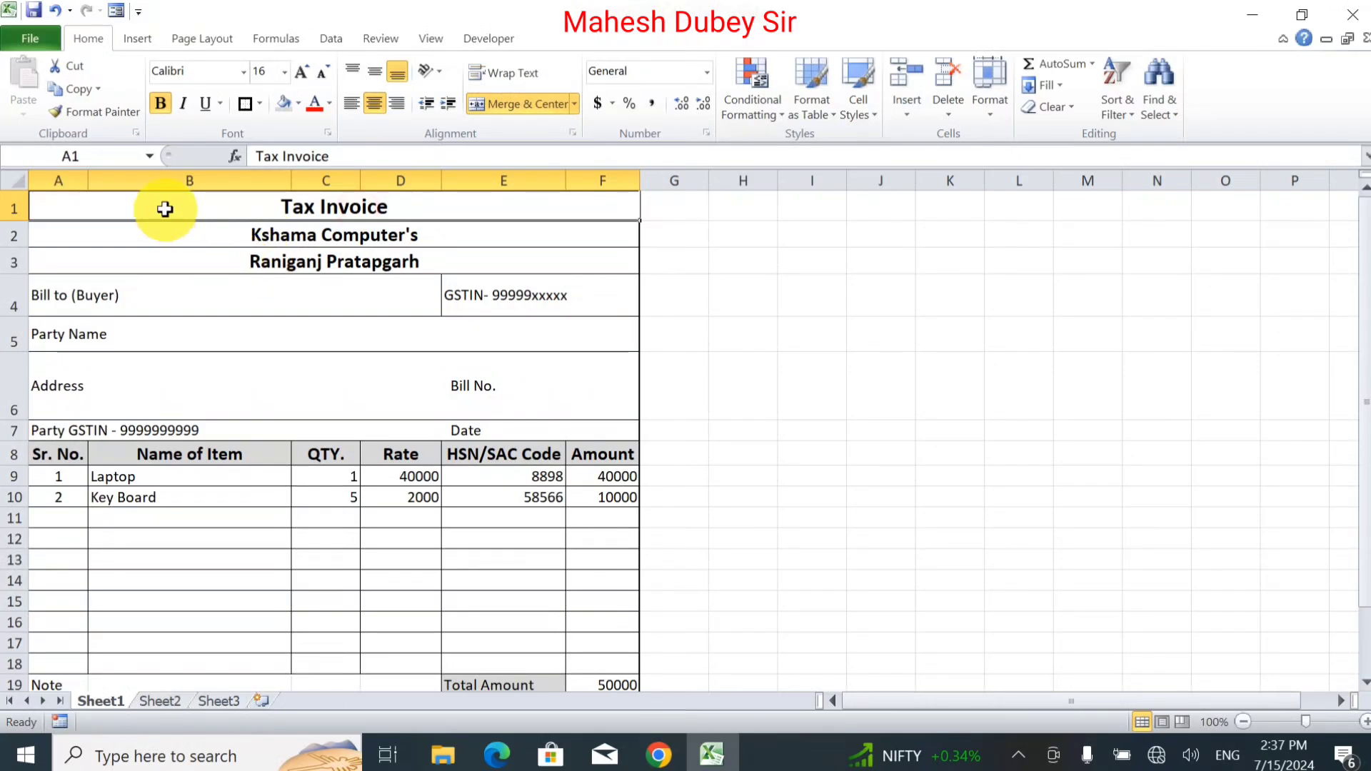
left_click(286, 106)
left_click(266, 287)
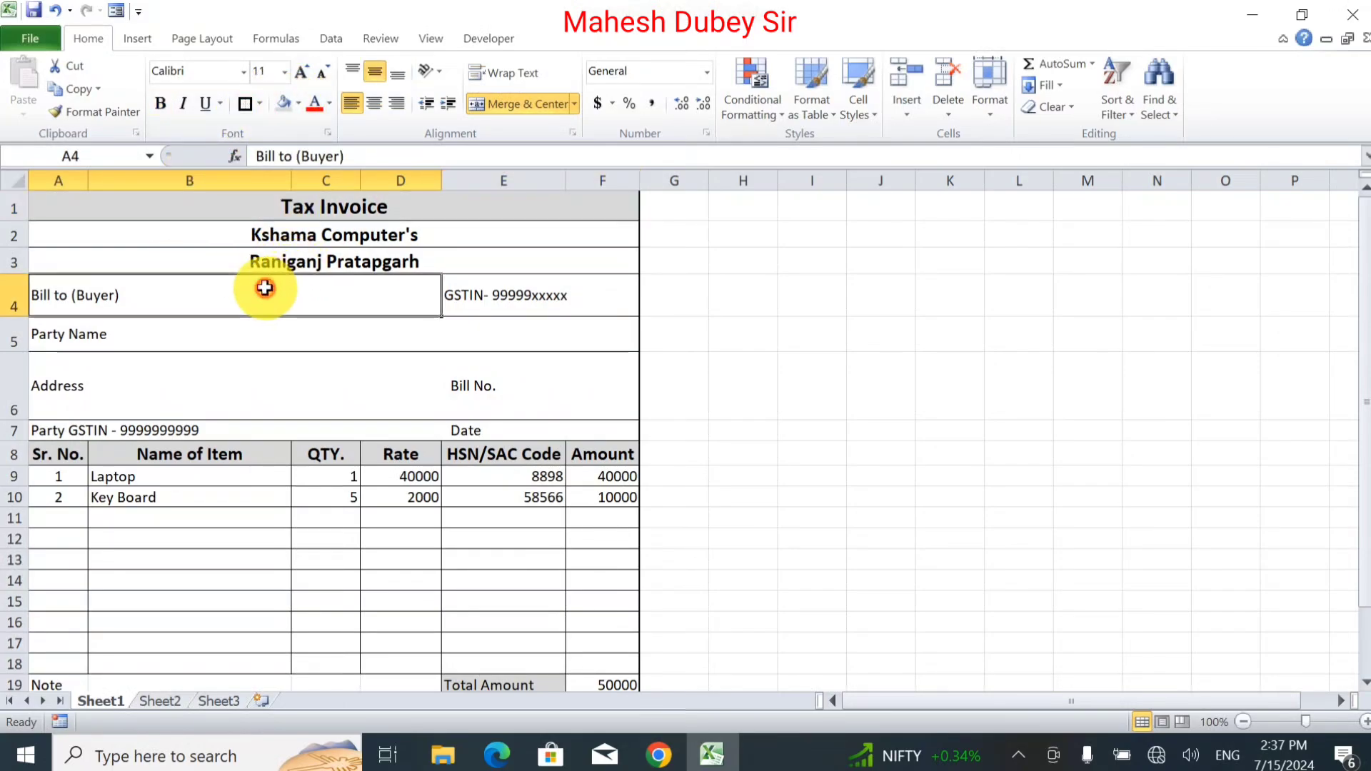
left_click(543, 395)
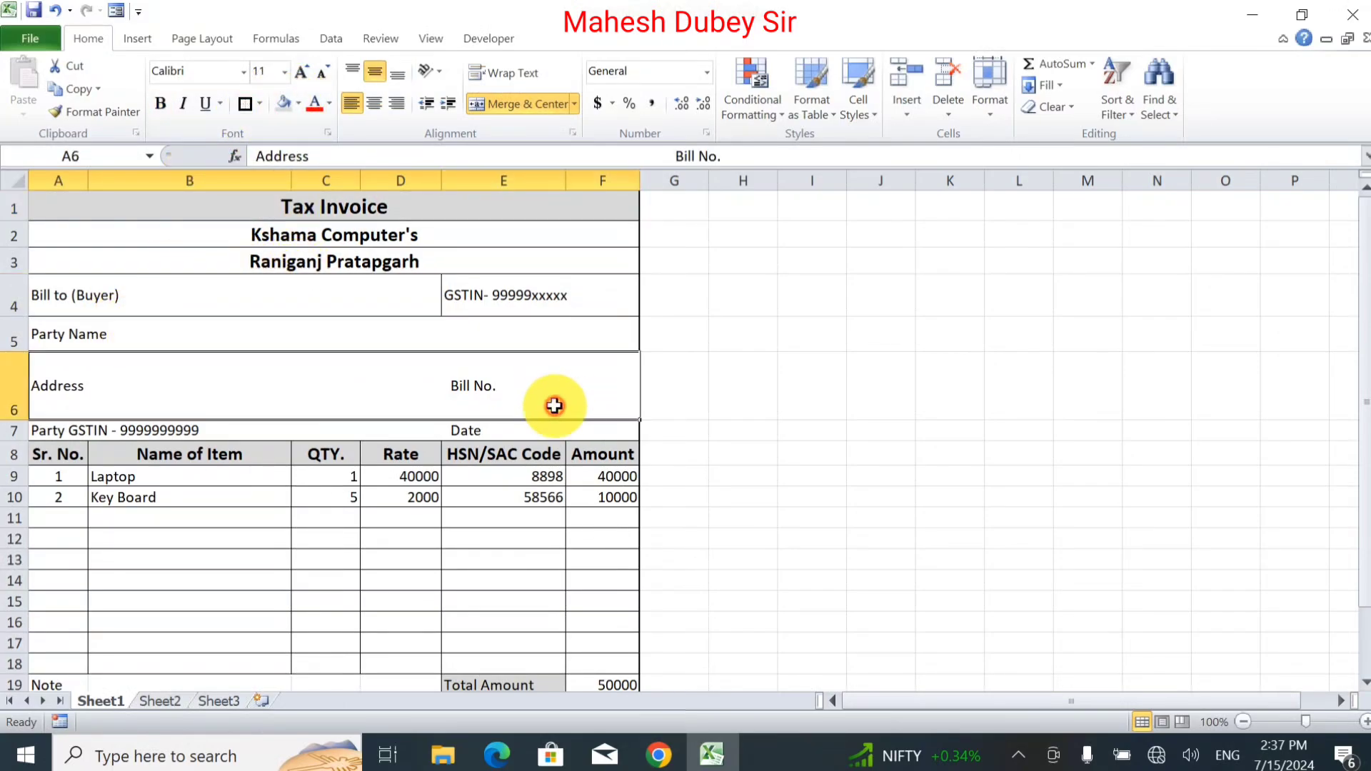
Step: Open the print preview of the invoice and zoom in to examine its full layout down to the totals
left_click(16, 41)
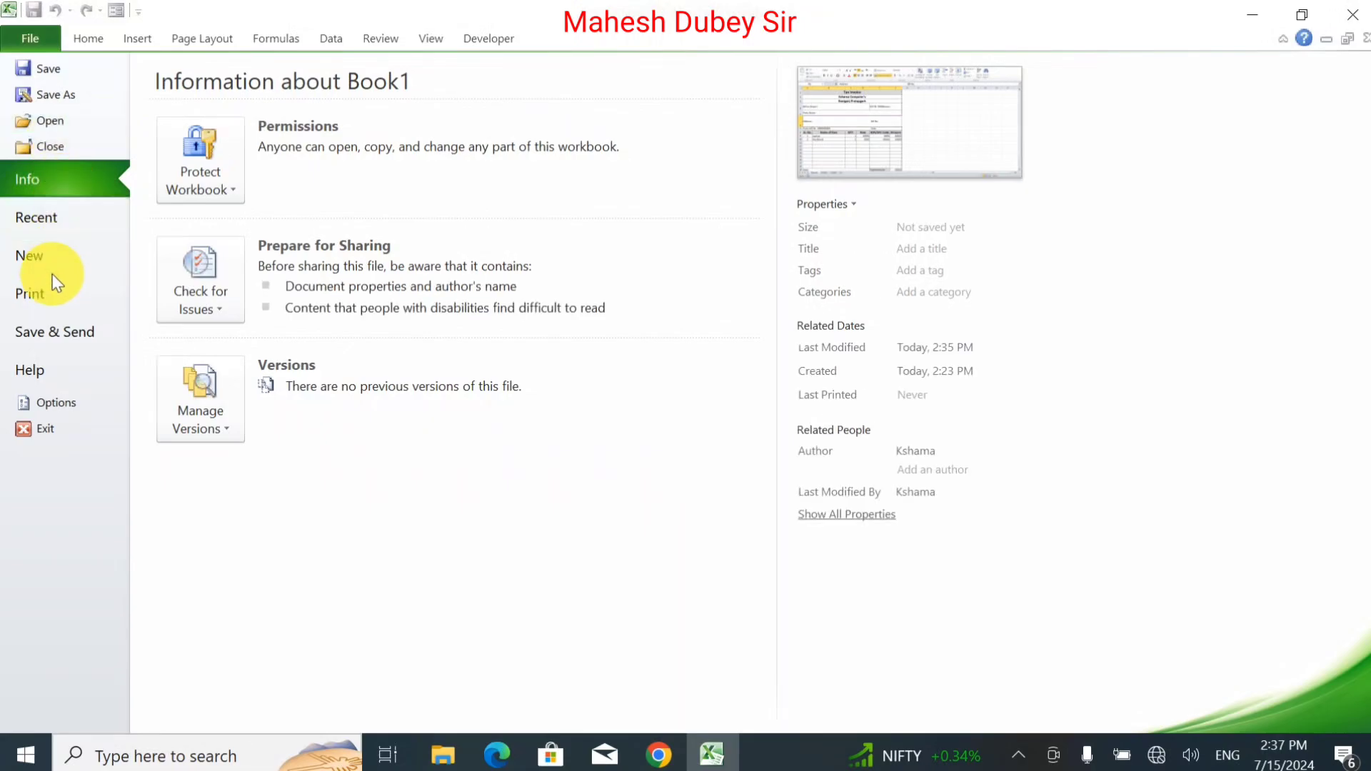
left_click(49, 294)
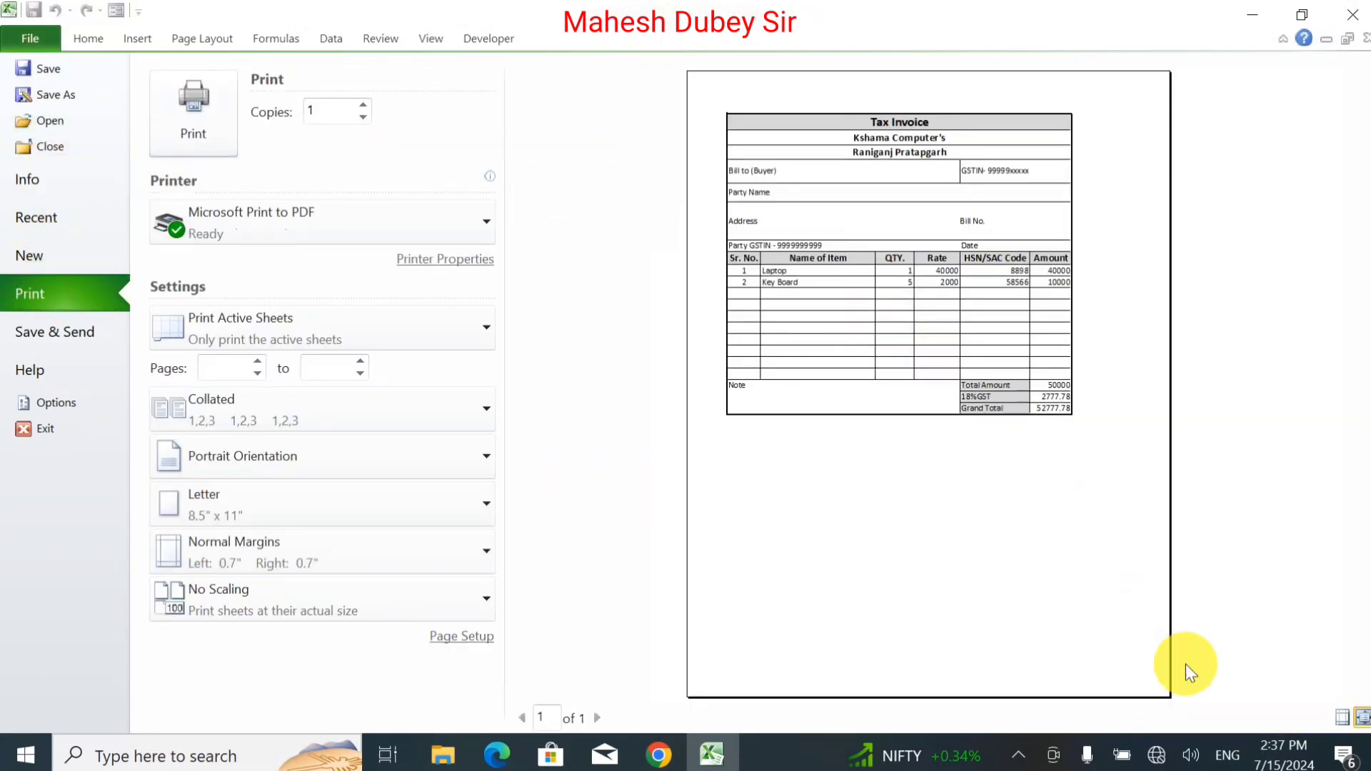
left_click(1363, 718)
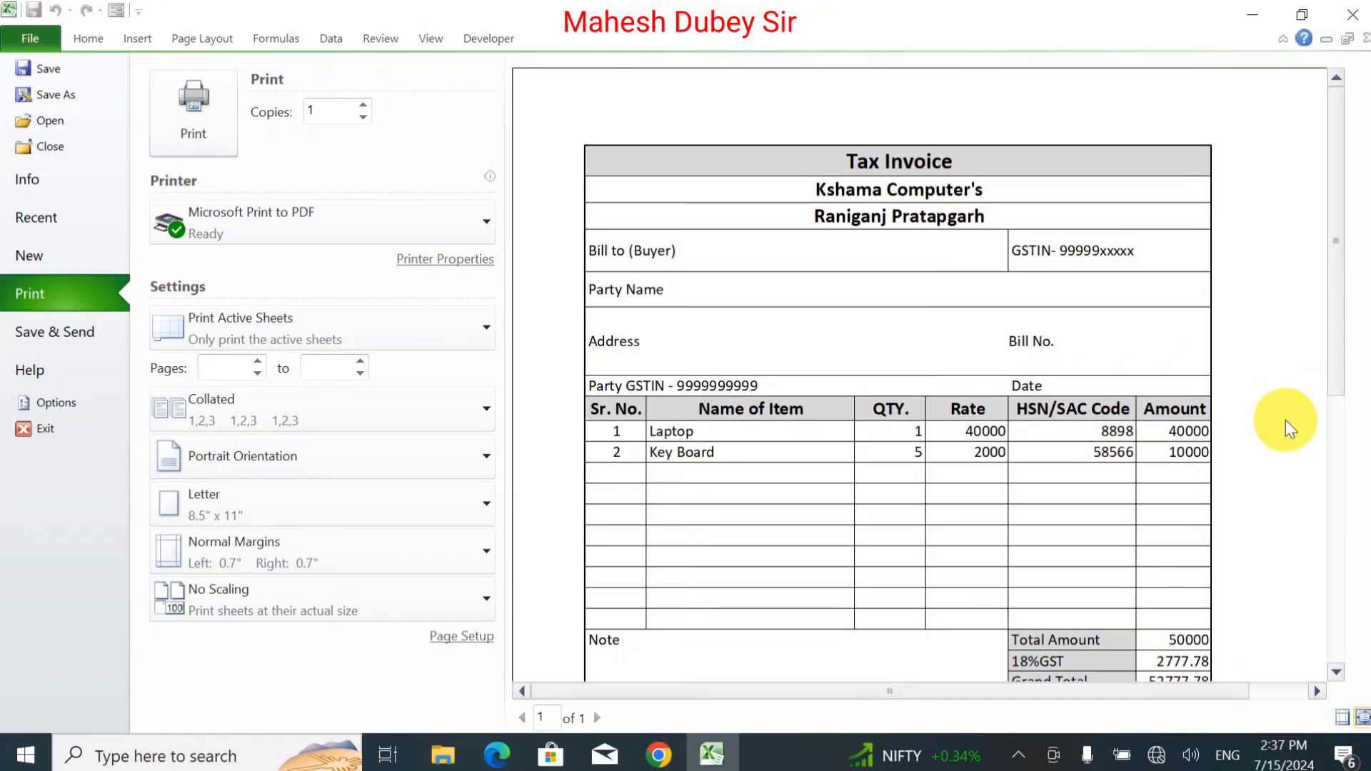
scroll(1347, 373, "down", 1)
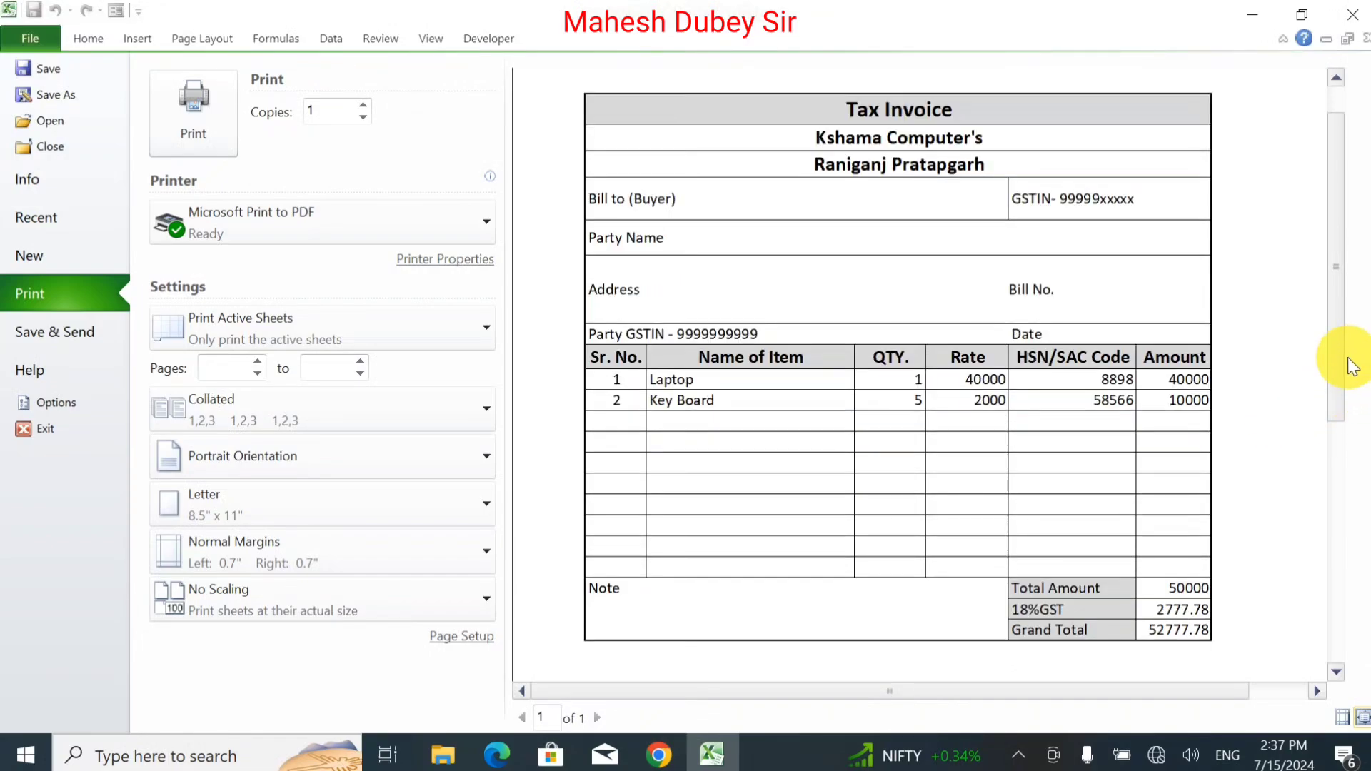